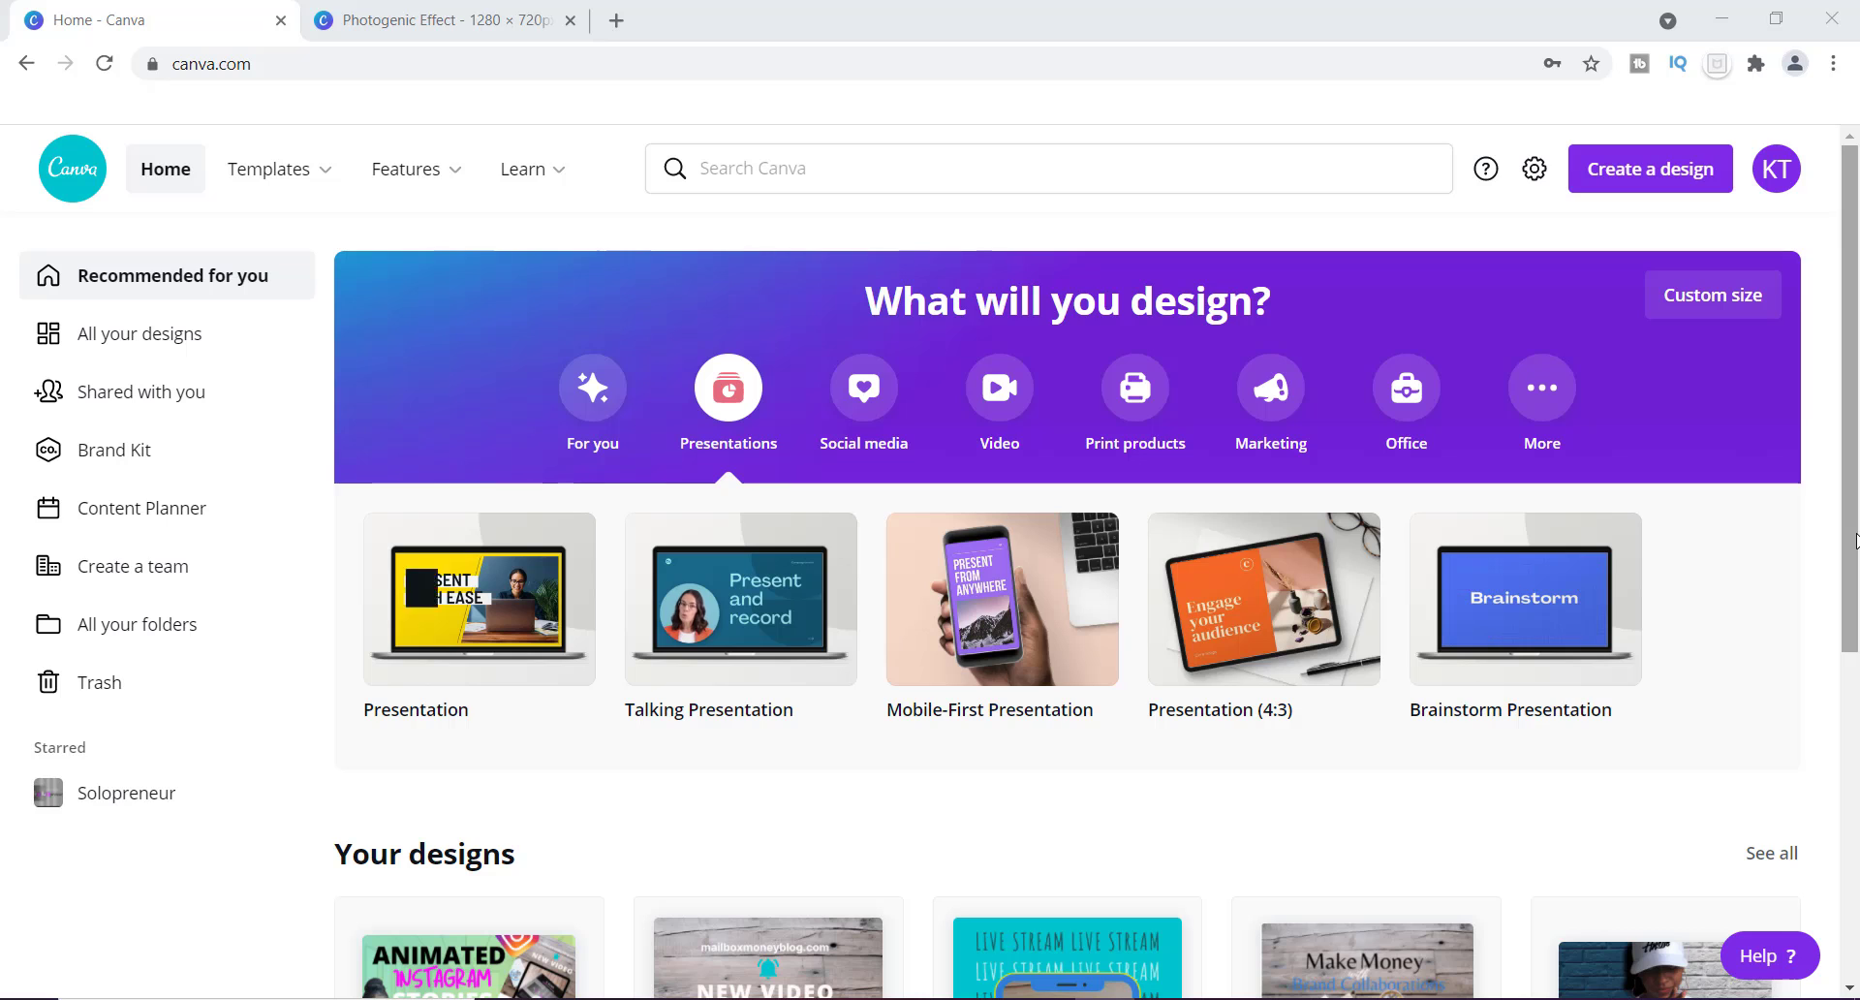
# In the Photogenic Effect design, add the uploaded photo of the woman in black against the wooden wall as a free-standing image.
pyautogui.hotkey('ctrl', 'Tab')
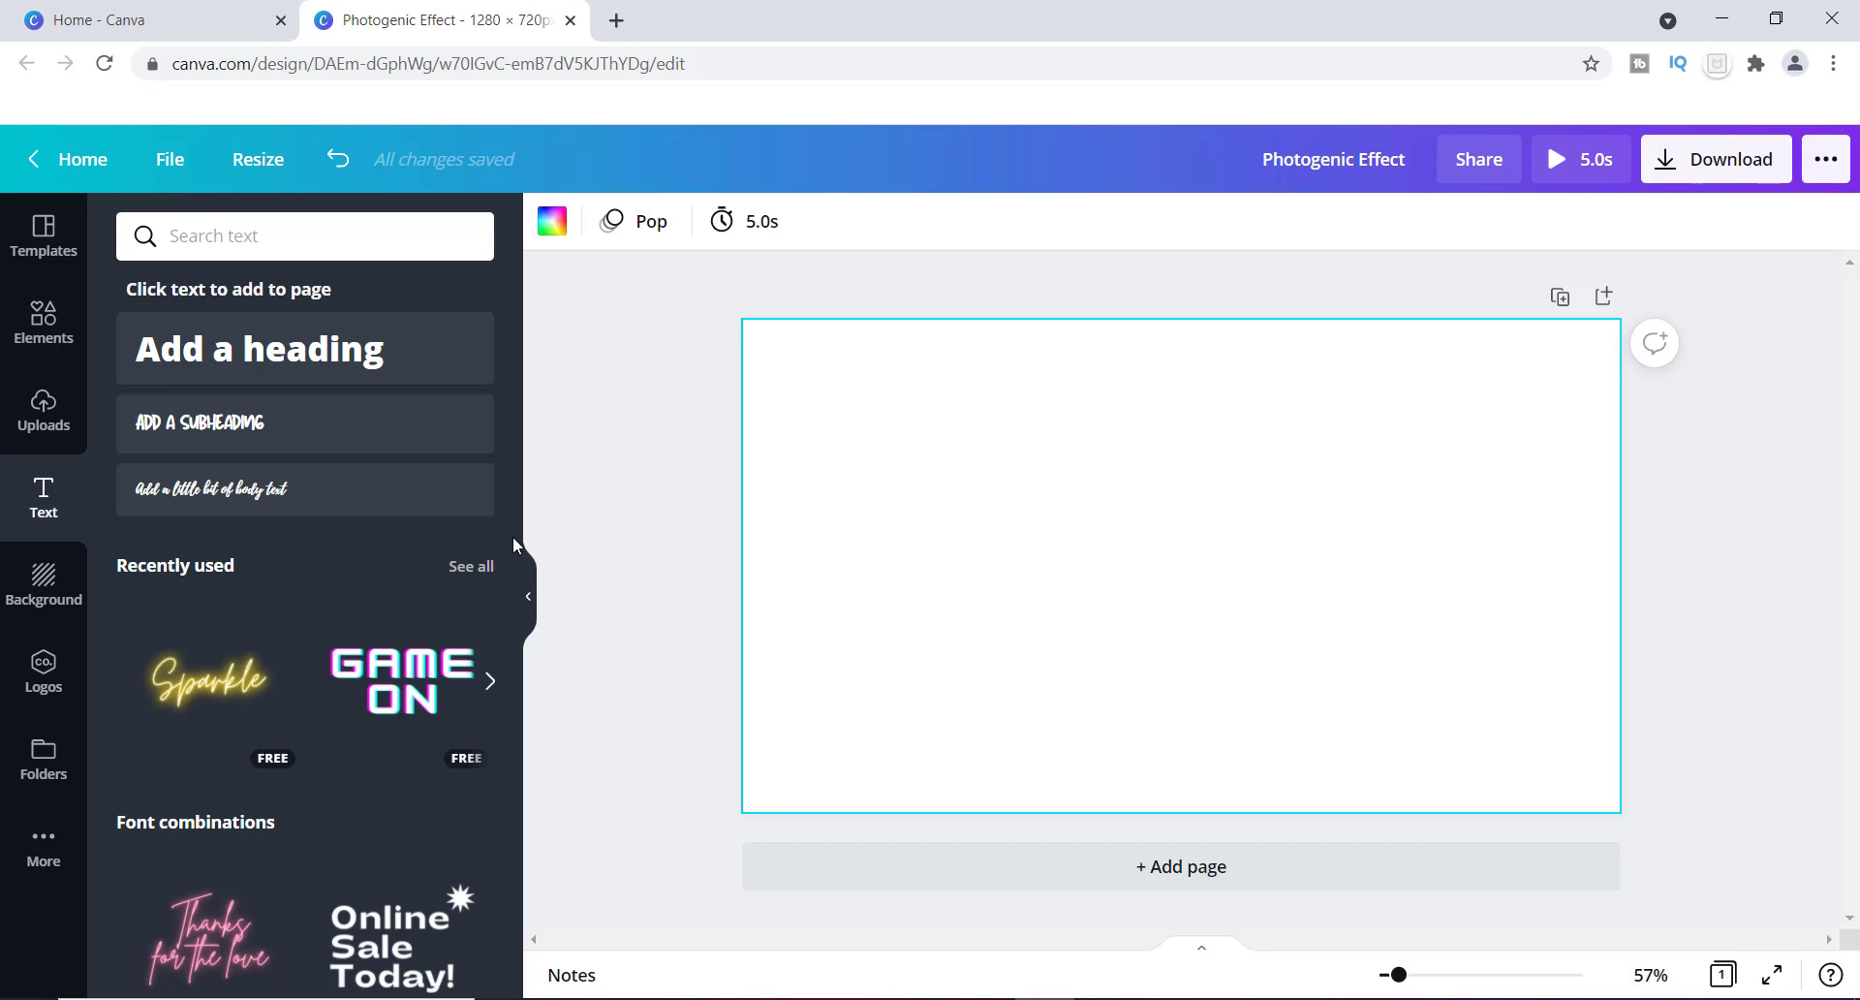
pyautogui.click(43, 425)
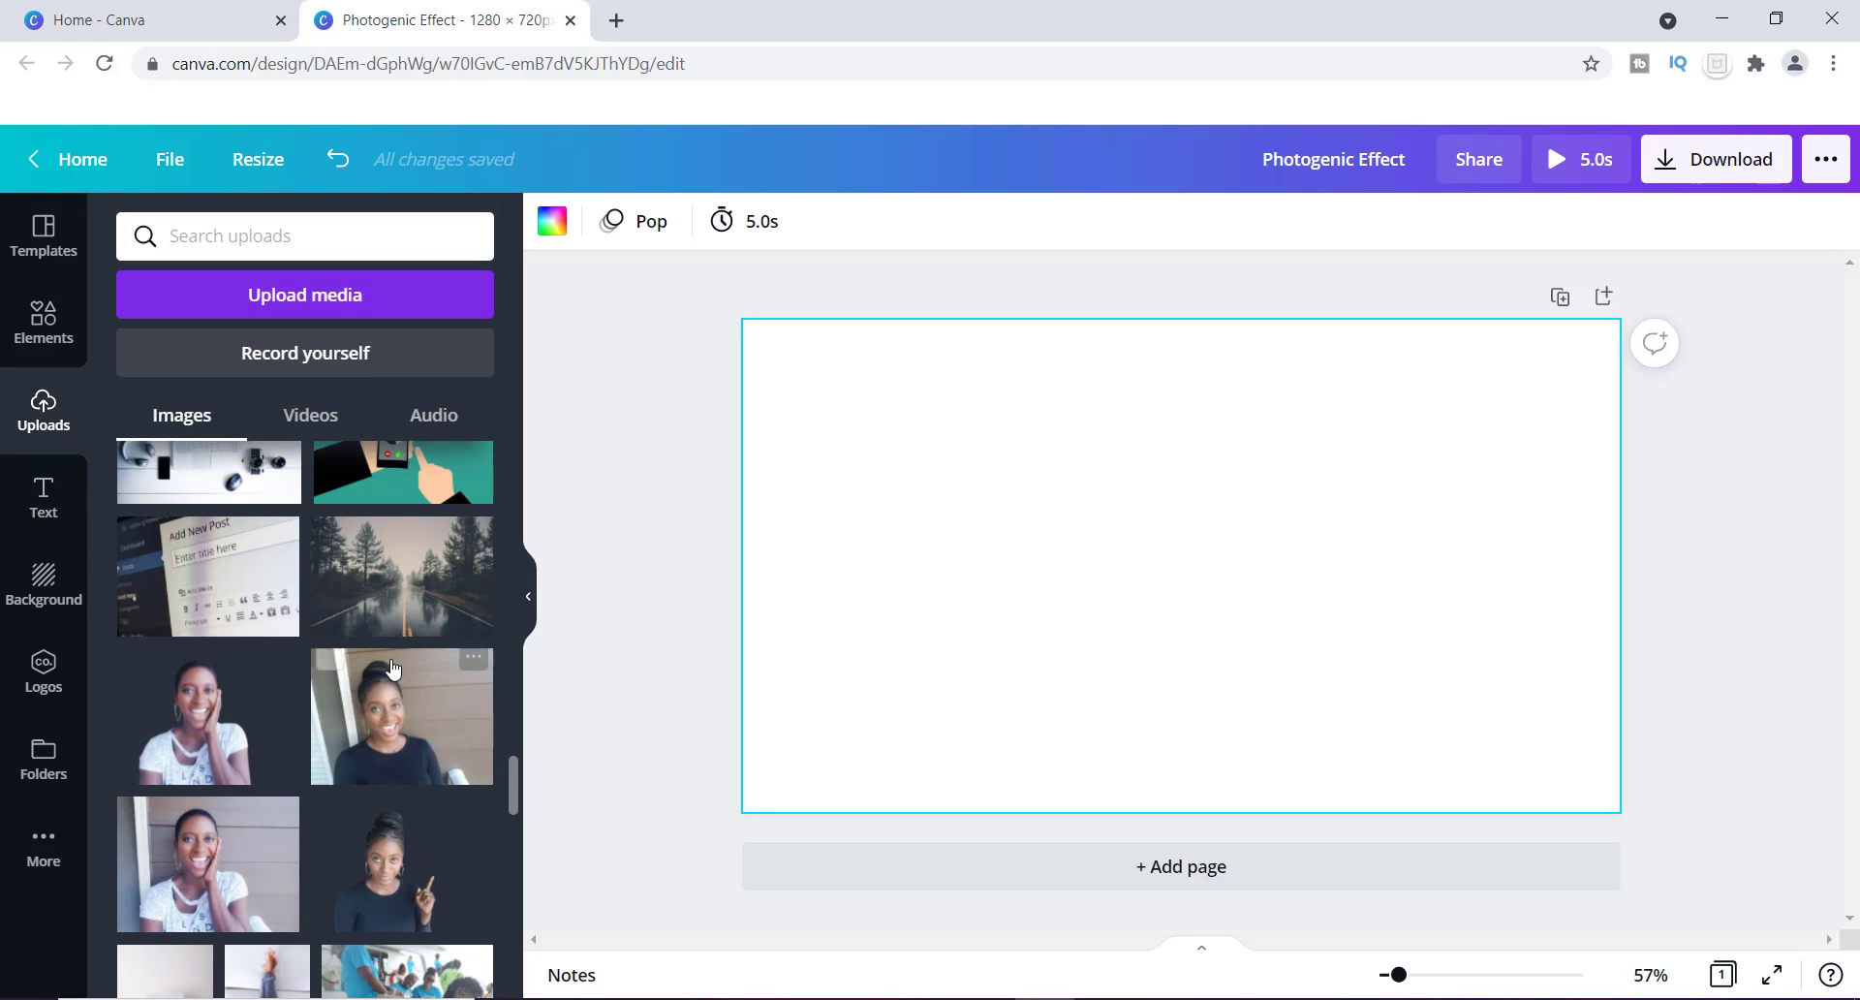
pyautogui.scroll(-1, 408, 702)
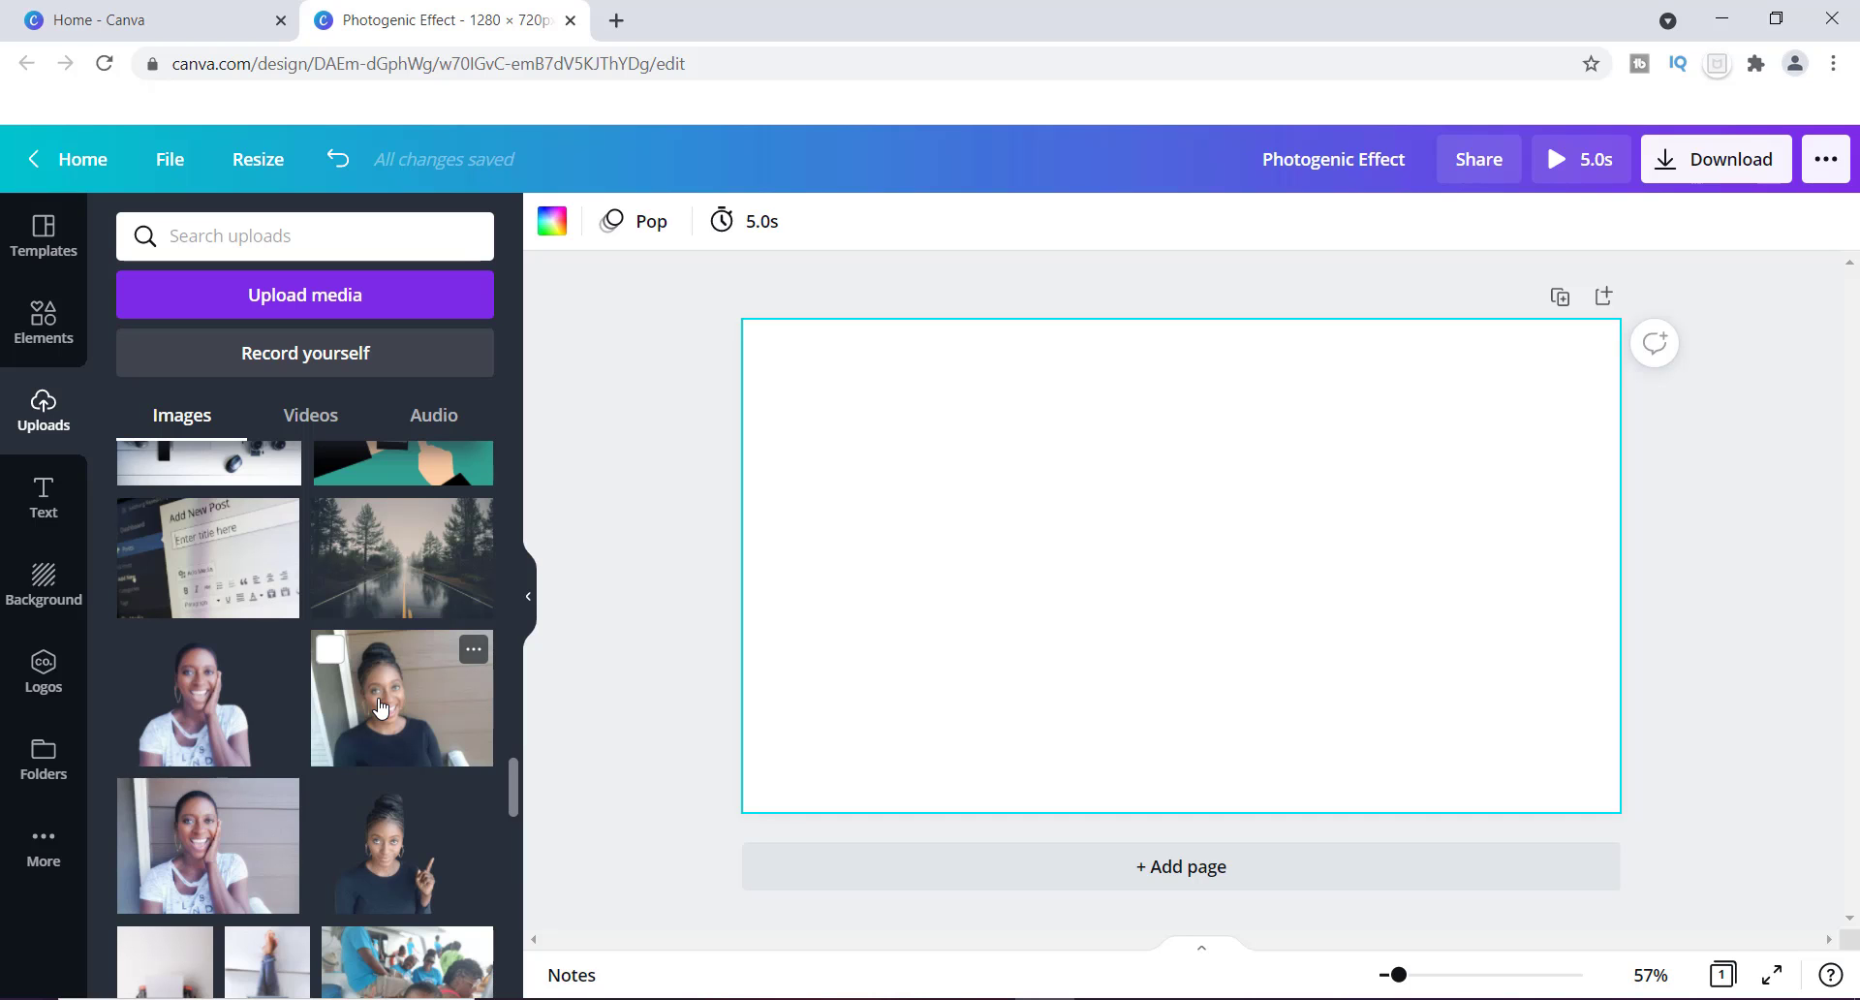
pyautogui.moveTo(380, 707); pyautogui.dragTo(804, 562)
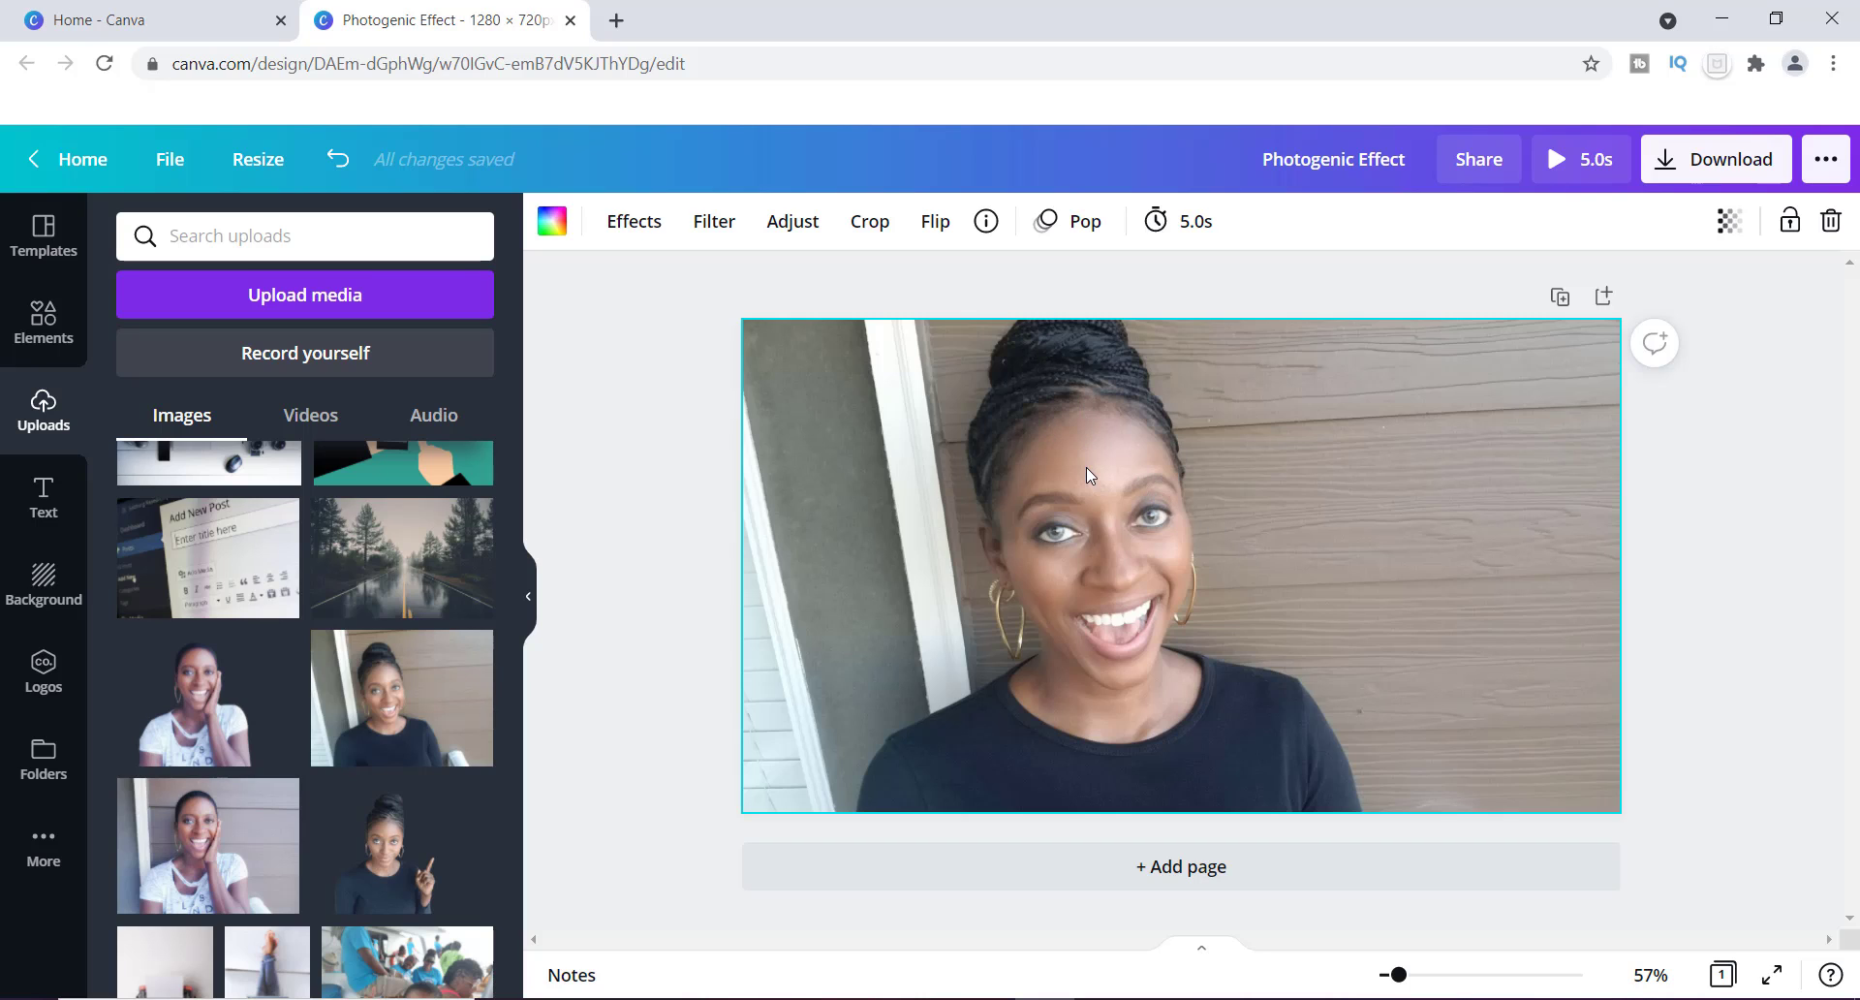
pyautogui.press('Delete')
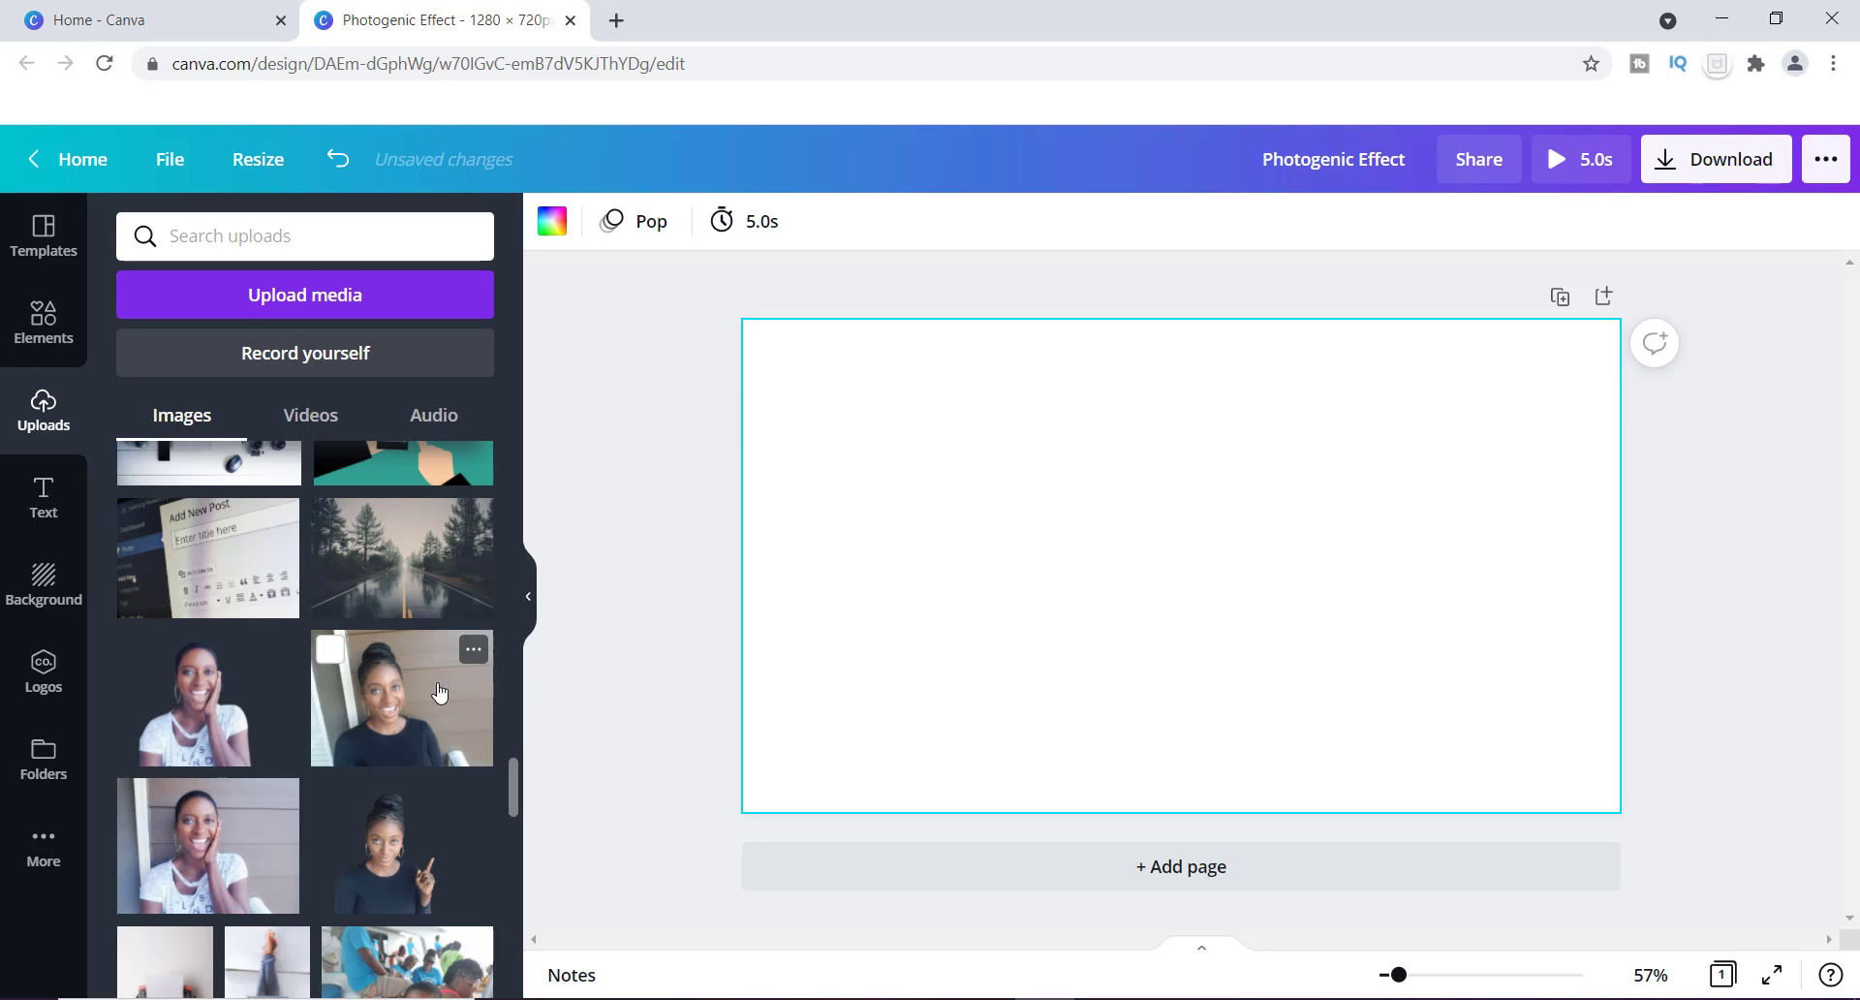
pyautogui.click(397, 708)
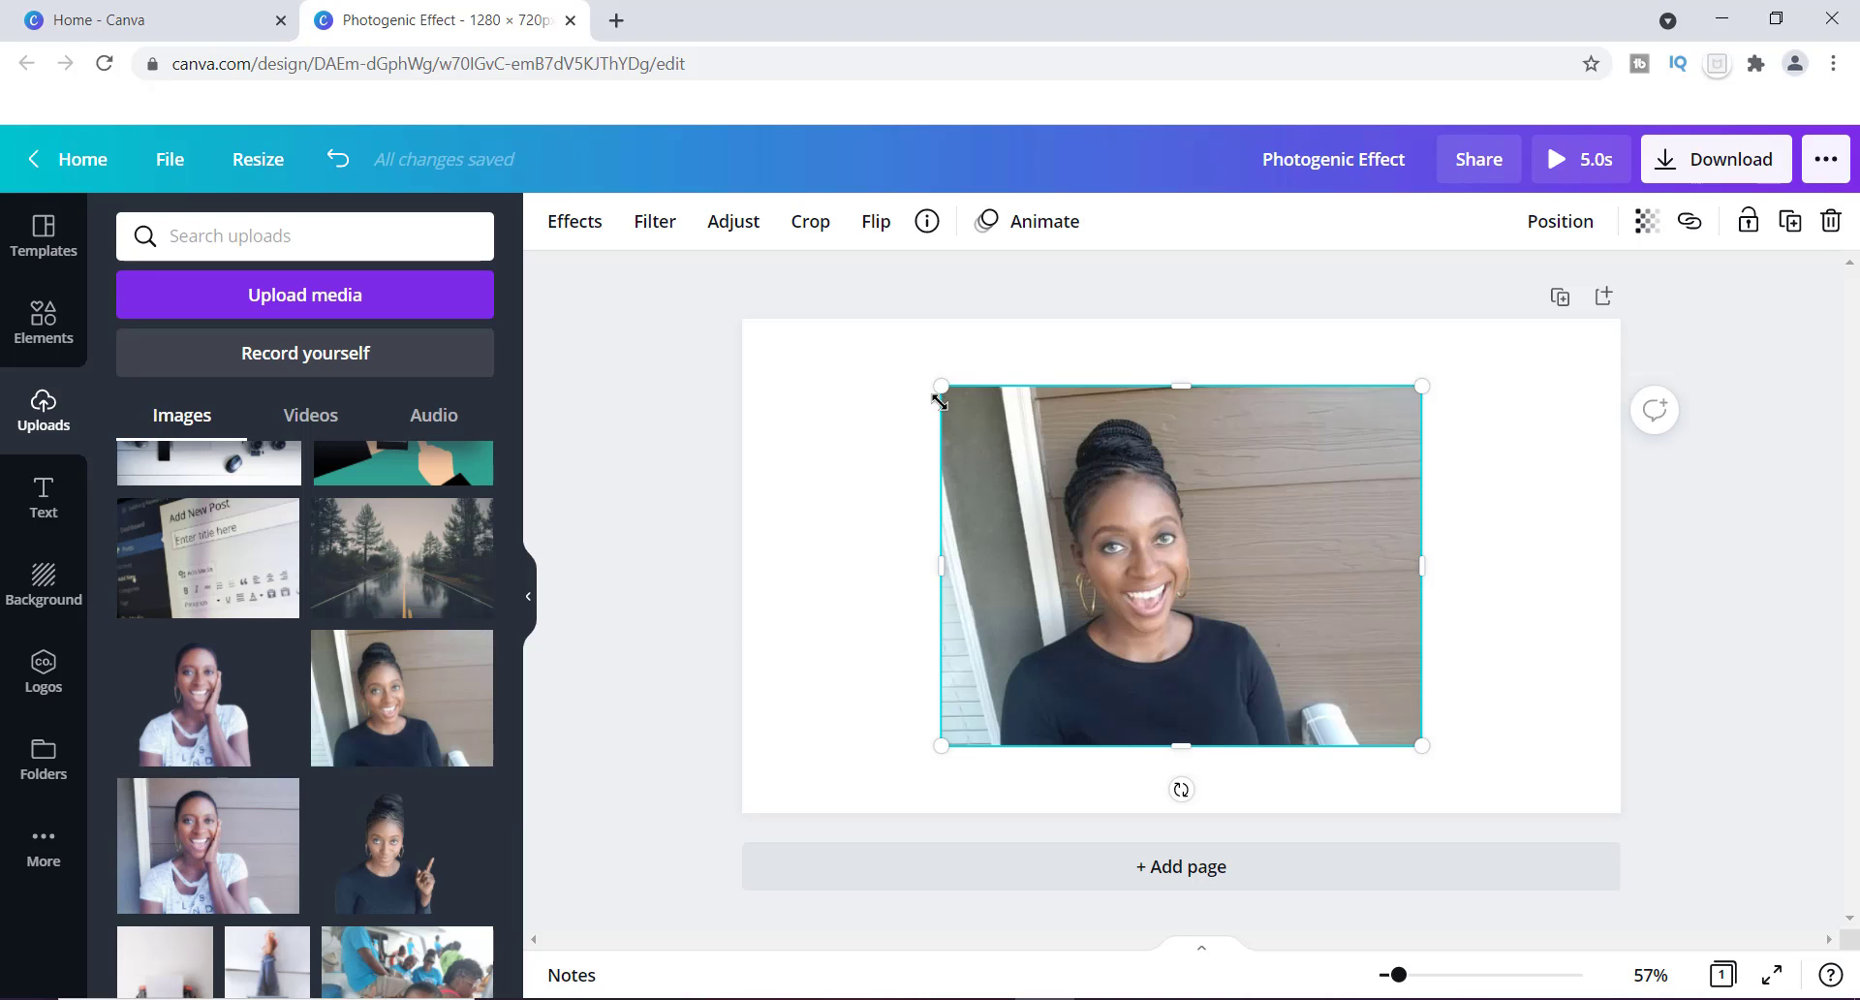
# Enlarge and reposition the photo so it covers the whole page, aligned with the page's upper edge.
pyautogui.moveTo(940, 394); pyautogui.dragTo(803, 393)
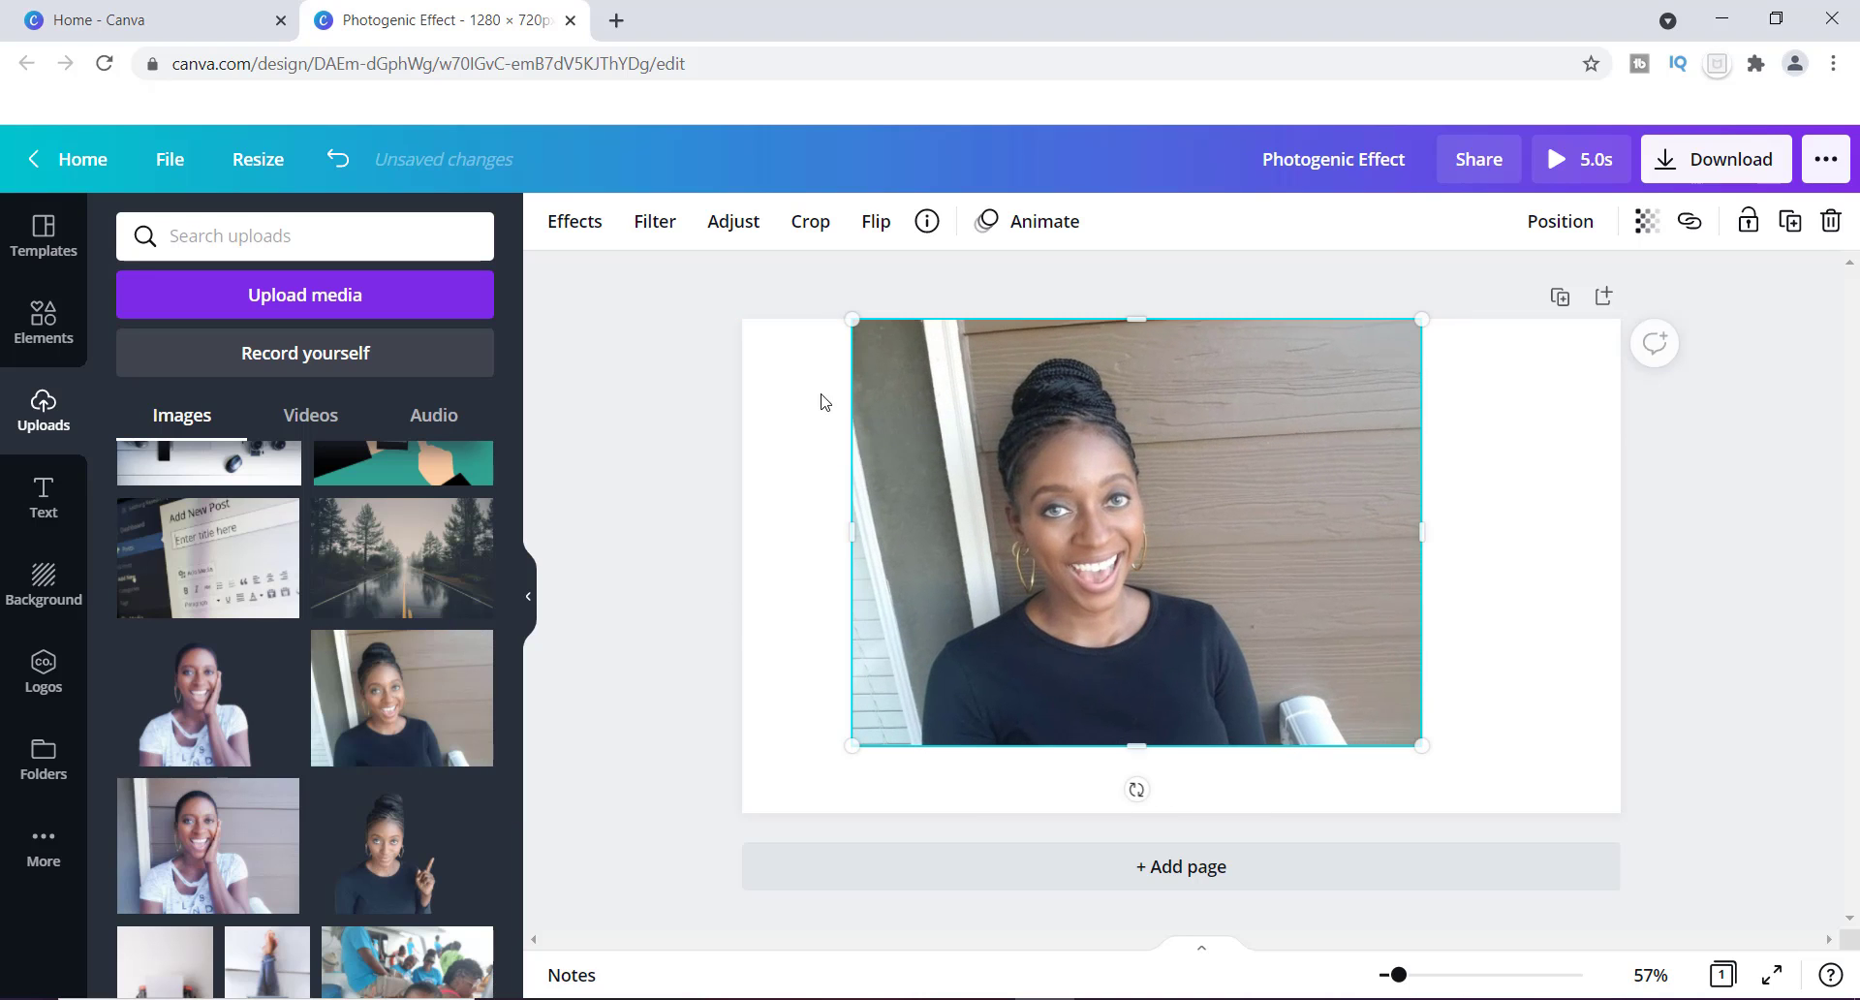
pyautogui.moveTo(951, 477); pyautogui.dragTo(865, 477)
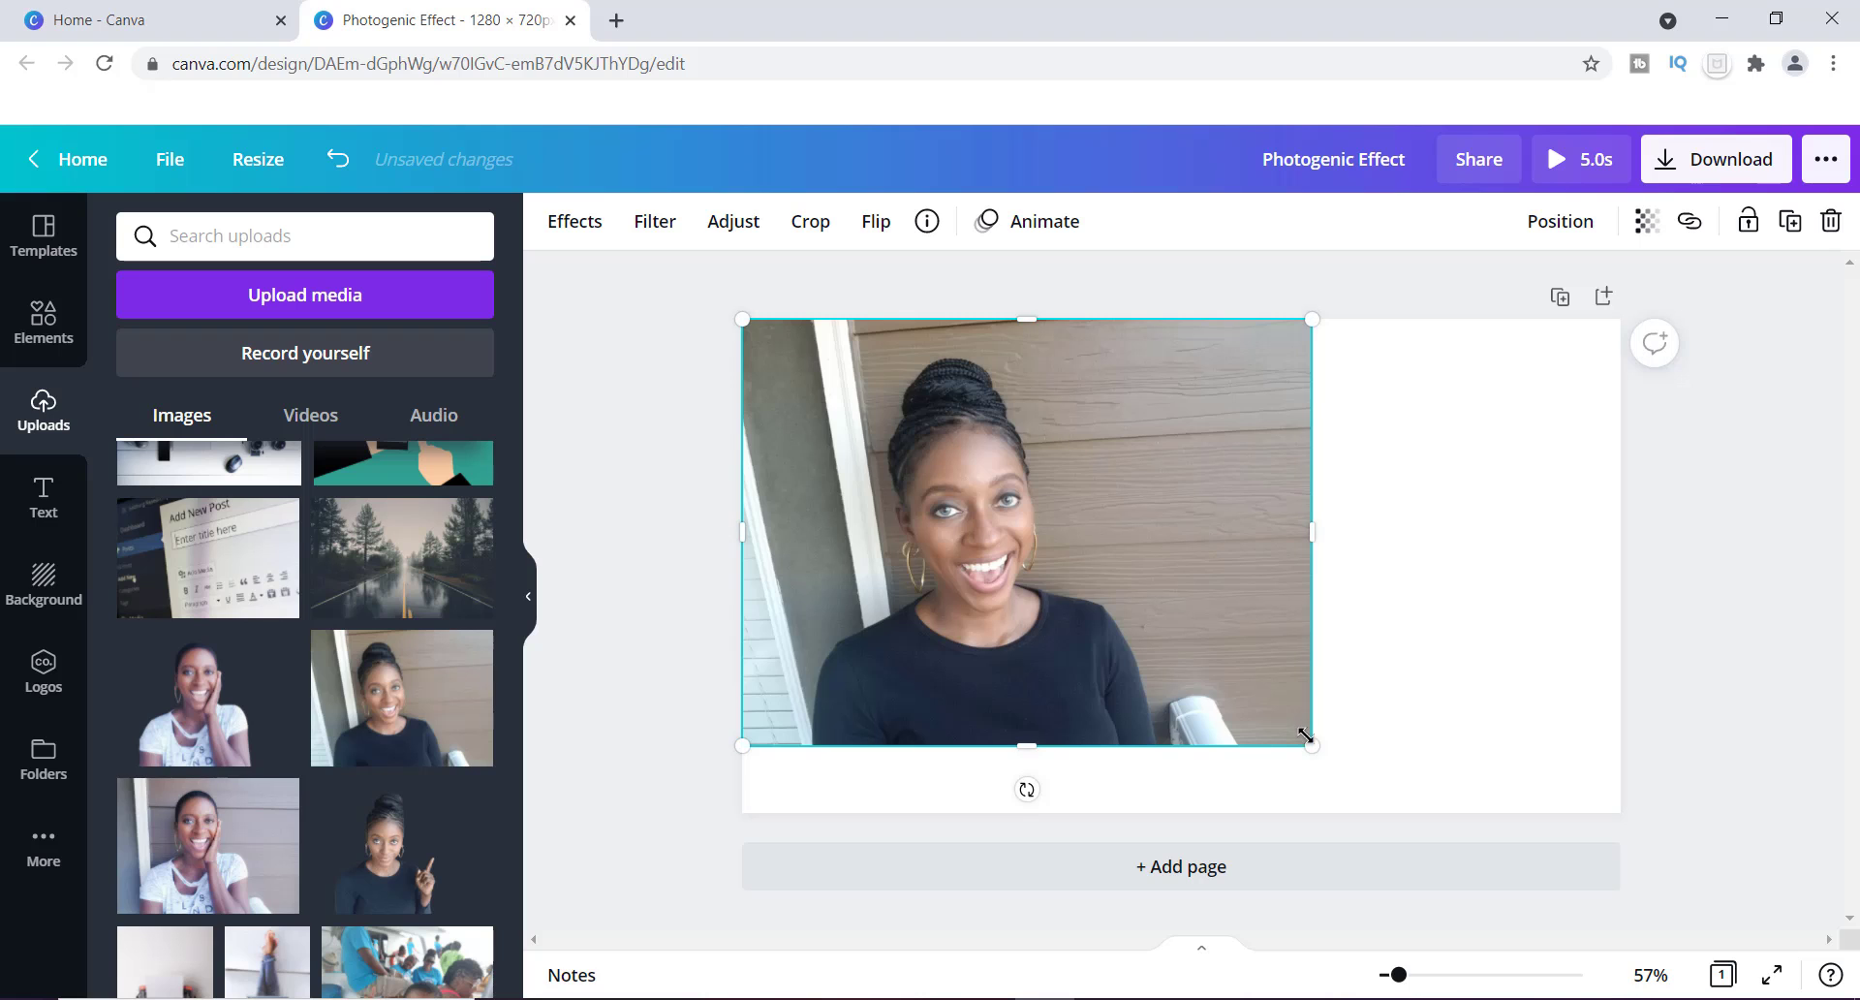
pyautogui.moveTo(1314, 746); pyautogui.dragTo(1453, 851)
pyautogui.moveTo(1453, 586); pyautogui.dragTo(1613, 548)
pyautogui.moveTo(1431, 445)
pyautogui.mouseDown()
pyautogui.moveTo(1431, 502)
pyautogui.moveTo(1432, 391)
pyautogui.moveTo(1432, 475)
pyautogui.mouseUp()
pyautogui.moveTo(1197, 339); pyautogui.dragTo(1192, 317)
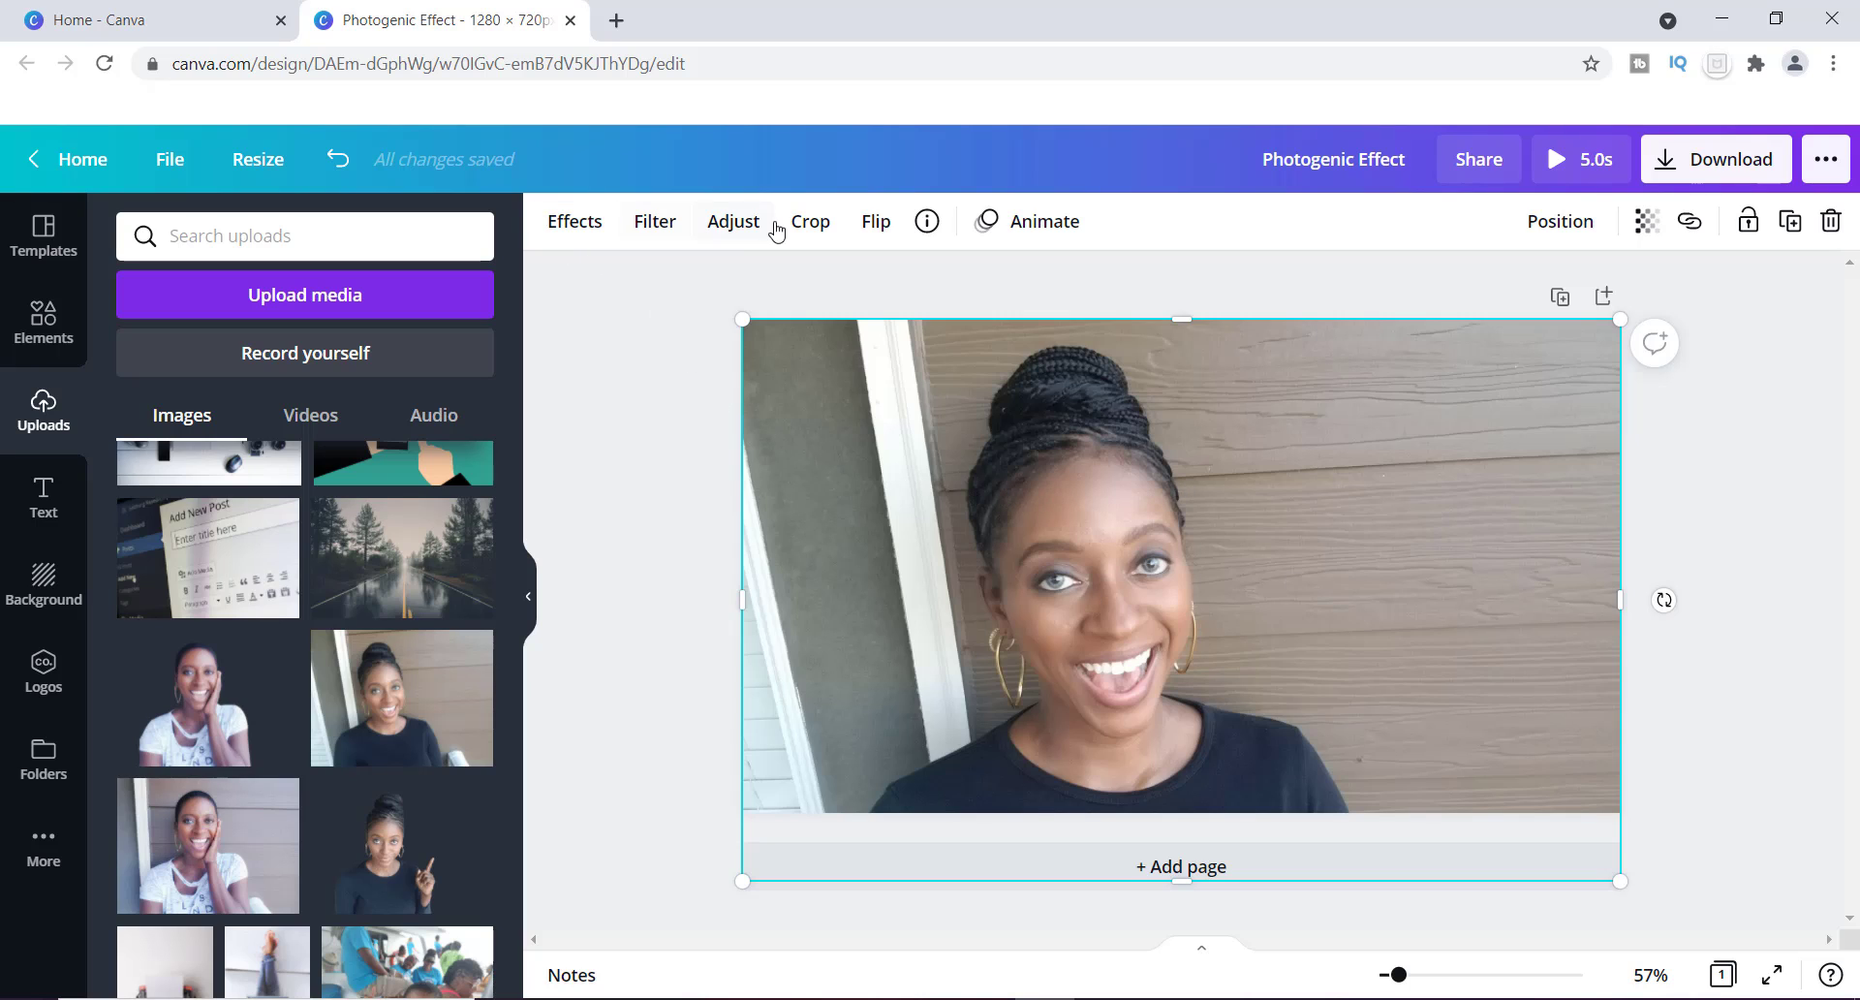
# Browse the effect categories for the photo and show the full Photogenic collection.
pyautogui.click(584, 233)
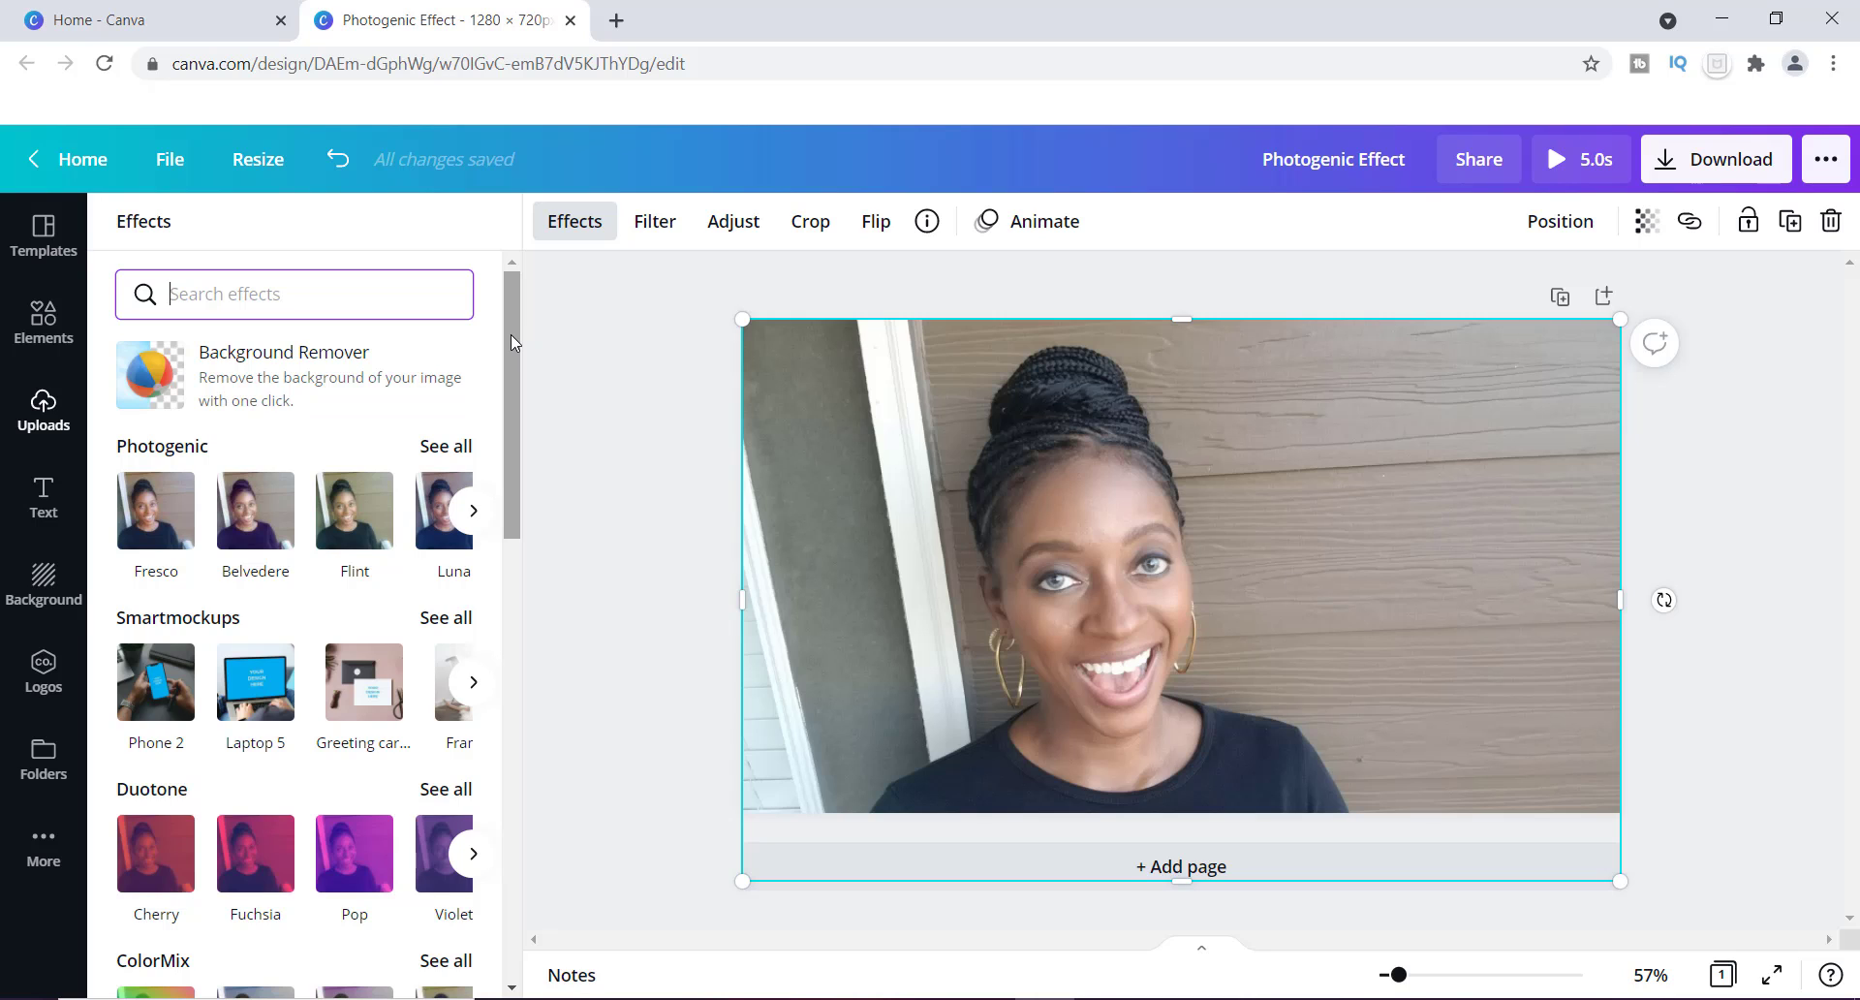
pyautogui.moveTo(512, 342)
pyautogui.mouseDown()
pyautogui.moveTo(544, 515)
pyautogui.moveTo(544, 428)
pyautogui.moveTo(519, 409)
pyautogui.mouseUp()
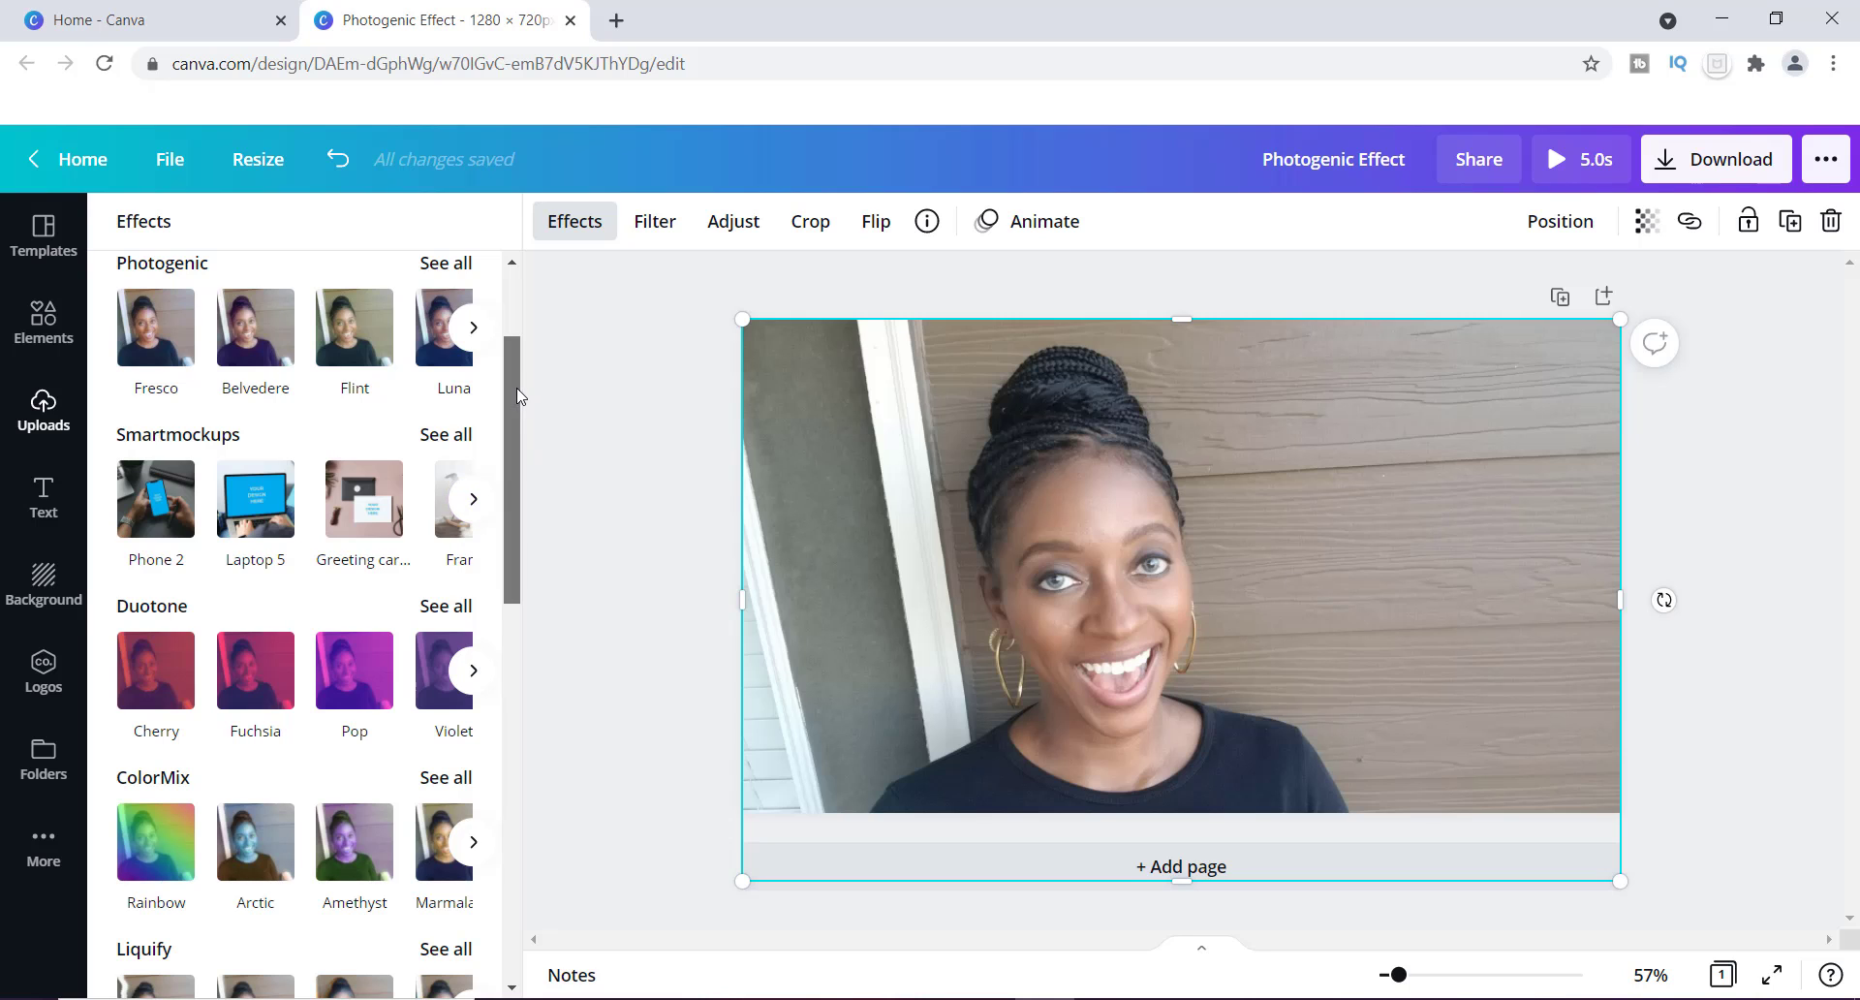
pyautogui.moveTo(515, 400); pyautogui.dragTo(501, 333)
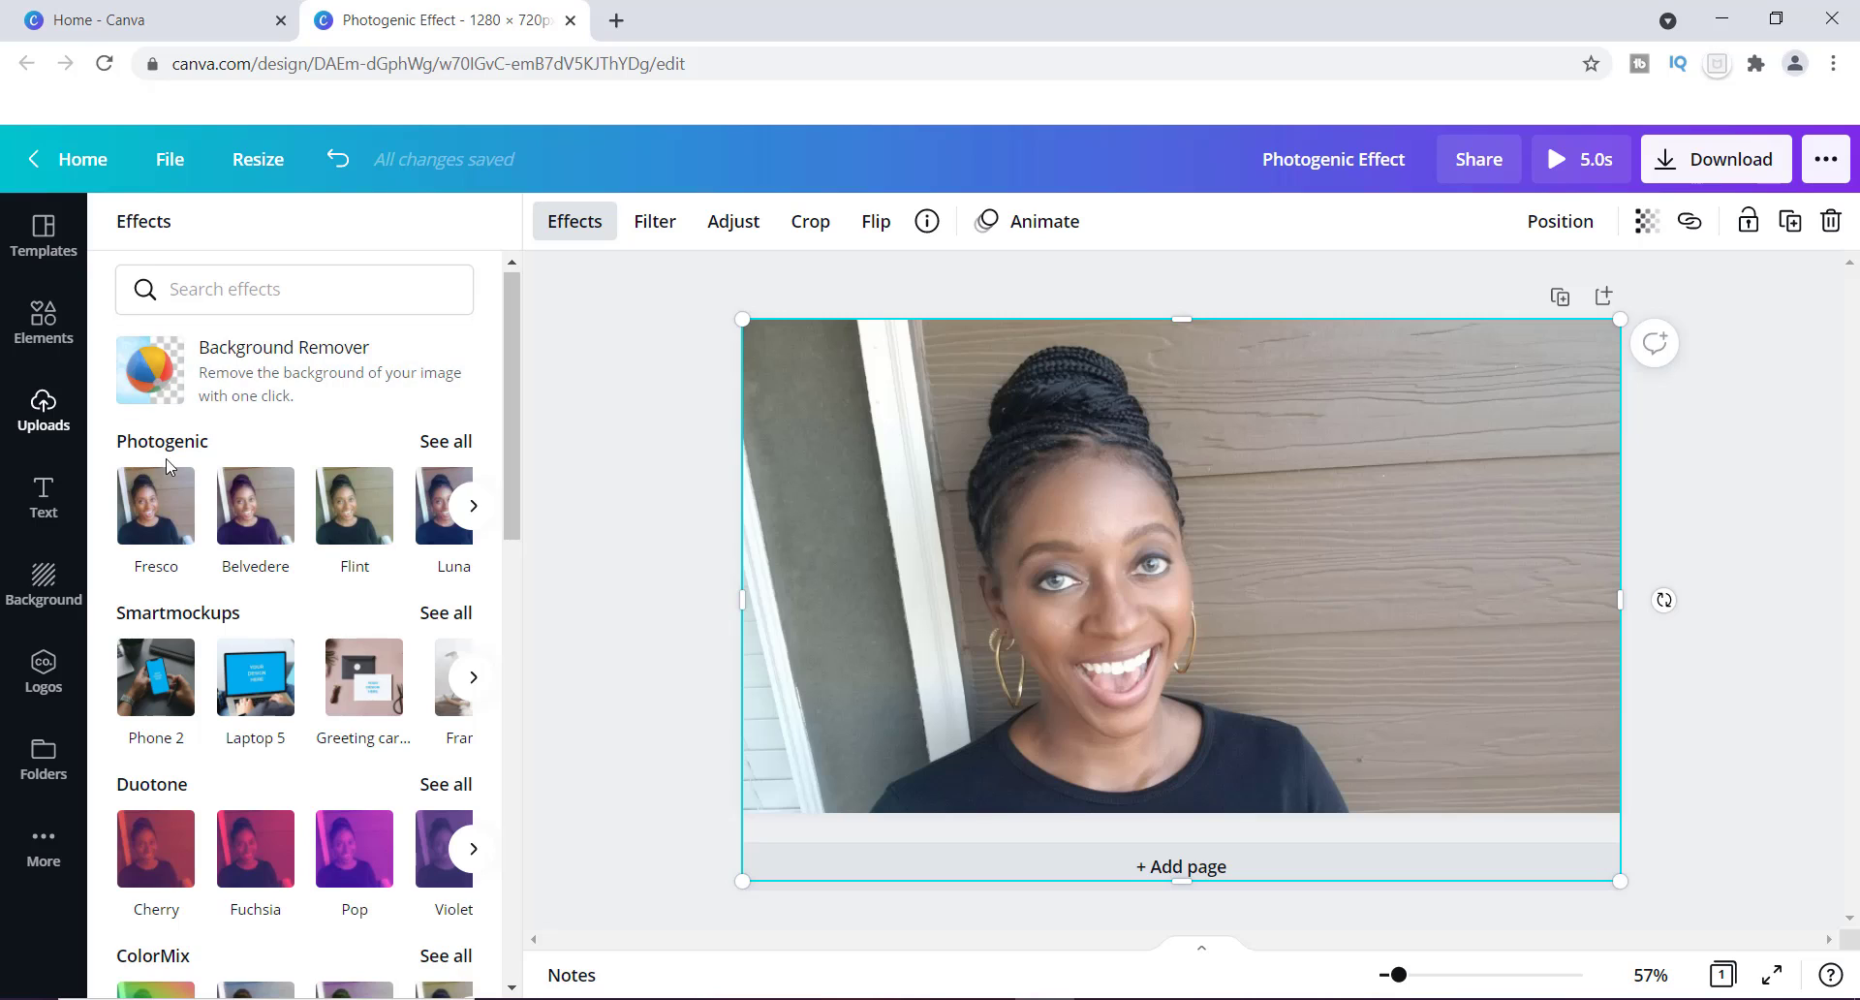
pyautogui.click(440, 443)
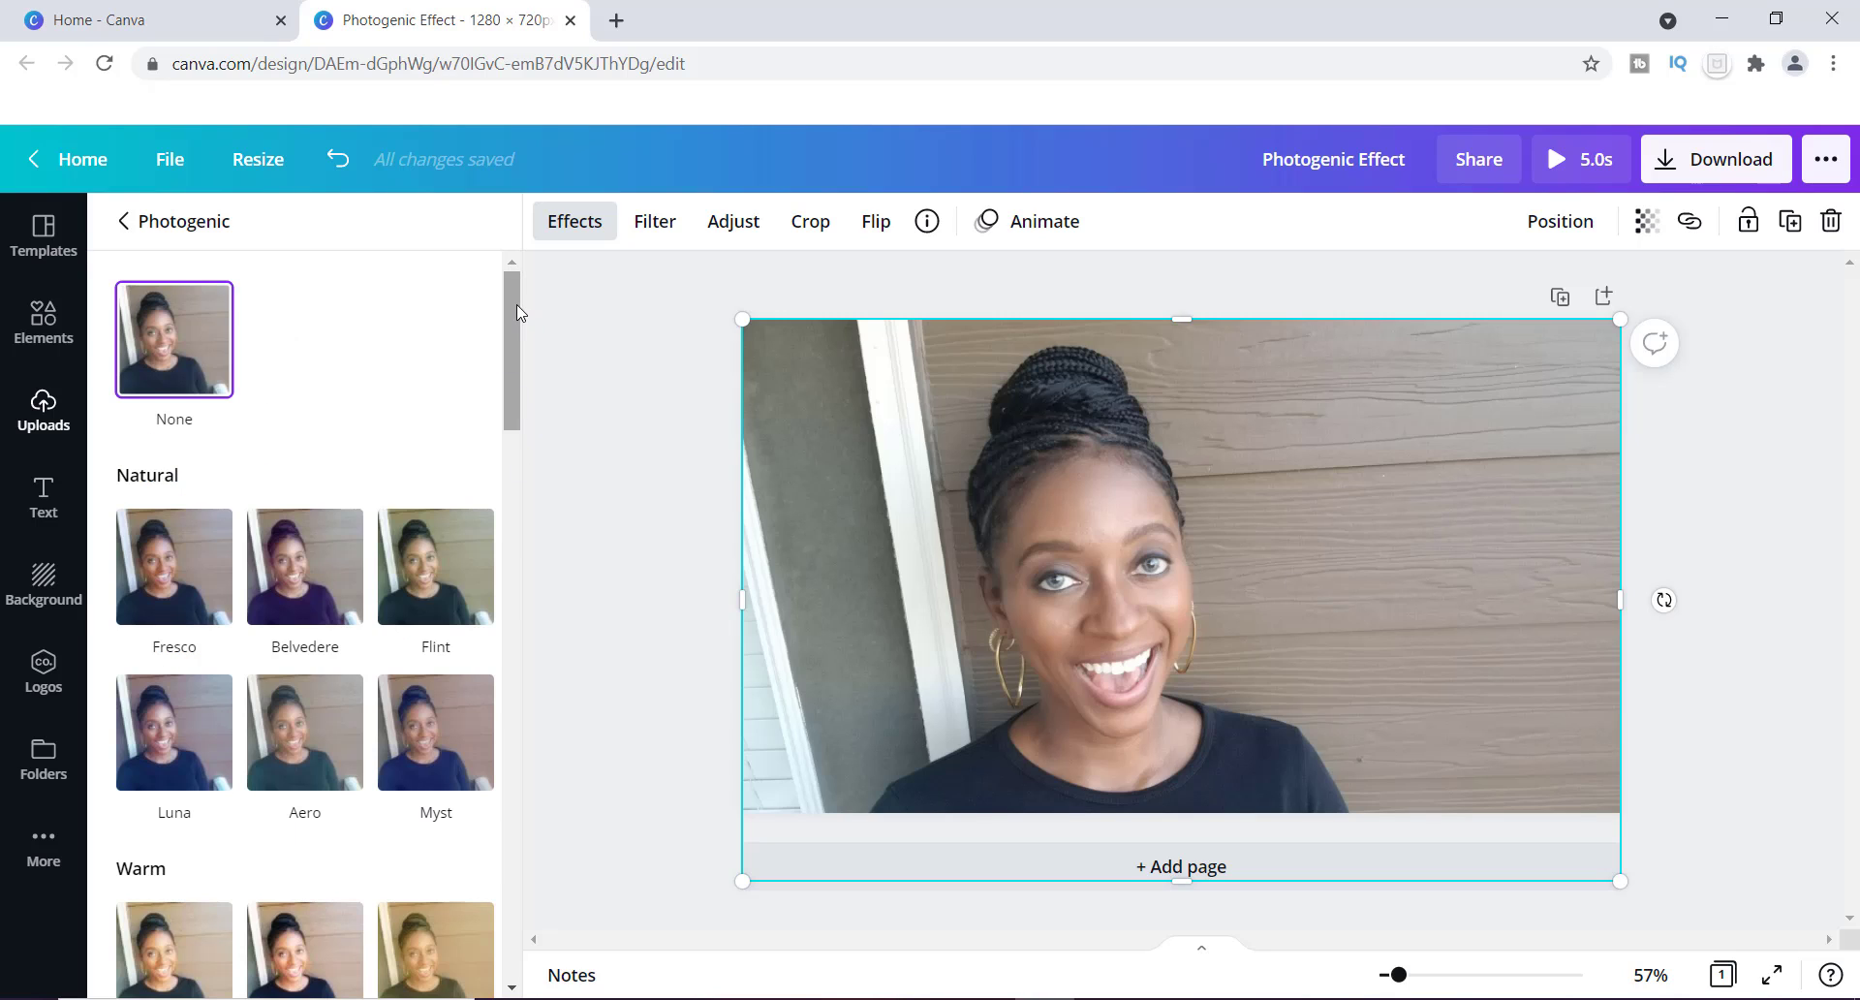
# Try the Flint and Polar Photogenic effects on the photo, check Polar's intensity adjustment, and discard the effect.
pyautogui.moveTo(518, 312); pyautogui.dragTo(516, 333)
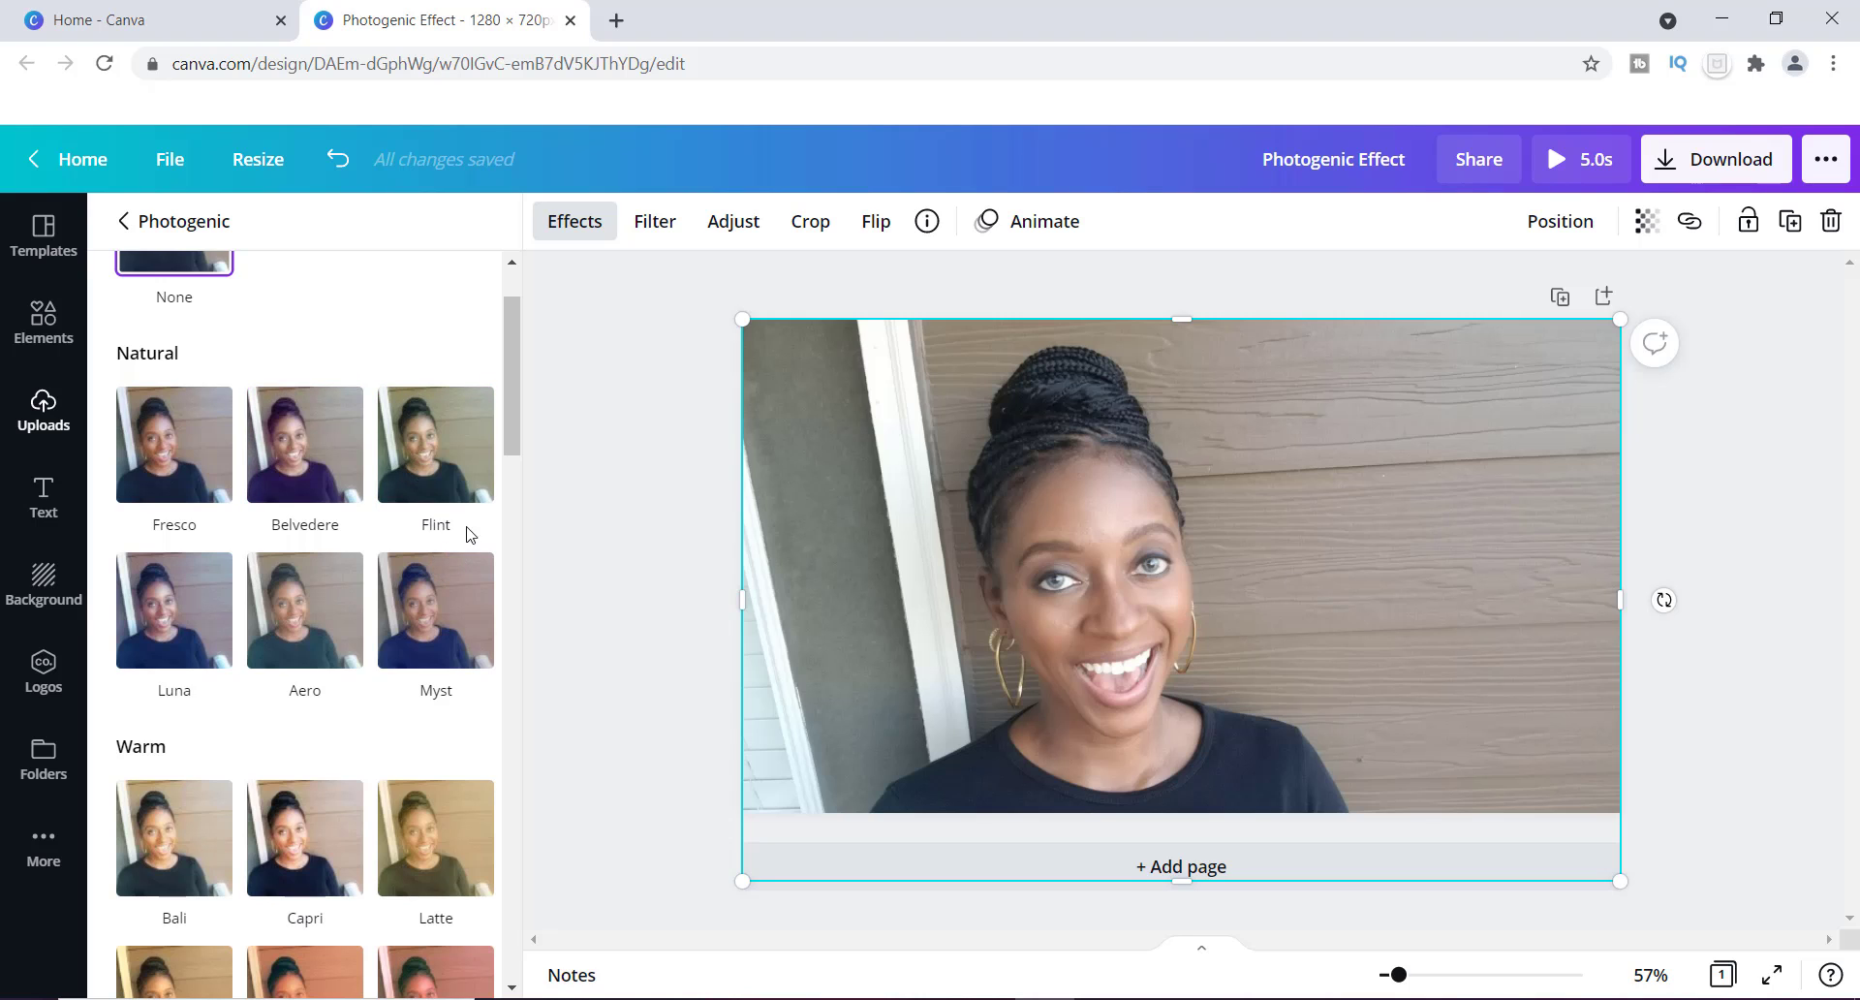
pyautogui.click(446, 479)
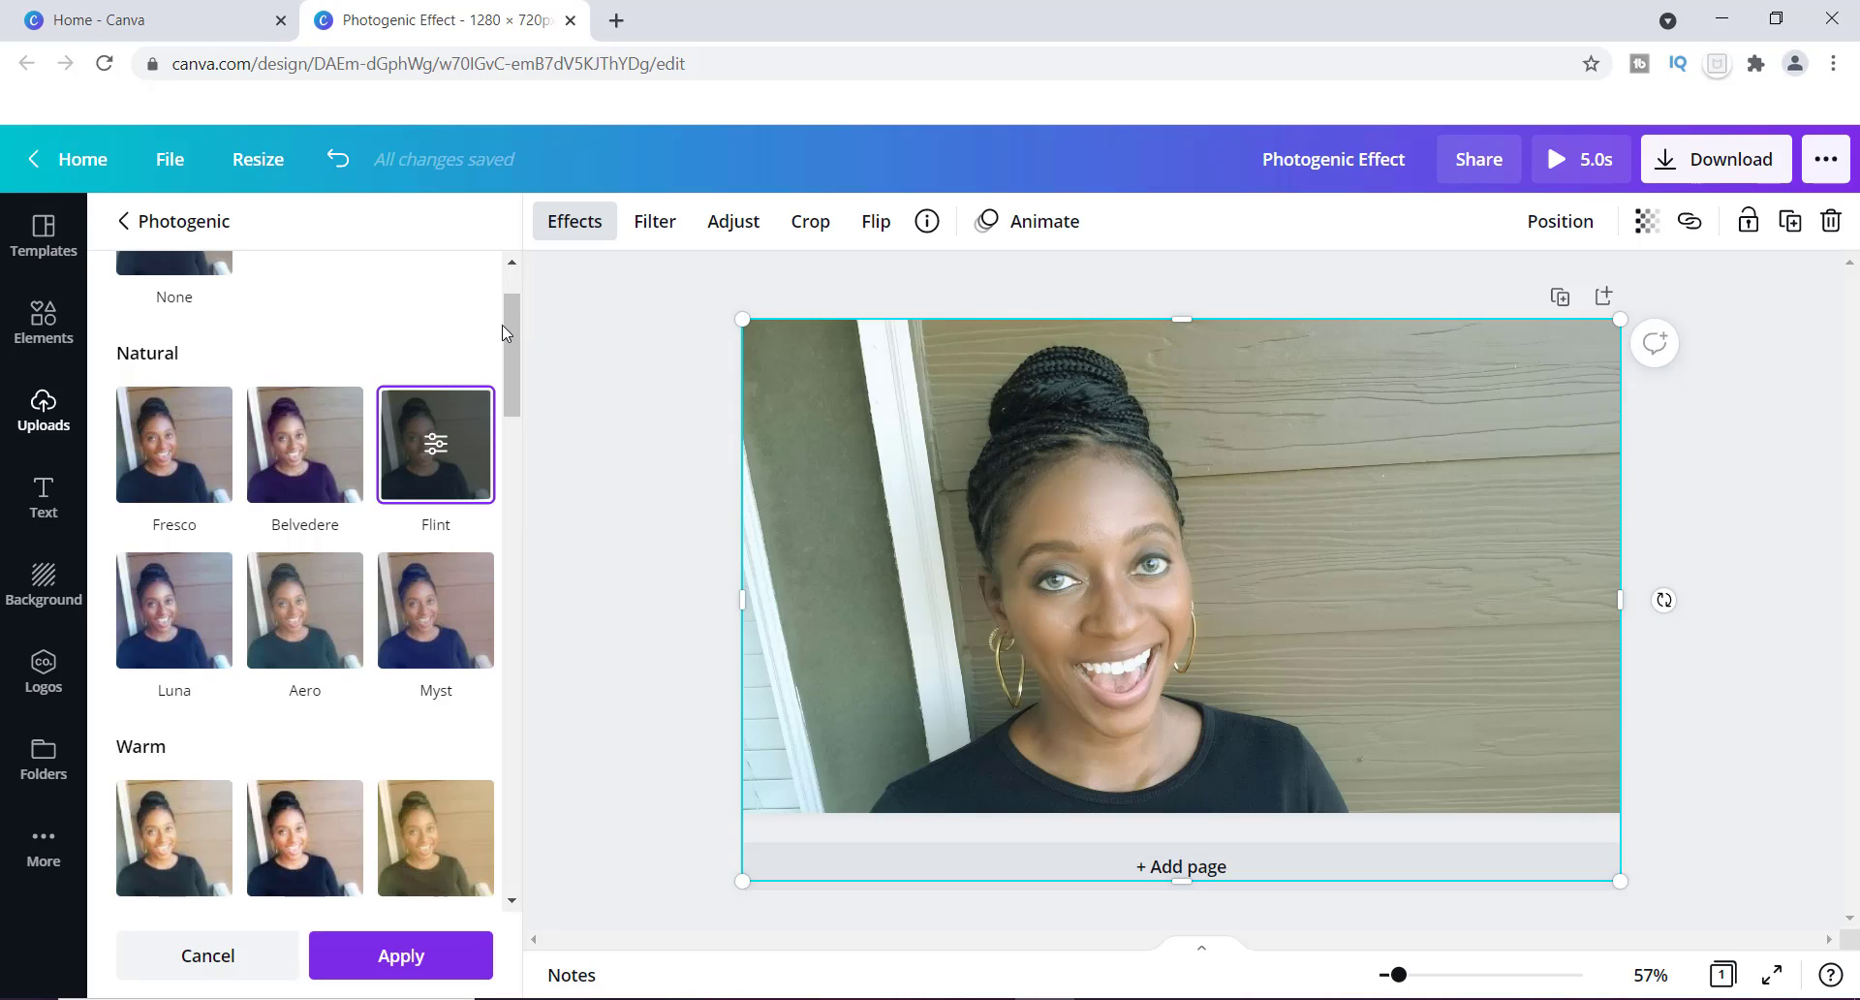
pyautogui.scroll(-1, 519, 323)
pyautogui.moveTo(519, 323); pyautogui.dragTo(533, 440)
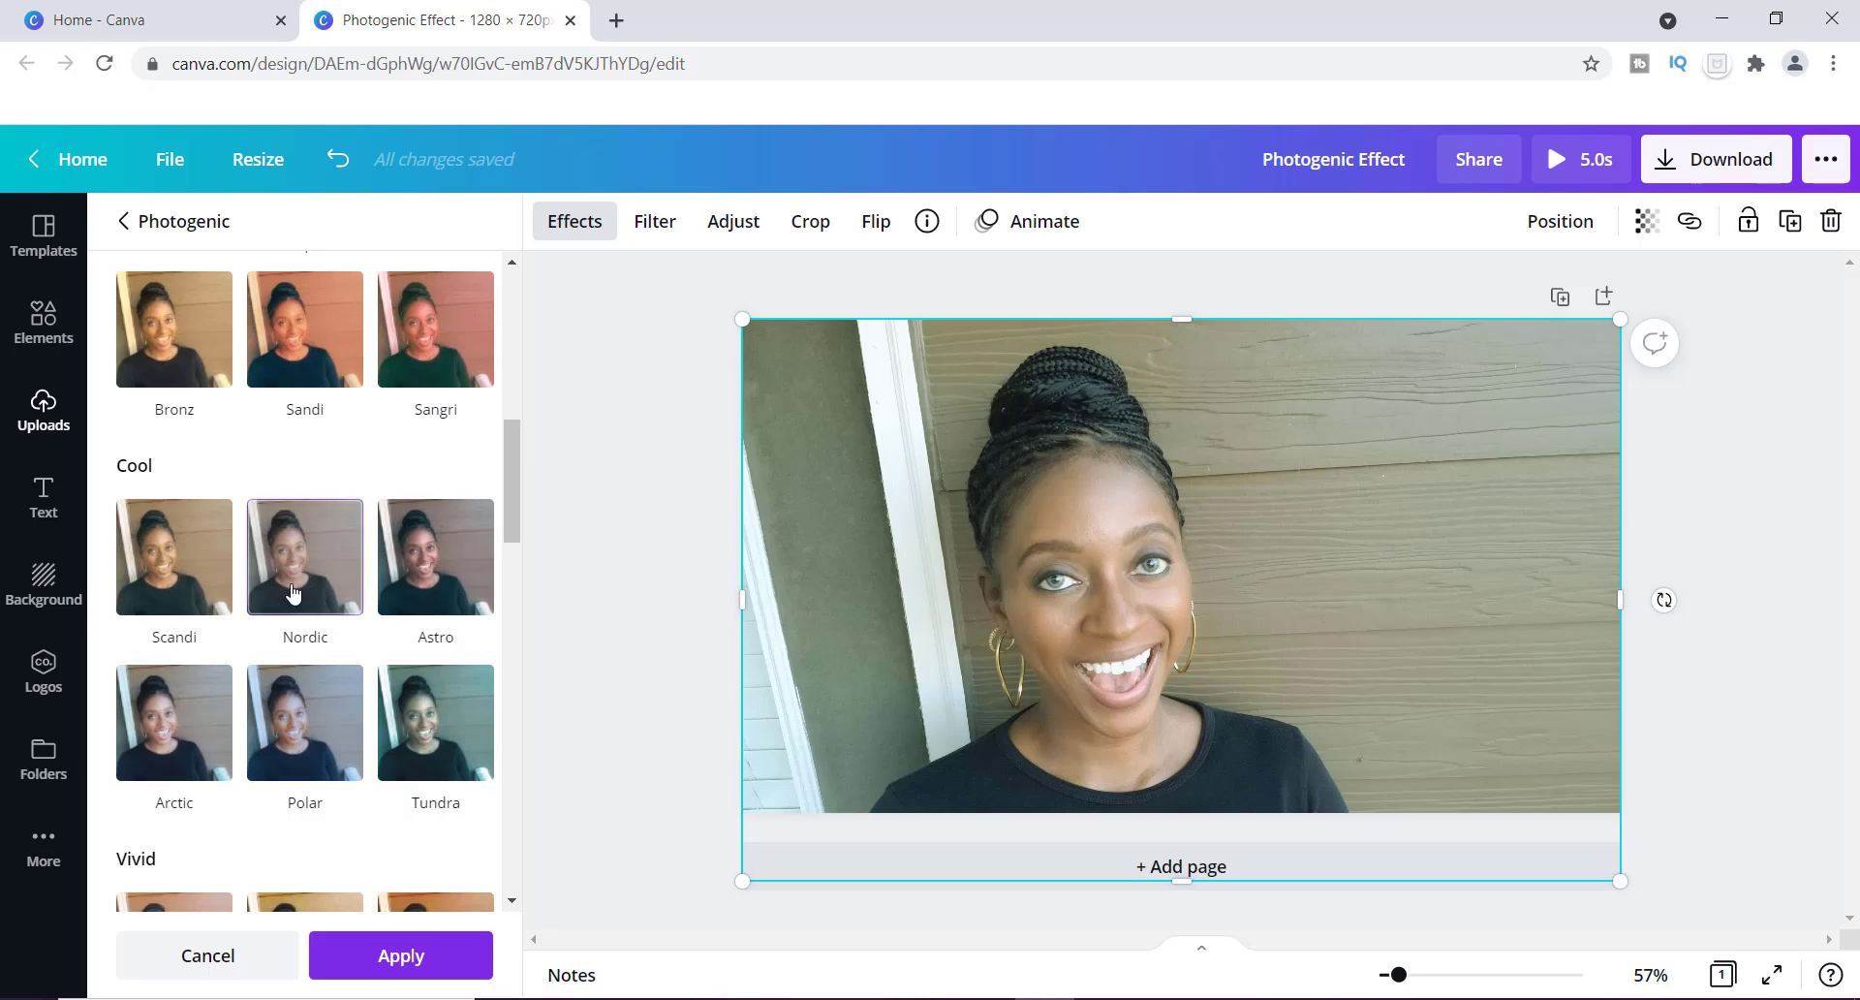
pyautogui.click(304, 729)
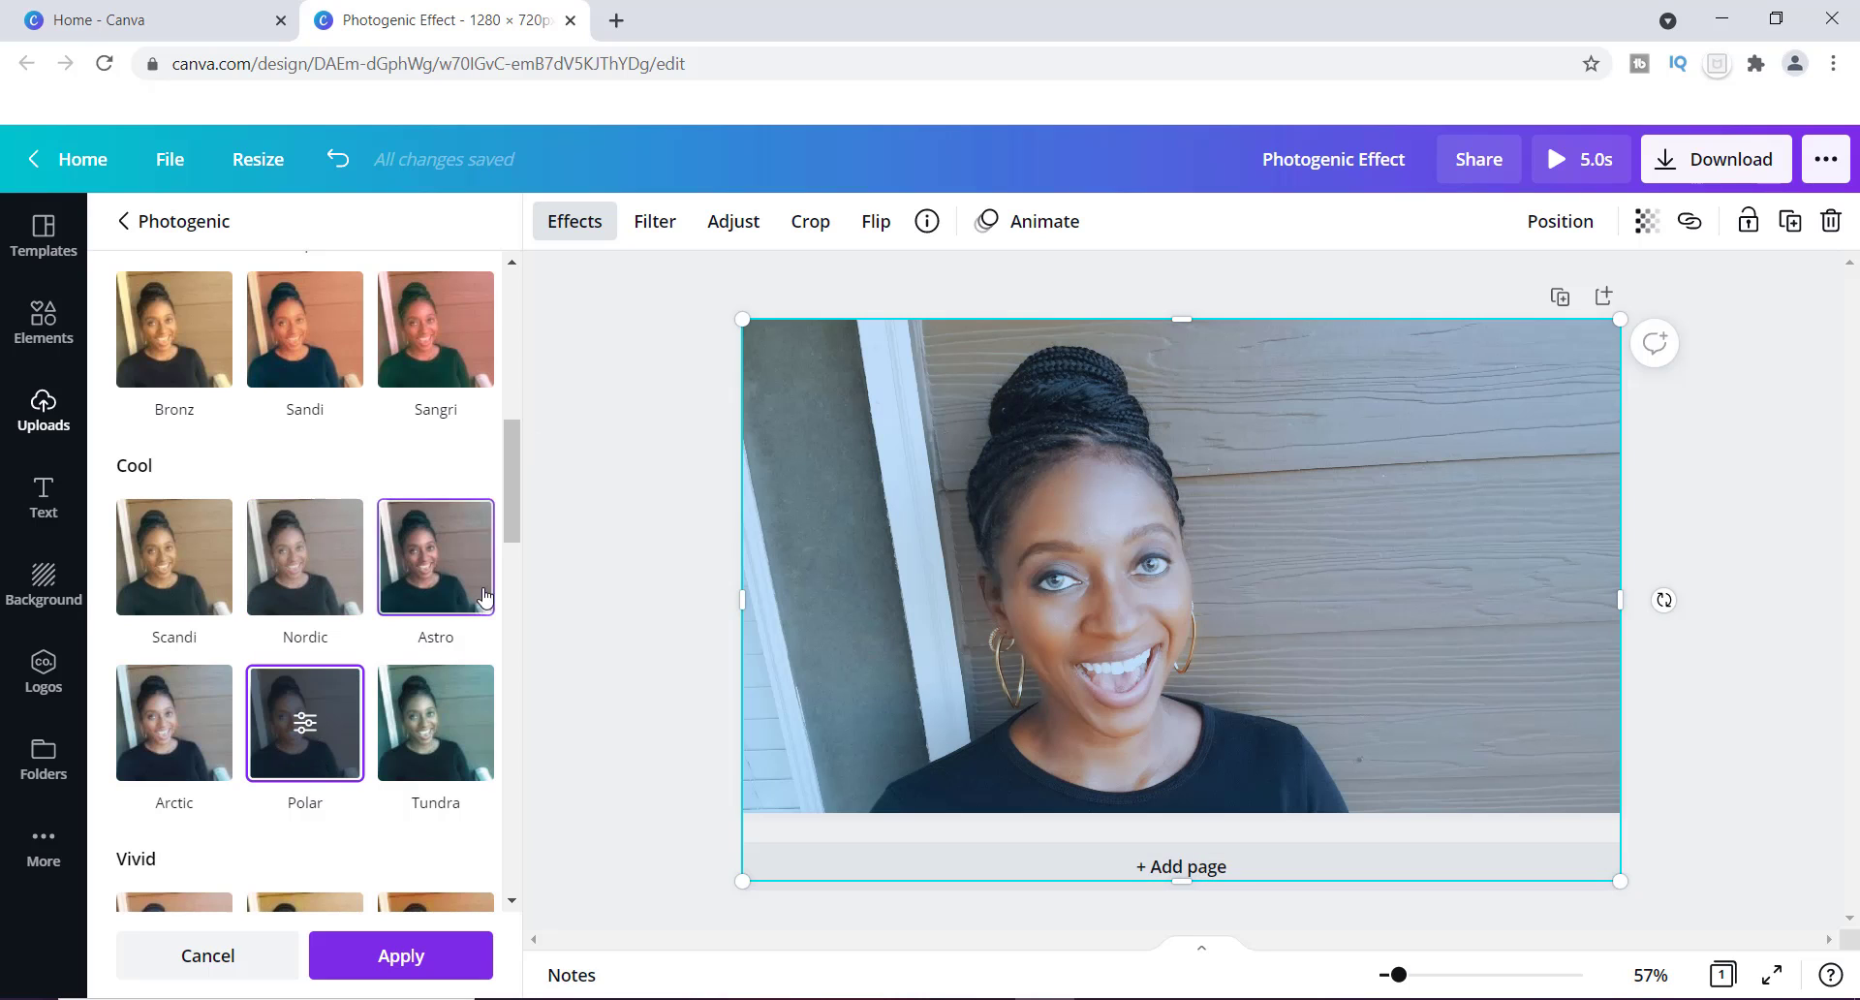
pyautogui.moveTo(530, 450)
pyautogui.mouseDown()
pyautogui.moveTo(549, 652)
pyautogui.moveTo(511, 641)
pyautogui.moveTo(508, 472)
pyautogui.mouseUp()
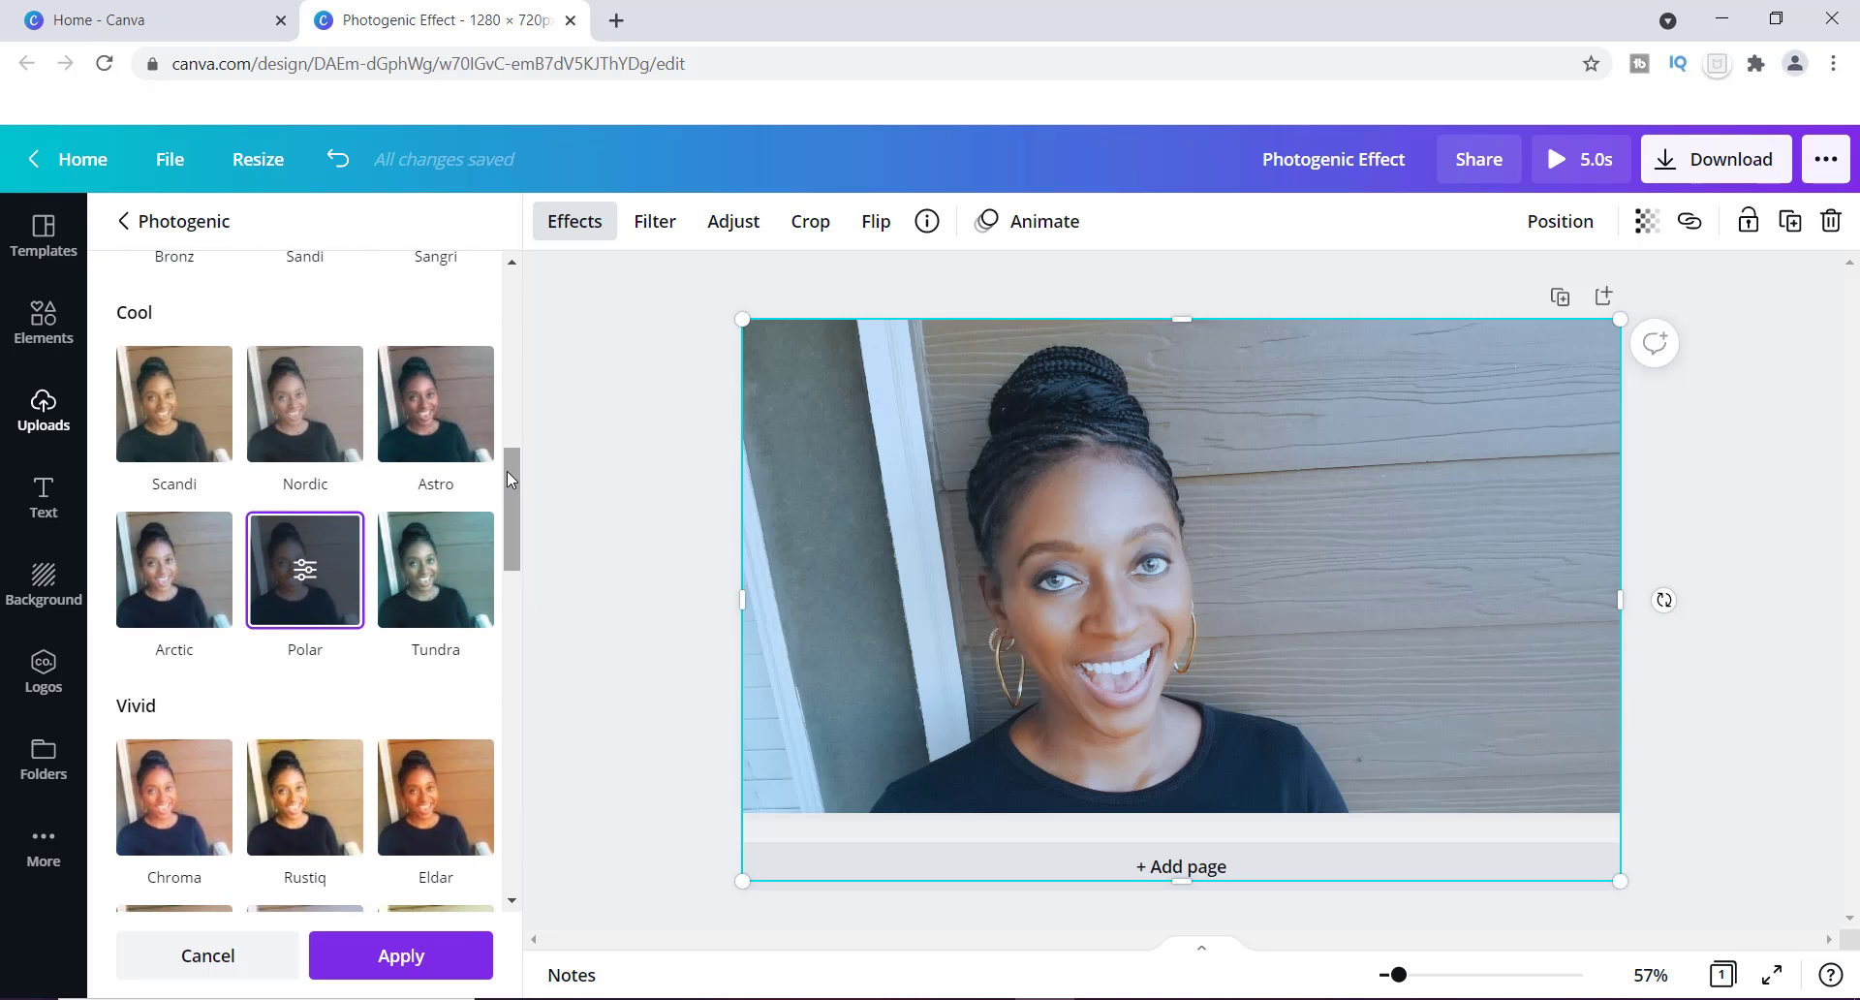
pyautogui.click(306, 575)
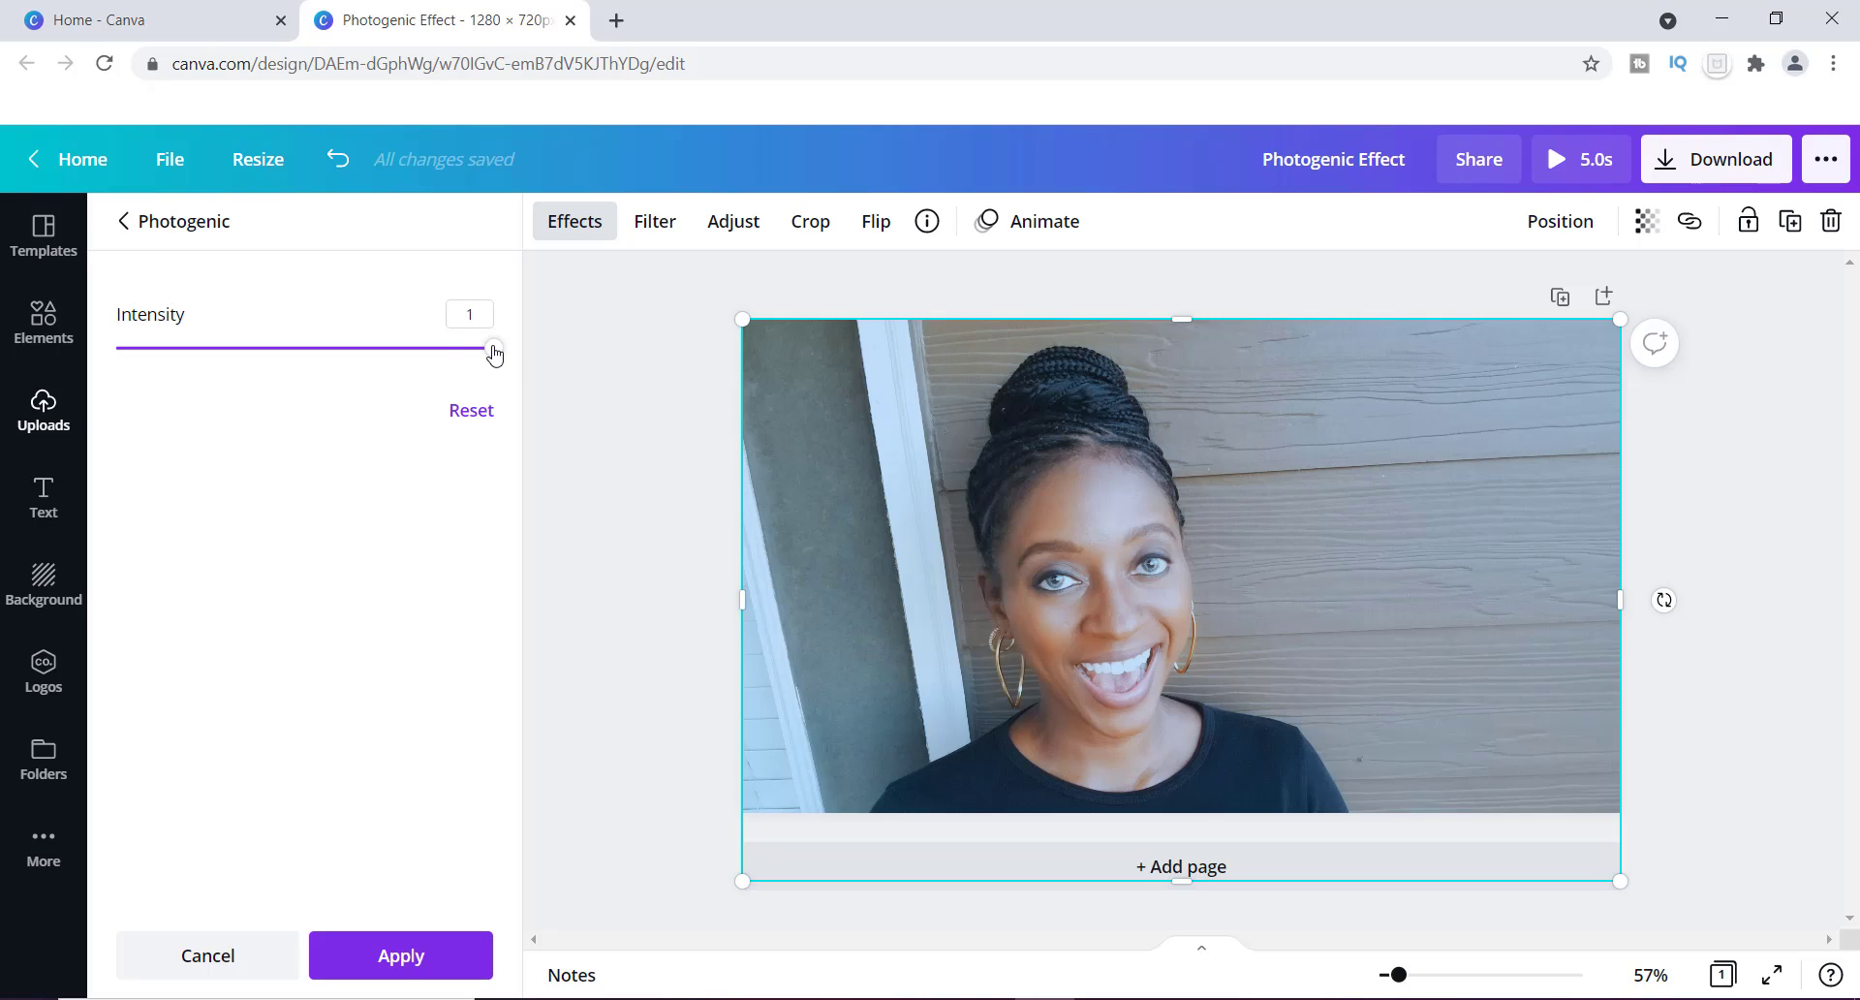
pyautogui.moveTo(494, 355)
pyautogui.mouseDown()
pyautogui.moveTo(223, 376)
pyautogui.moveTo(504, 338)
pyautogui.moveTo(254, 378)
pyautogui.moveTo(295, 357)
pyautogui.moveTo(506, 361)
pyautogui.mouseUp()
pyautogui.click(229, 960)
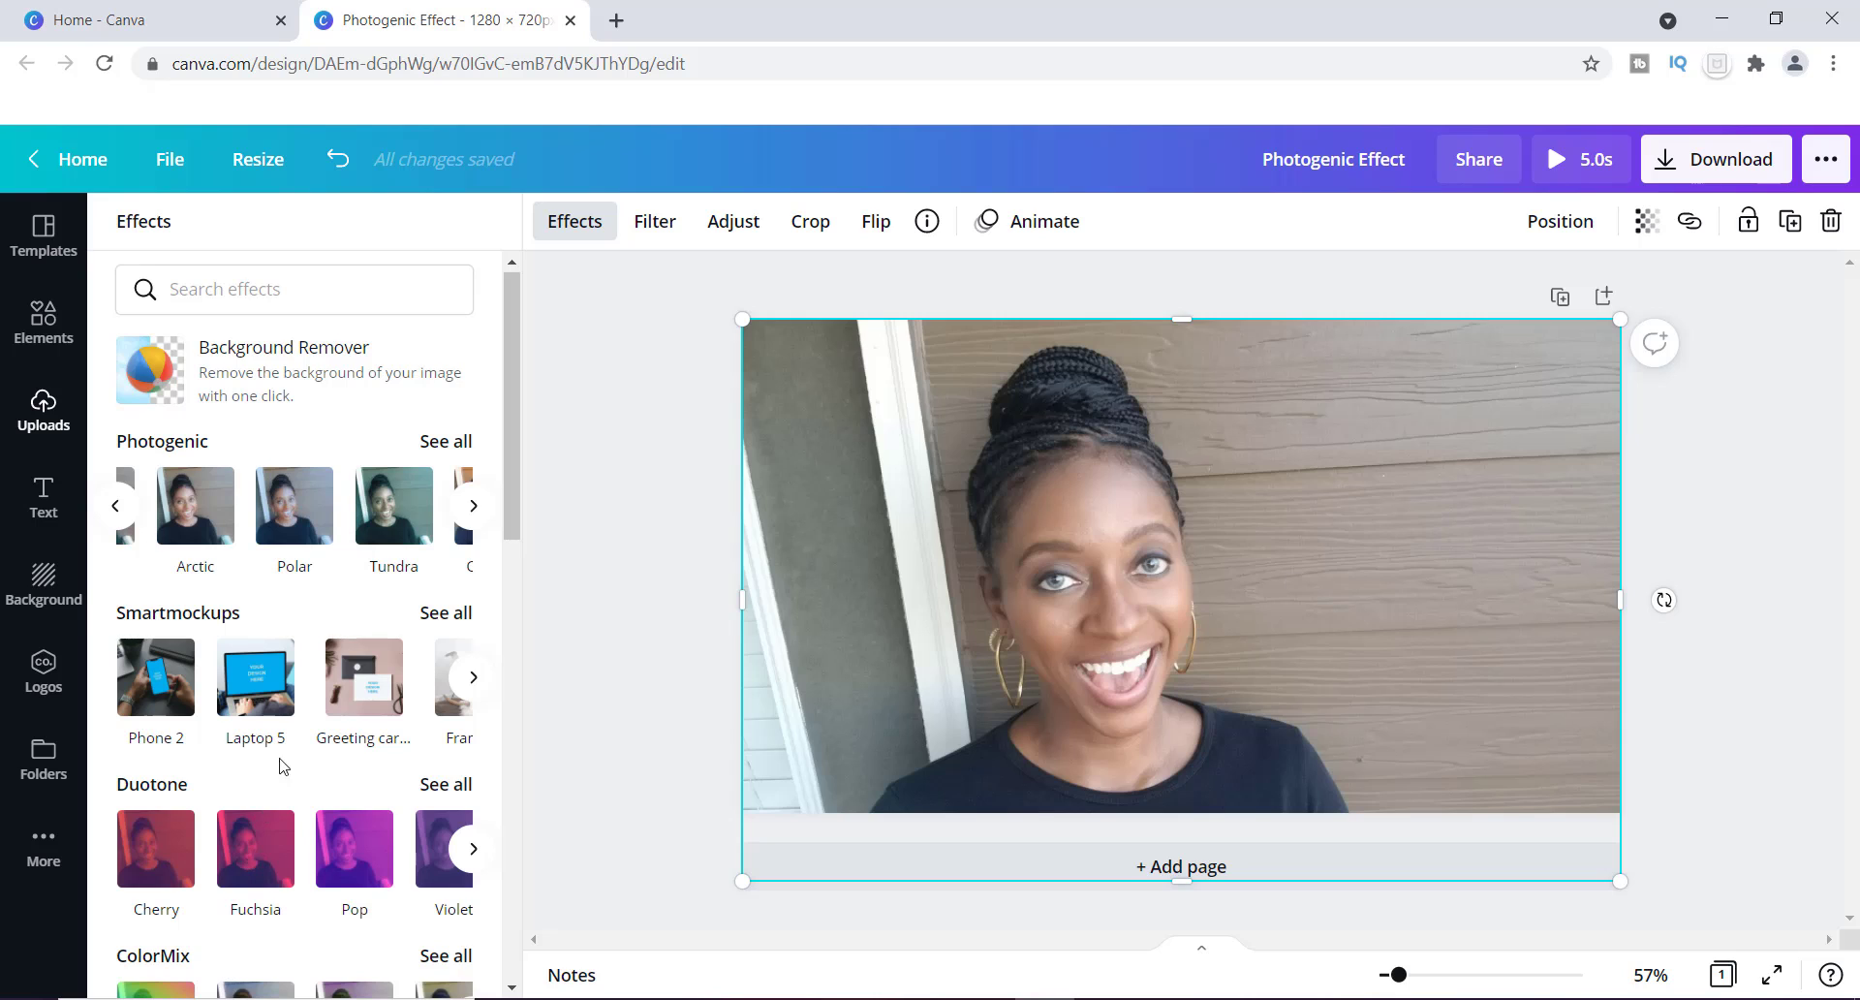
# Return to the full Photogenic collection and try the Outrun effect from the Color Pop group on the photo.
pyautogui.click(459, 451)
pyautogui.moveTo(505, 345); pyautogui.dragTo(509, 394)
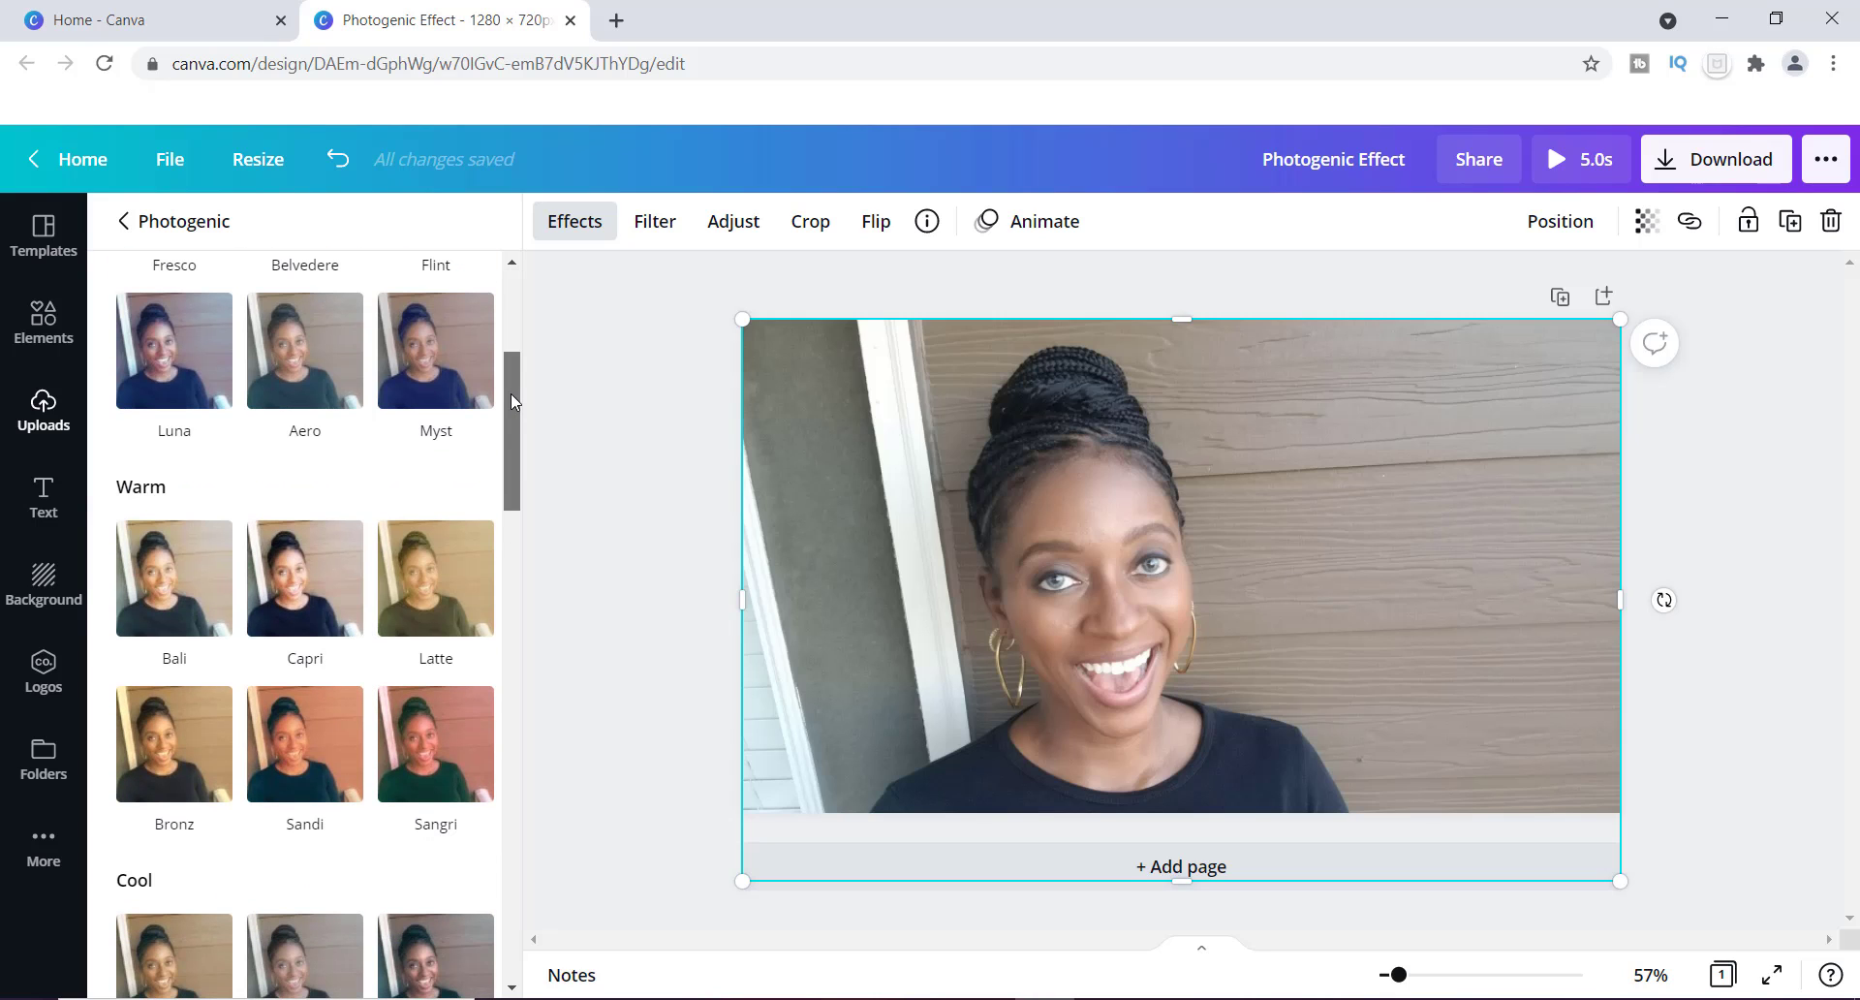
pyautogui.moveTo(511, 394); pyautogui.dragTo(534, 870)
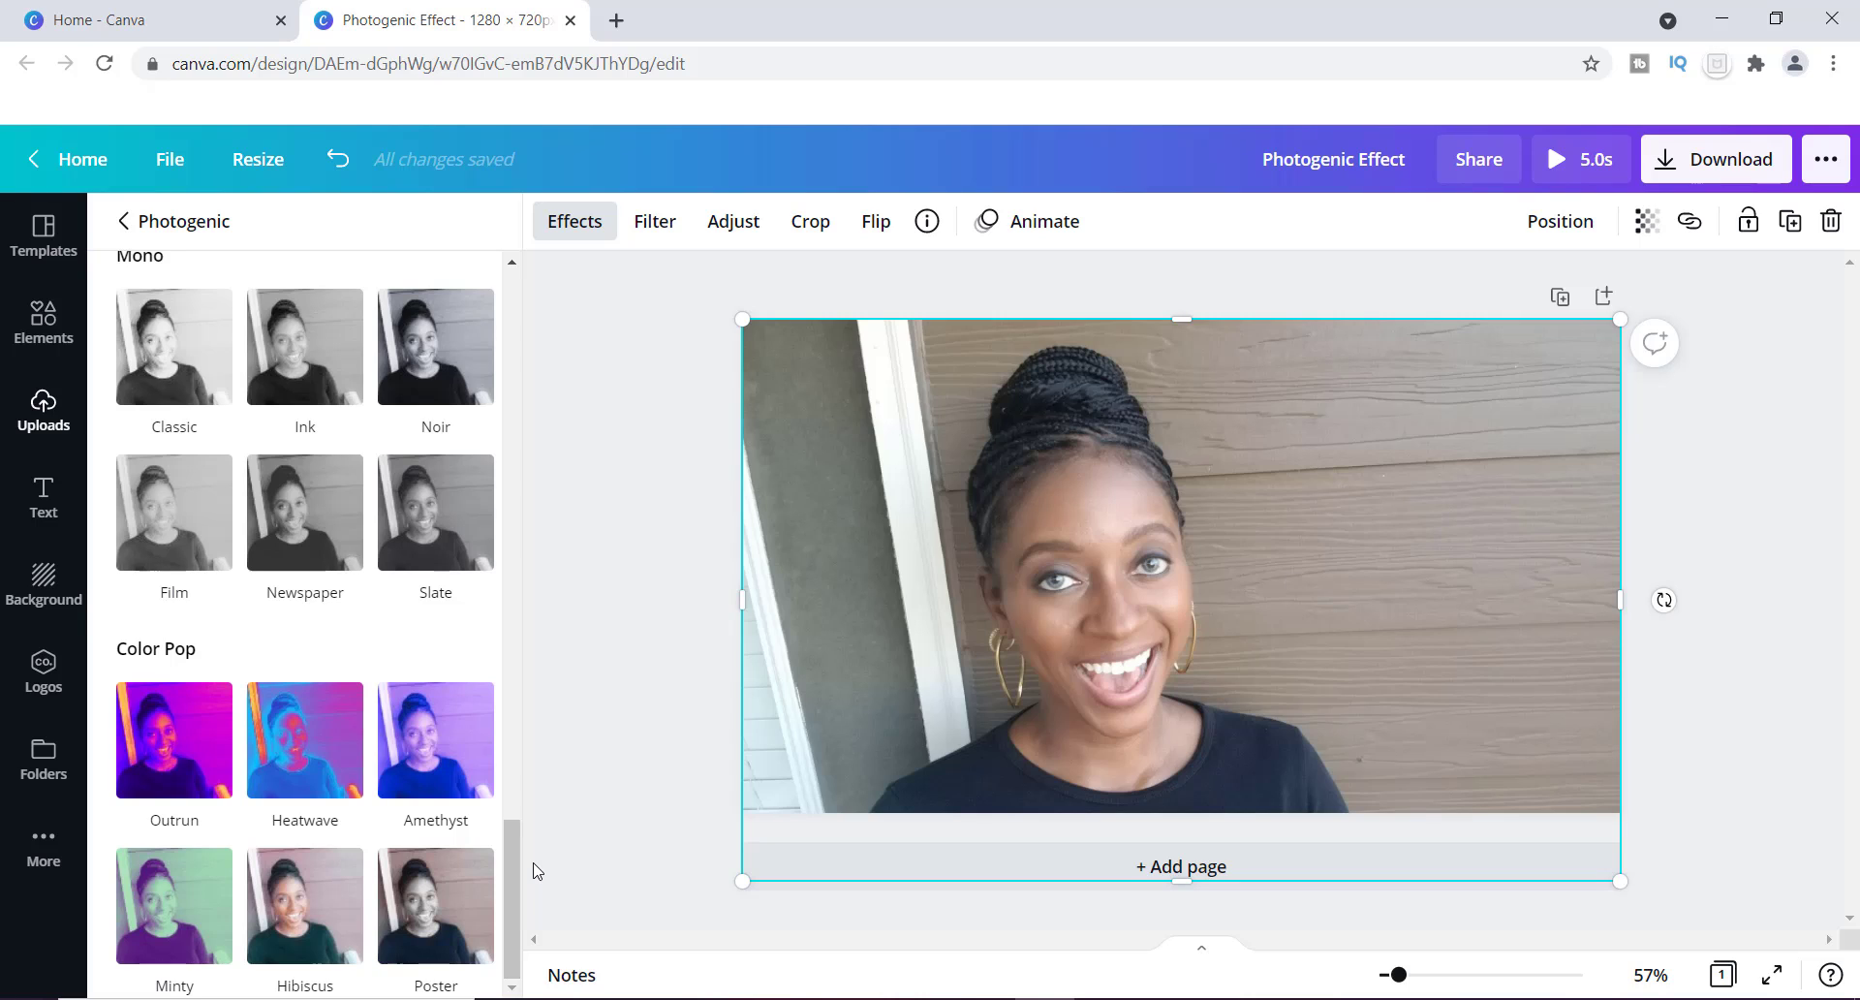
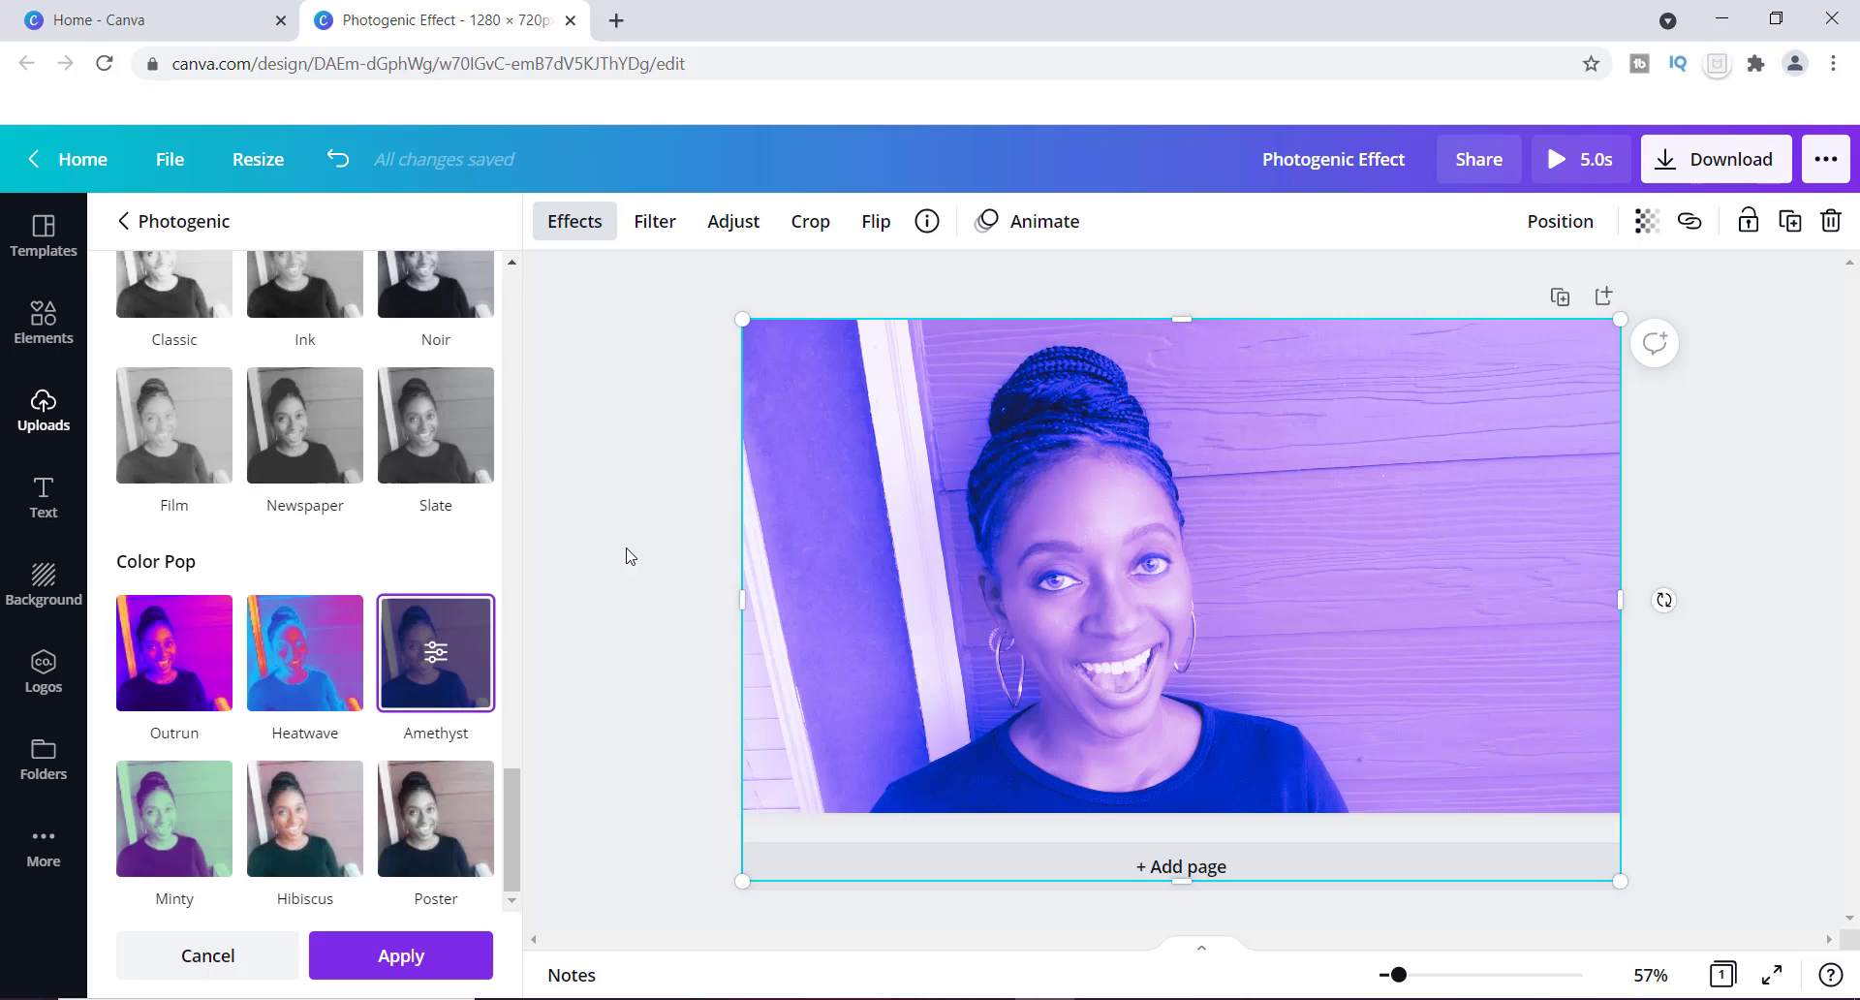
pyautogui.click(201, 633)
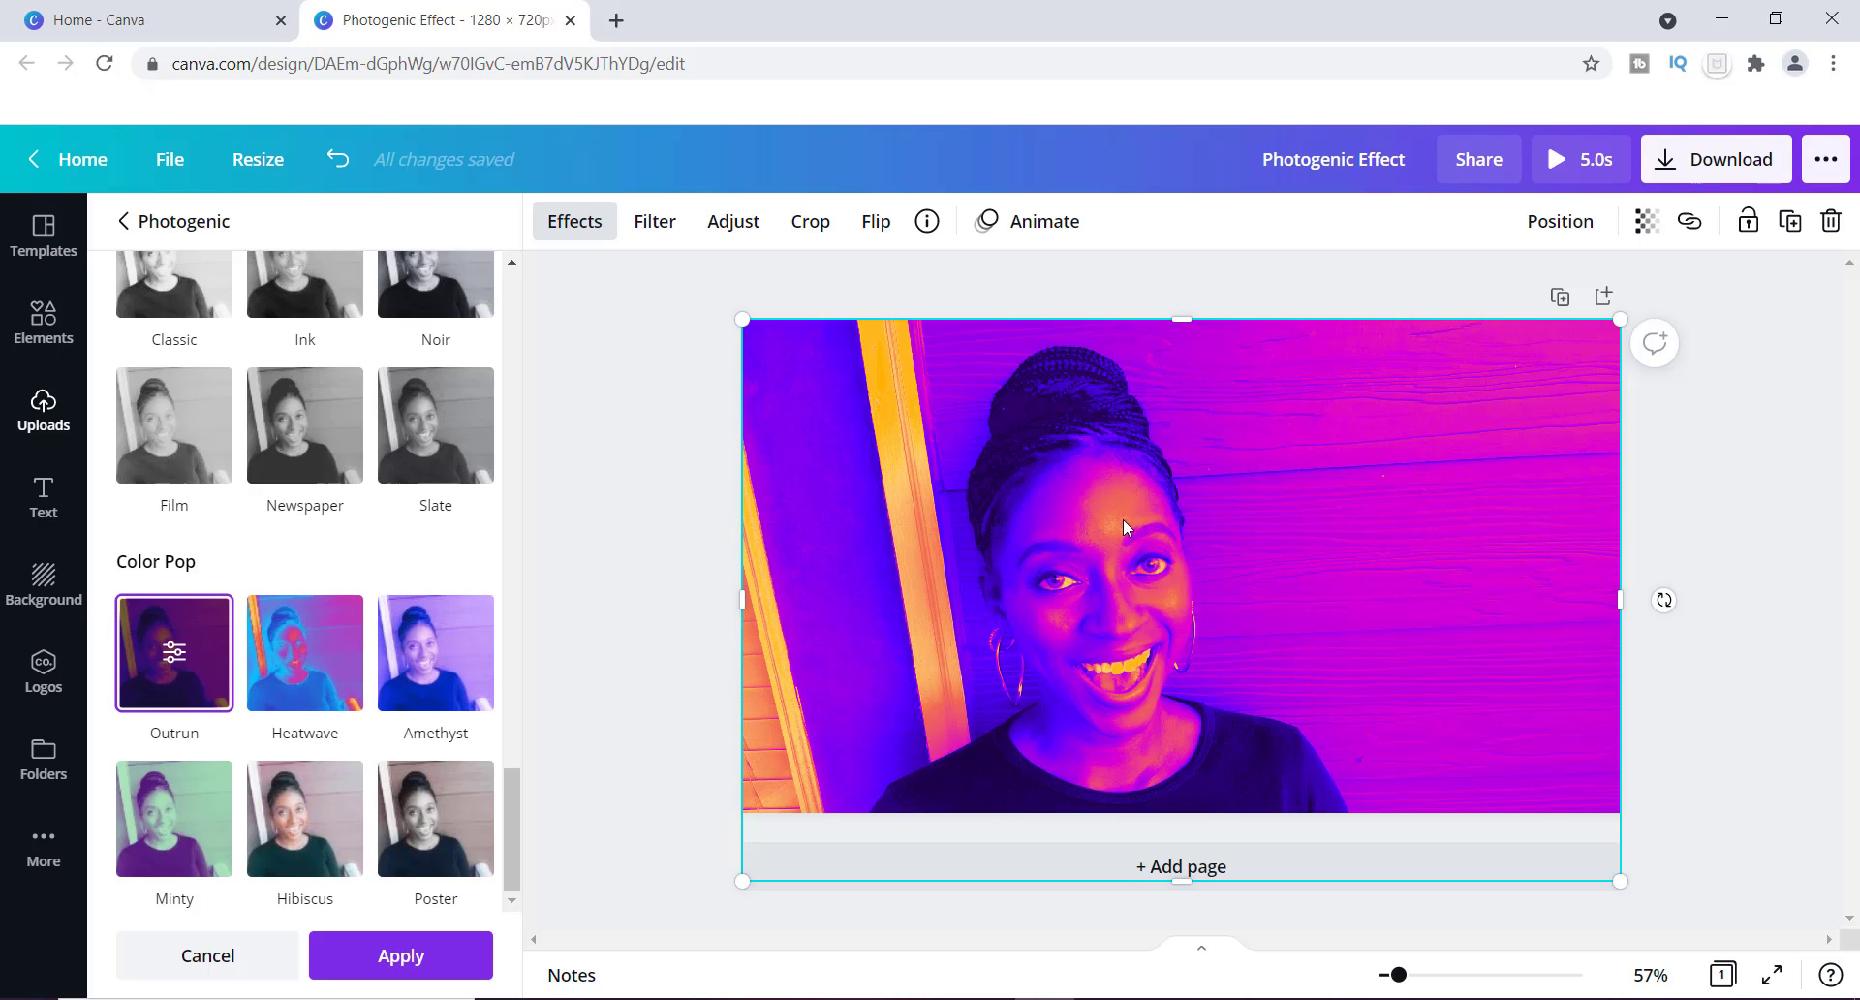
# Try the Outrun effect at intensities of 0.57 and 1, and discard the effect.
pyautogui.click(173, 651)
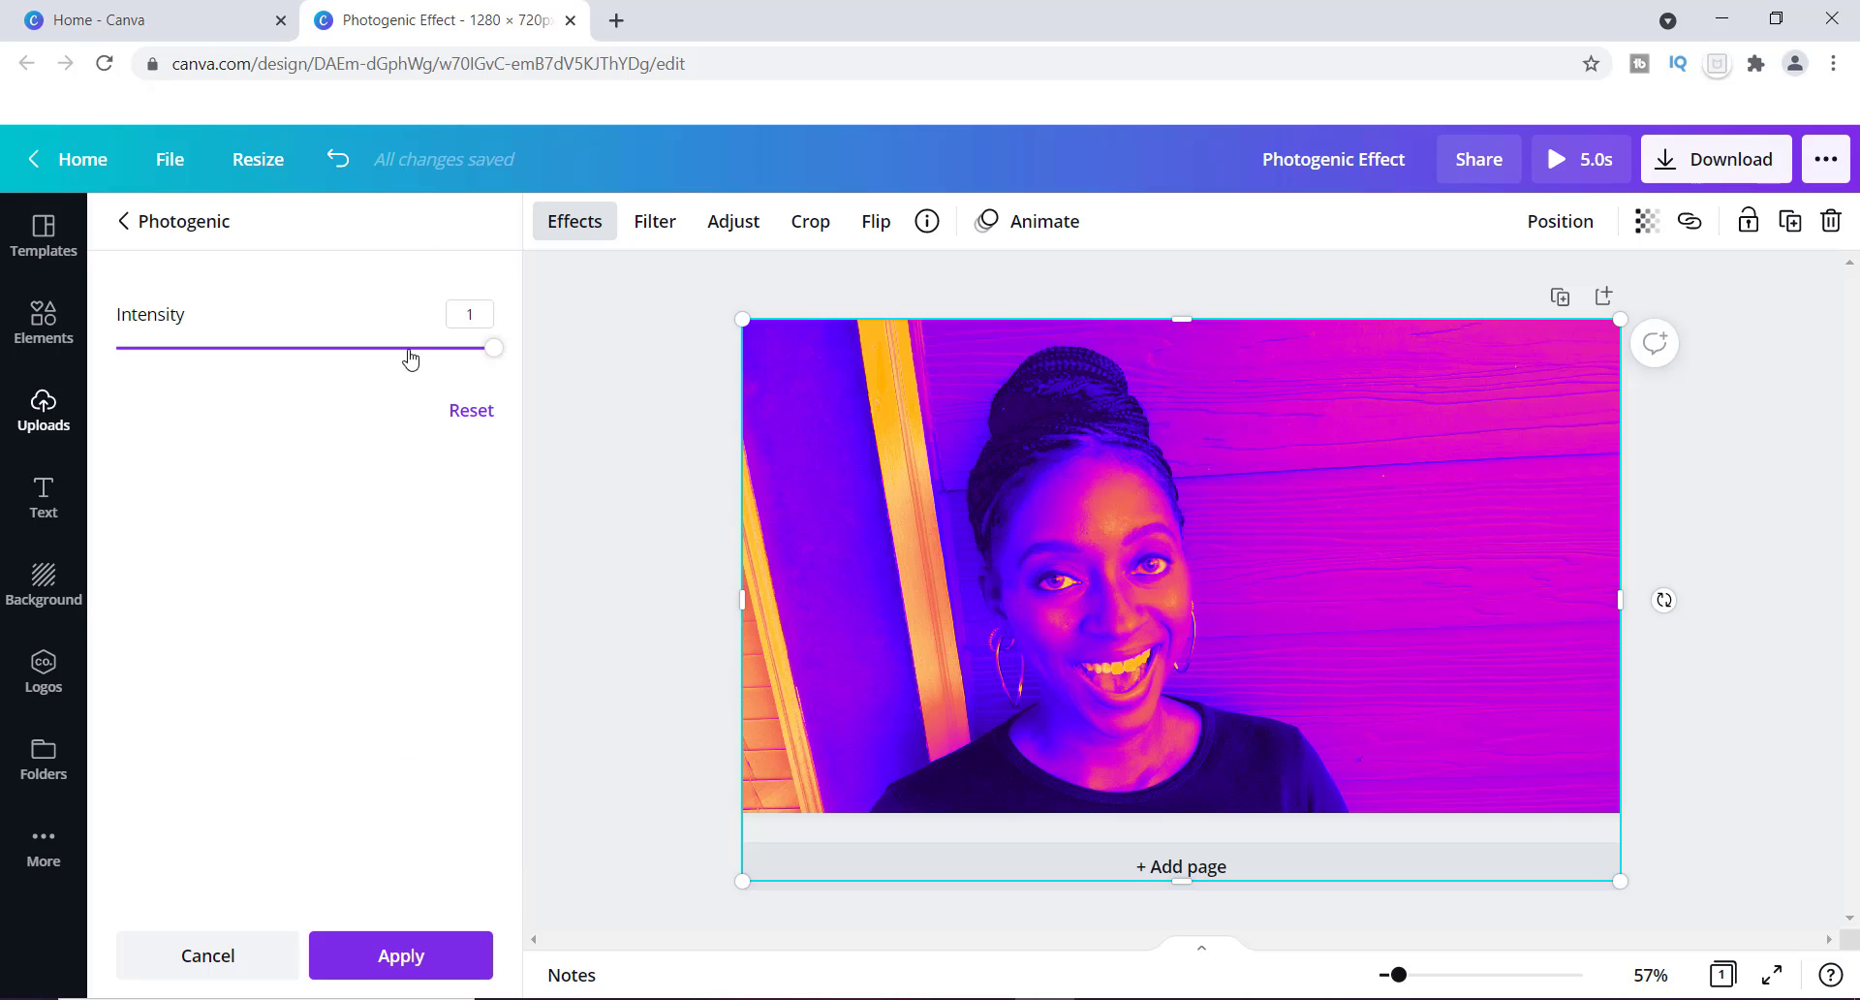
pyautogui.moveTo(494, 348); pyautogui.dragTo(332, 365)
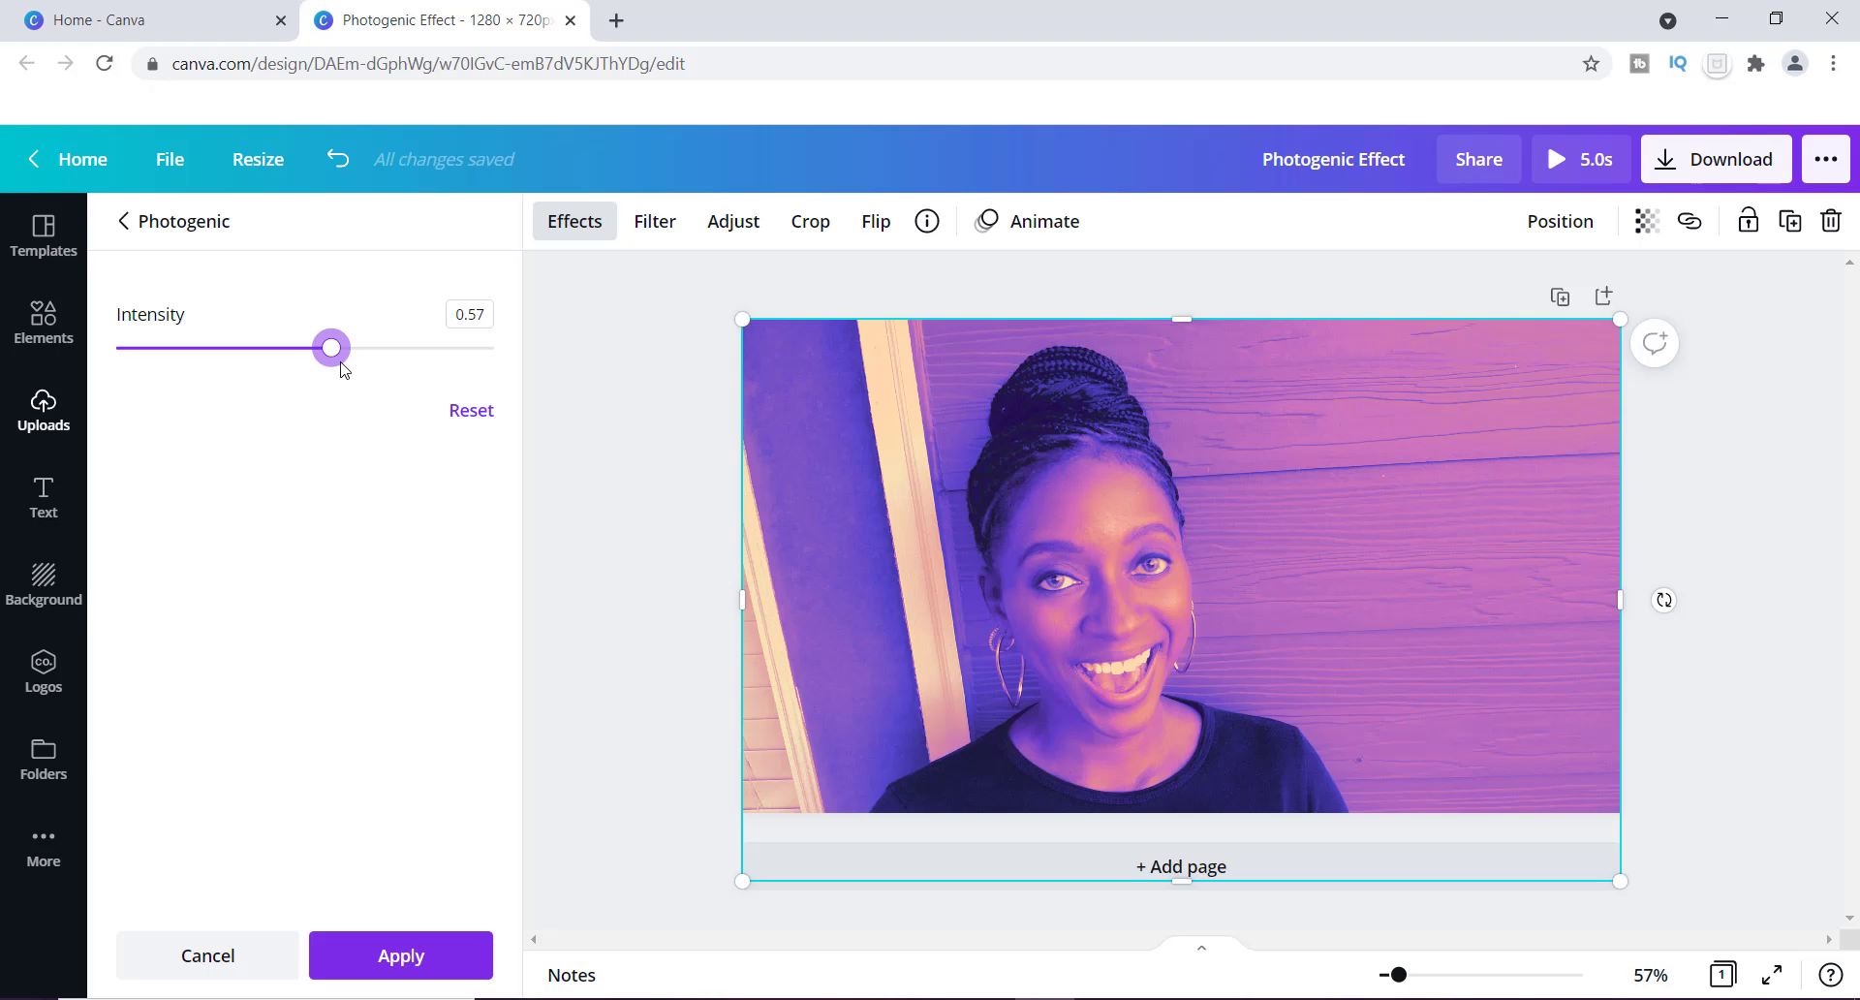
pyautogui.moveTo(334, 352); pyautogui.dragTo(513, 364)
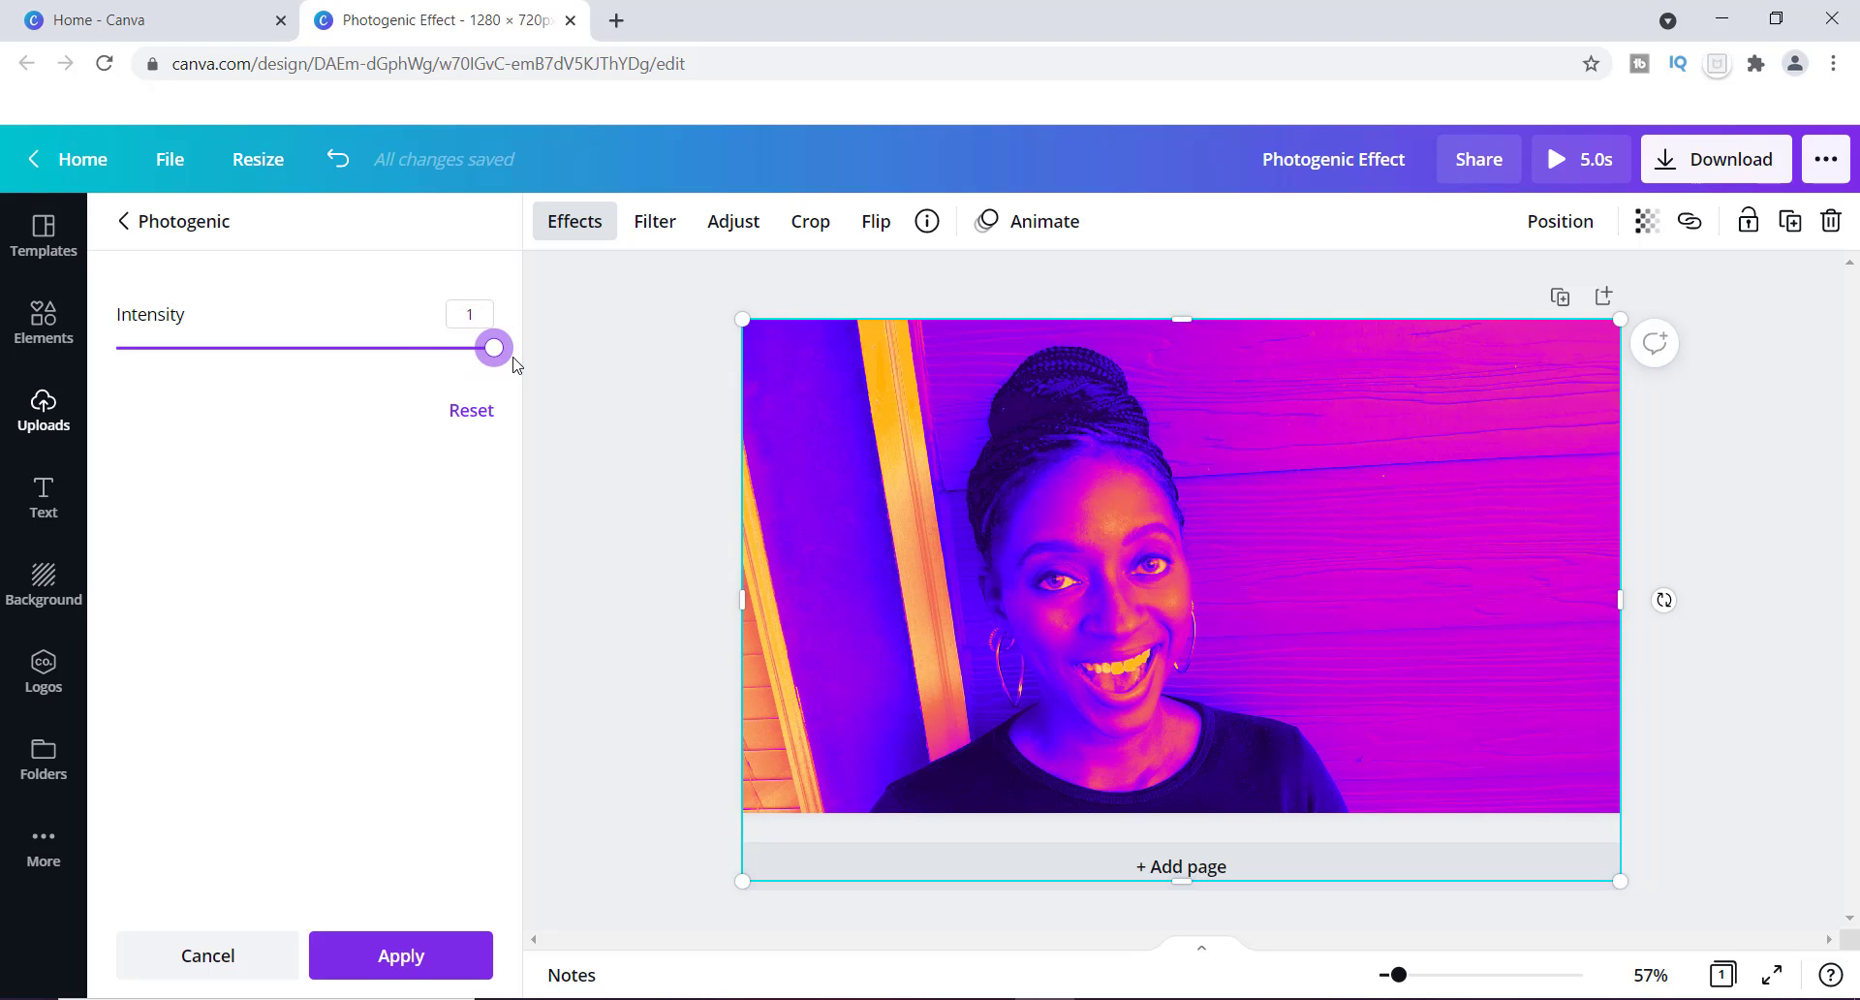
pyautogui.click(167, 955)
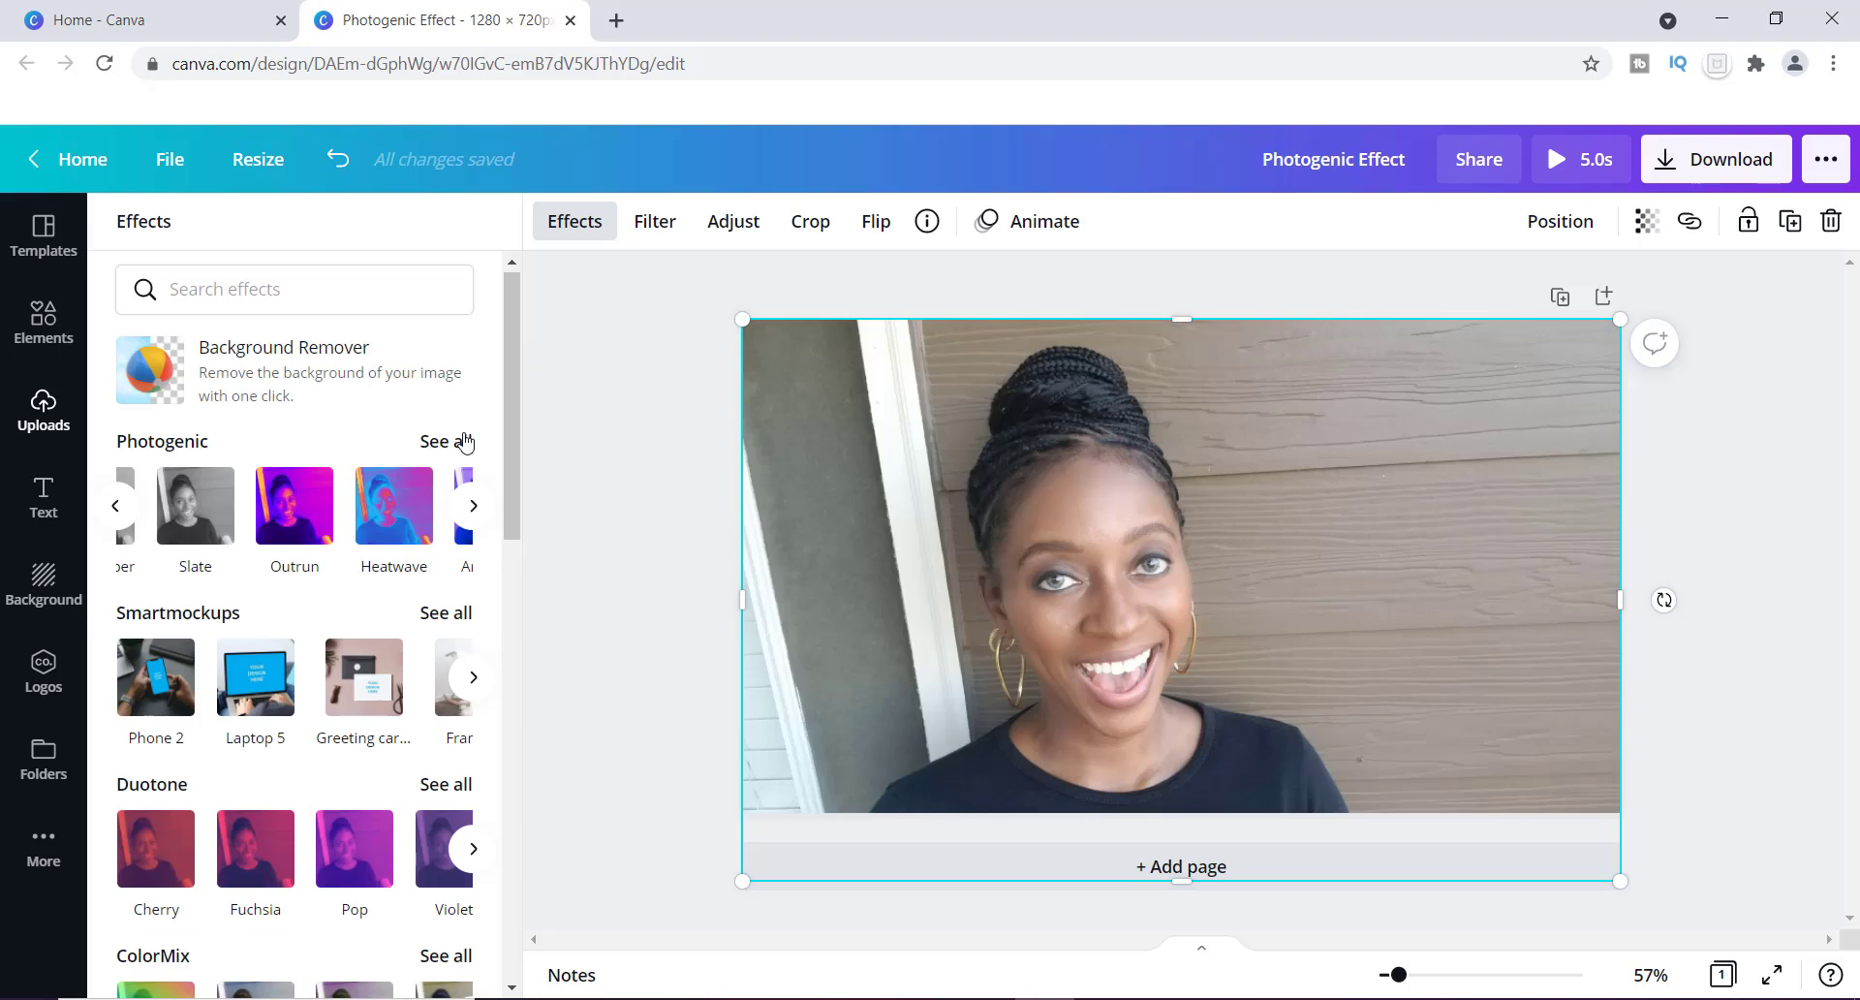
# Select the Heatwave effect from the Color Pop group of the Photogenic collection for the photo.
pyautogui.click(465, 441)
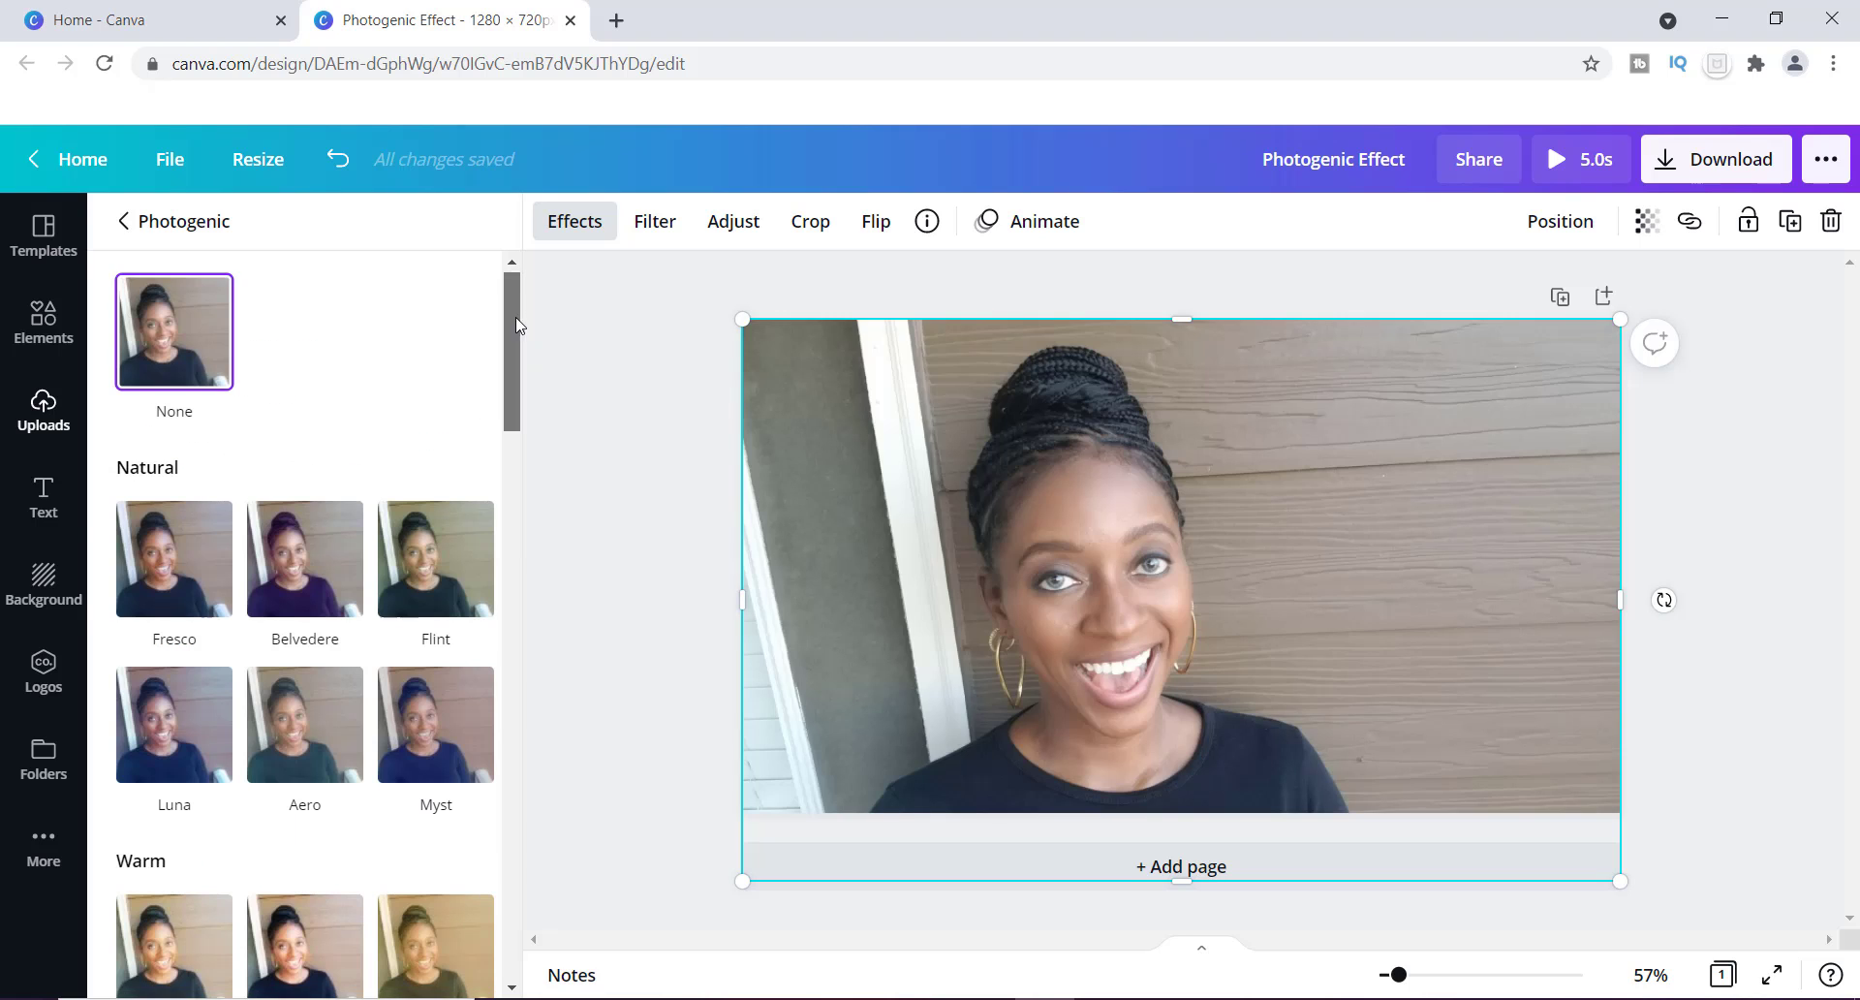
pyautogui.moveTo(519, 325); pyautogui.dragTo(540, 866)
pyautogui.click(301, 719)
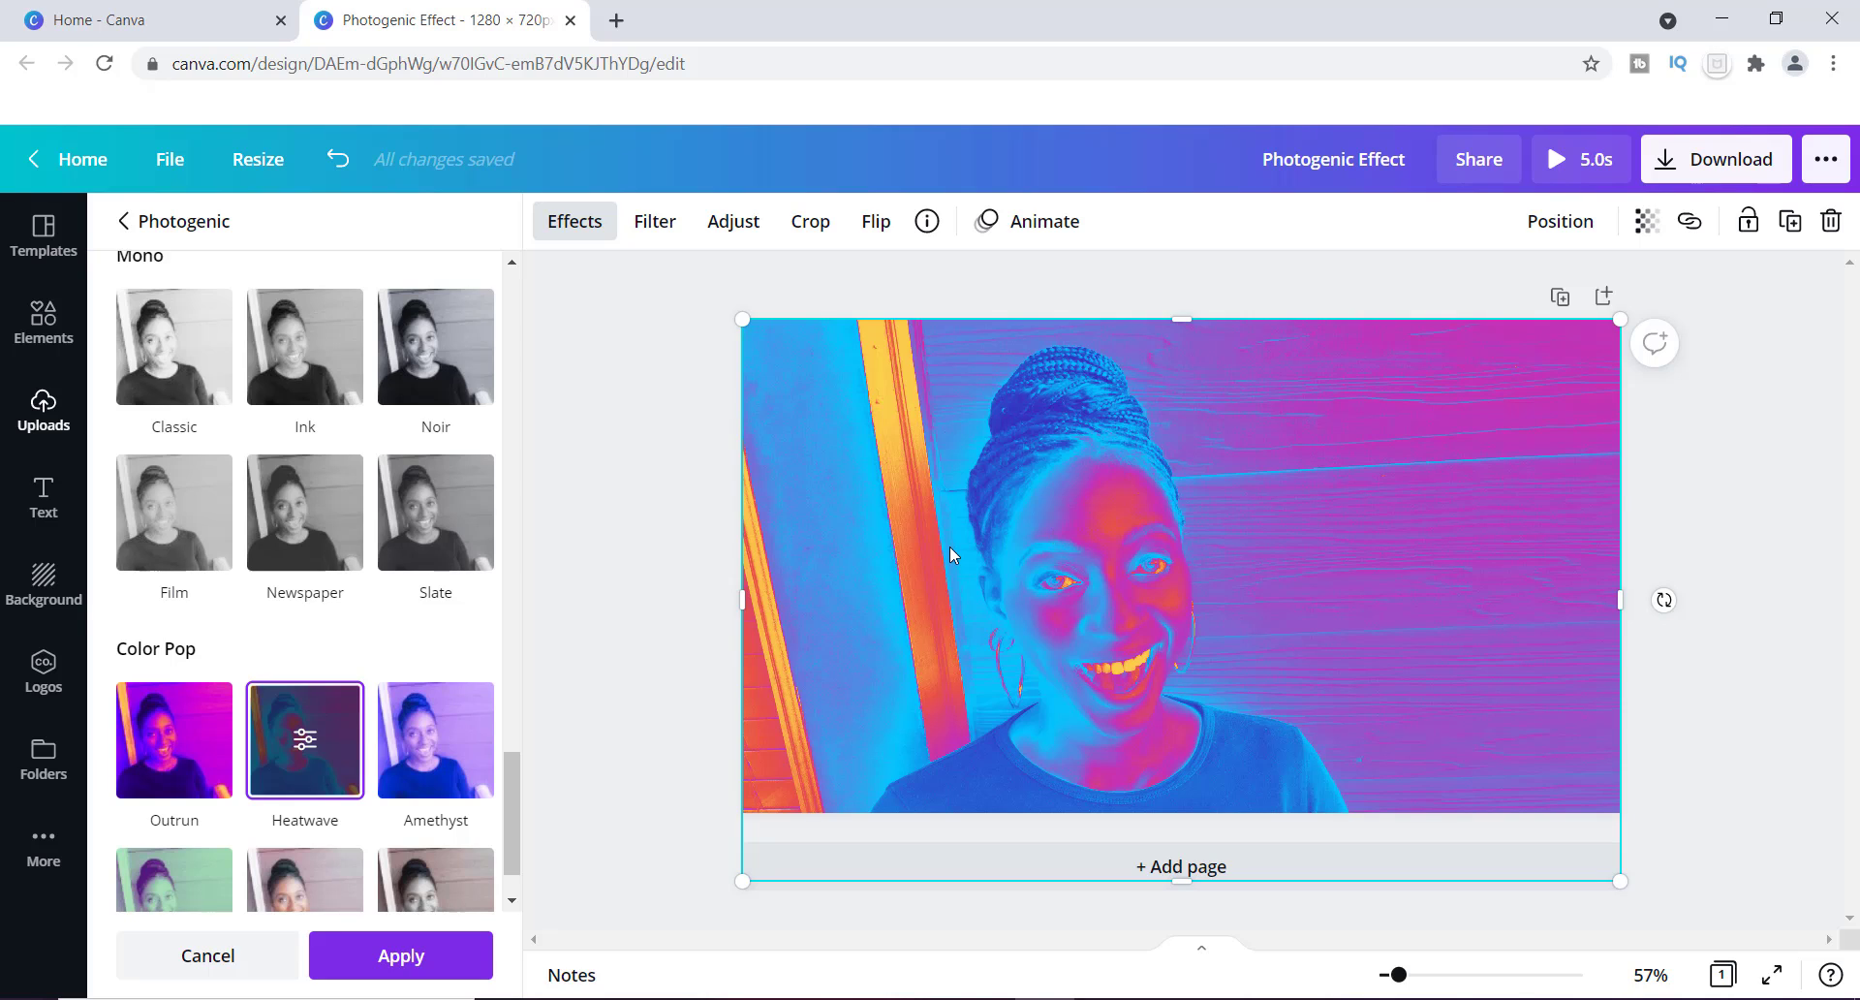
# Compare the Heatwave effect at full and reduced intensity, and apply it to the photo at an intensity of 0.64.
pyautogui.click(305, 741)
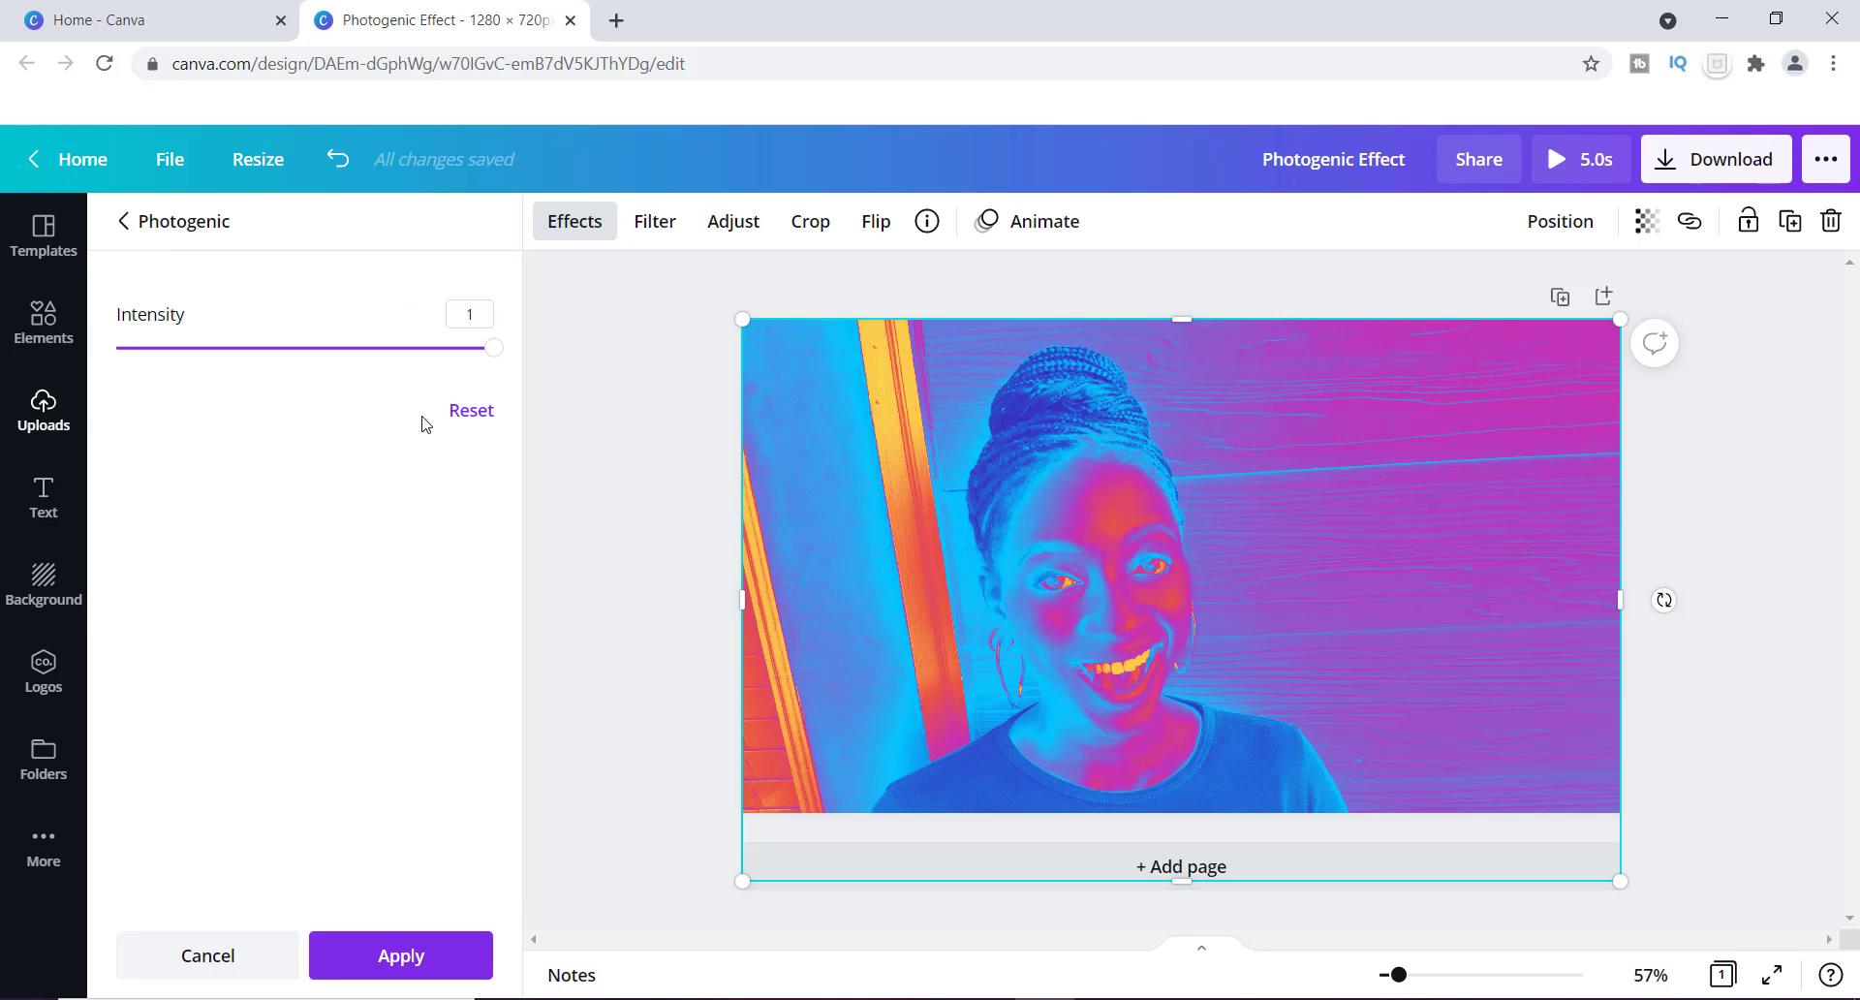
pyautogui.moveTo(495, 349); pyautogui.dragTo(360, 372)
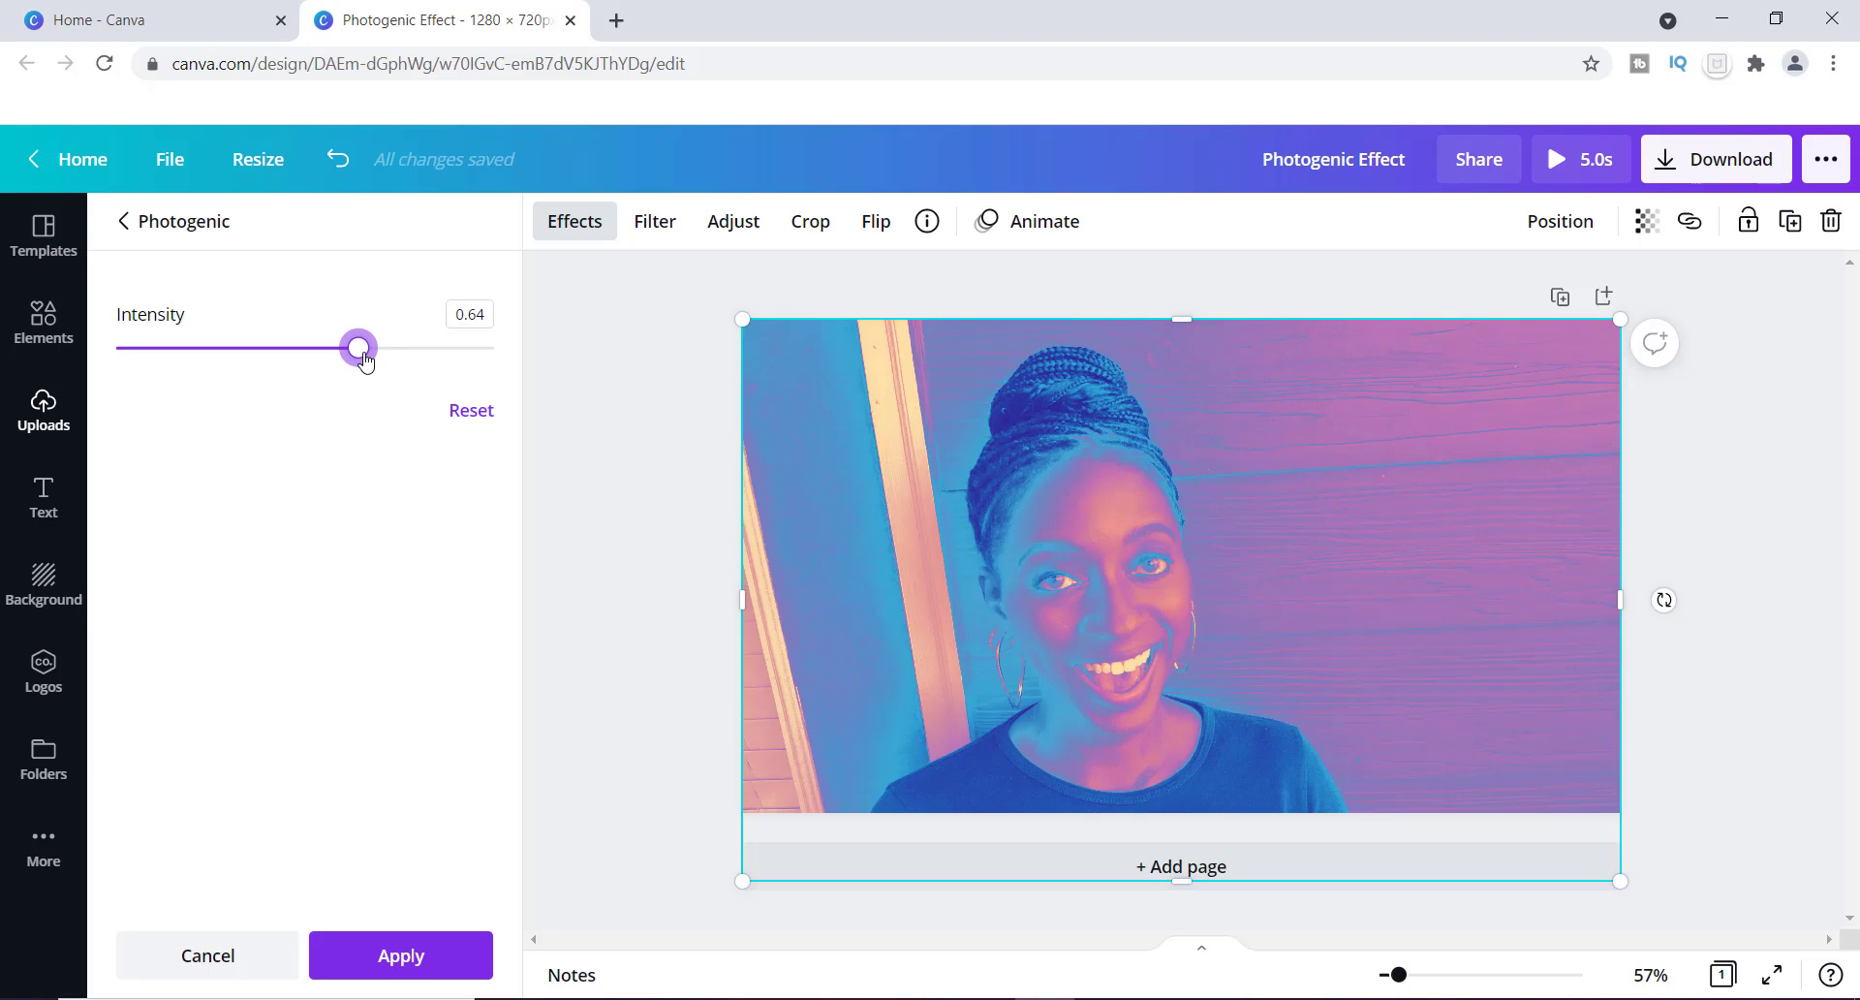
pyautogui.moveTo(363, 354); pyautogui.dragTo(489, 350)
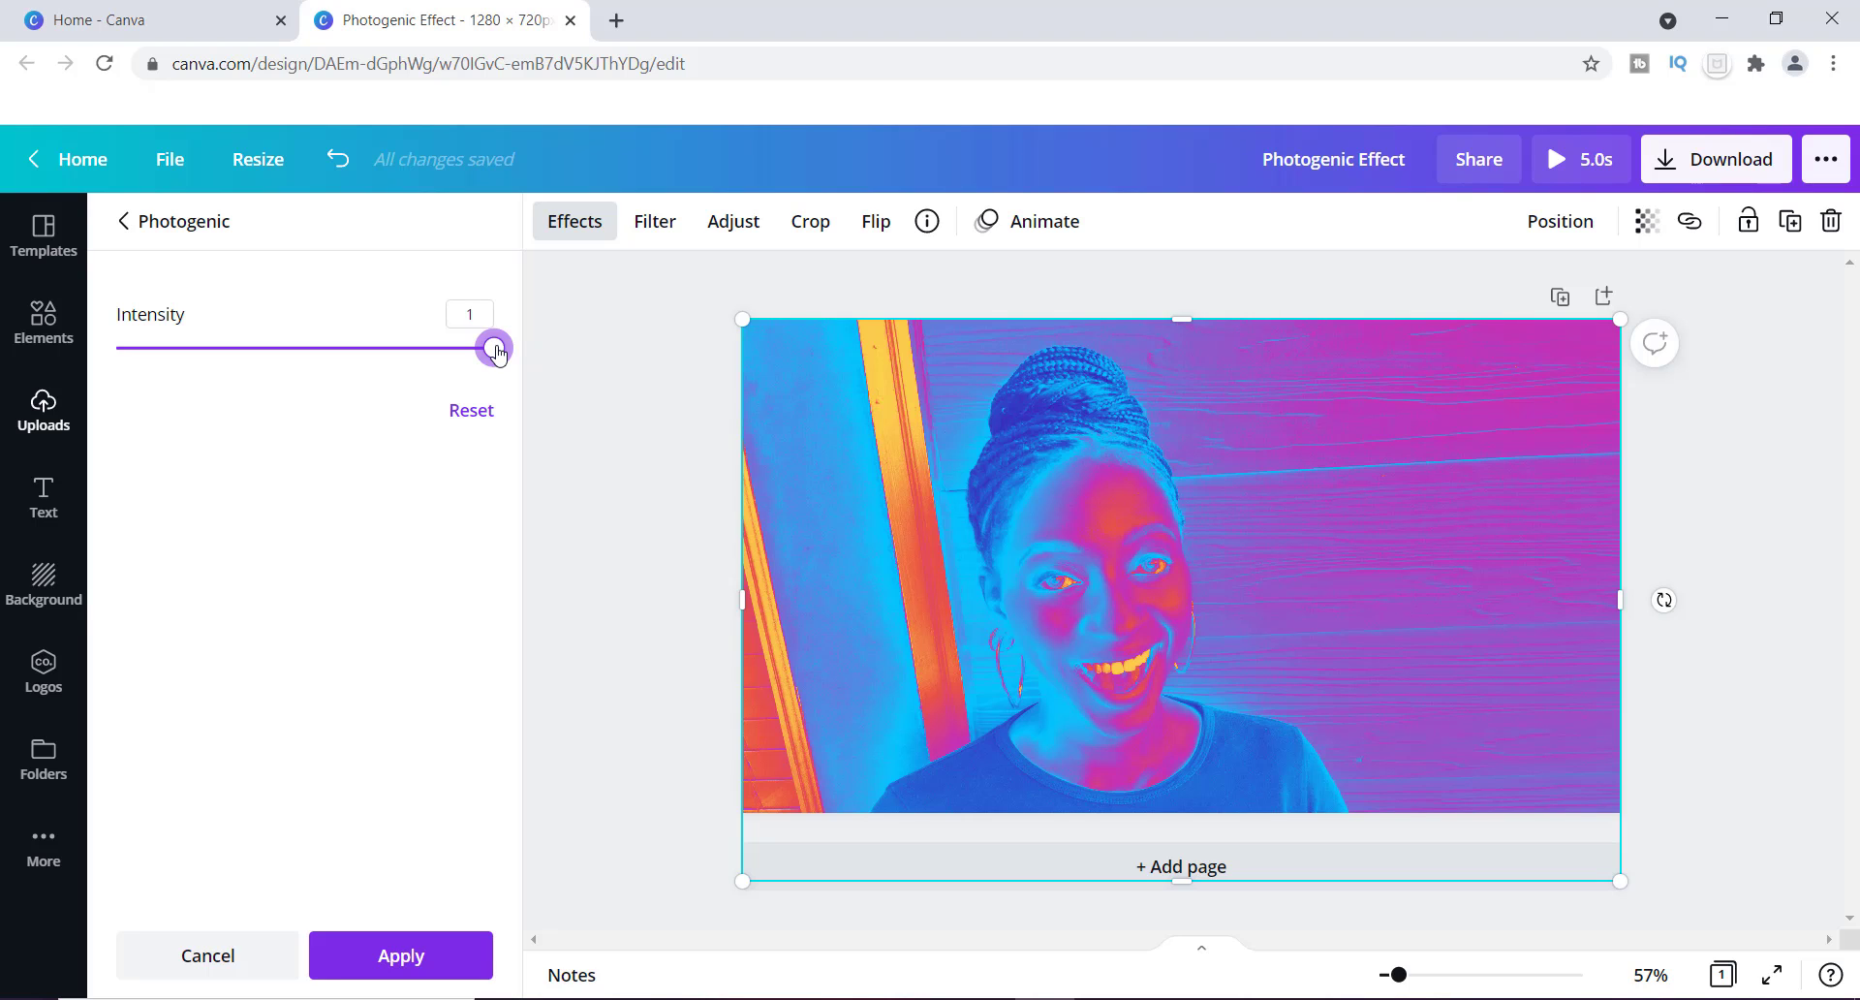
pyautogui.moveTo(497, 354); pyautogui.dragTo(376, 360)
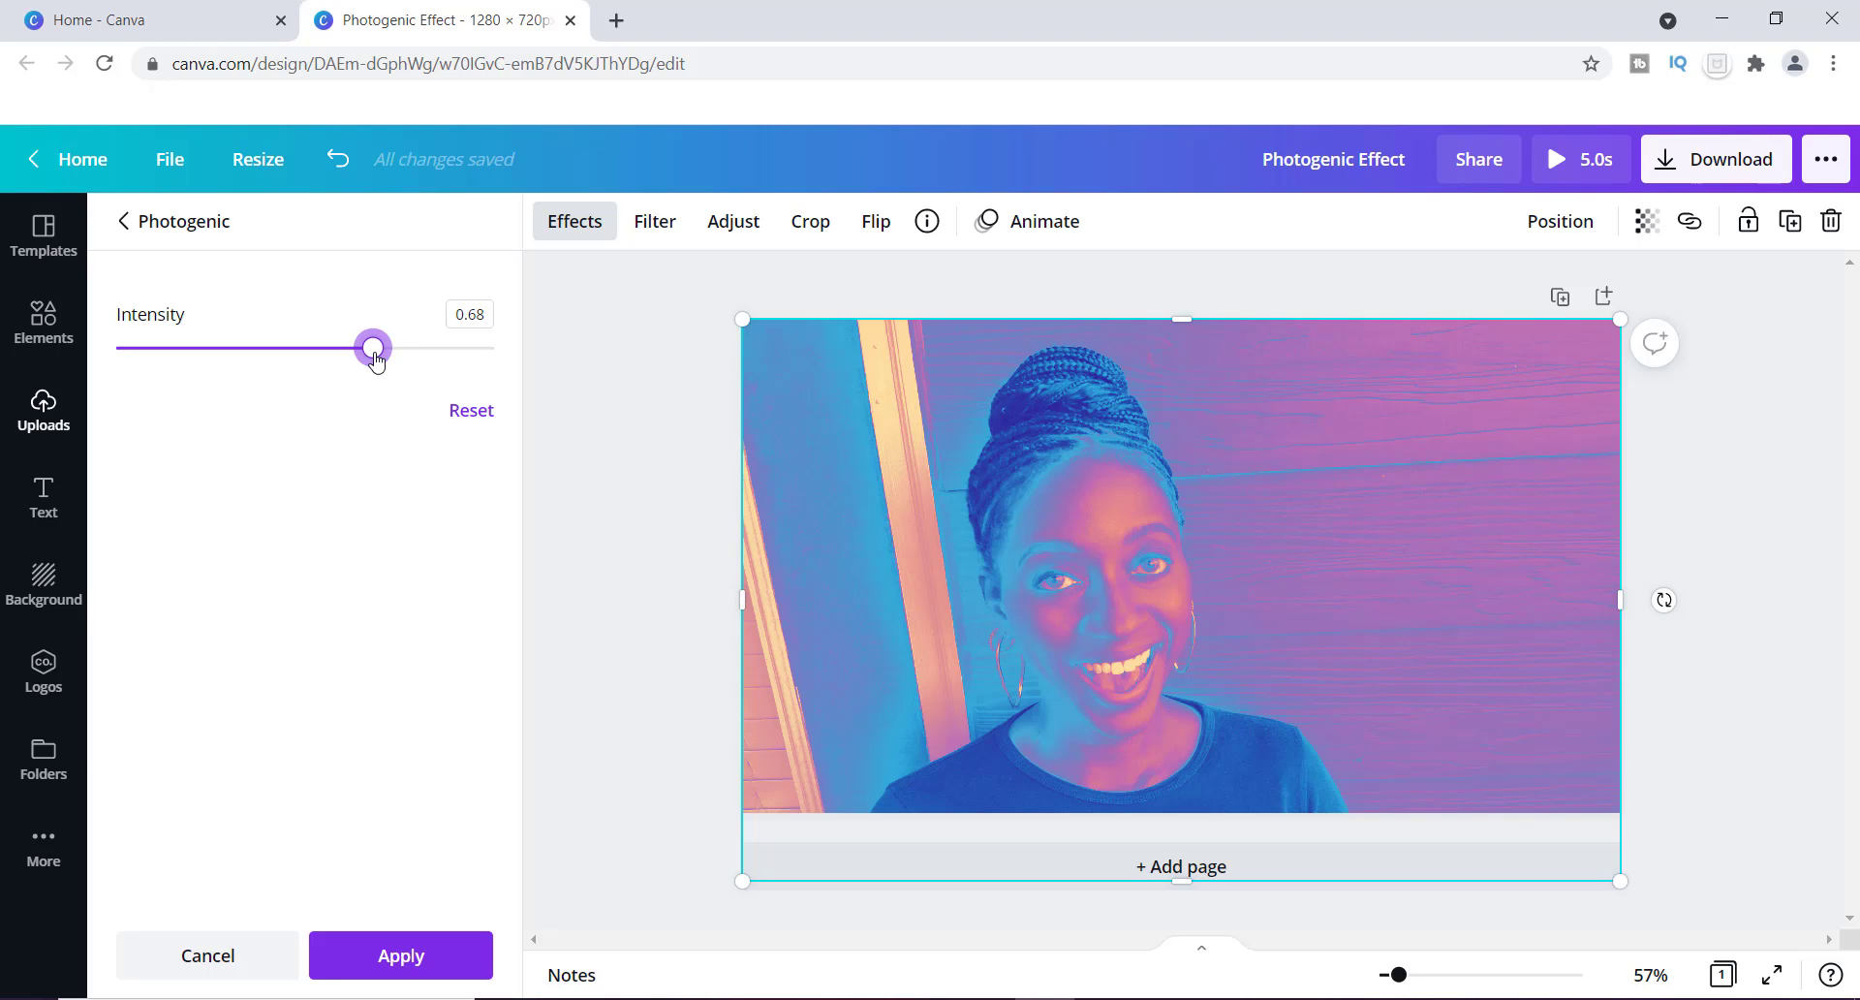
pyautogui.moveTo(376, 359); pyautogui.dragTo(492, 358)
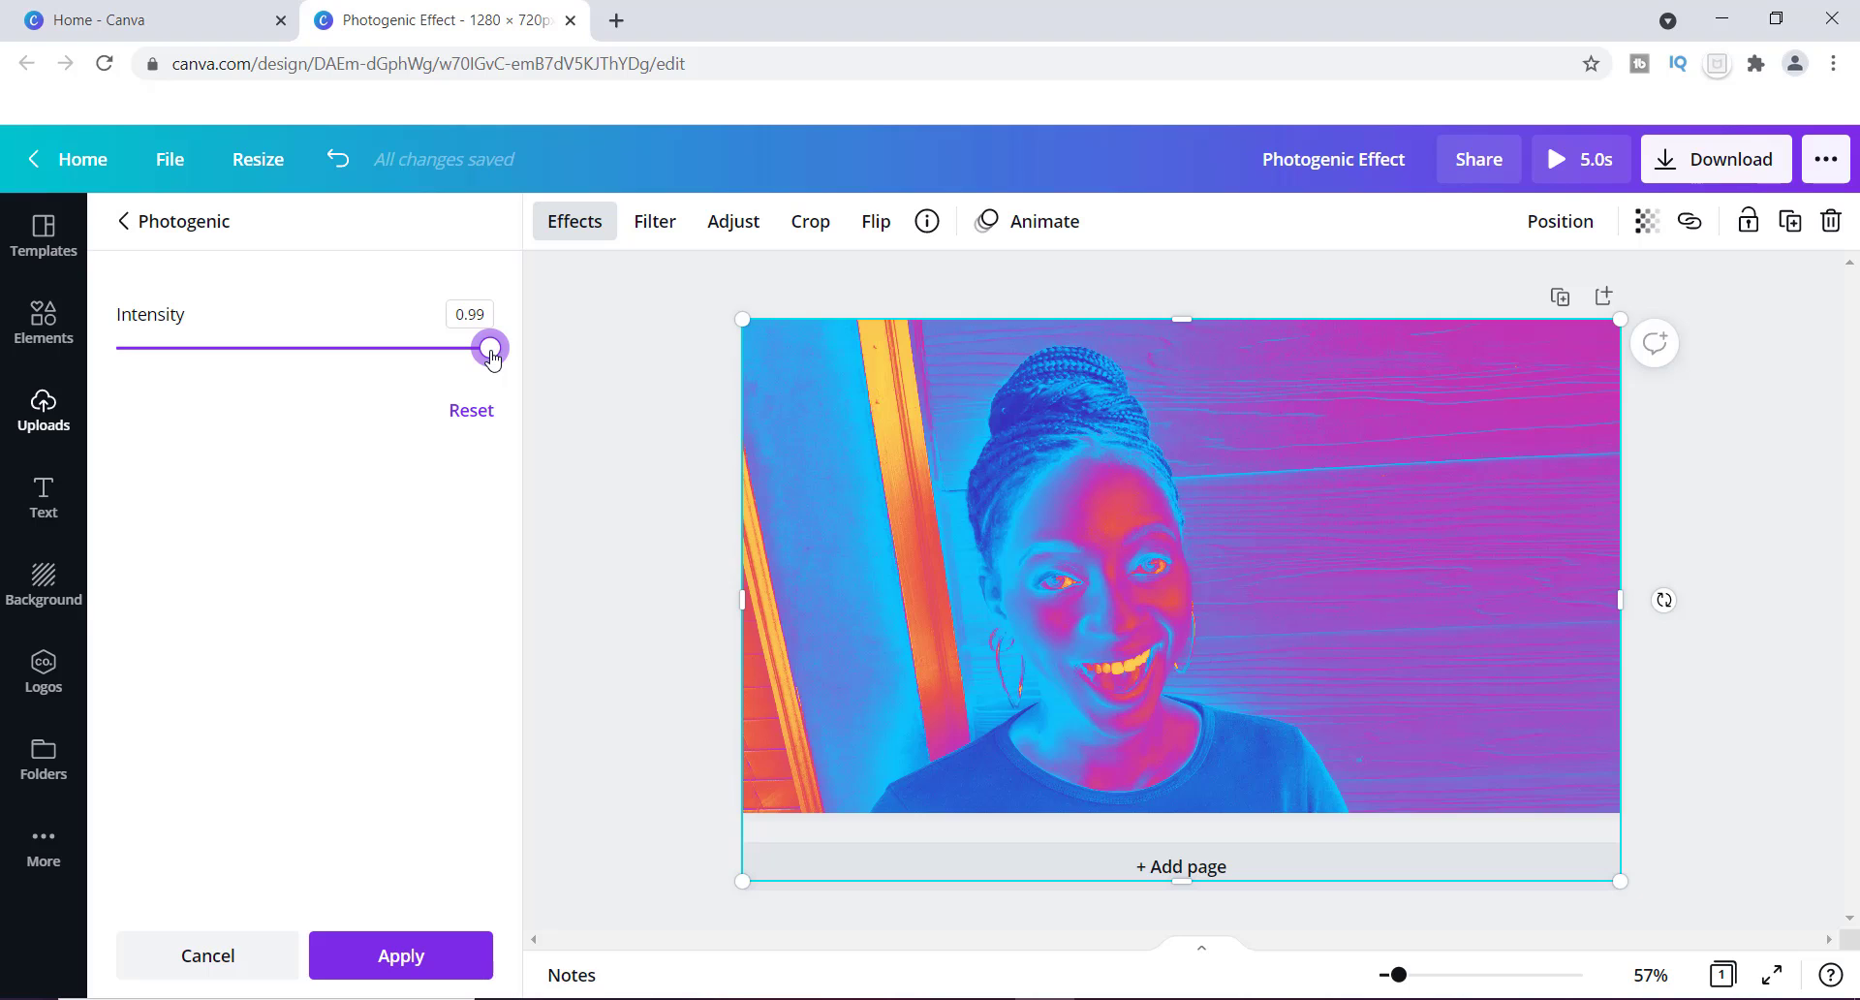
pyautogui.moveTo(492, 357); pyautogui.dragTo(361, 376)
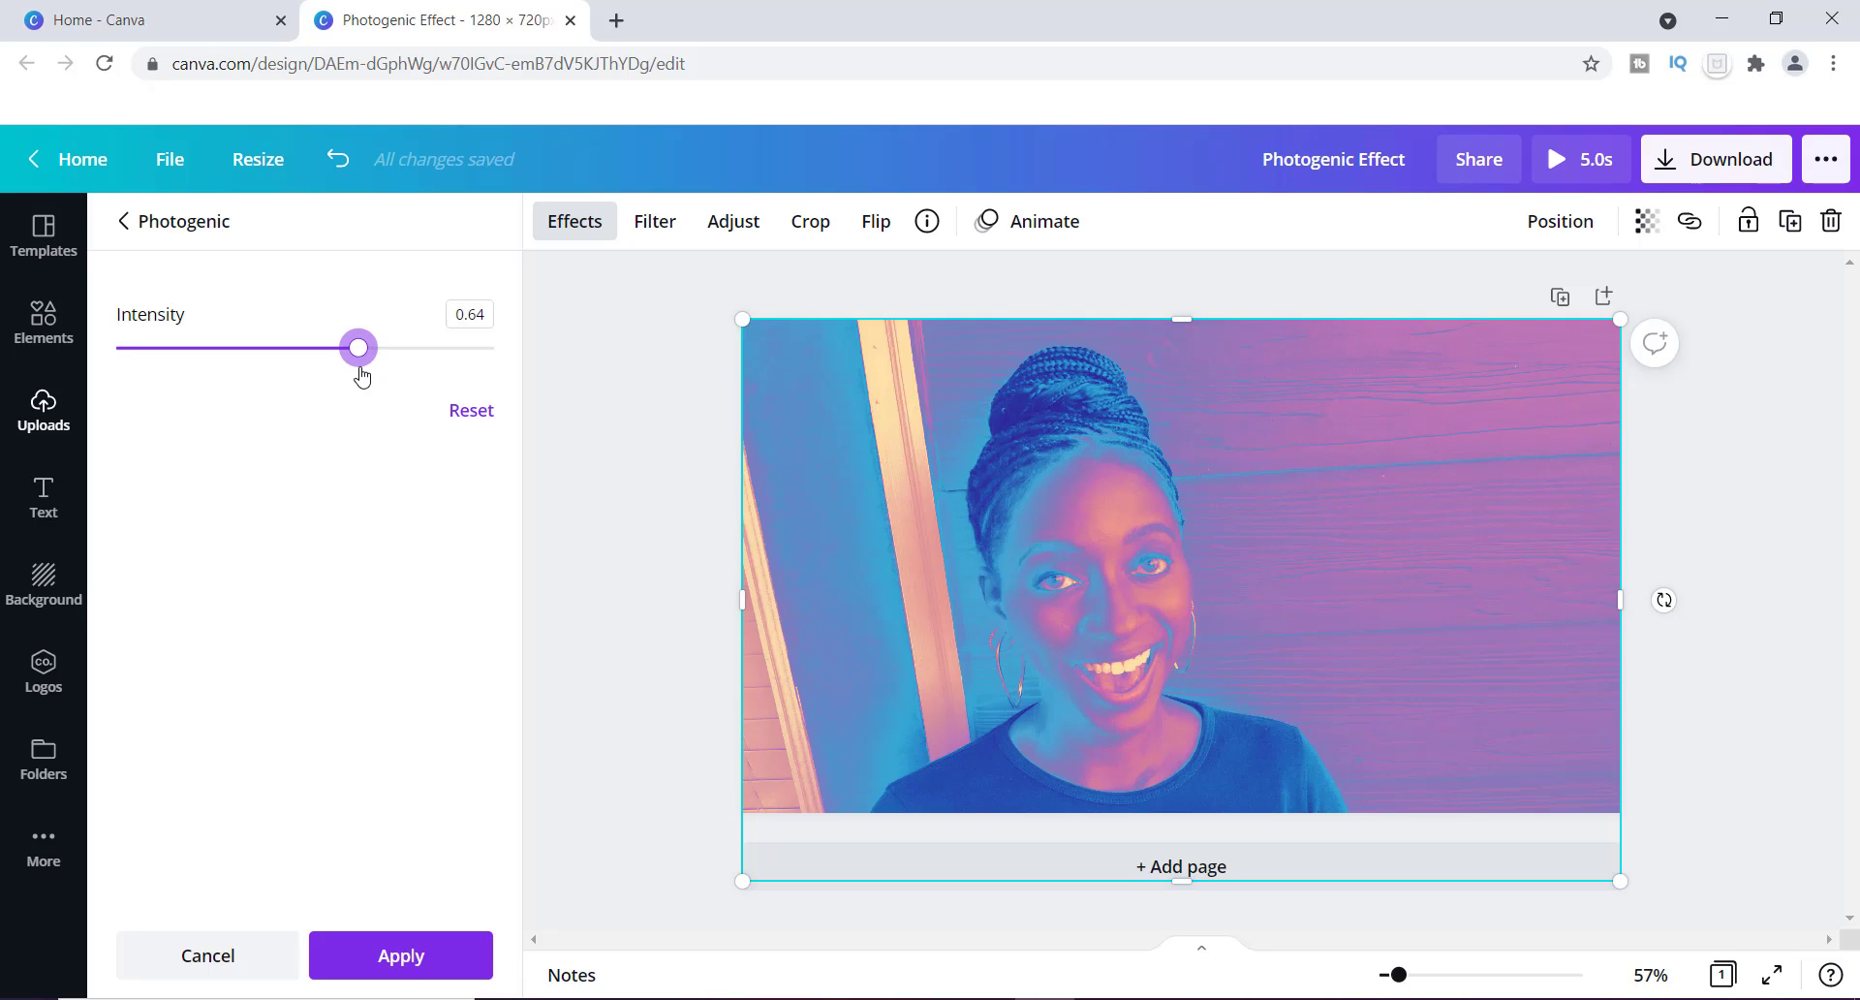
pyautogui.click(401, 956)
# Open the full Photogenic collection and look through its Natural, Warm and Cool effects on the recolored photo.
pyautogui.click(445, 441)
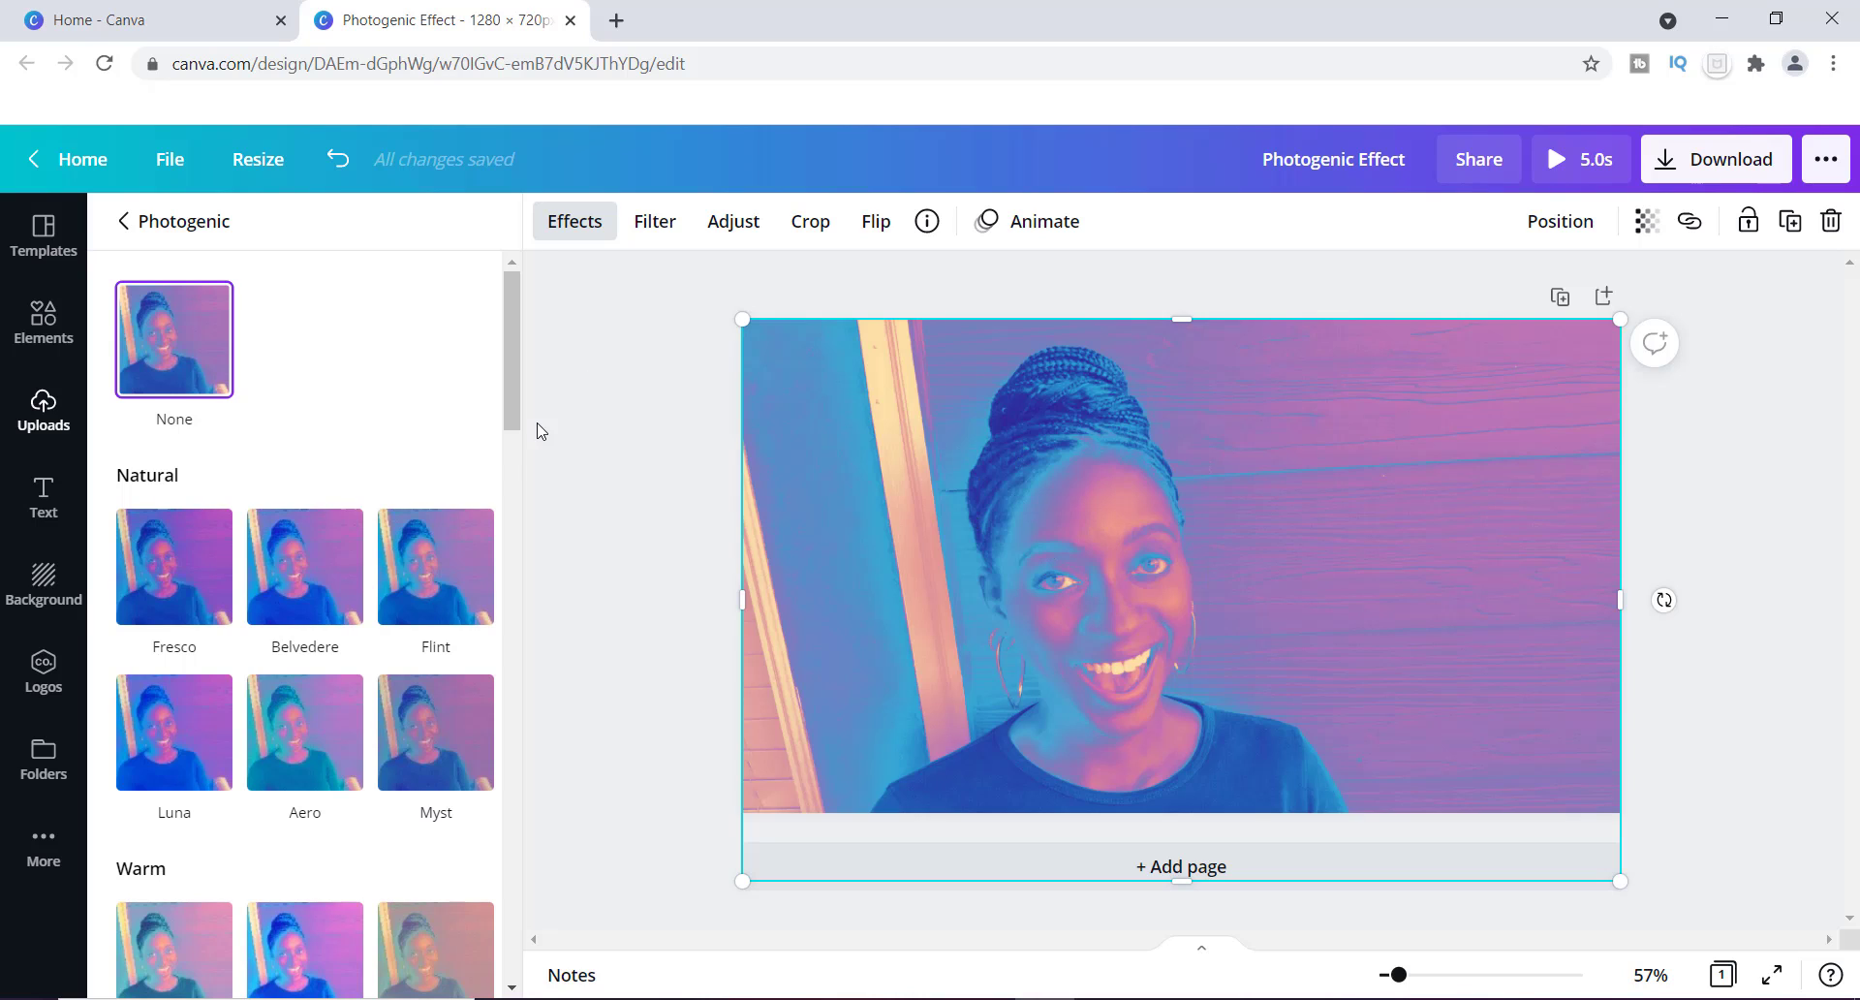
pyautogui.scroll(-2, 519, 427)
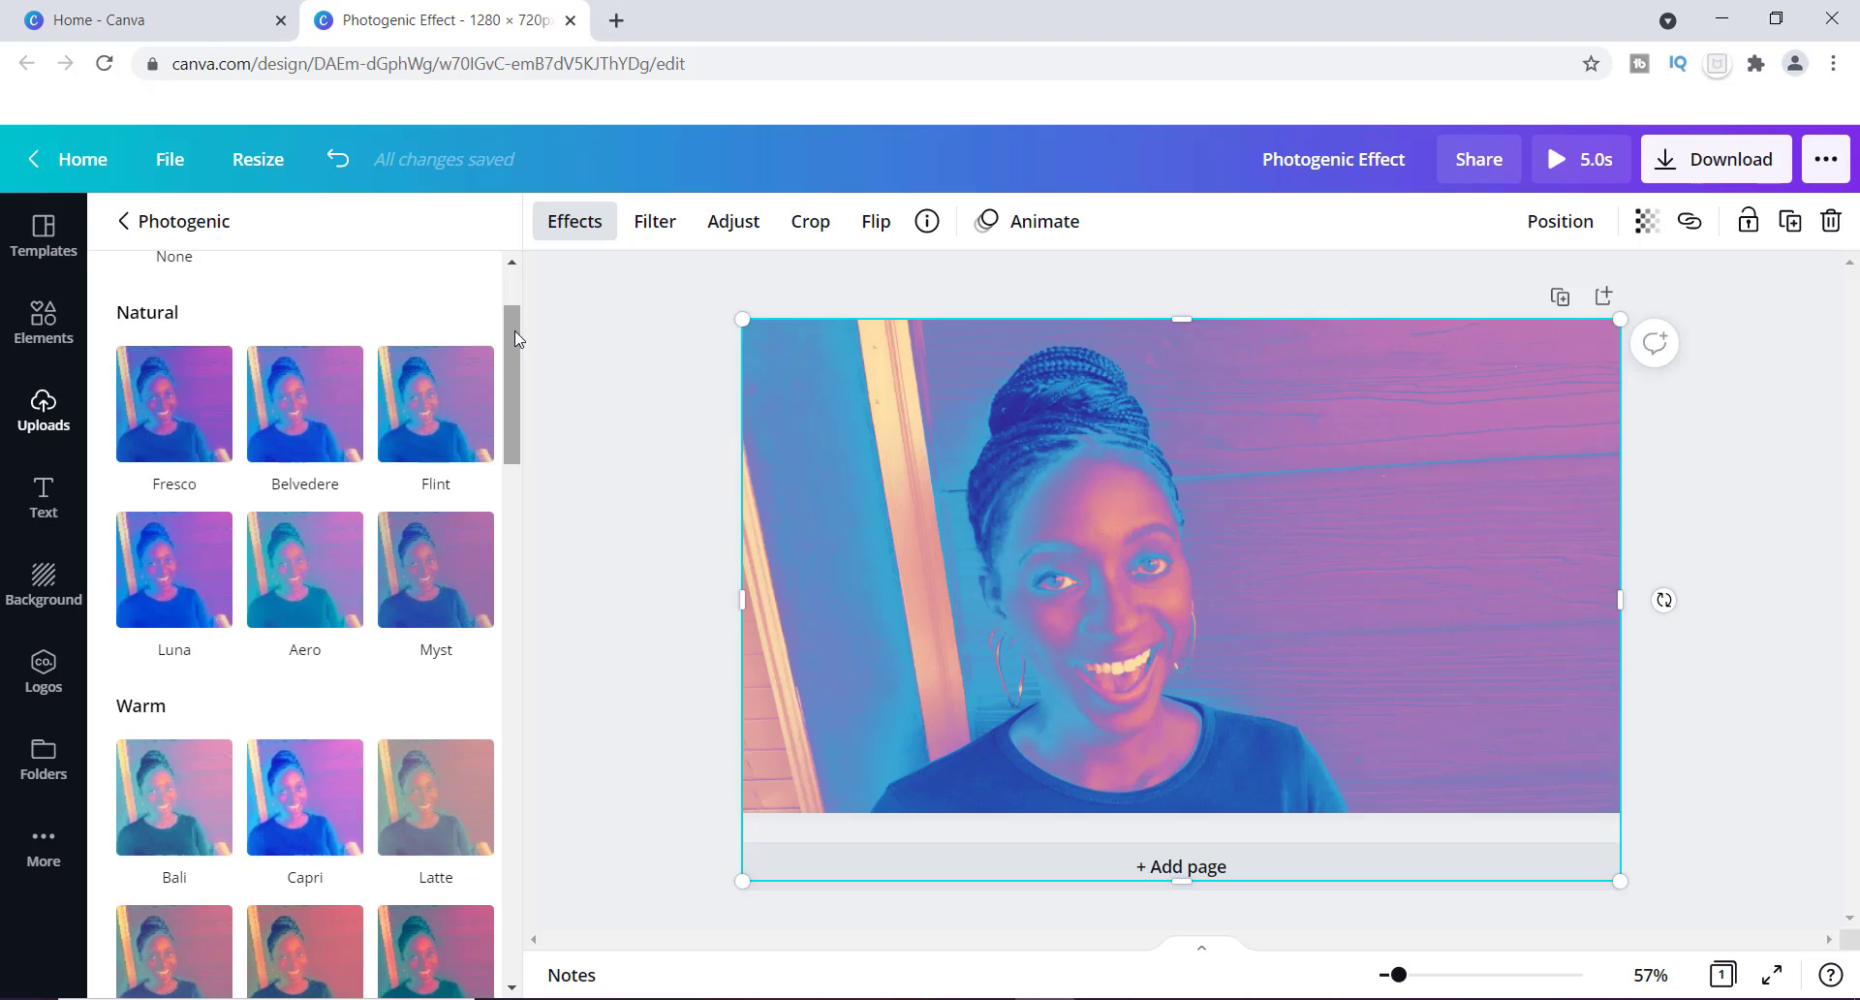
pyautogui.scroll(1, 514, 330)
pyautogui.scroll(-2, 504, 362)
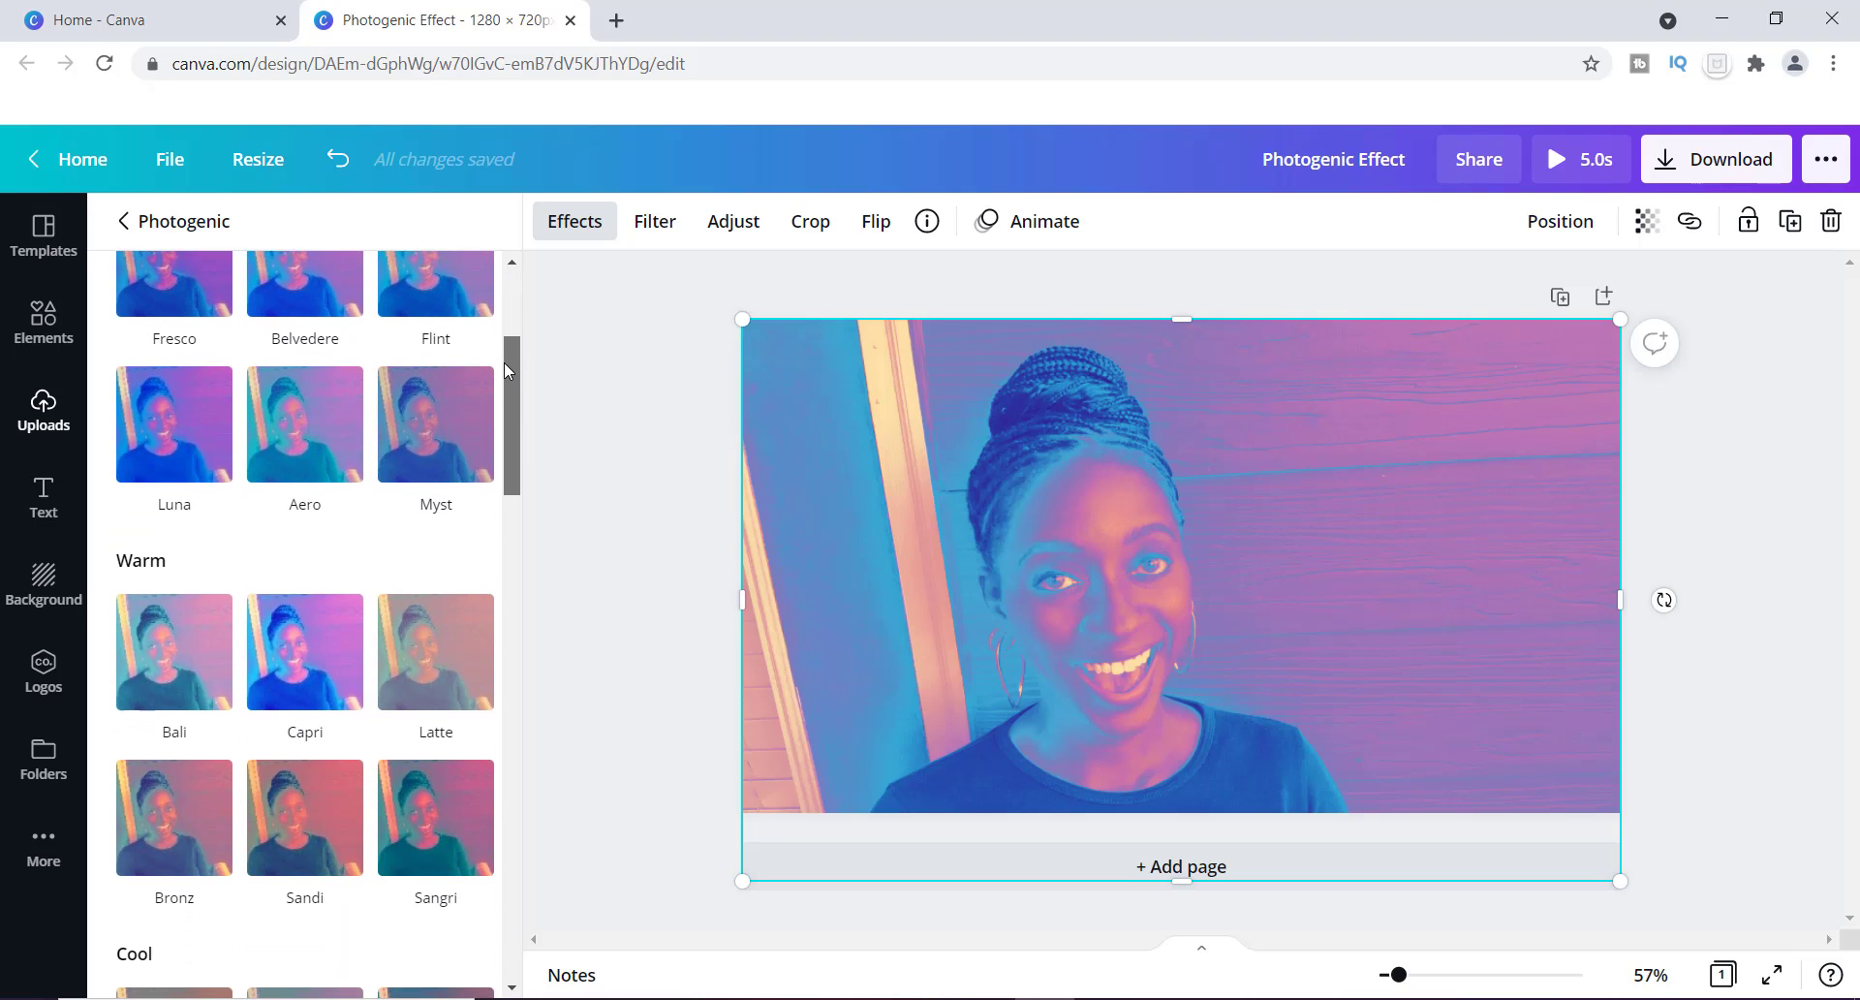
pyautogui.scroll(-3, 514, 433)
pyautogui.moveTo(515, 444); pyautogui.dragTo(506, 324)
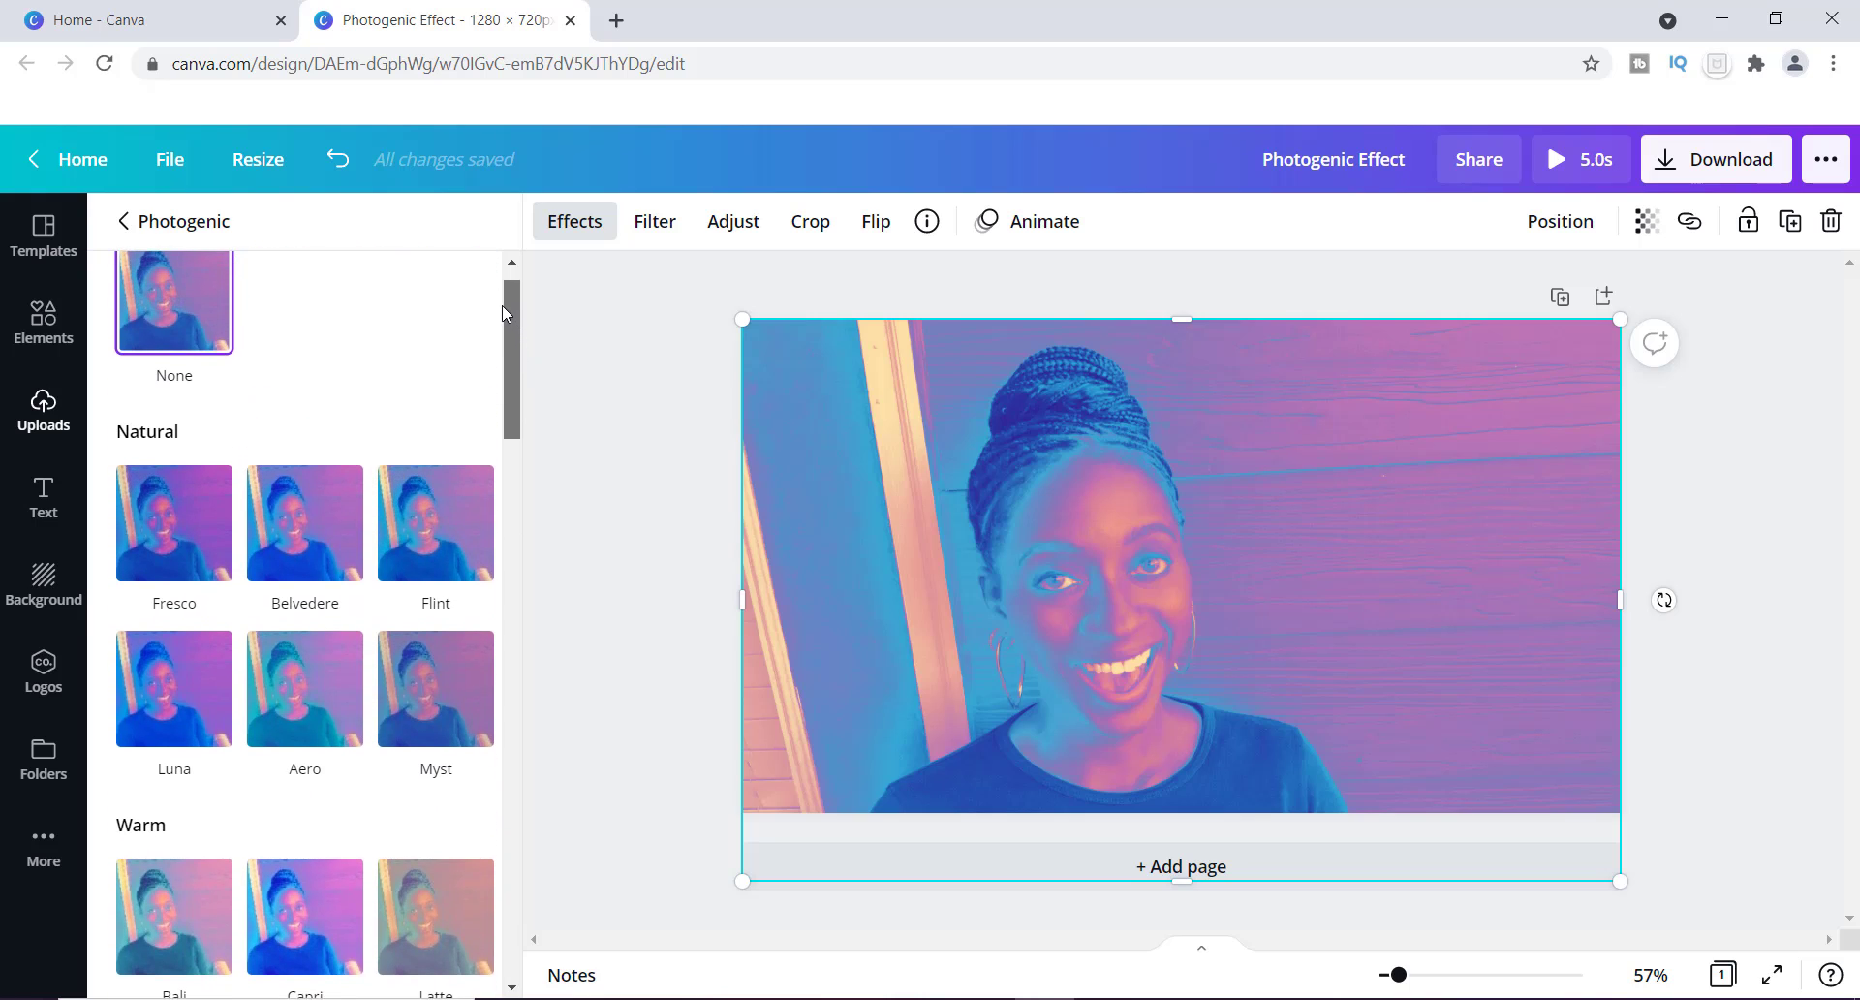
pyautogui.scroll(1, 303, 418)
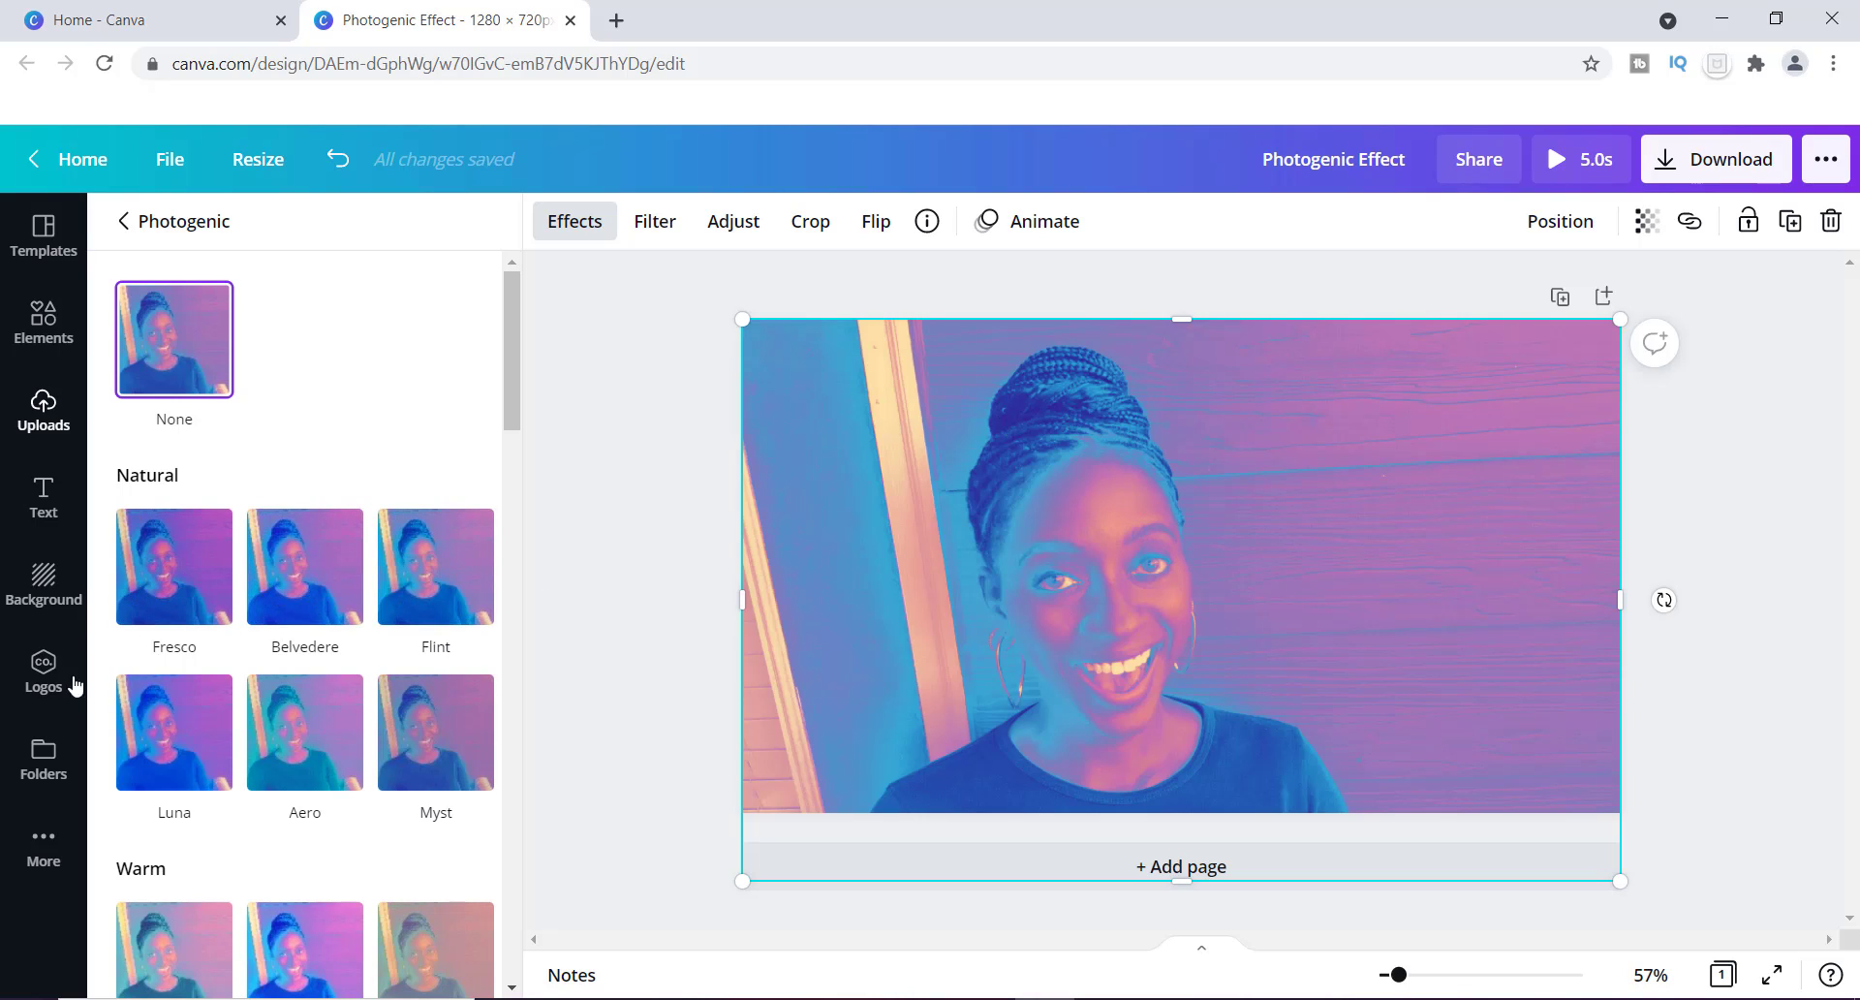
pyautogui.moveTo(514, 380); pyautogui.dragTo(538, 458)
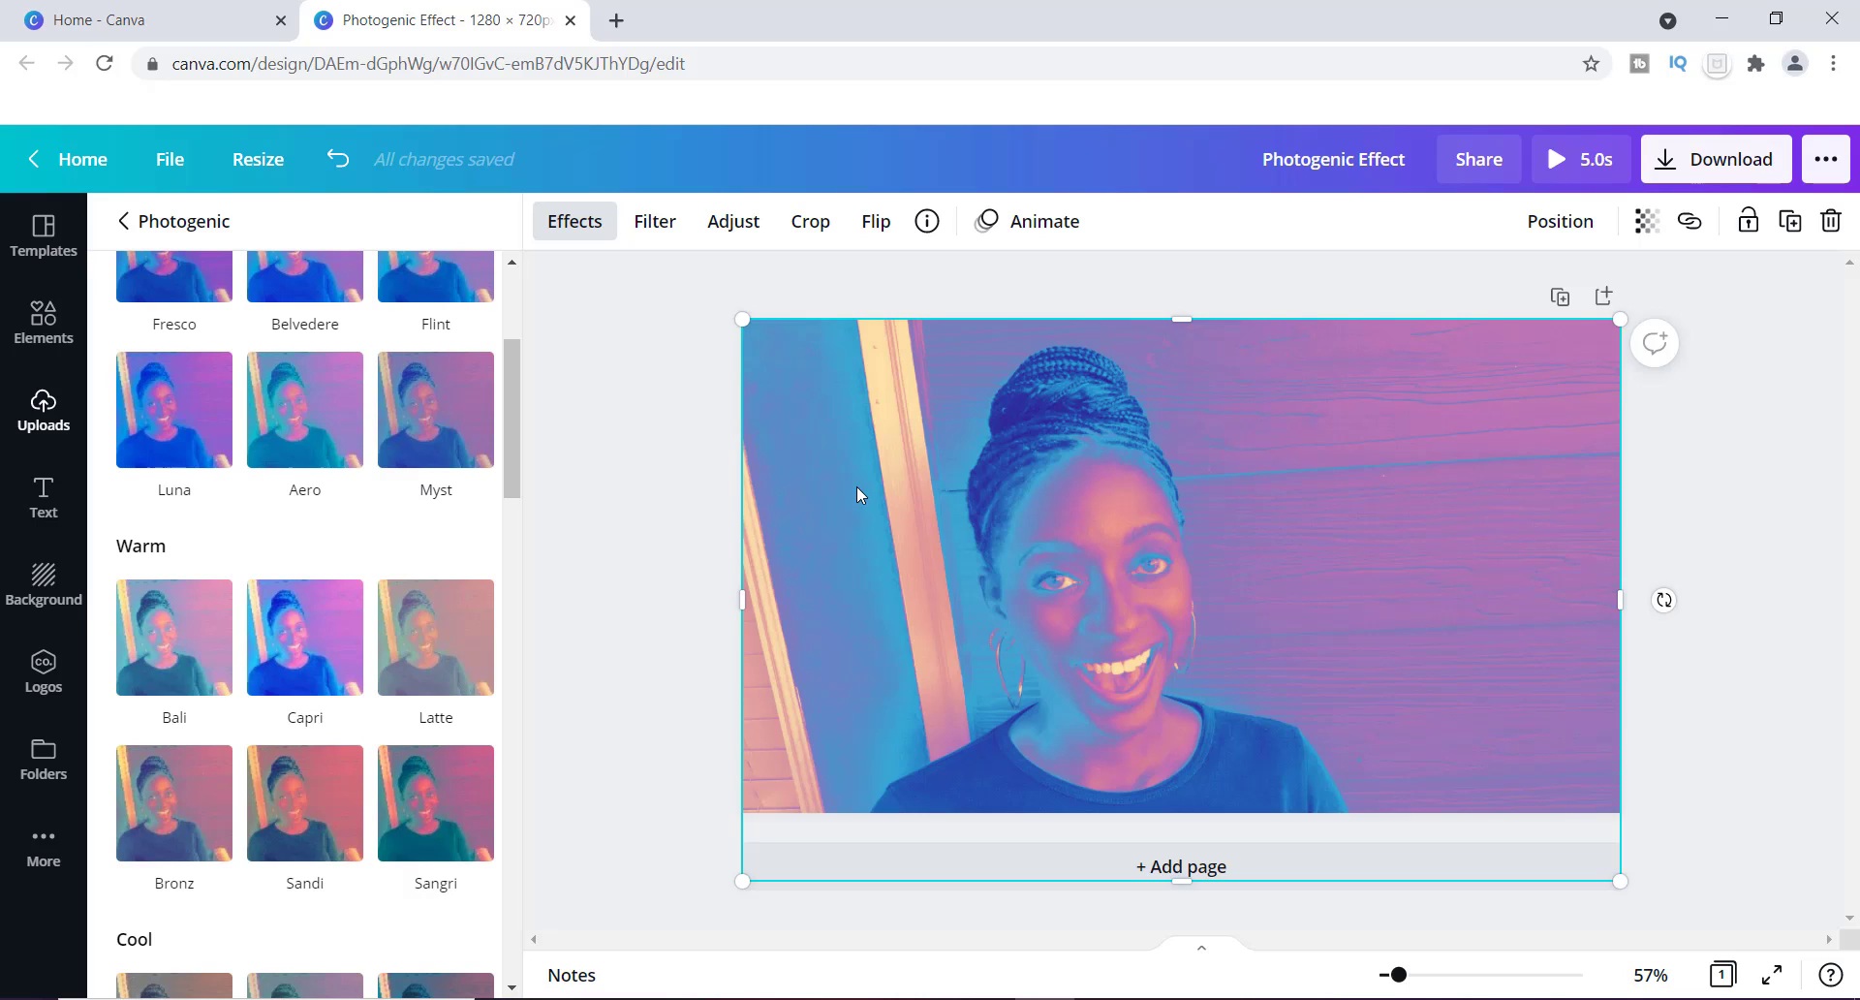
# Remove the photo's background with the Background Remover effect, shift the cutout slightly right and up, and apply the removal.
pyautogui.click(582, 226)
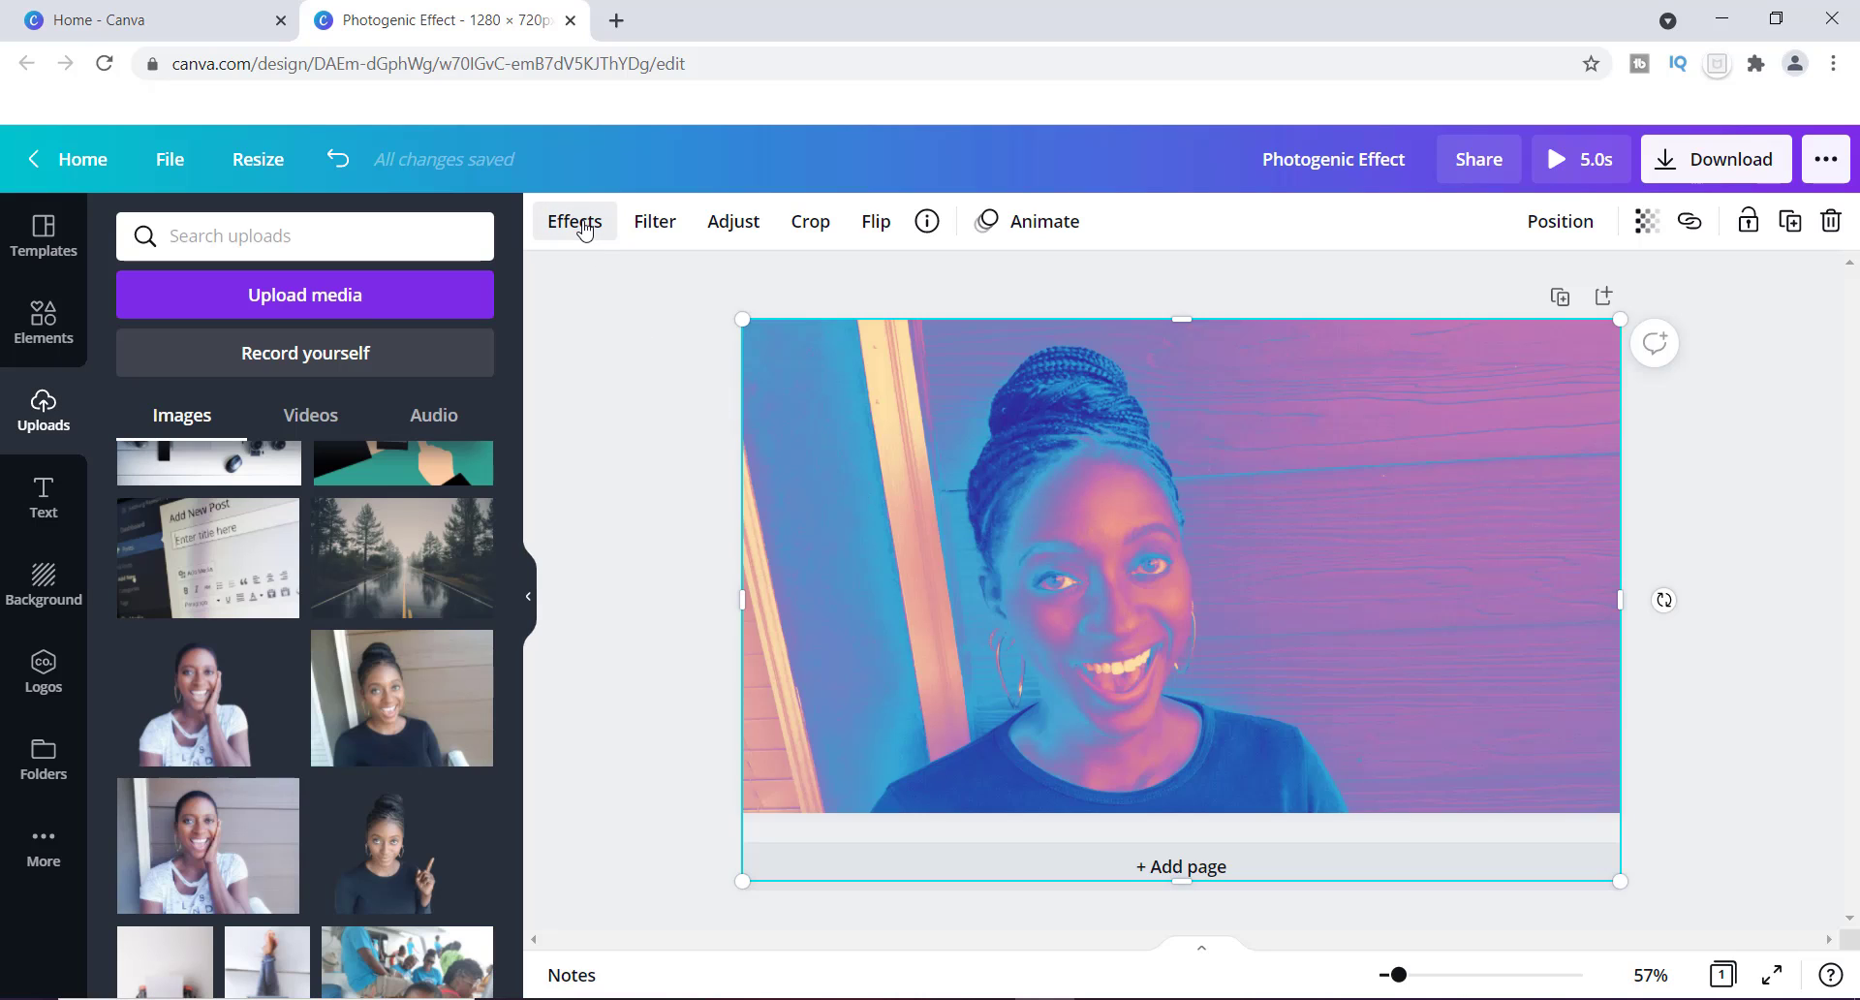
pyautogui.click(582, 225)
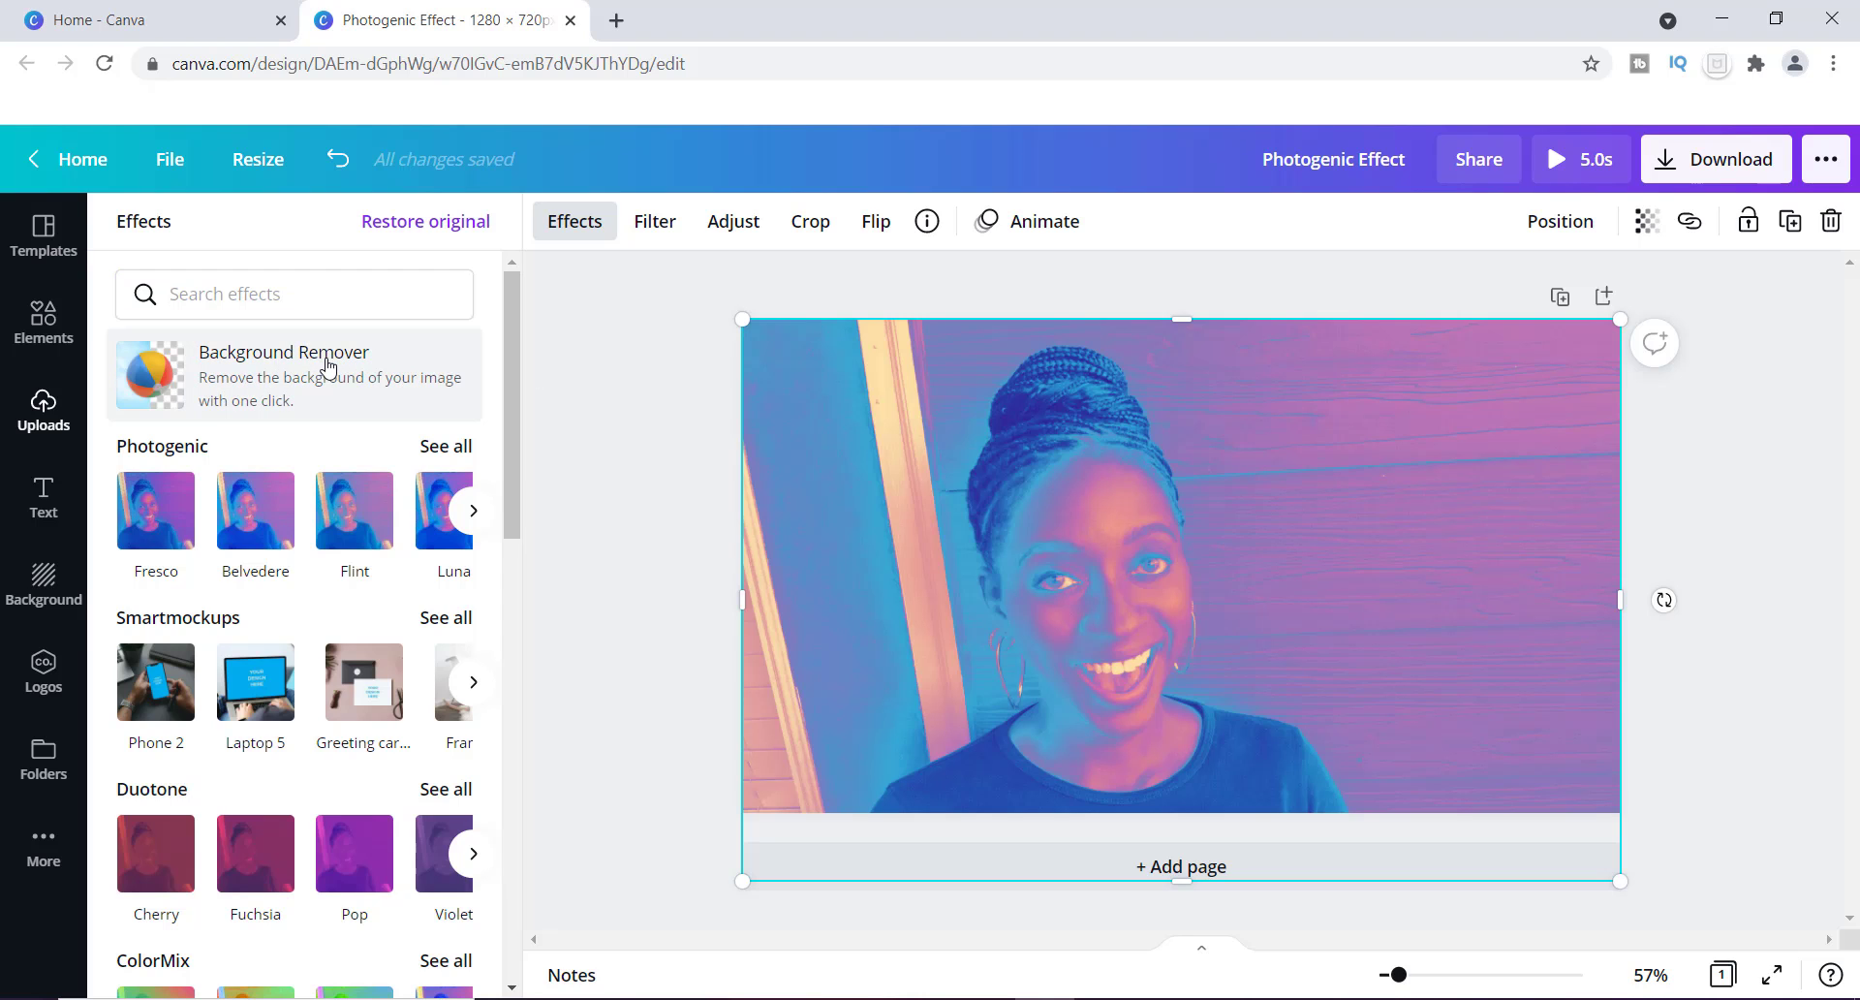
pyautogui.click(326, 368)
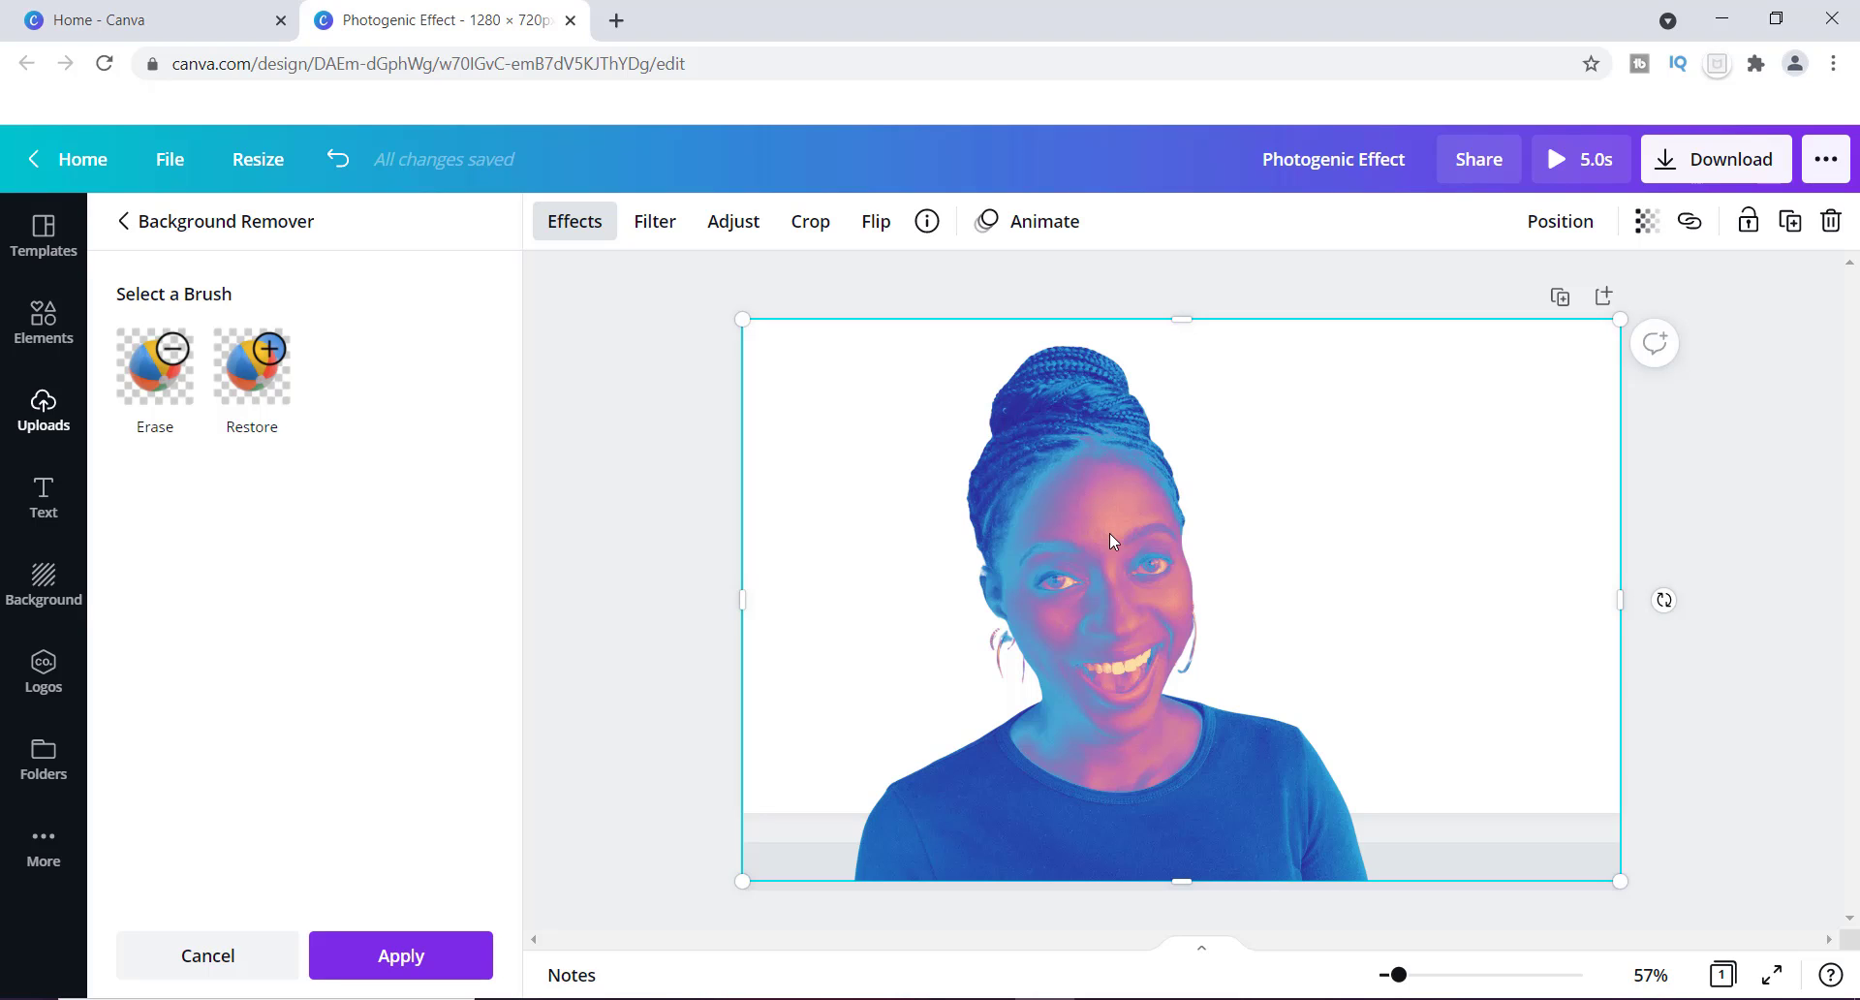
pyautogui.moveTo(1091, 601); pyautogui.dragTo(1142, 557)
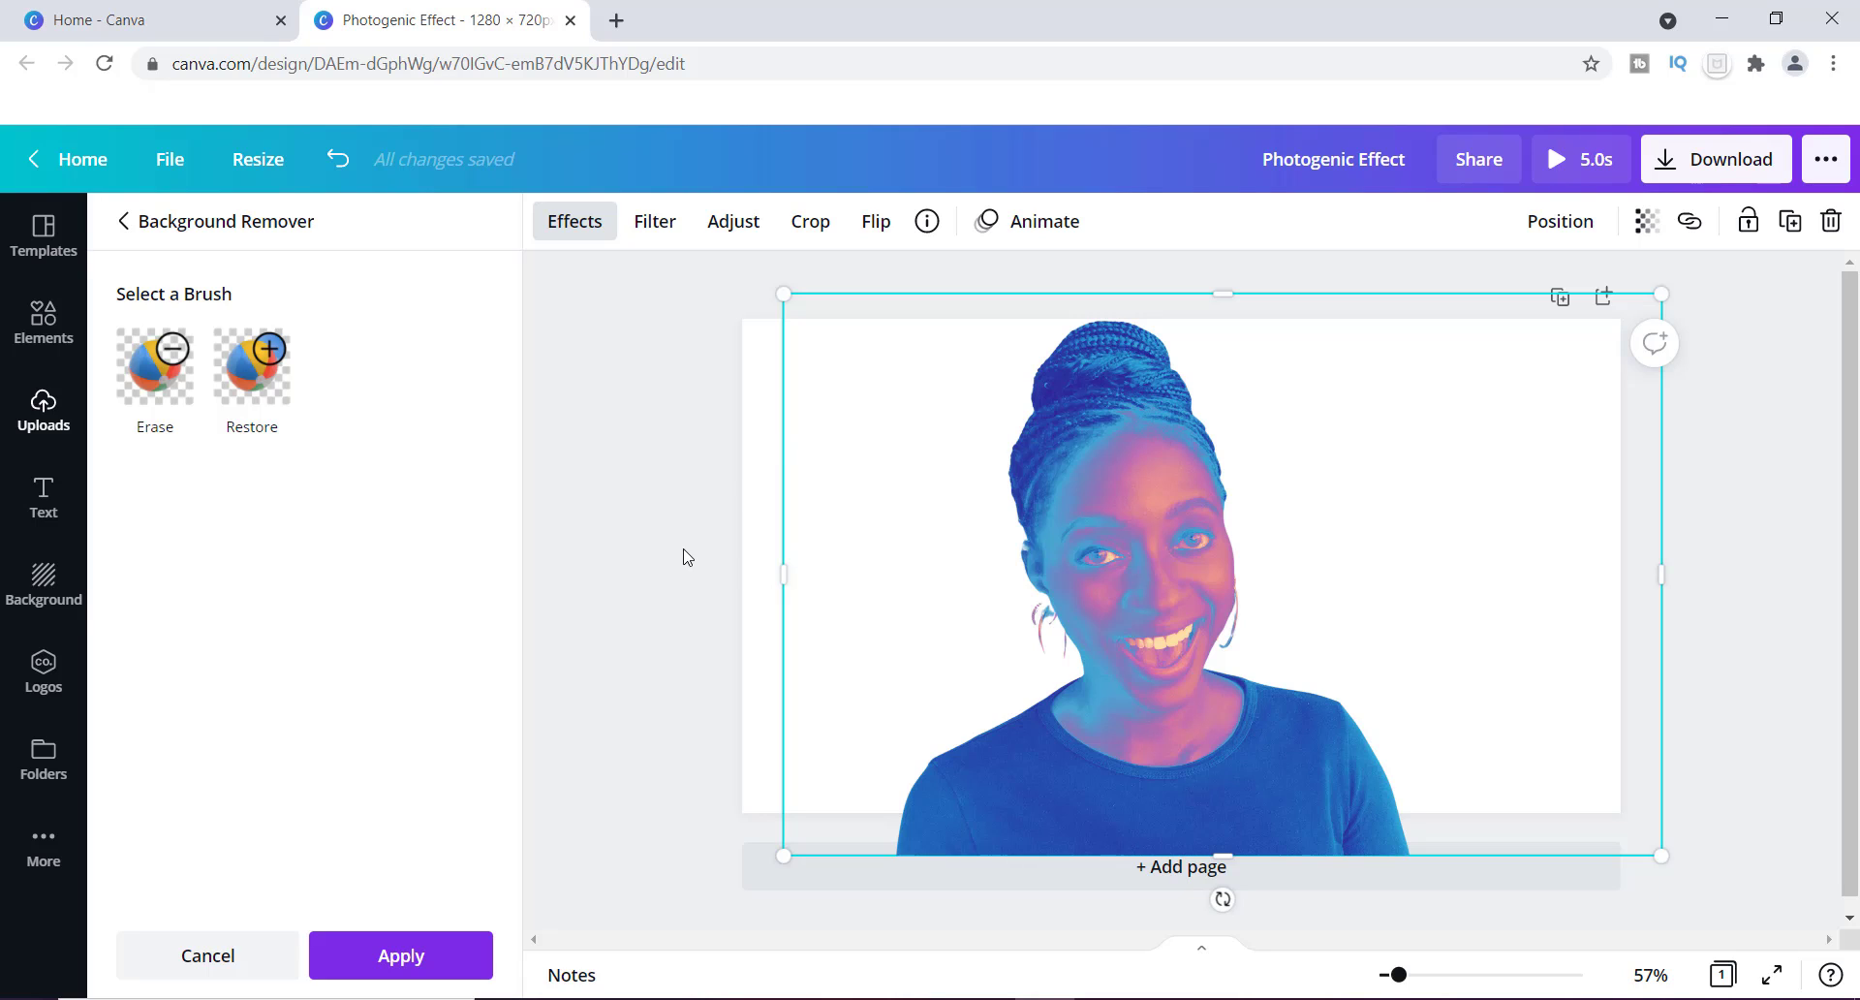
pyautogui.click(423, 955)
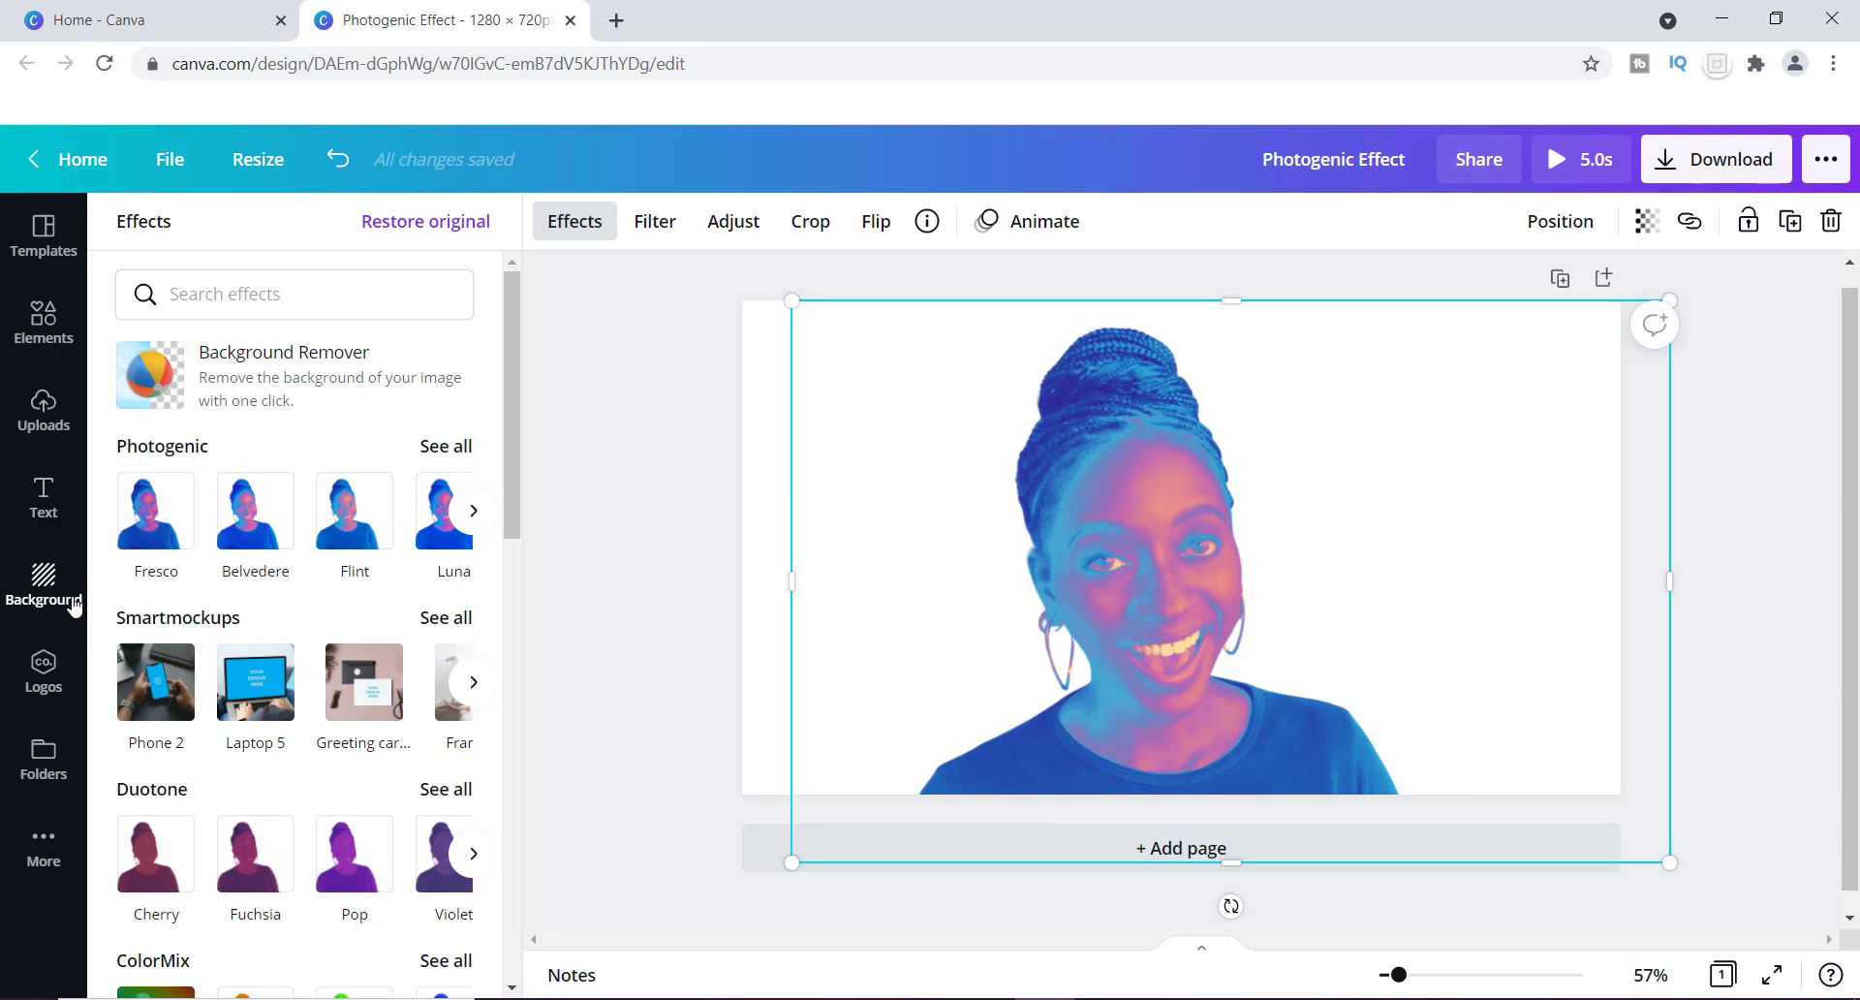
# Try the dark teal smoky background from the recently used ones, undo it, and apply the textured purple-to-turquoise gradient background instead.
pyautogui.click(34, 581)
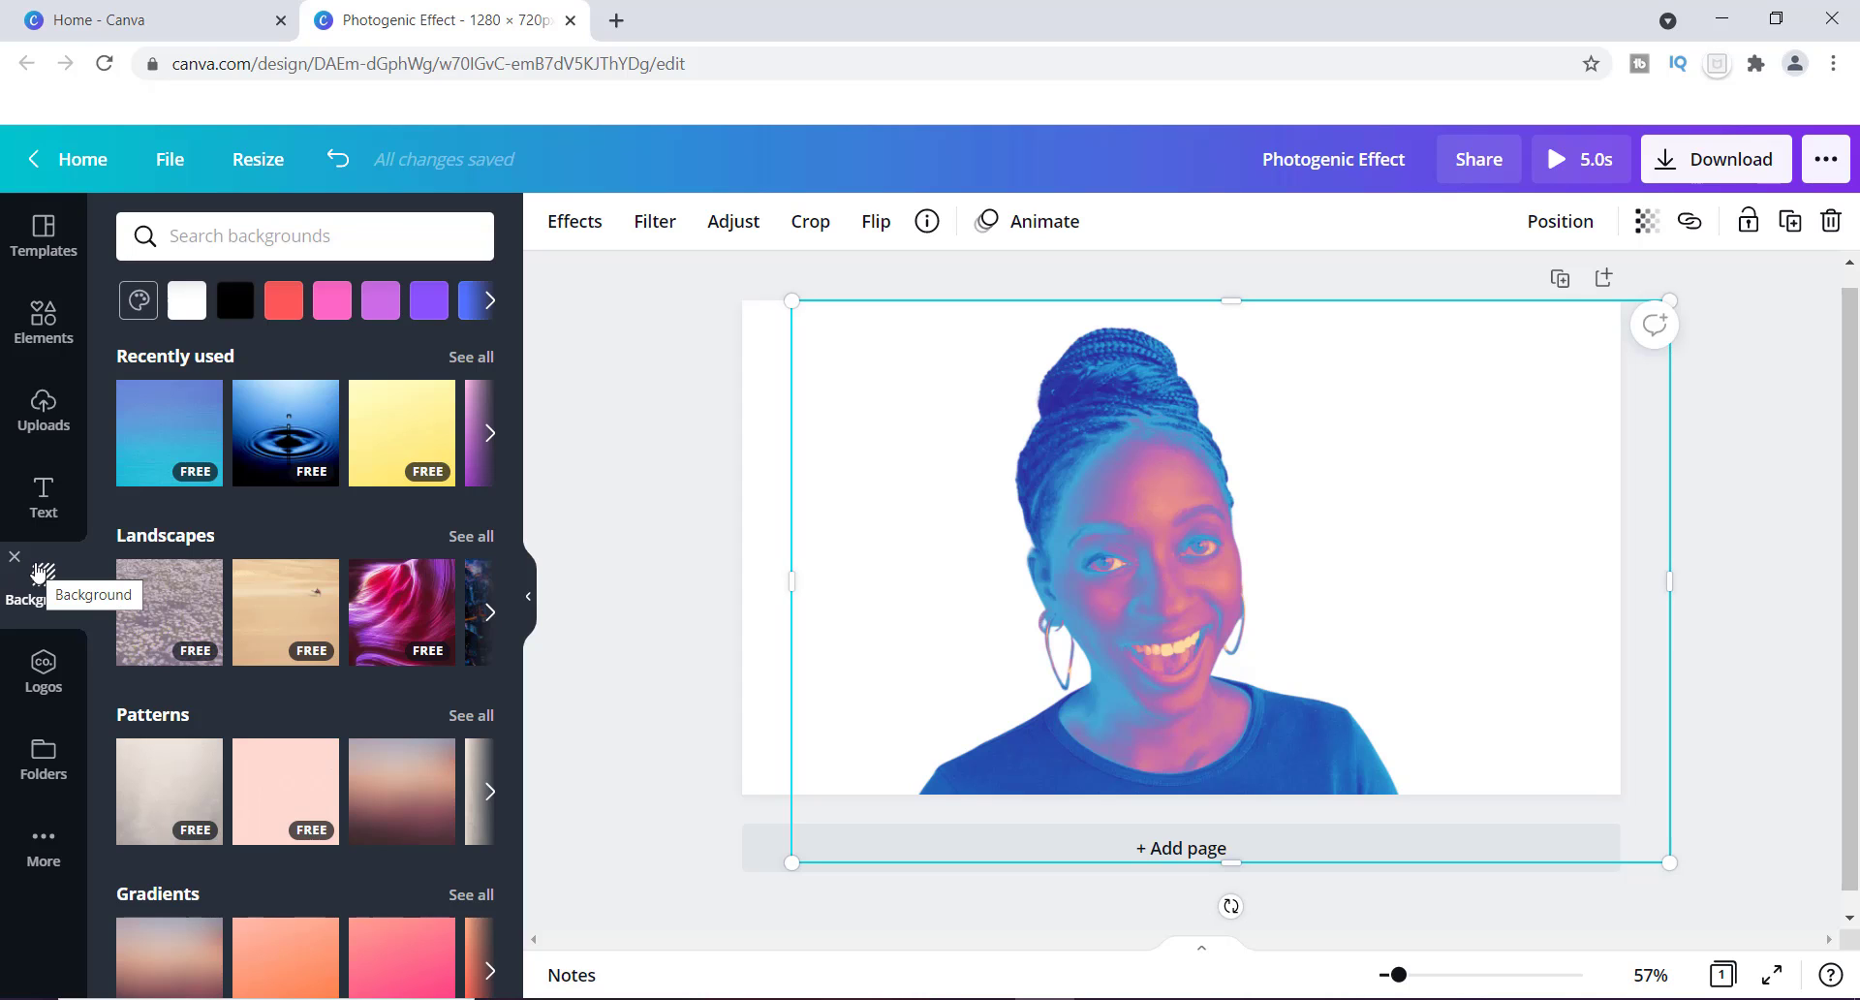
pyautogui.scroll(-2, 203, 722)
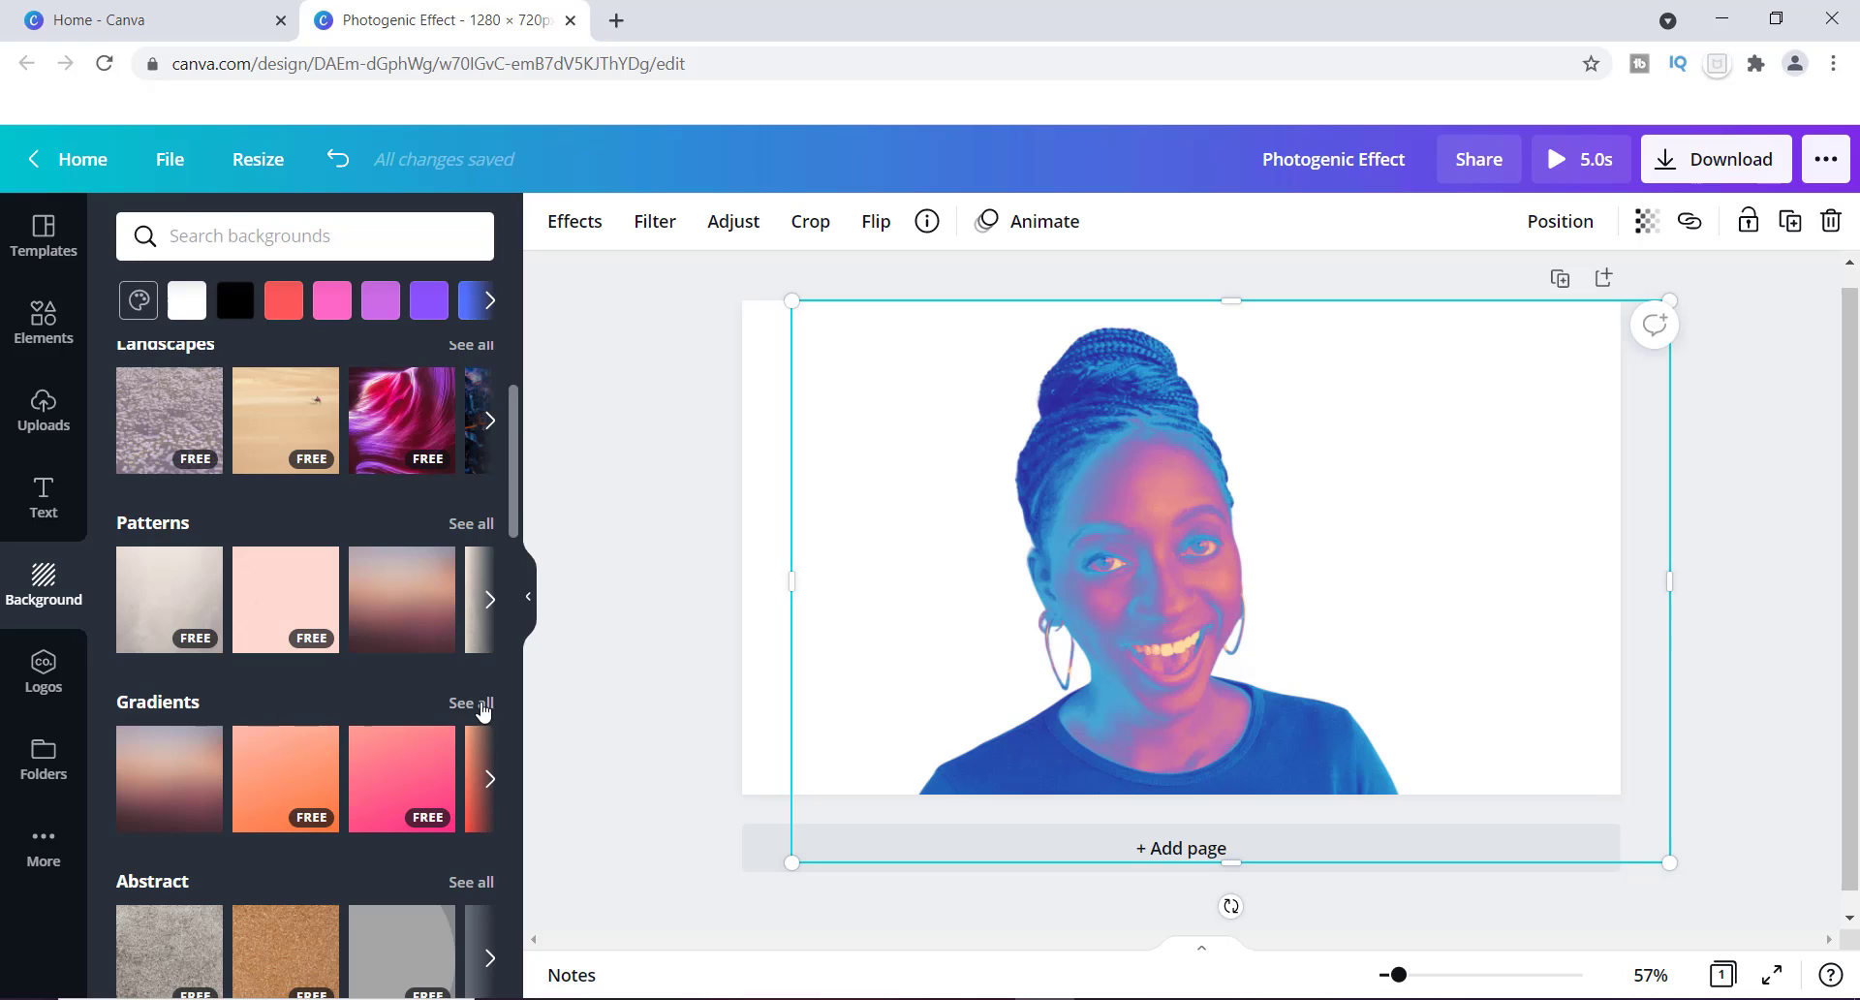
pyautogui.click(492, 778)
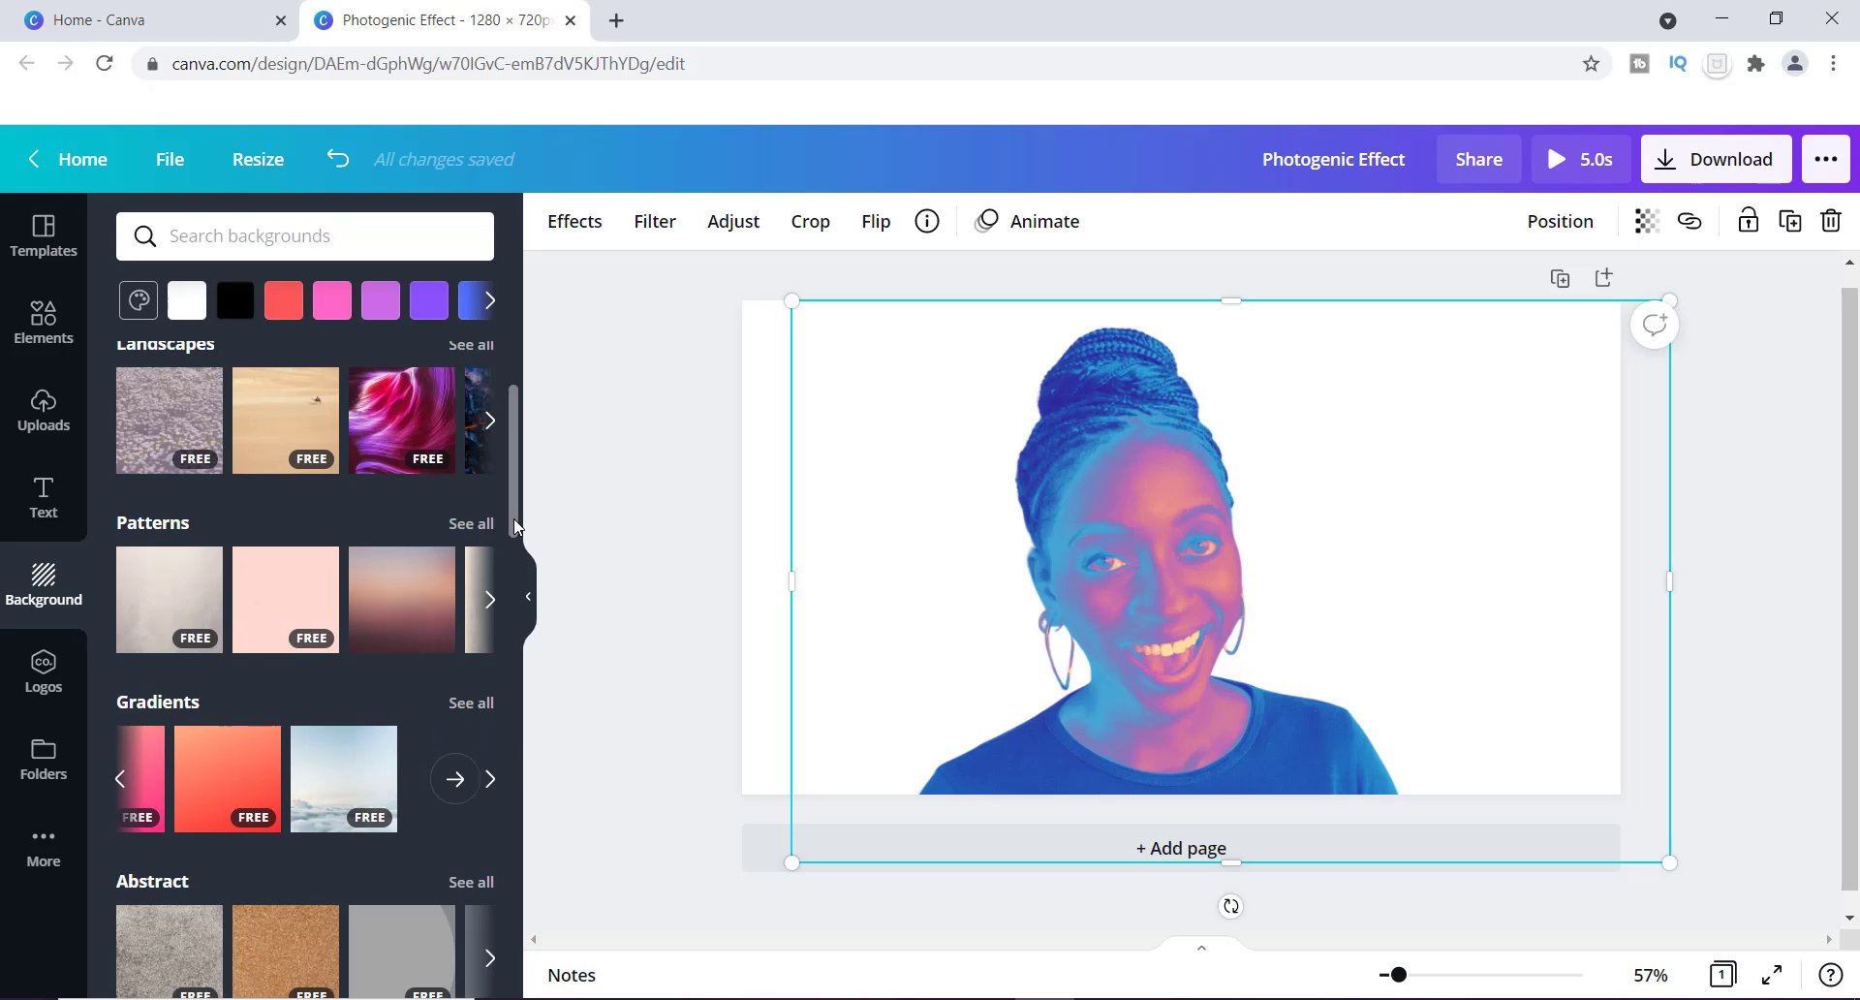
pyautogui.moveTo(515, 525); pyautogui.dragTo(526, 477)
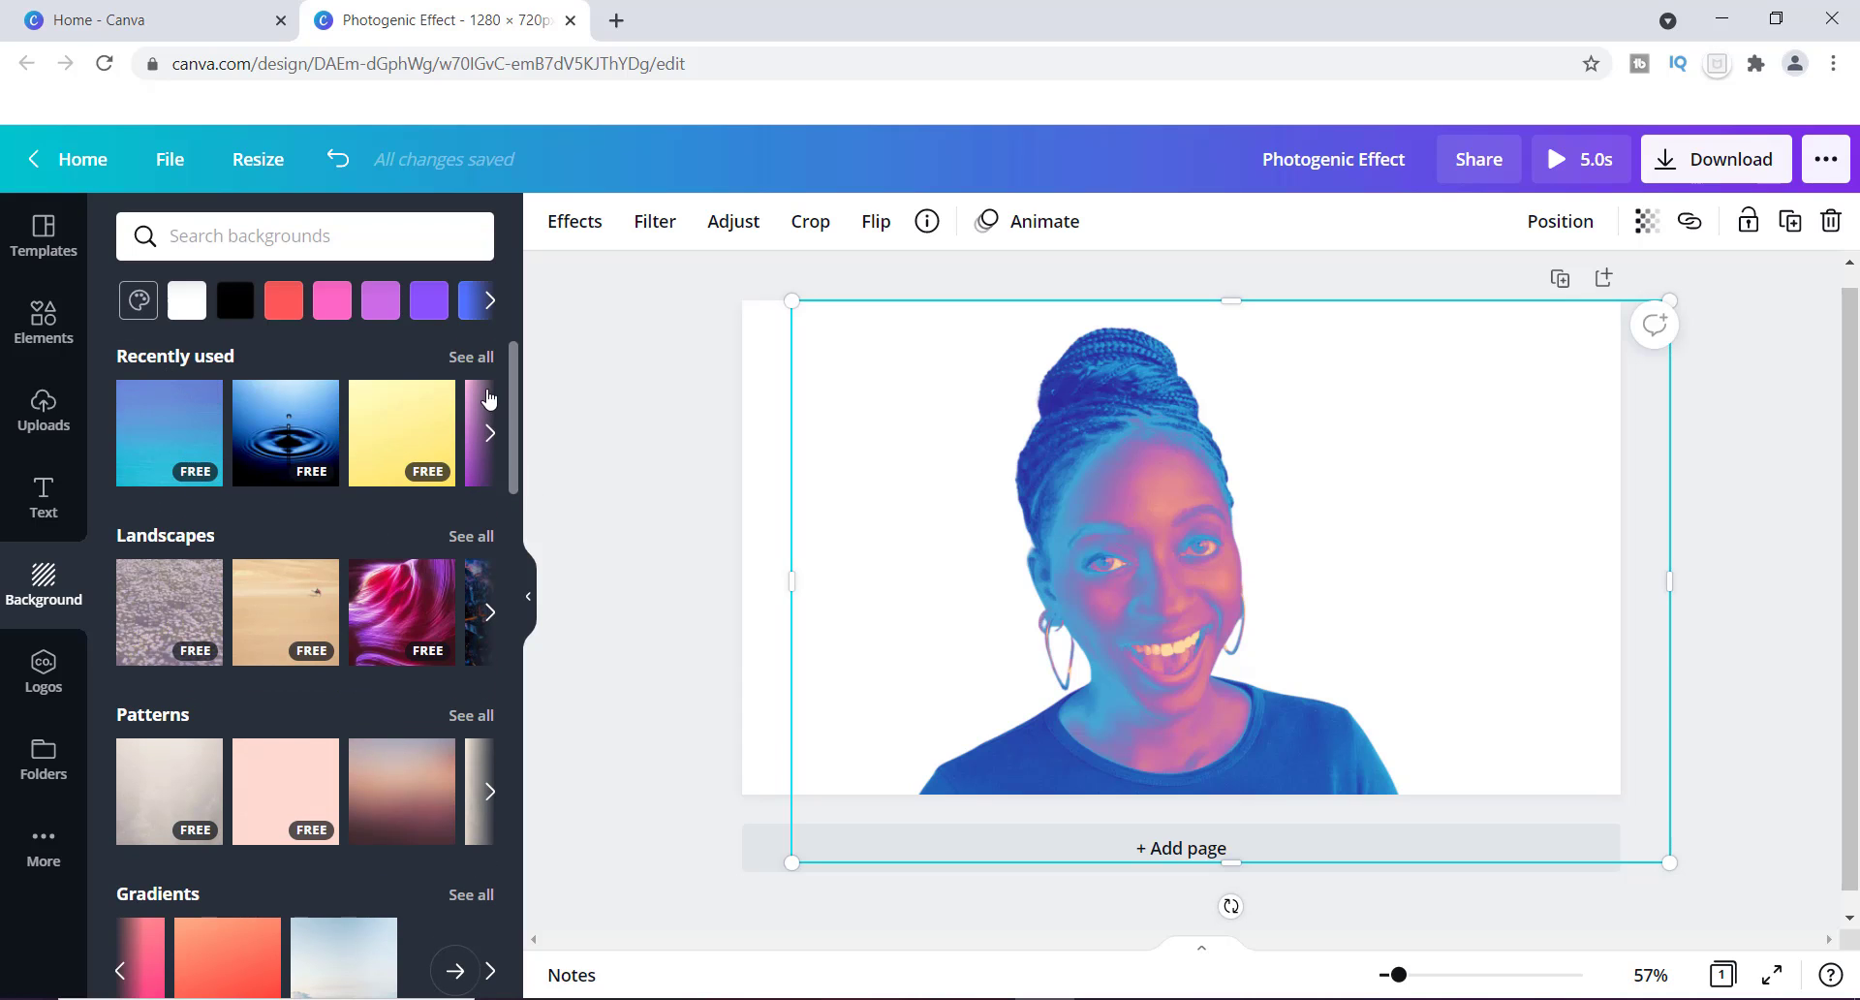
pyautogui.click(490, 436)
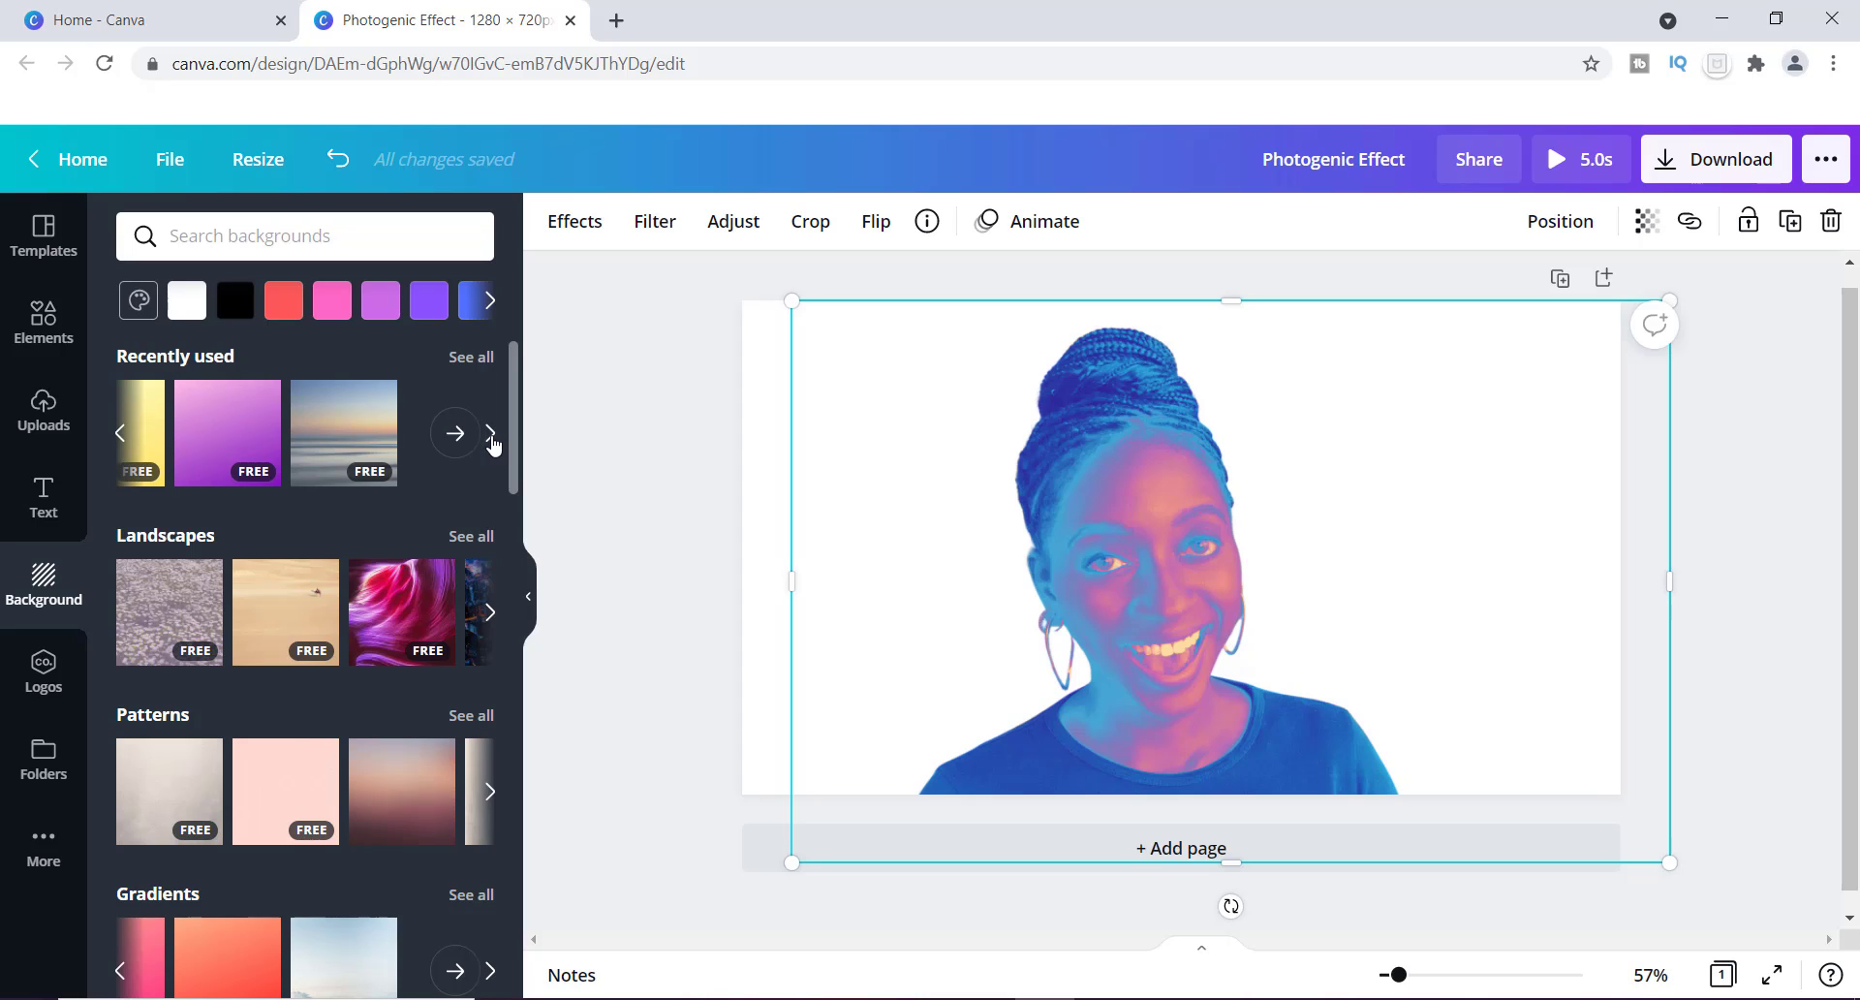
pyautogui.click(466, 441)
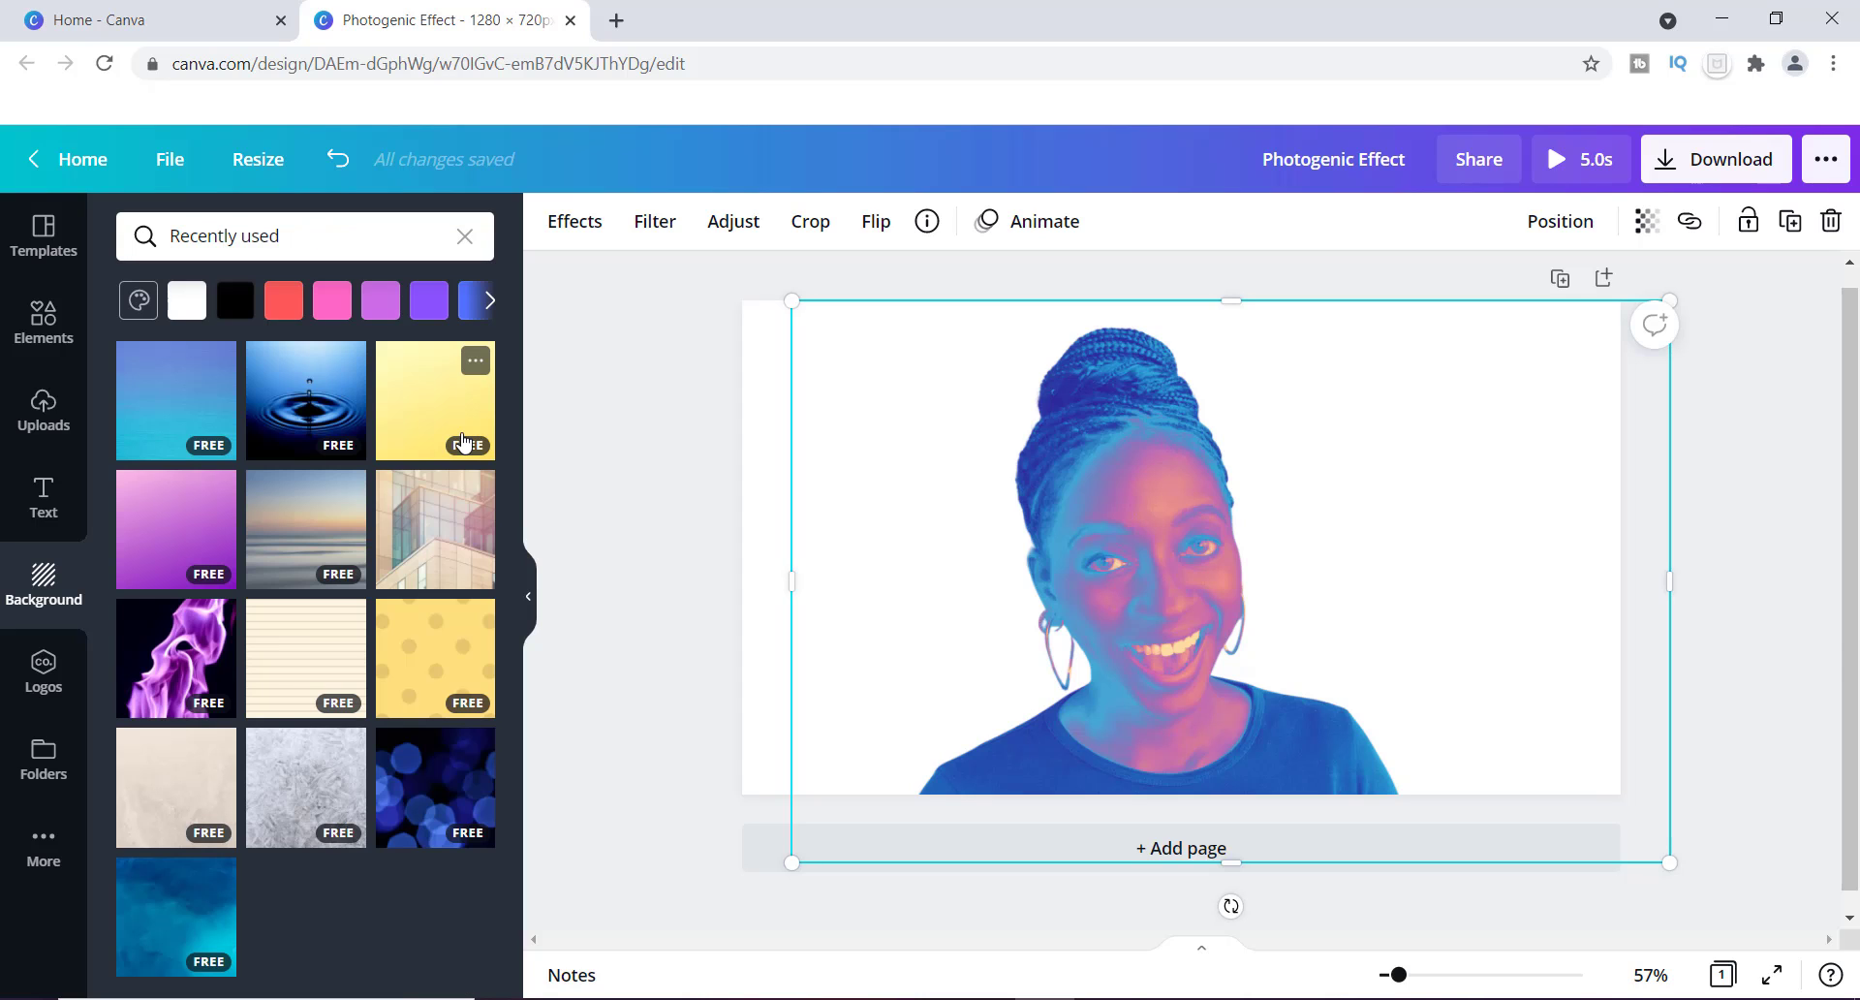
pyautogui.click(170, 924)
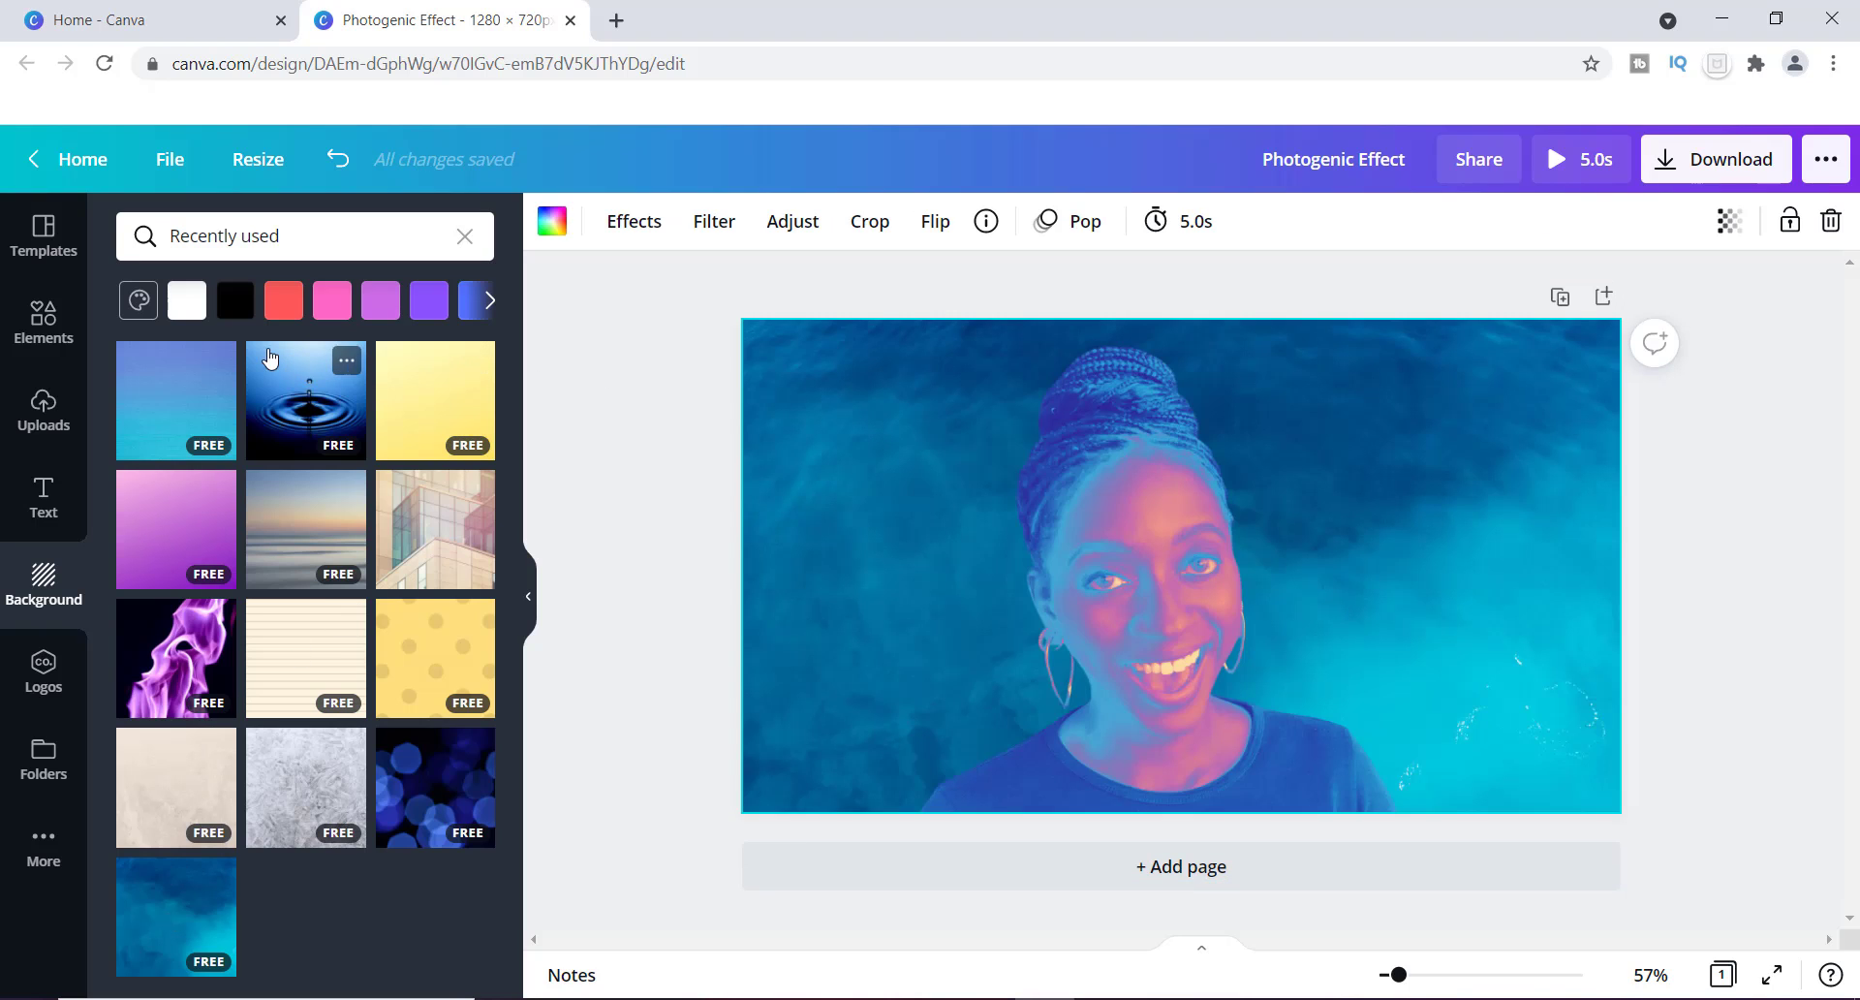
pyautogui.click(337, 159)
pyautogui.click(173, 400)
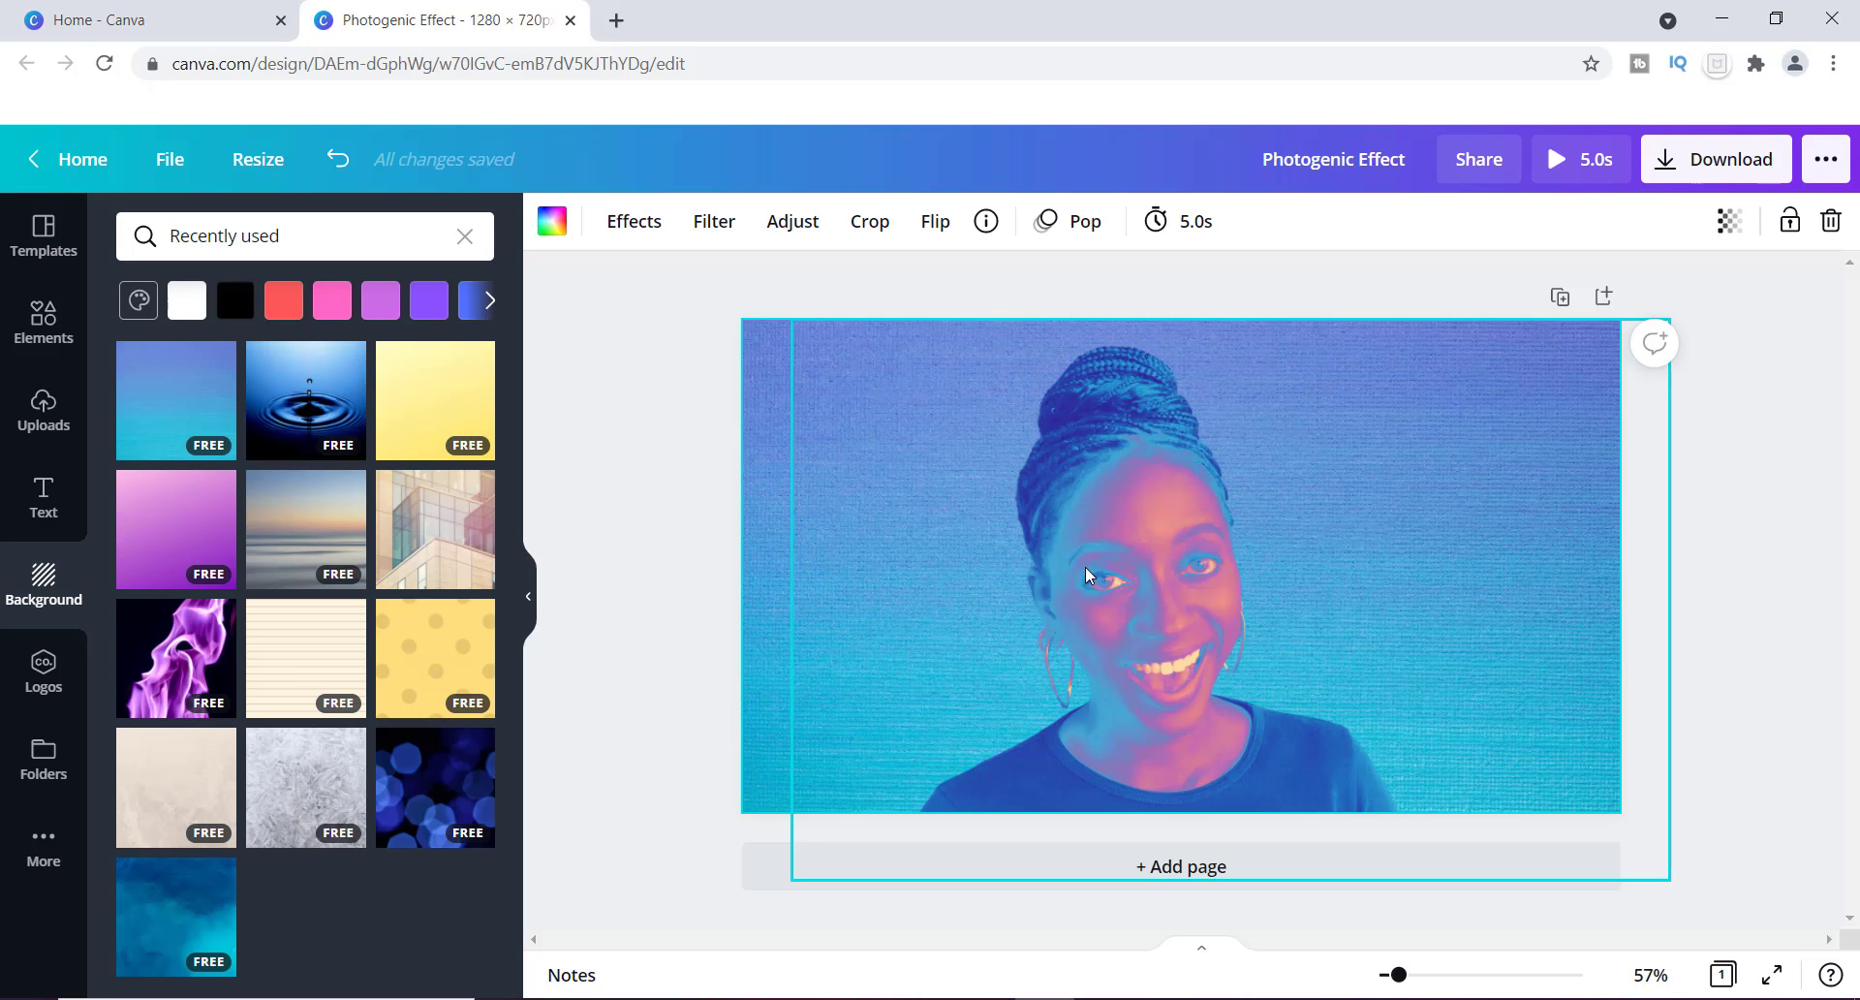
# Scale the portrait cutout down slightly and place it on the left half of the page, with the shoulders reaching the lower edge.
pyautogui.moveTo(1166, 550); pyautogui.dragTo(995, 546)
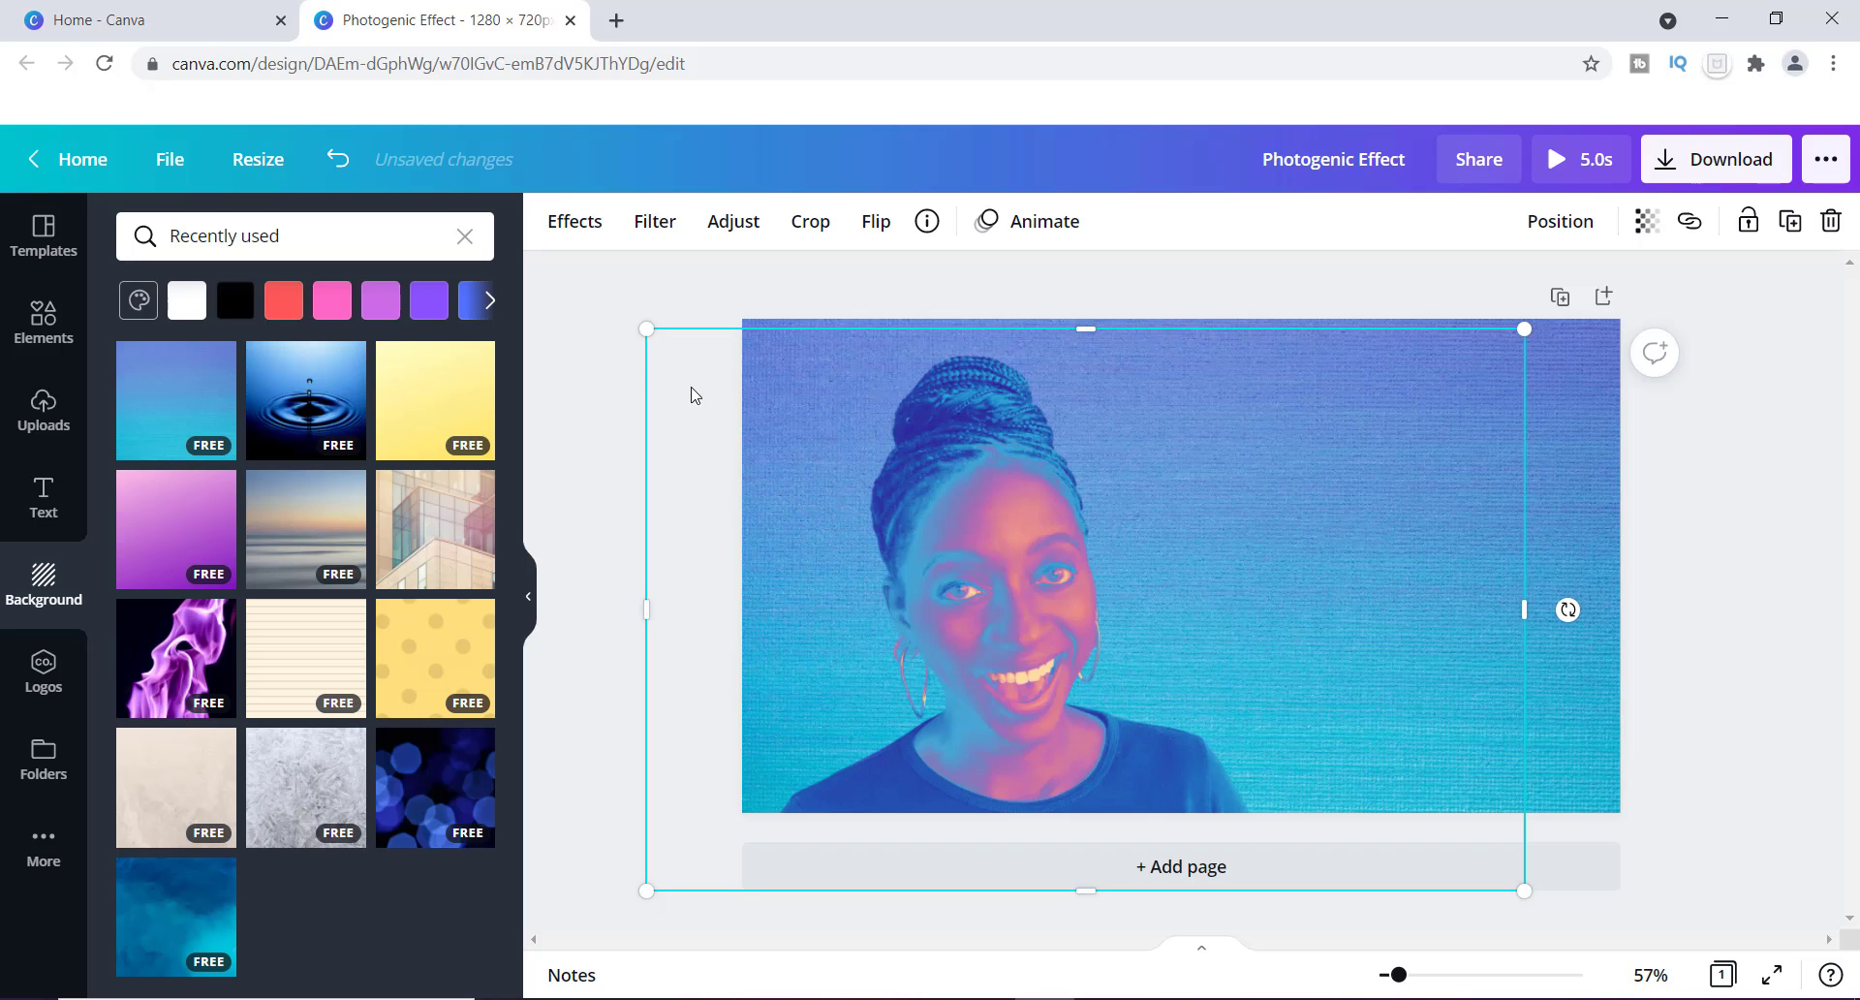
pyautogui.moveTo(659, 332); pyautogui.dragTo(740, 387)
pyautogui.moveTo(998, 586); pyautogui.dragTo(916, 561)
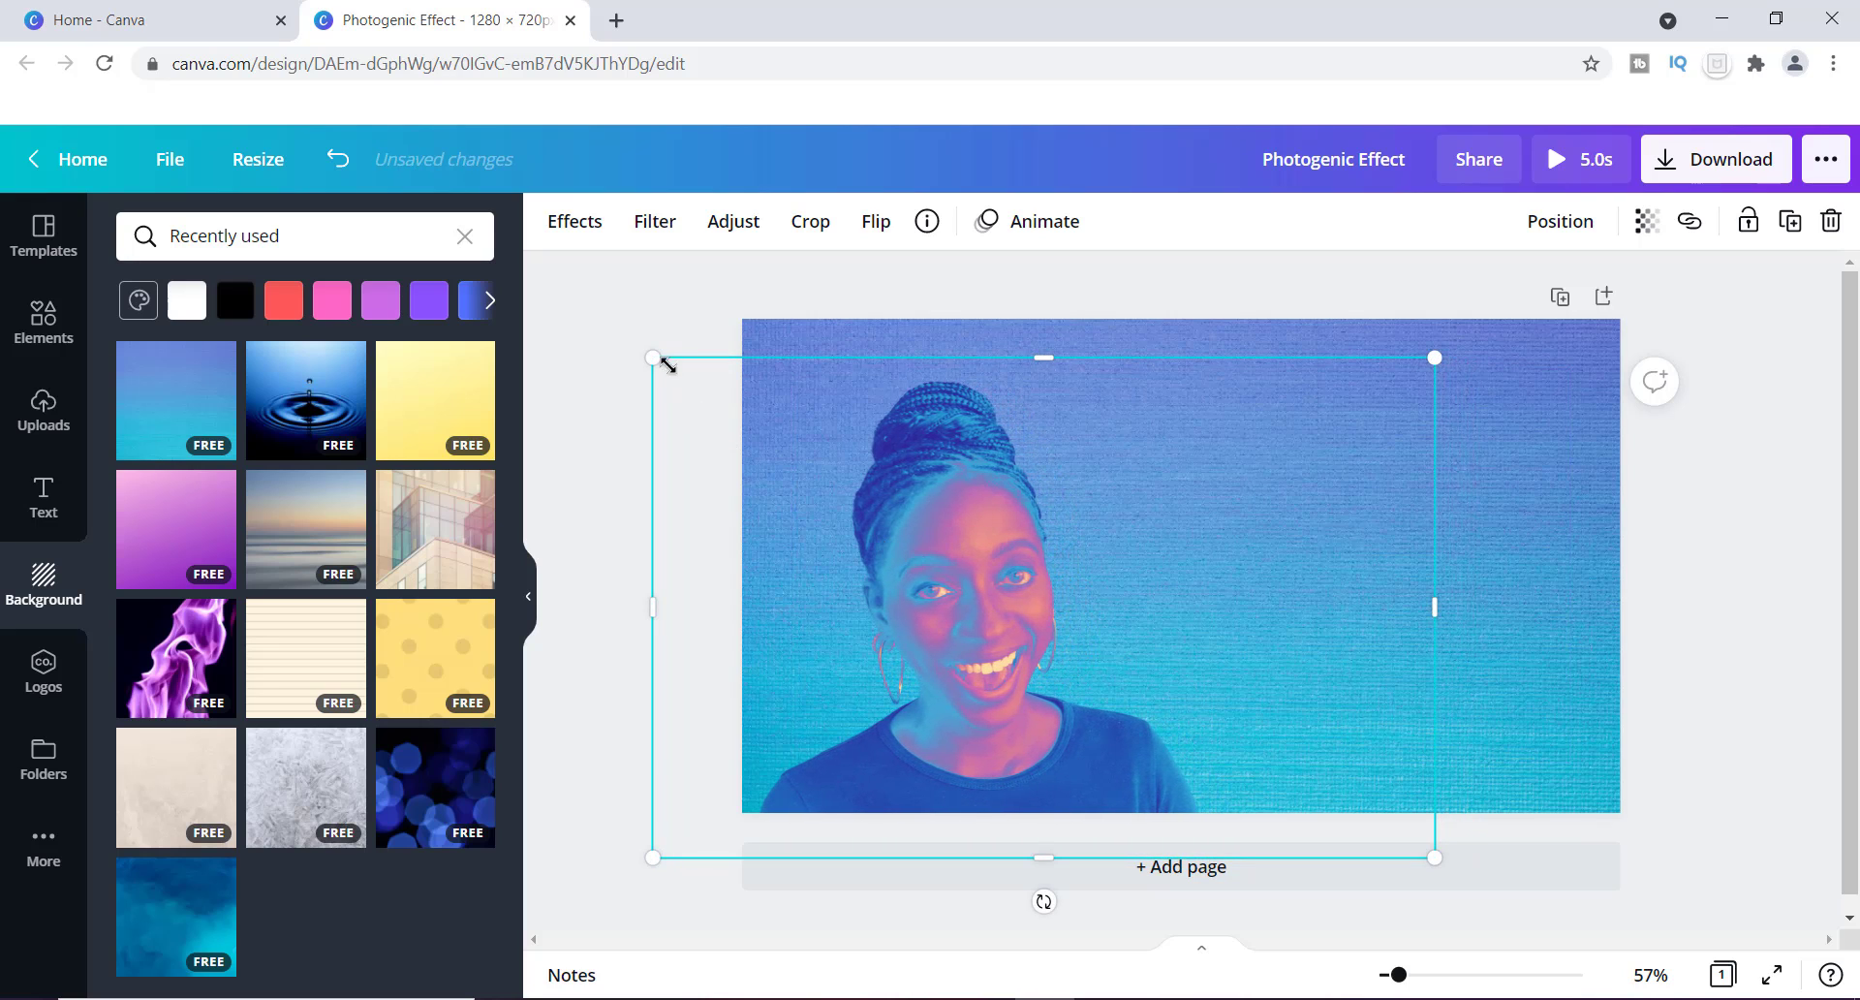
pyautogui.moveTo(652, 357); pyautogui.dragTo(634, 346)
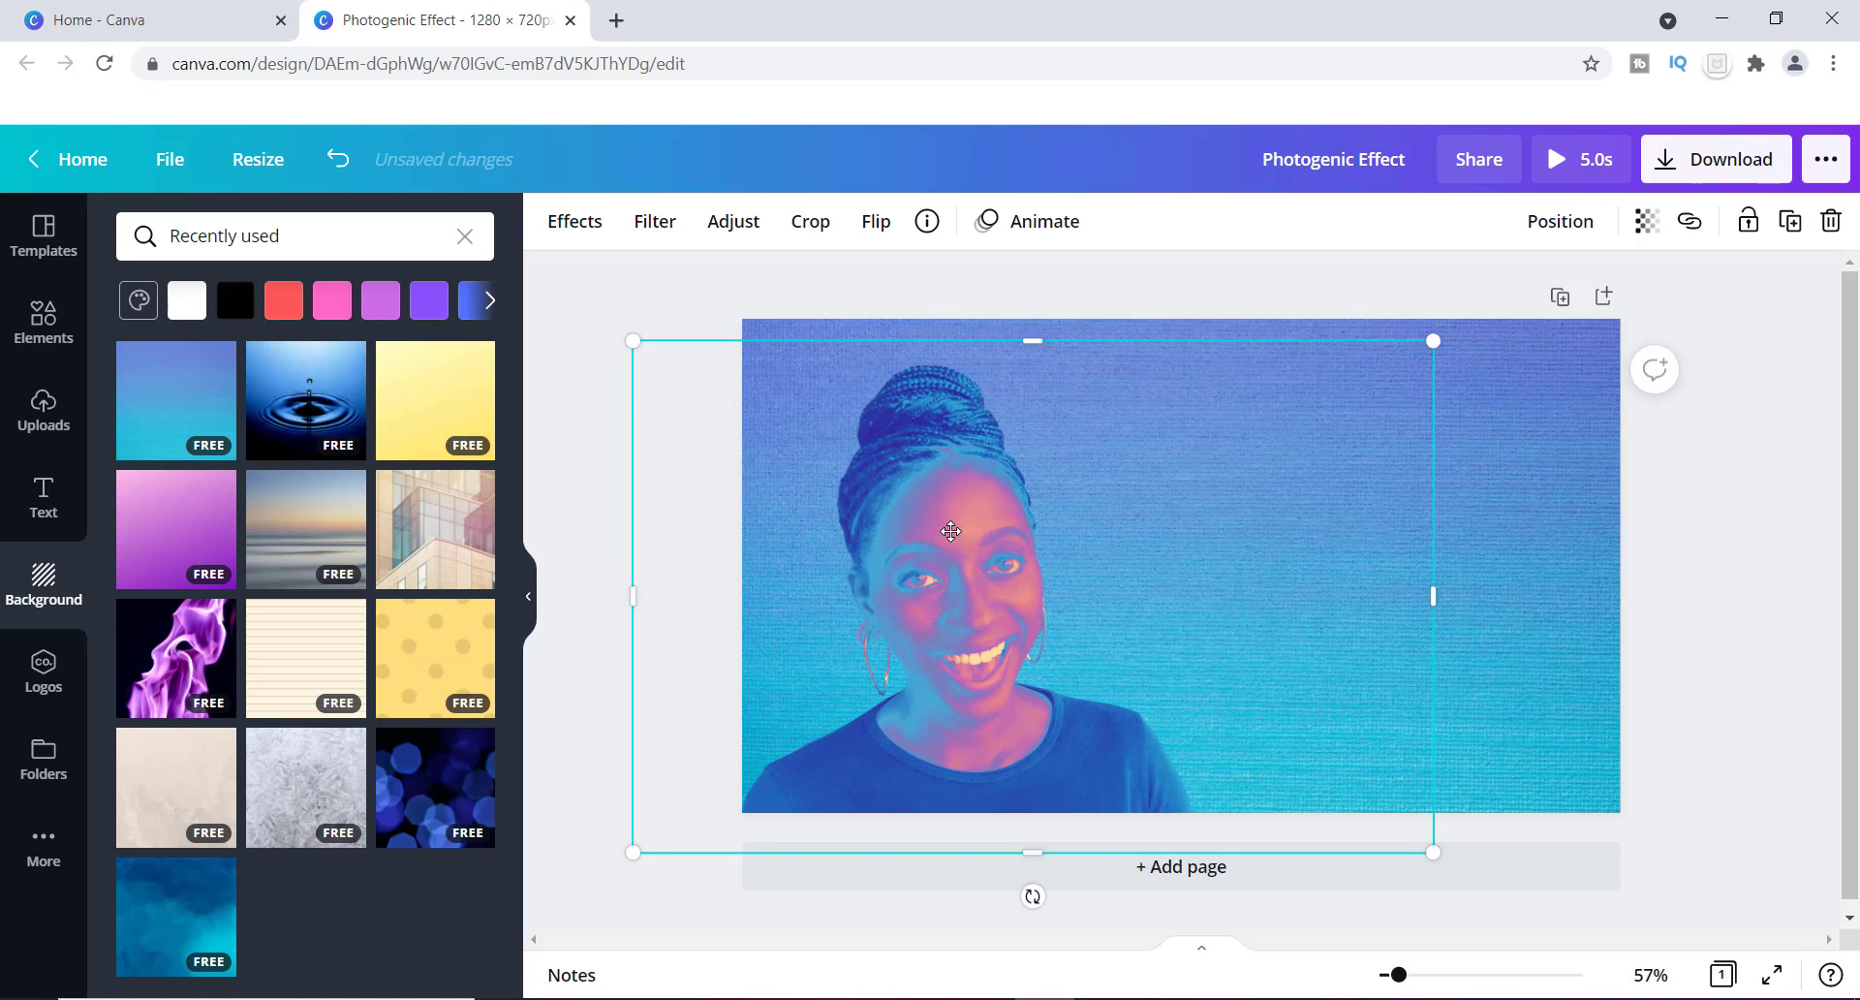
pyautogui.moveTo(951, 531); pyautogui.dragTo(951, 536)
pyautogui.click(1544, 488)
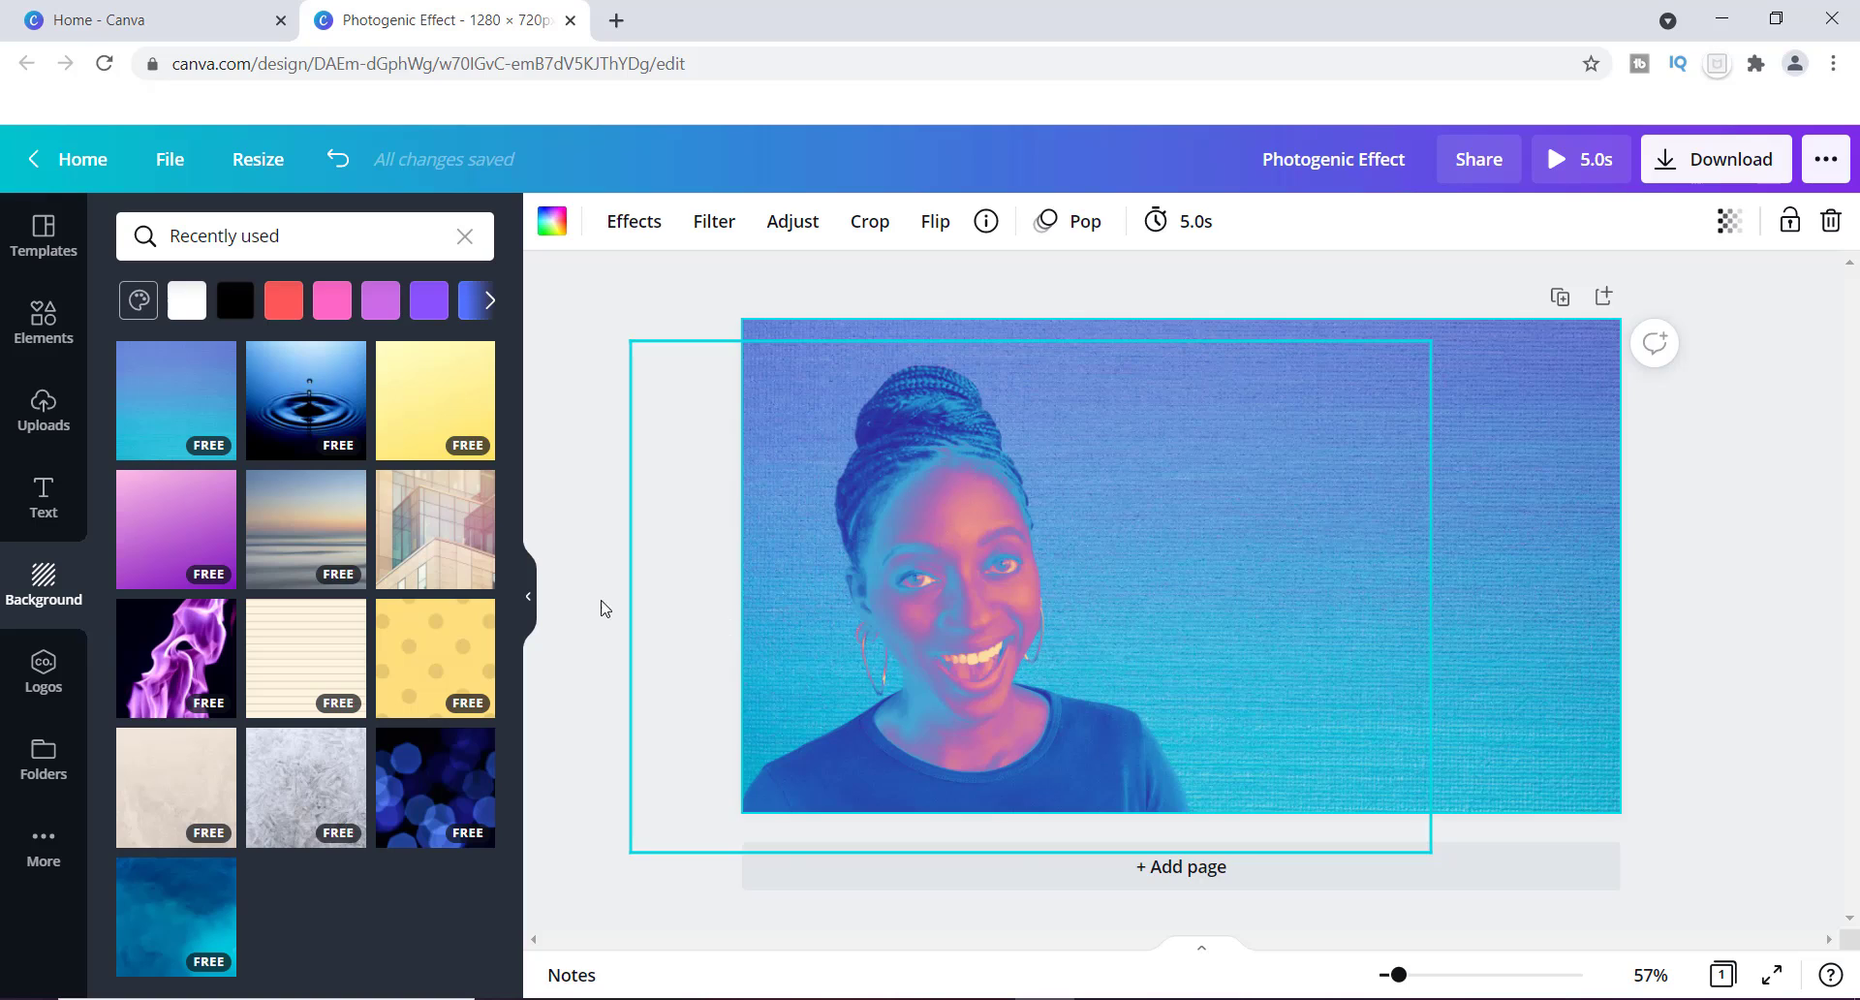
# Add a subheading text to the page and move it into the empty area to the right of the portrait.
pyautogui.click(45, 496)
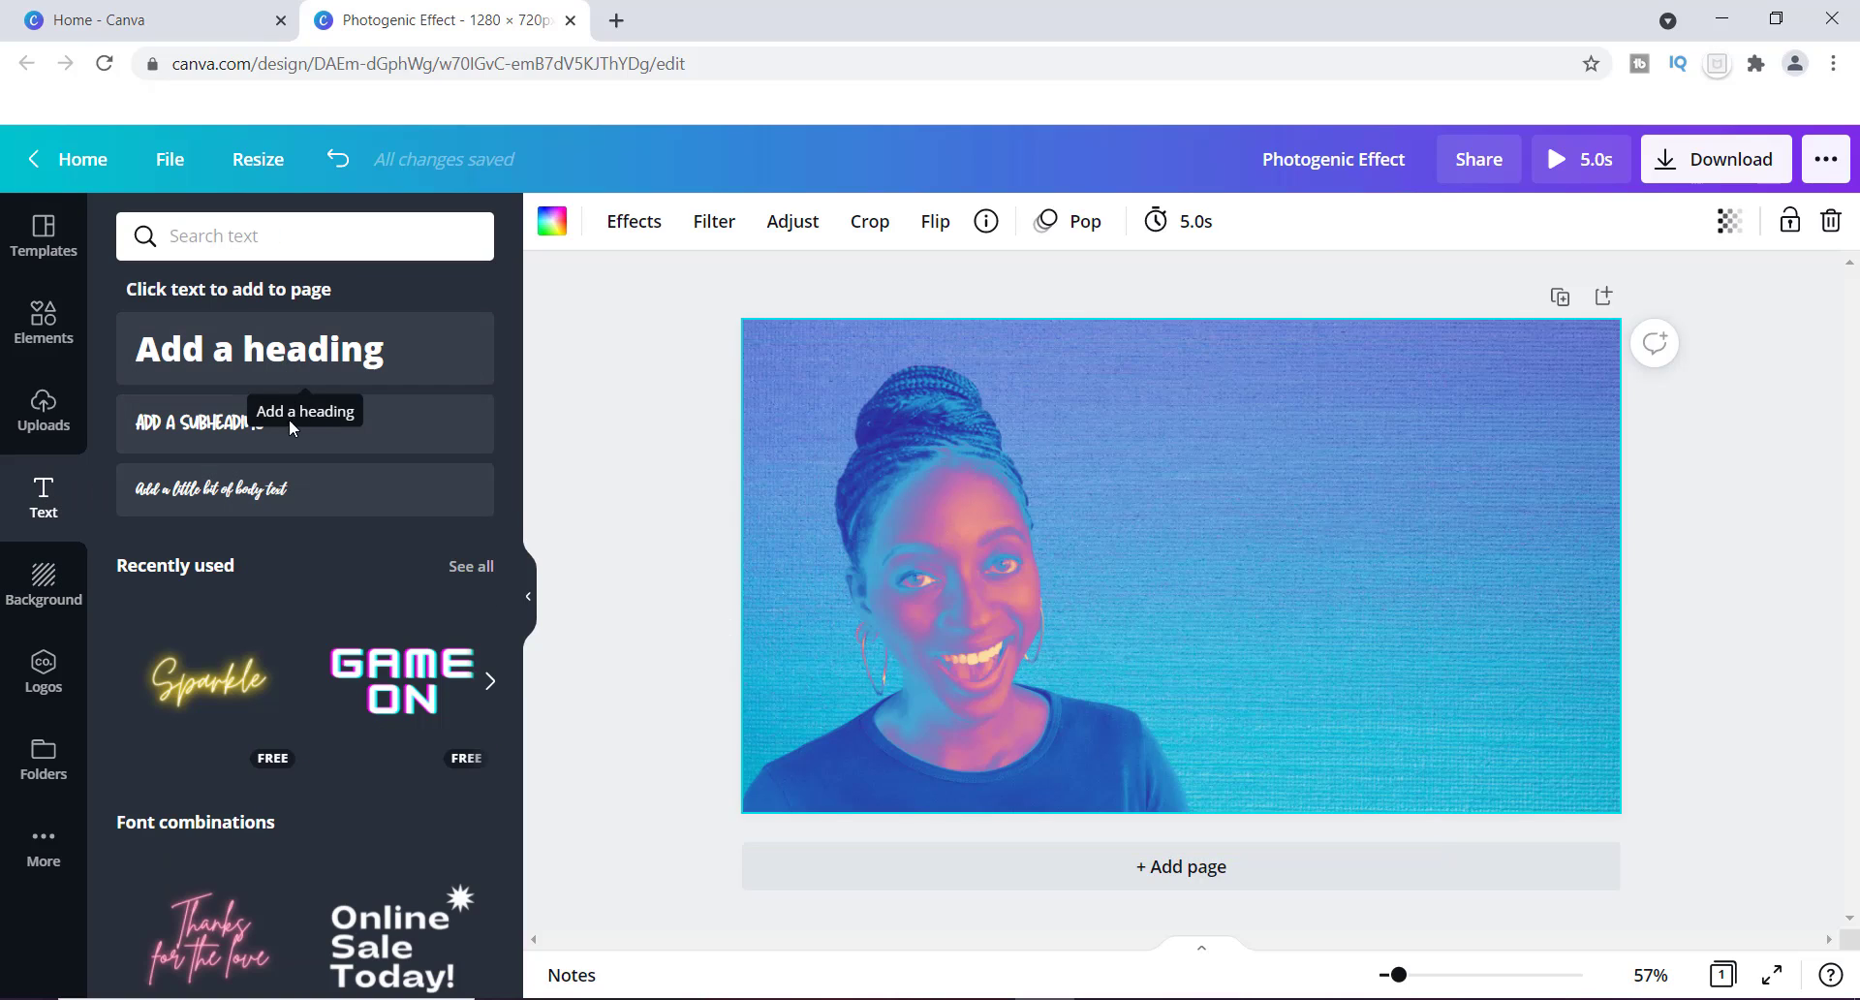
pyautogui.click(152, 424)
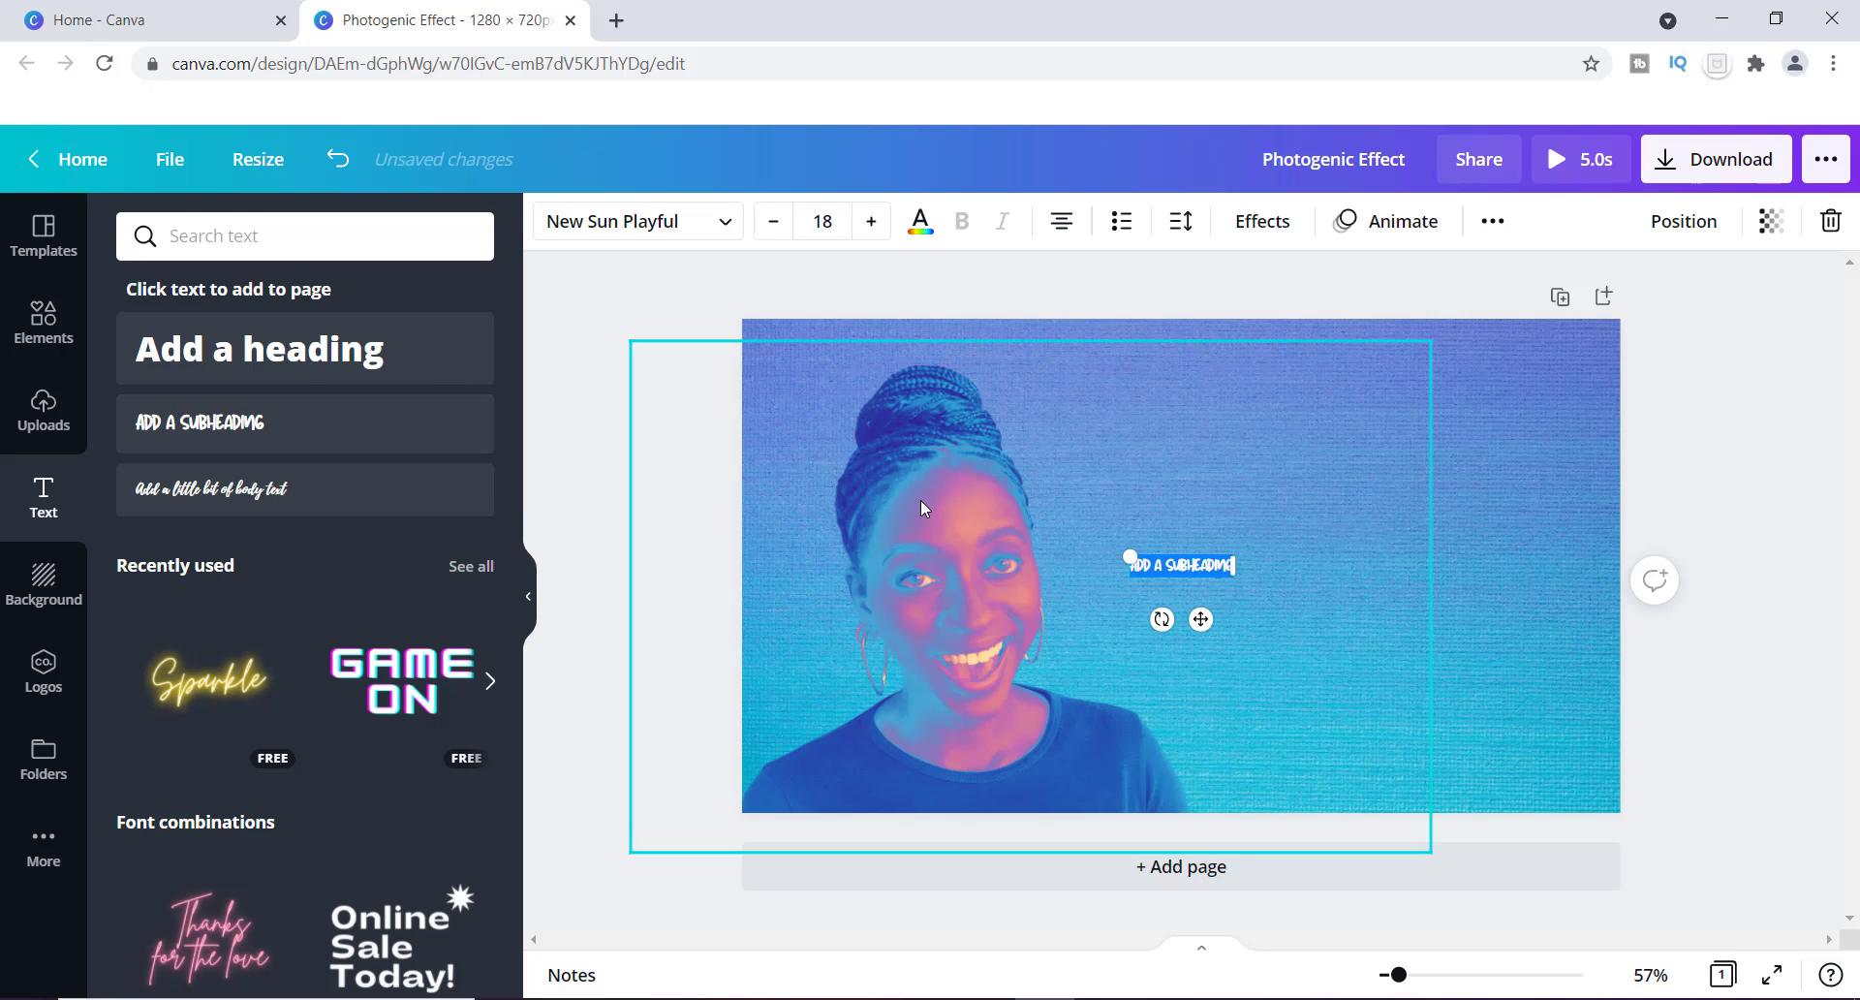
pyautogui.click(1231, 498)
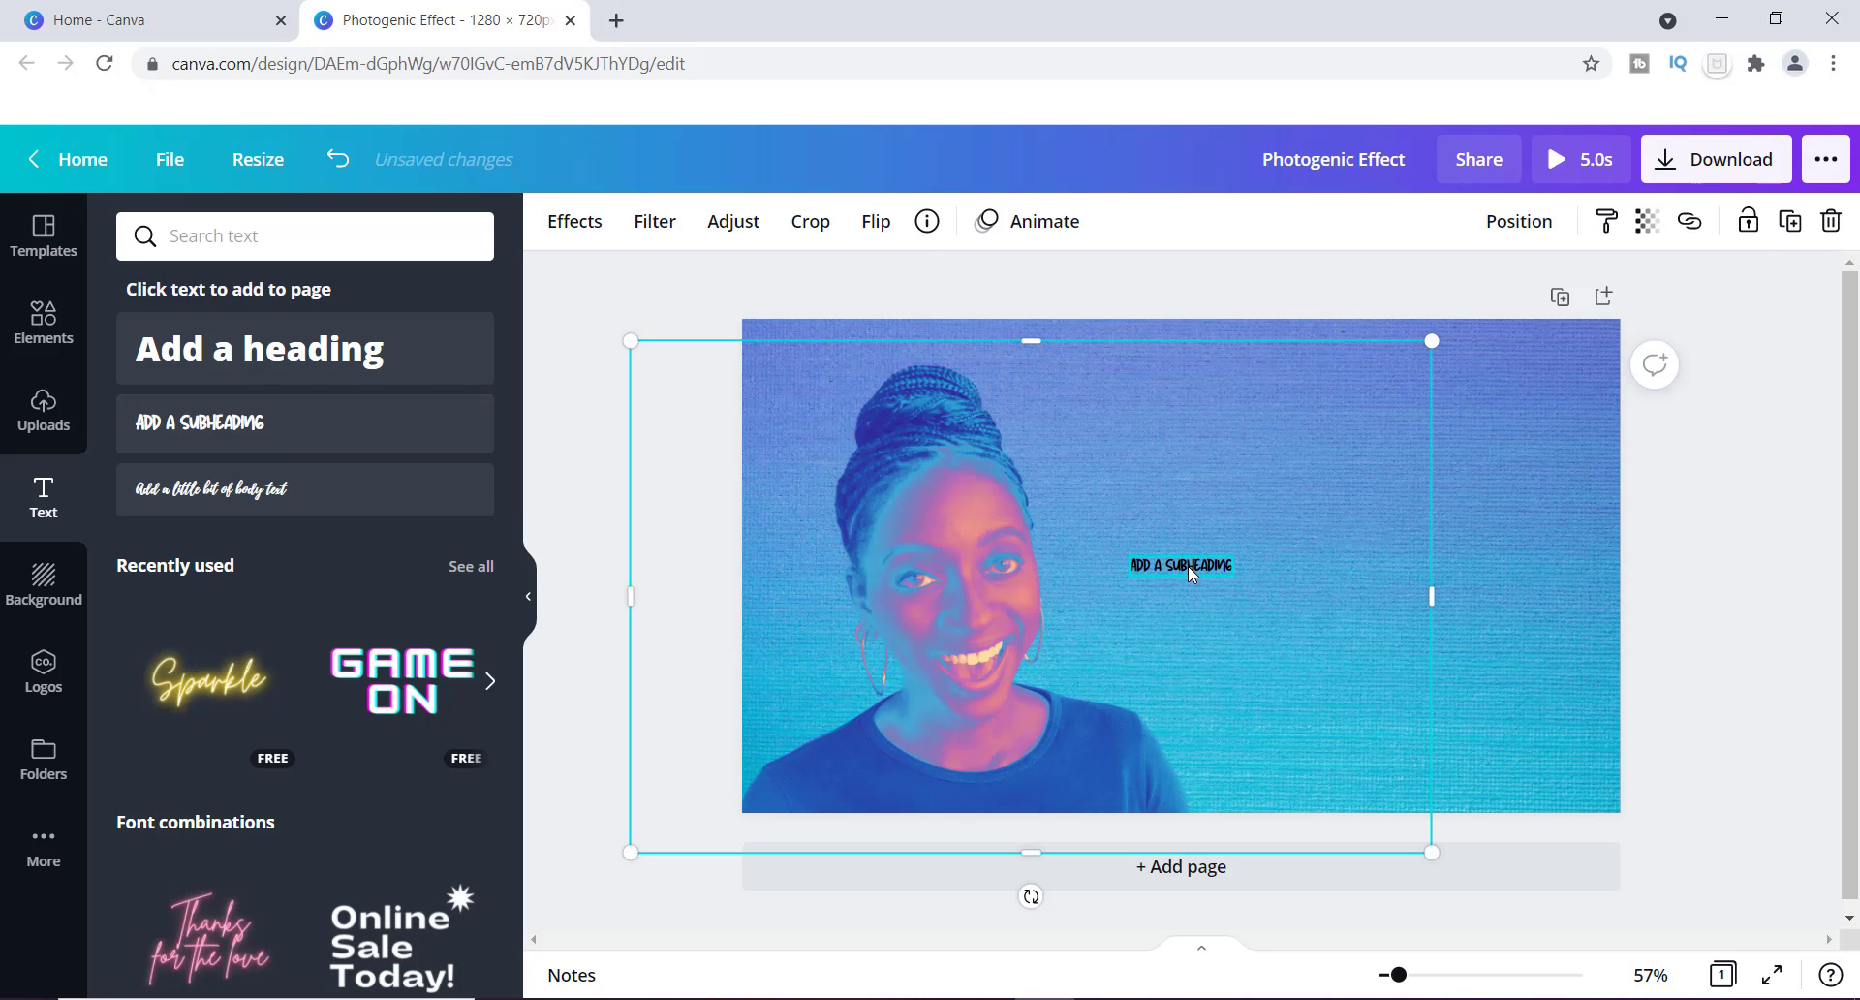
pyautogui.moveTo(1188, 566); pyautogui.dragTo(1396, 498)
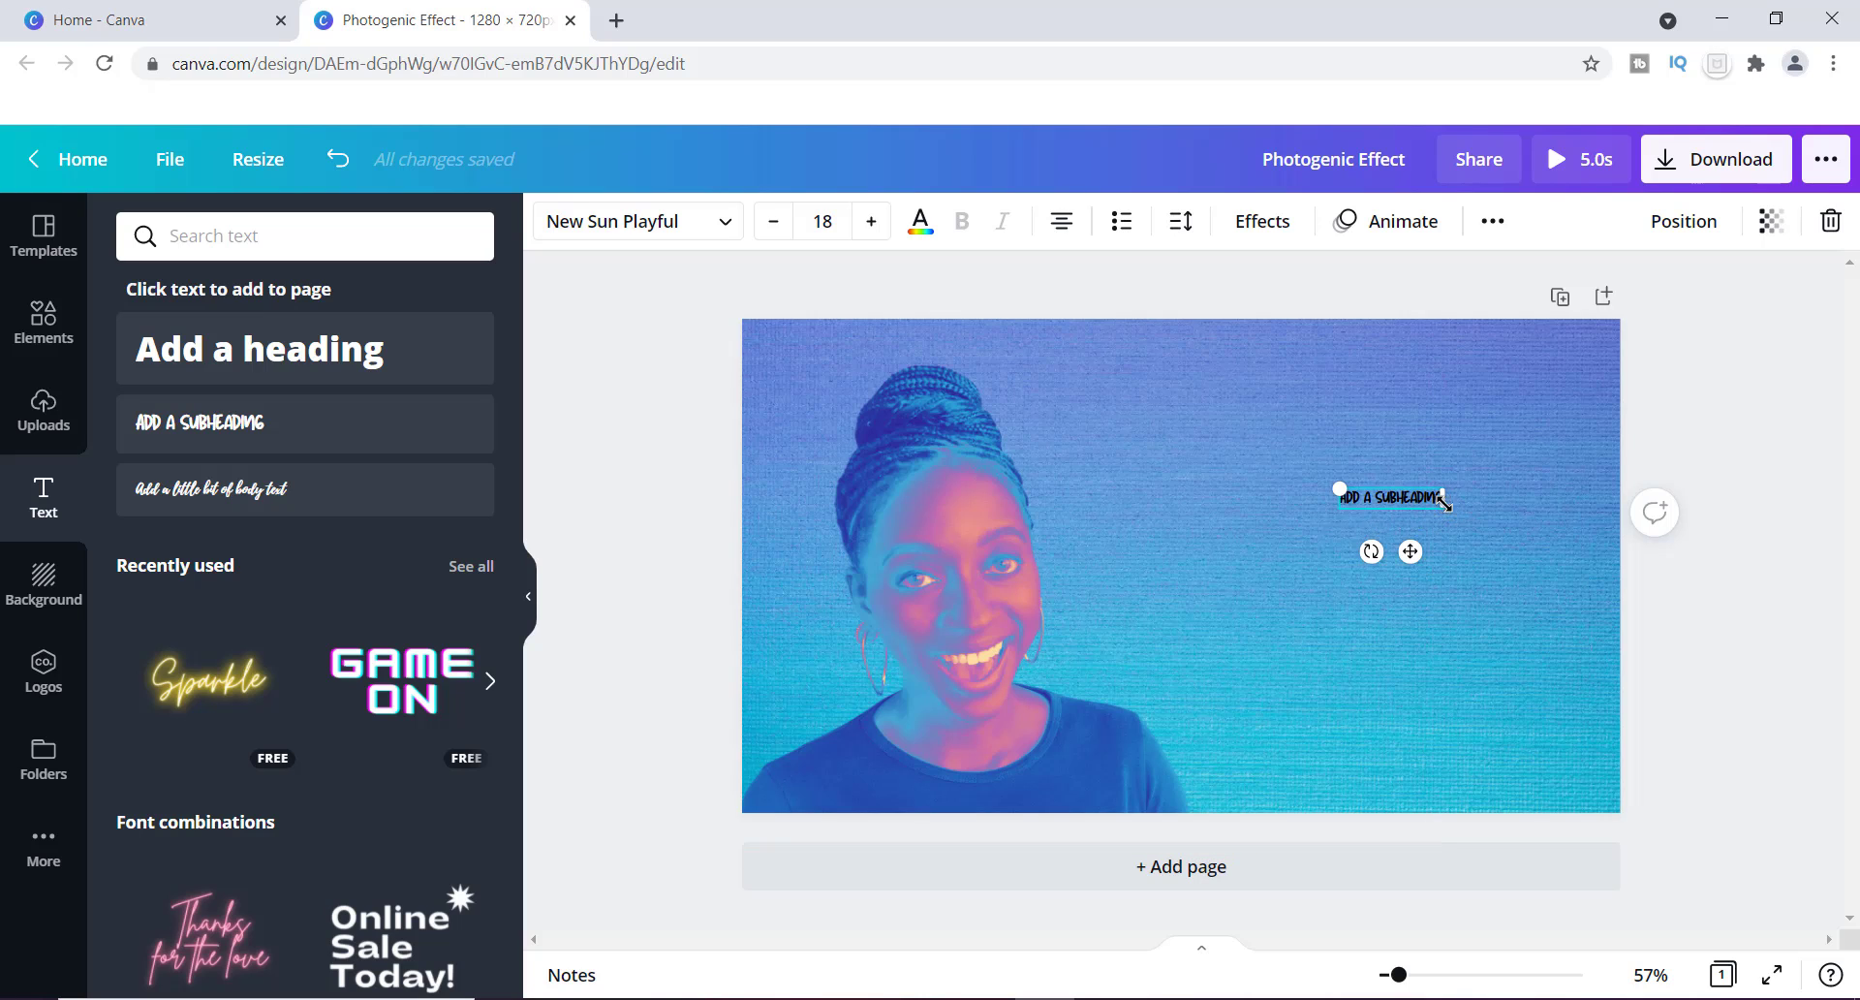
# Enlarge the subheading text to font size 37.9 and move it slightly up and to the left.
pyautogui.moveTo(1446, 511); pyautogui.dragTo(1548, 582)
pyautogui.click(1519, 534)
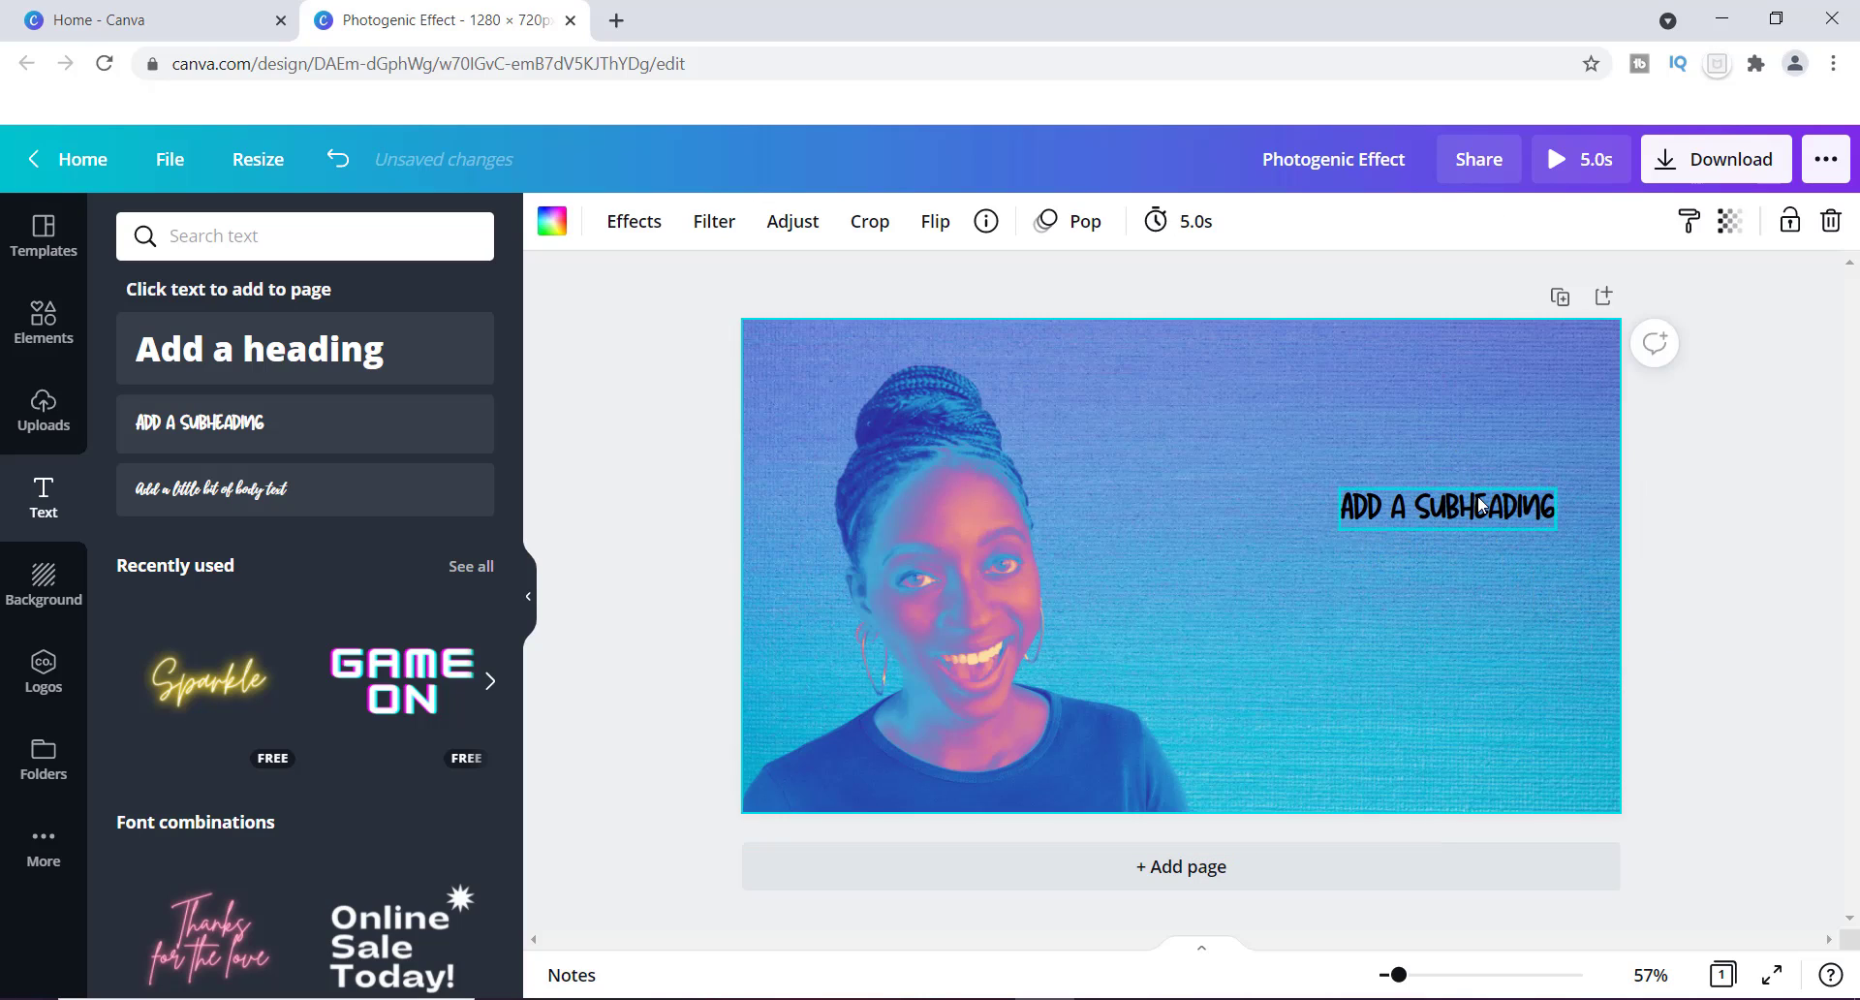
pyautogui.moveTo(1479, 499); pyautogui.dragTo(1427, 464)
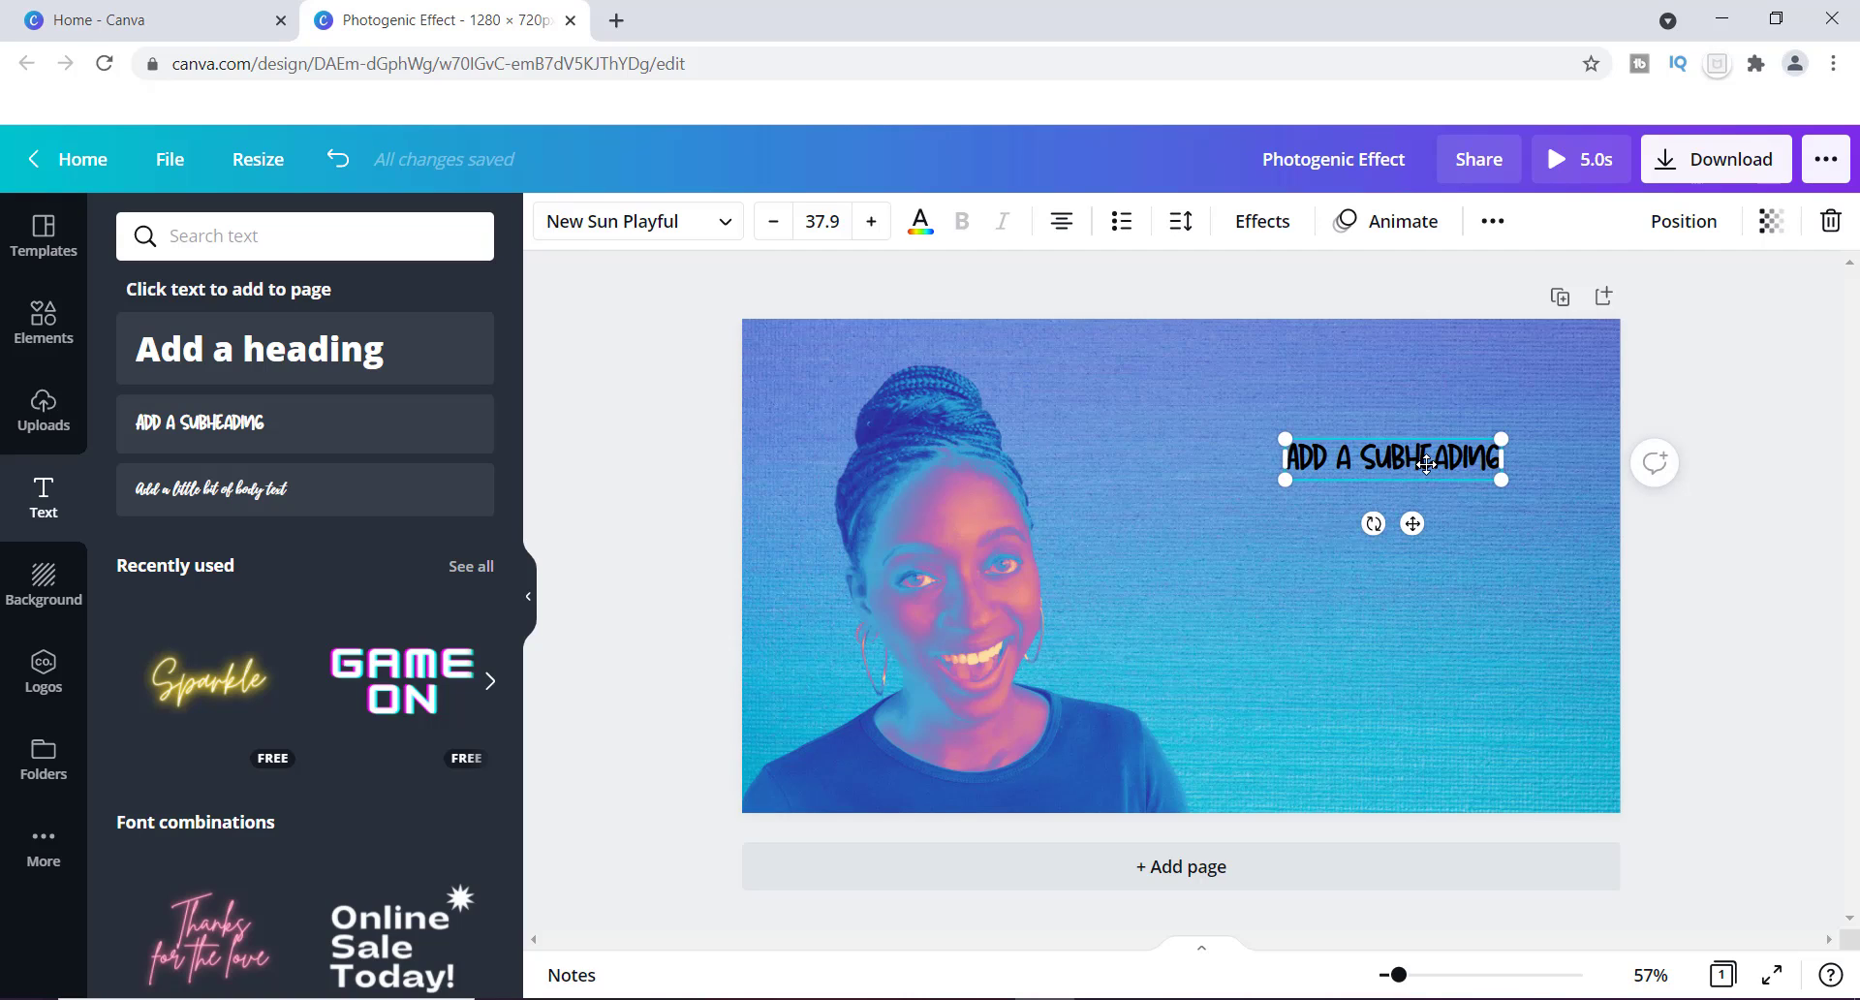
# Replace the subheading placeholder text with "Hi! My name is" followed by the person's first name.
pyautogui.doubleClick(1426, 463)
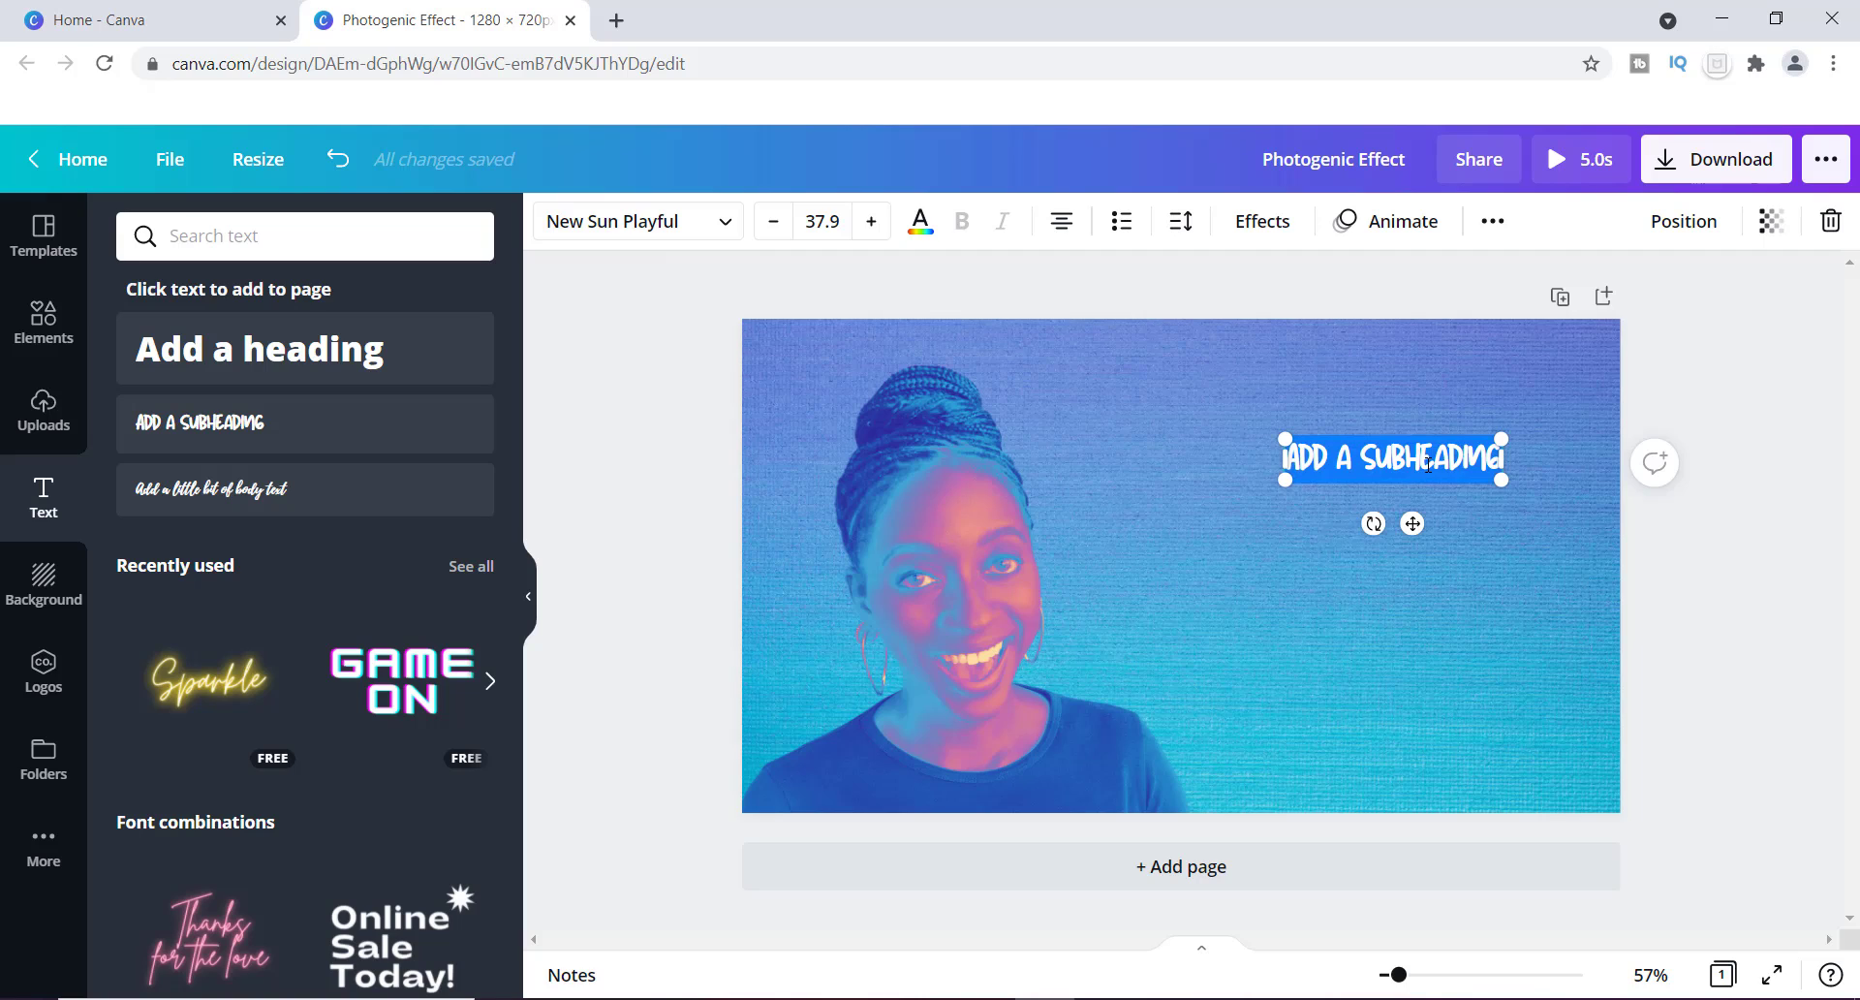
pyautogui.write('Hi! My na')
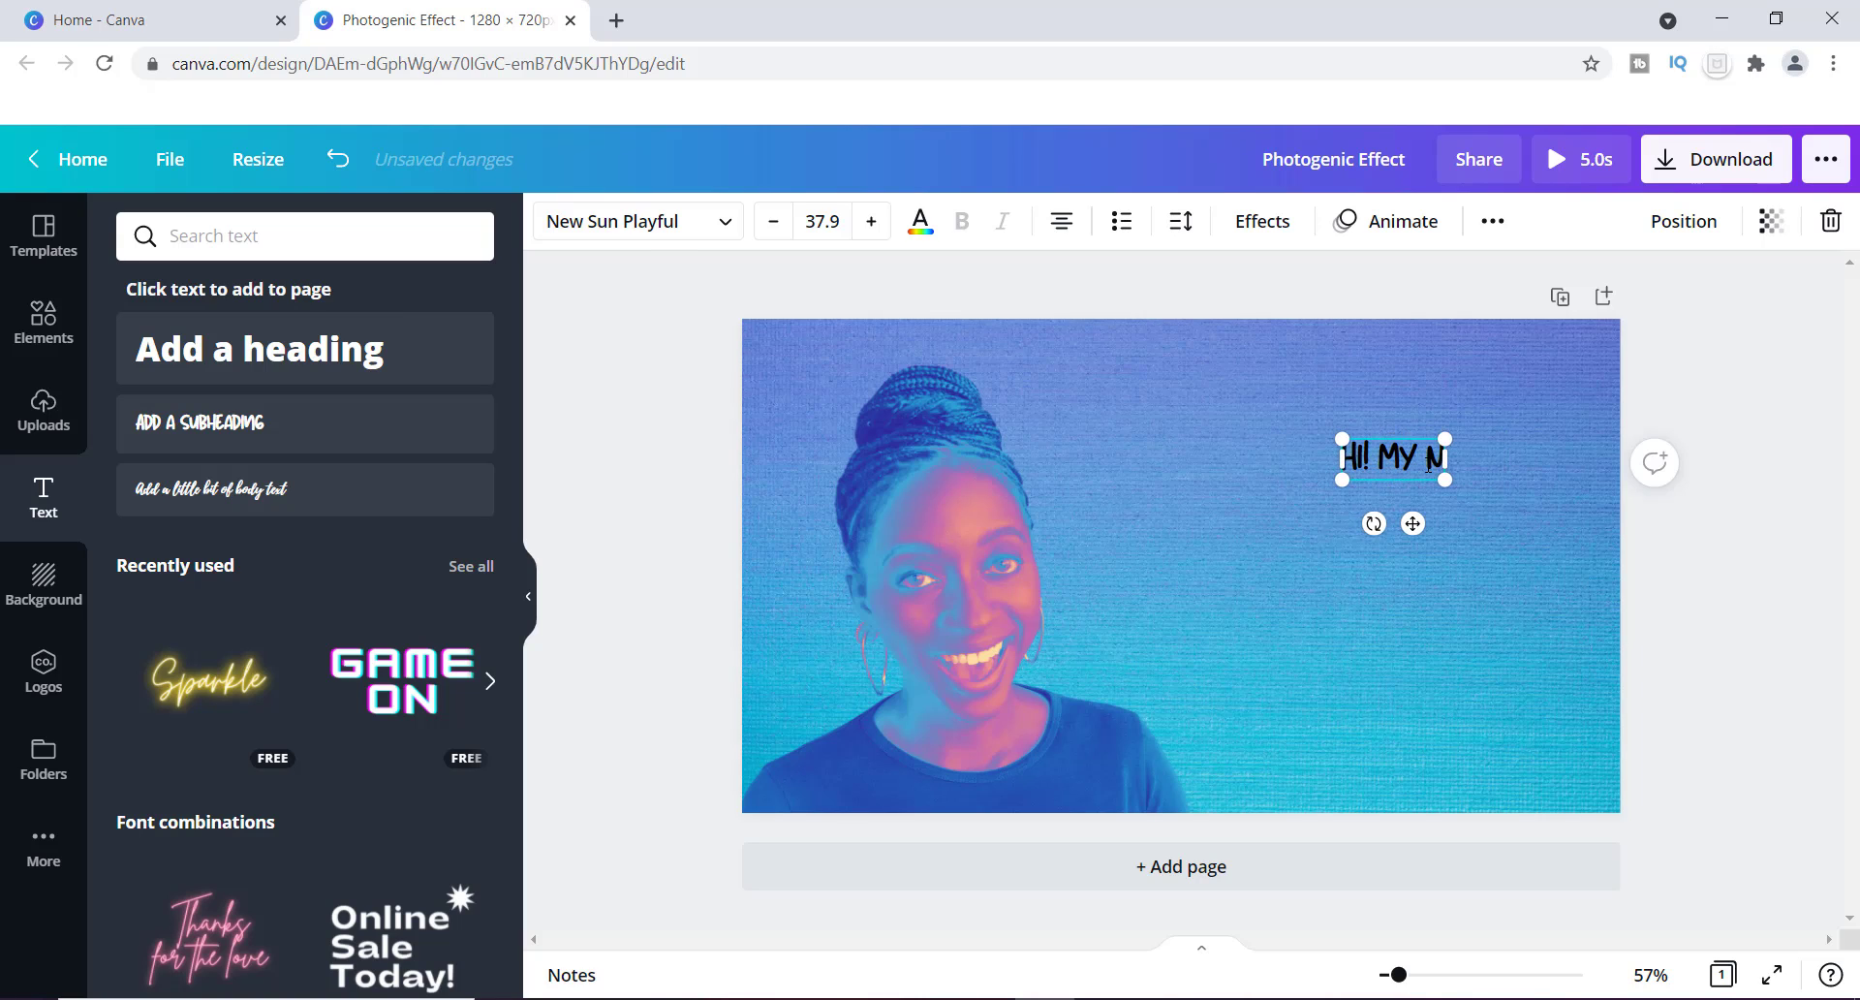
pyautogui.write('me')
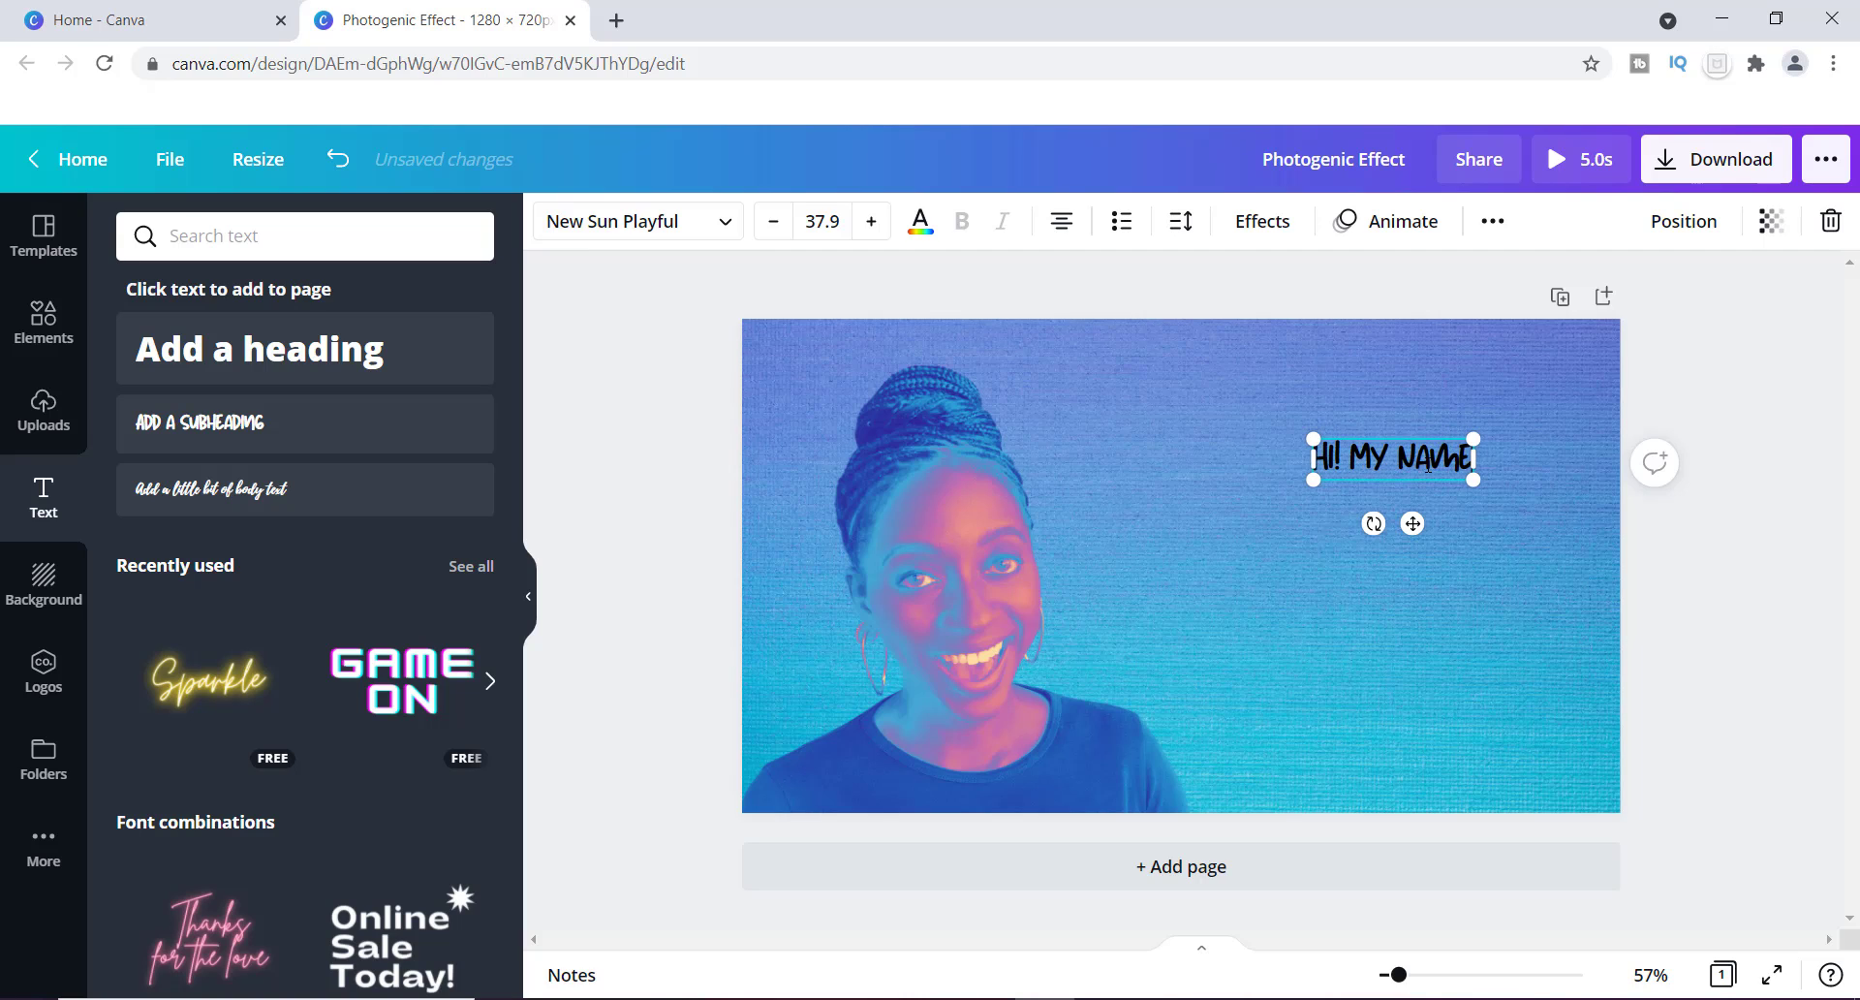
pyautogui.write(' i')
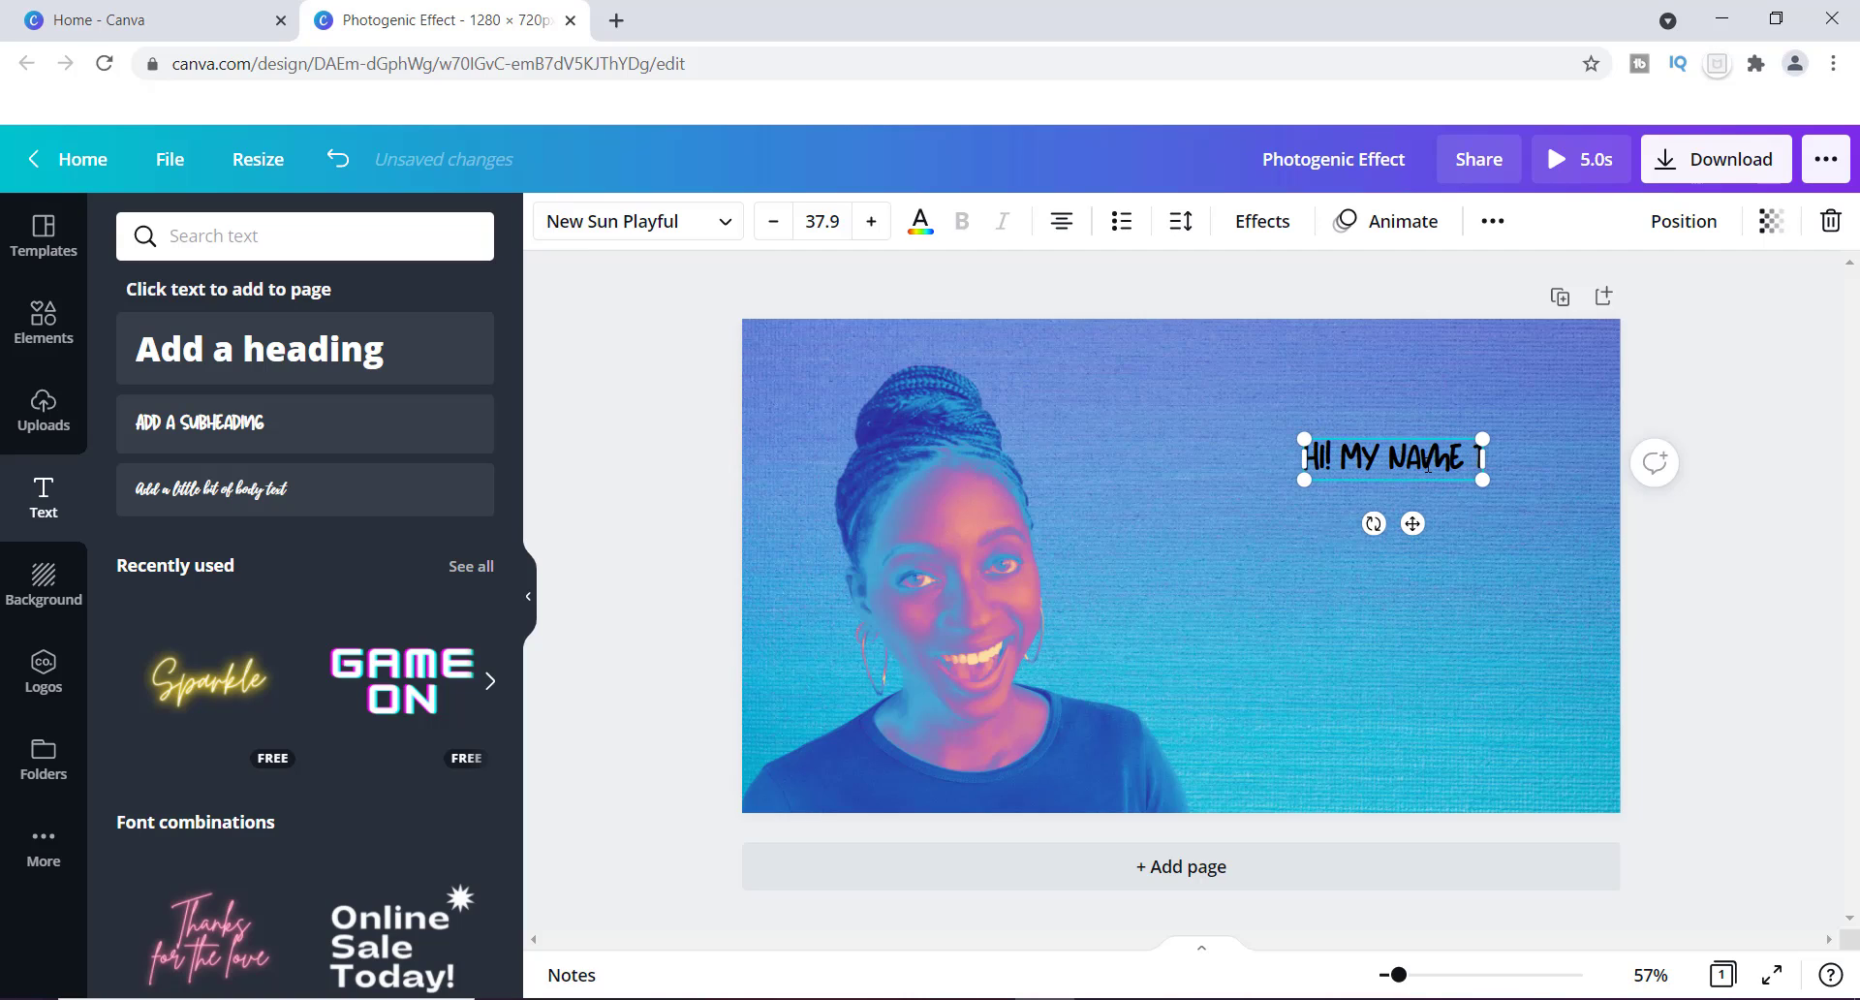
pyautogui.write('s tamil')
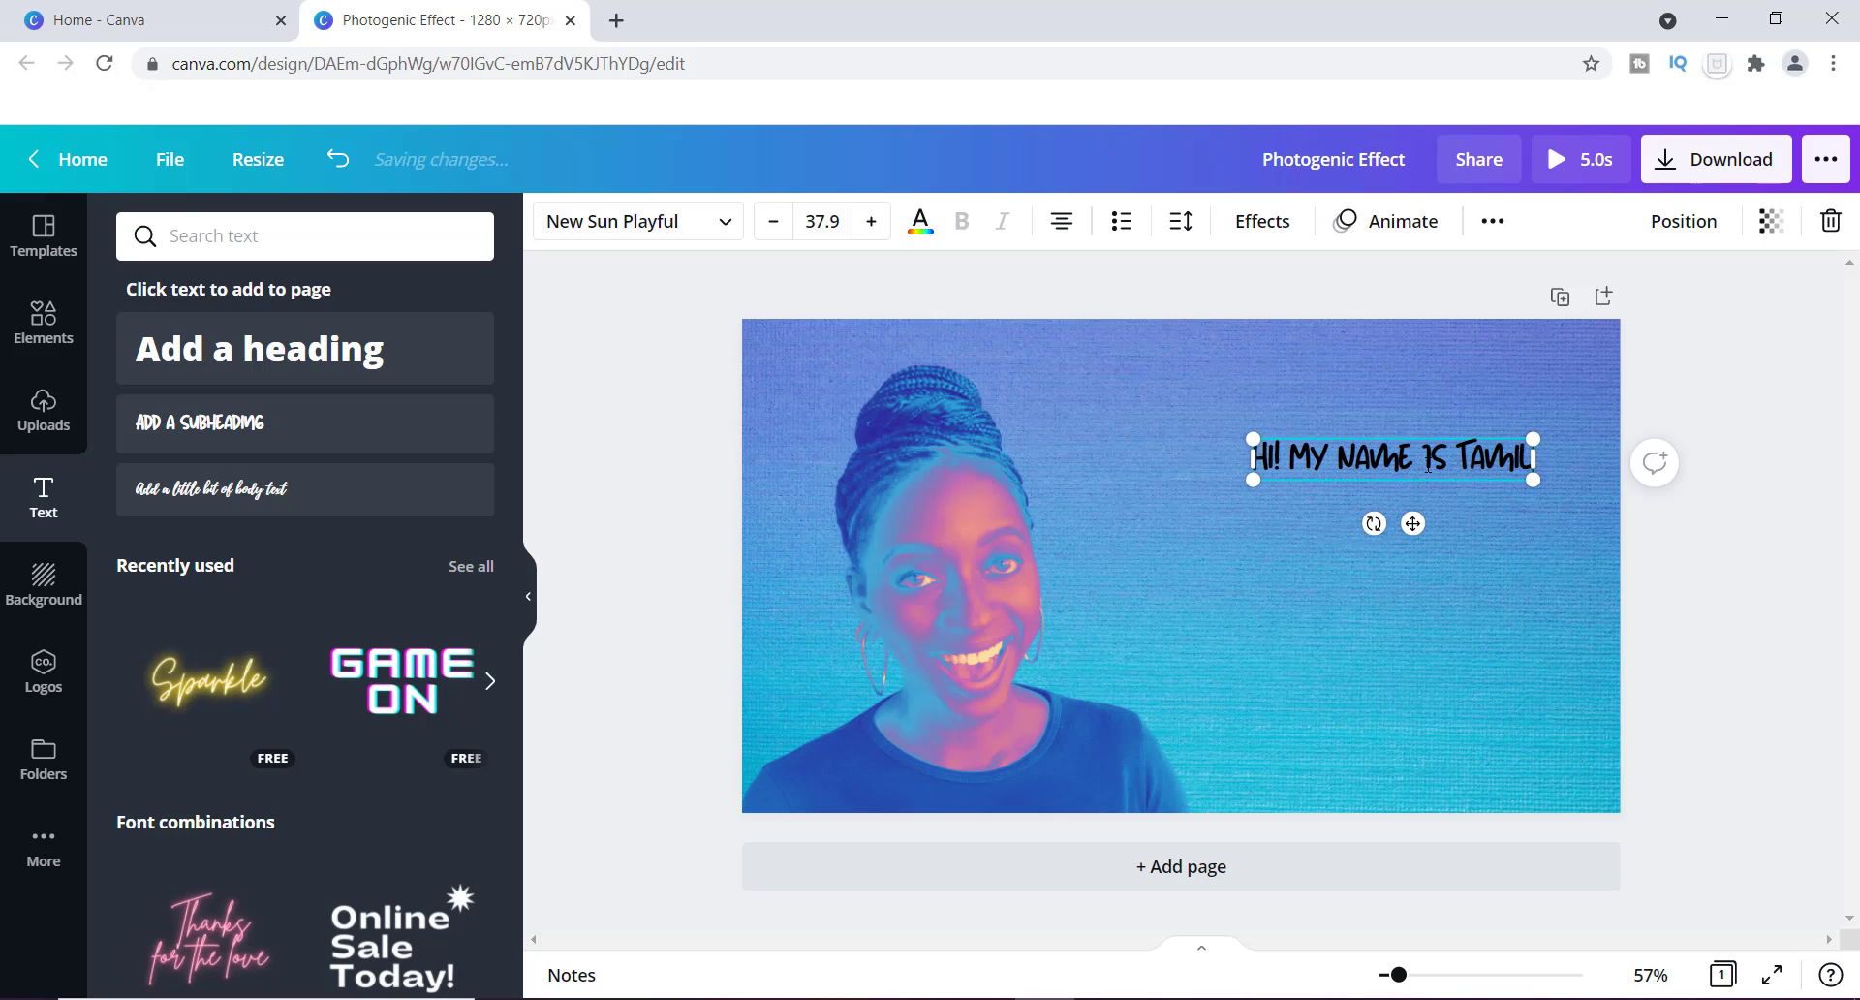
# Change the colour of the whole introduction text to the white from the document colors.
pyautogui.tripleClick(1441, 466)
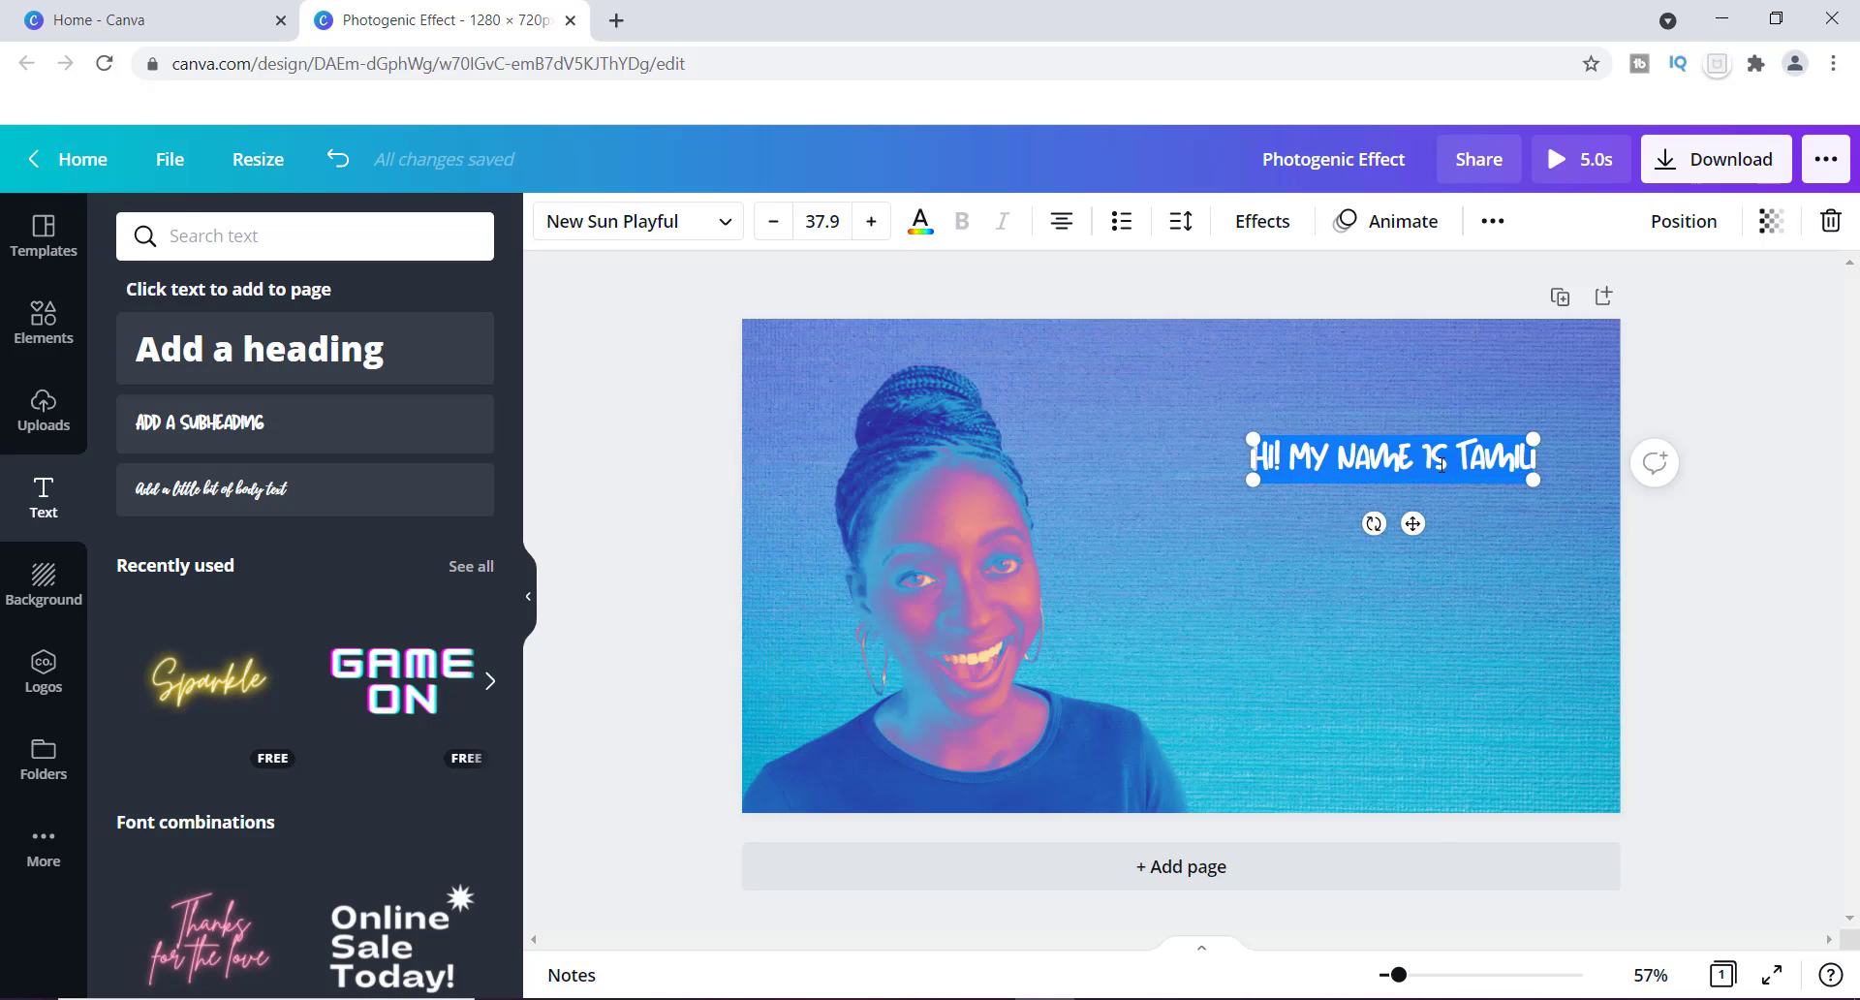
pyautogui.click(921, 225)
pyautogui.click(270, 356)
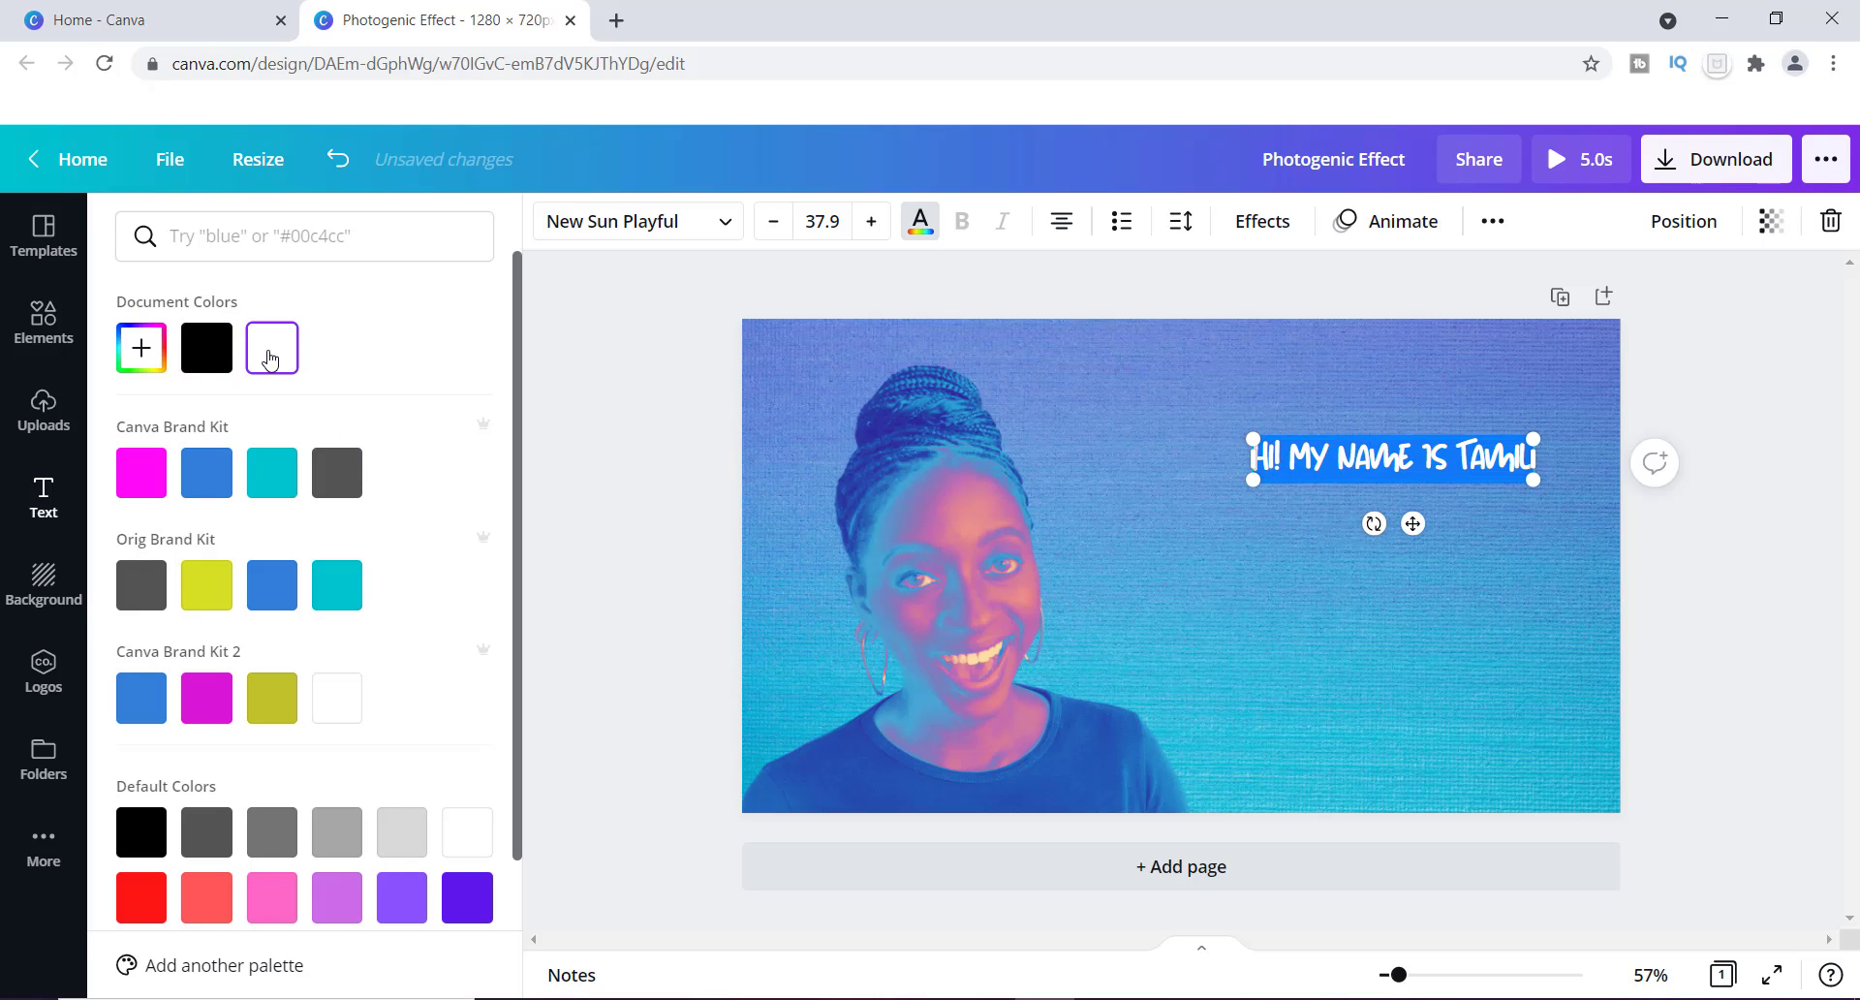
pyautogui.click(1318, 568)
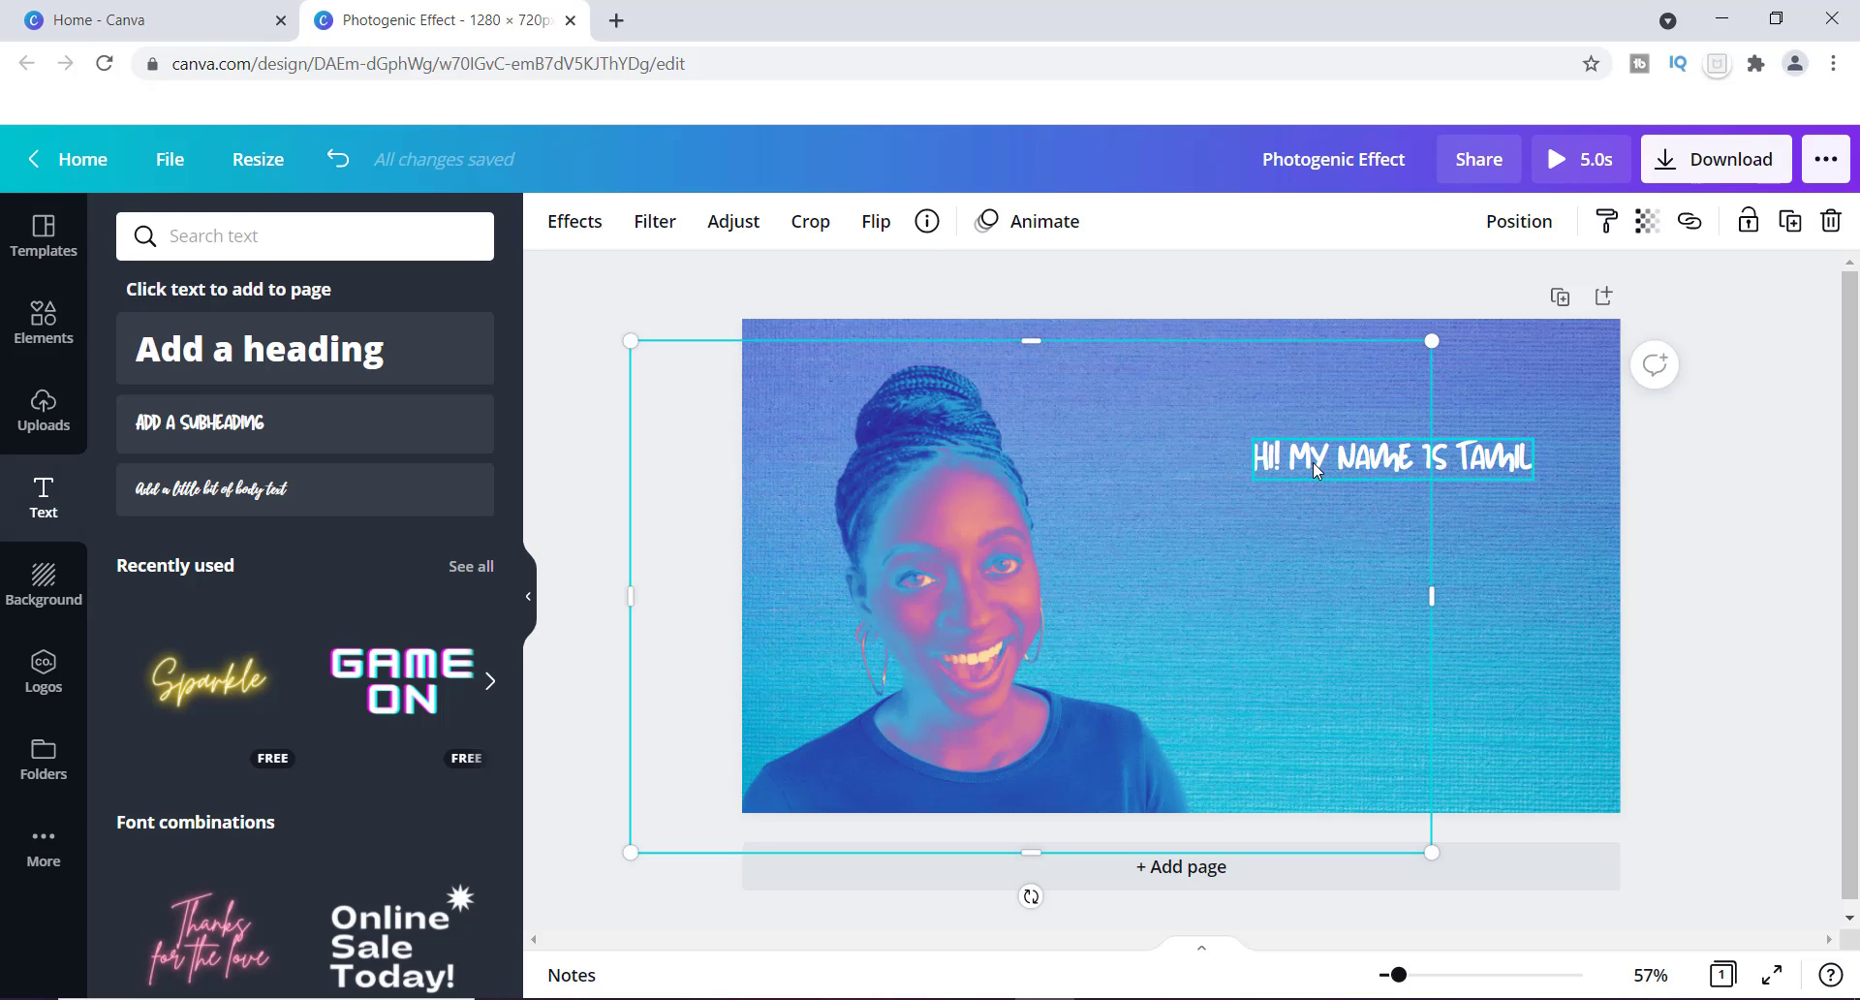
# Duplicate the white introduction text and place the copy directly below the original, aligned with it.
pyautogui.click(1312, 462)
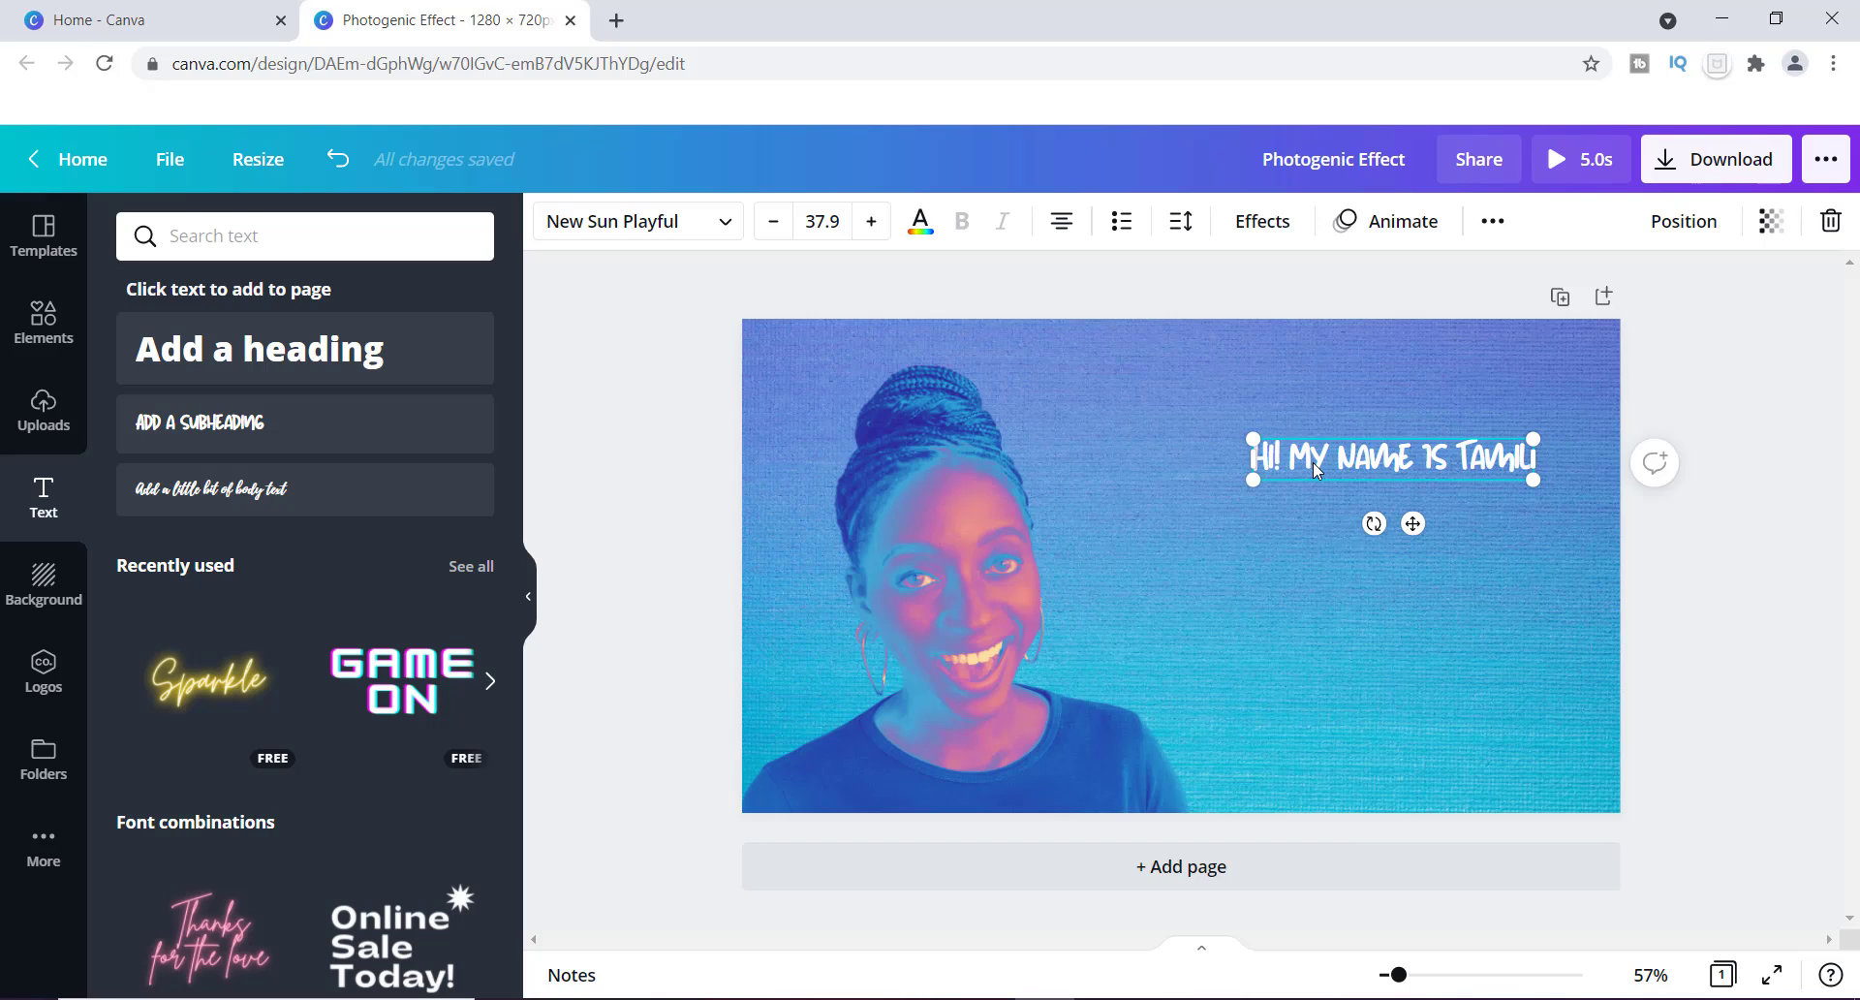
pyautogui.hotkey('ctrl', 'd')
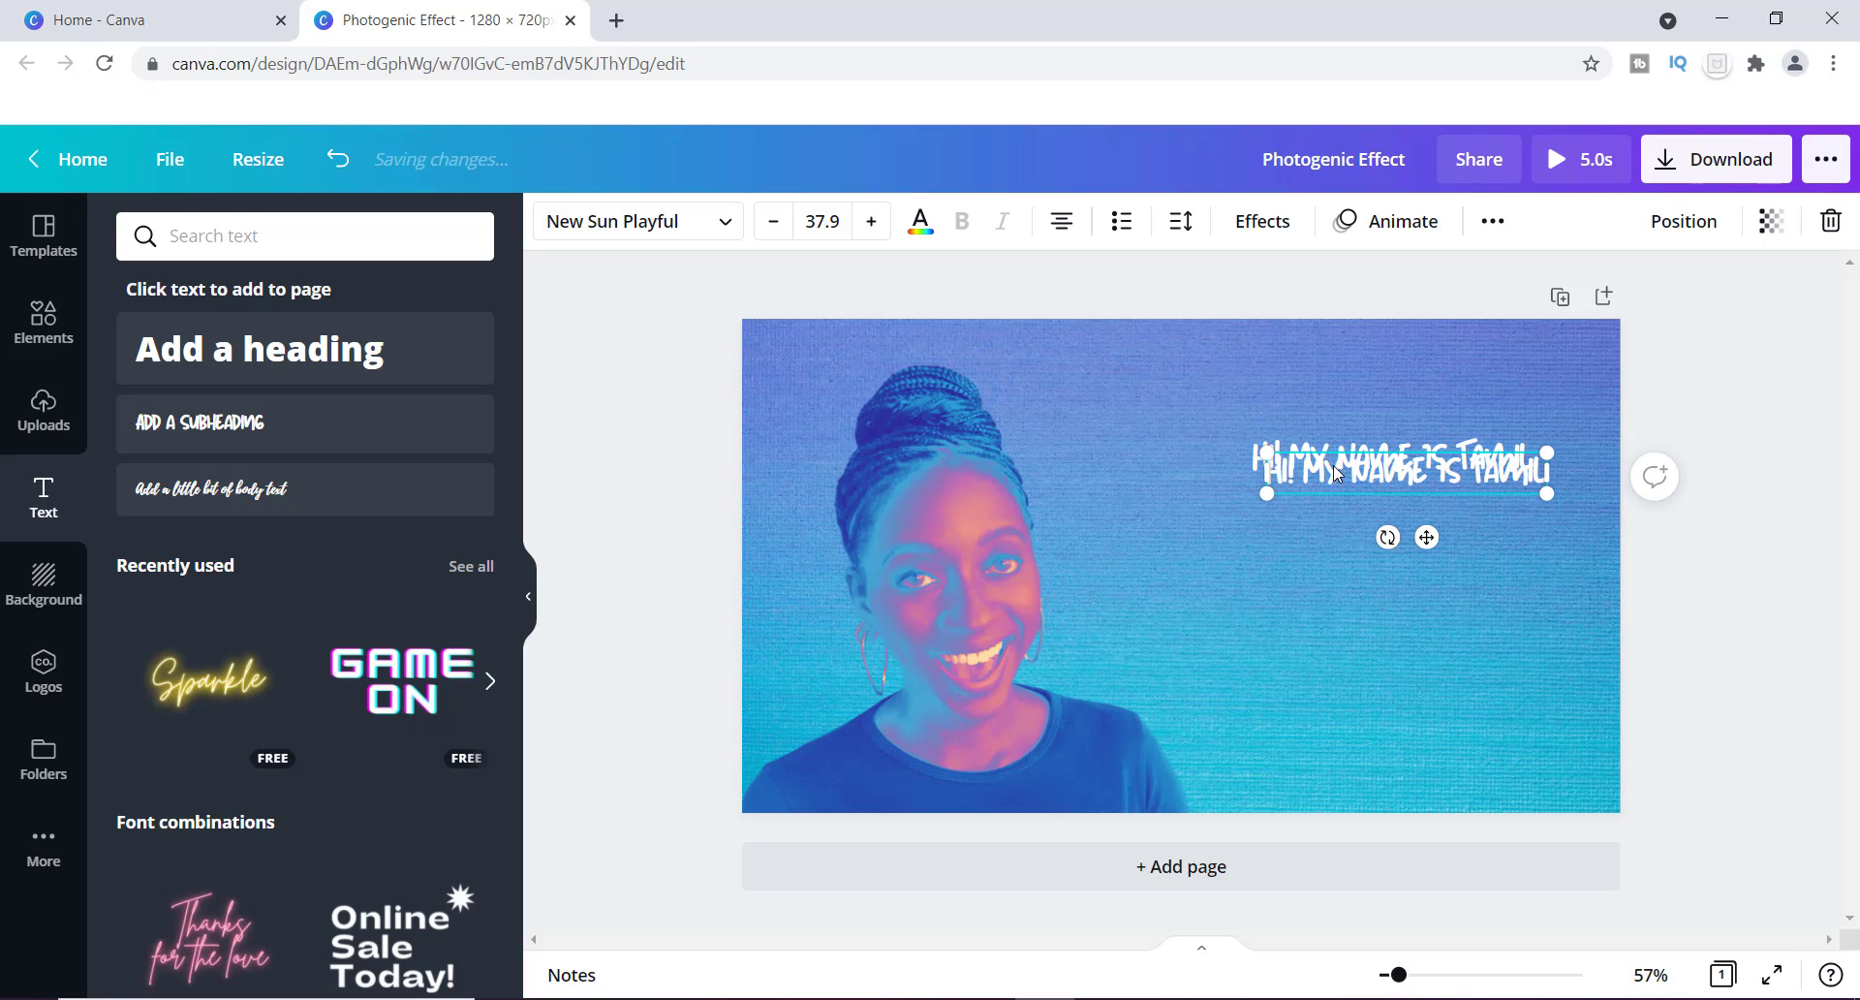
pyautogui.moveTo(1333, 465); pyautogui.dragTo(1324, 539)
pyautogui.click(1328, 557)
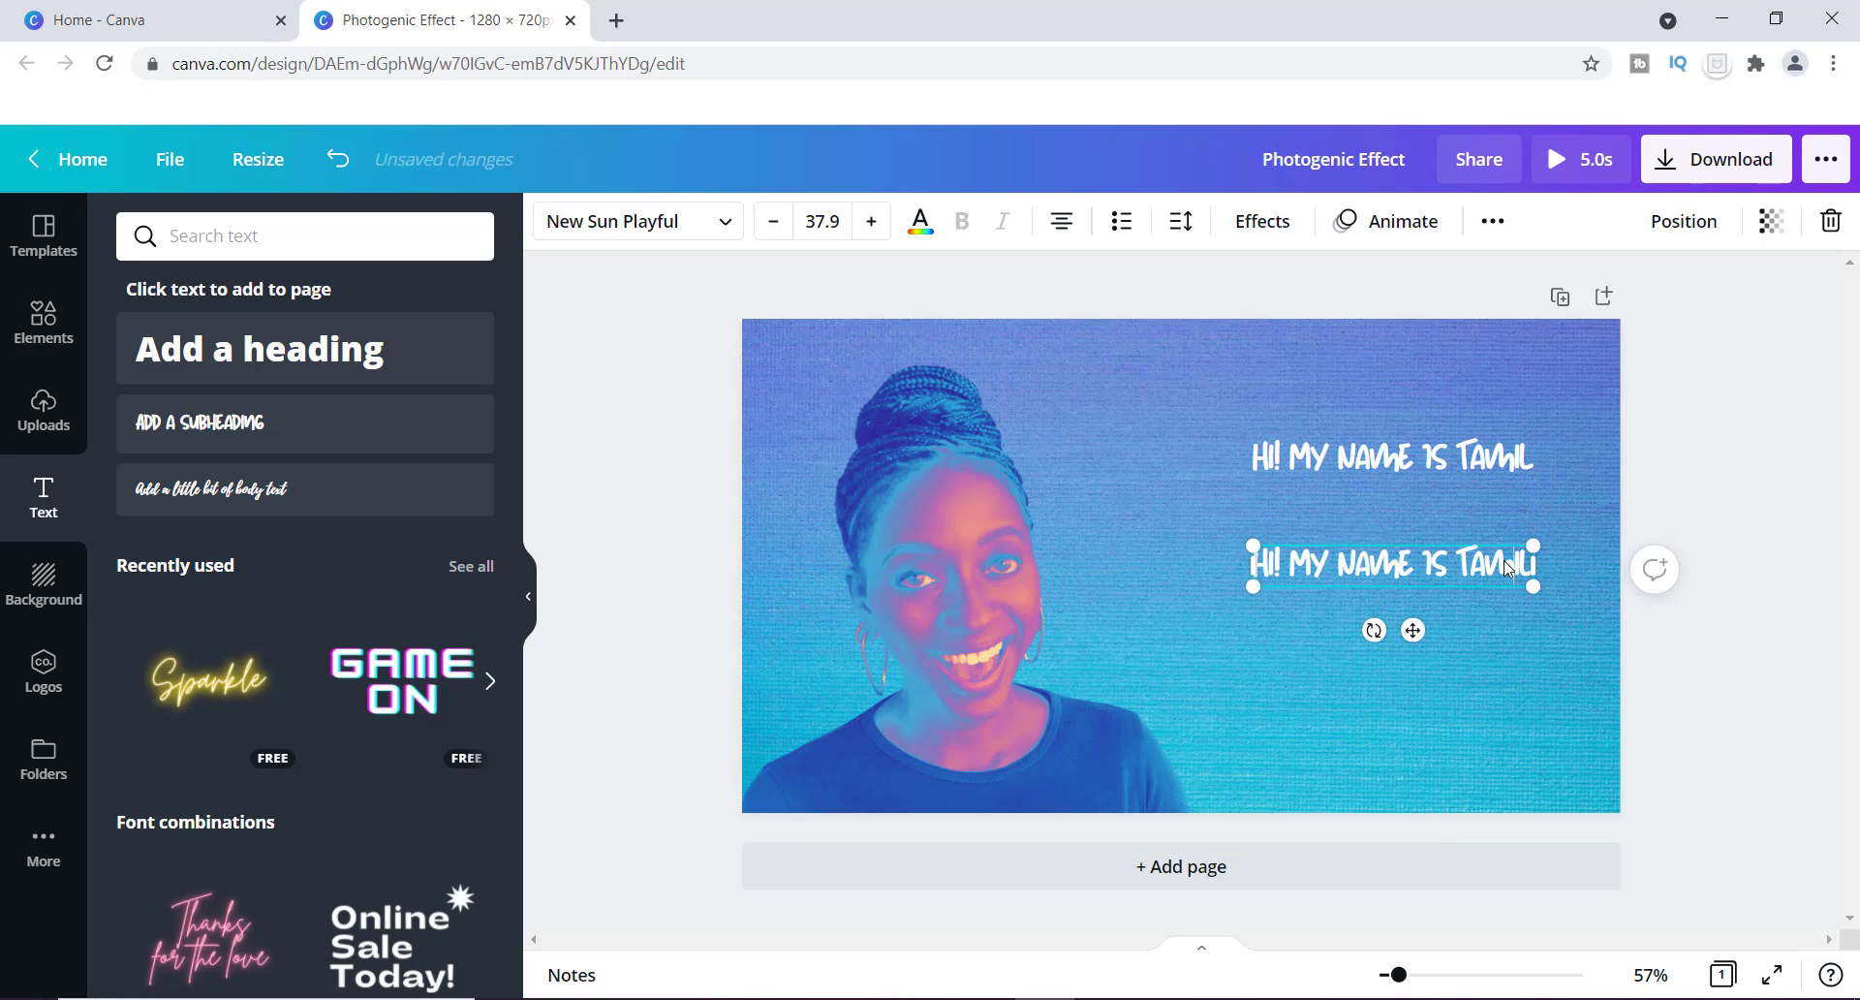
# Shorten the duplicated text to "Hi!" and set its font to Open Sans Extra Bold.
pyautogui.doubleClick(1497, 564)
pyautogui.press('BackSpace')
pyautogui.press('BackSpace')
pyautogui.press('BackSpace')
pyautogui.press('BackSpace')
pyautogui.press('BackSpace')
pyautogui.press('BackSpace')
pyautogui.press('BackSpace')
pyautogui.press('BackSpace')
pyautogui.press('BackSpace')
pyautogui.press('BackSpace')
pyautogui.press('BackSpace')
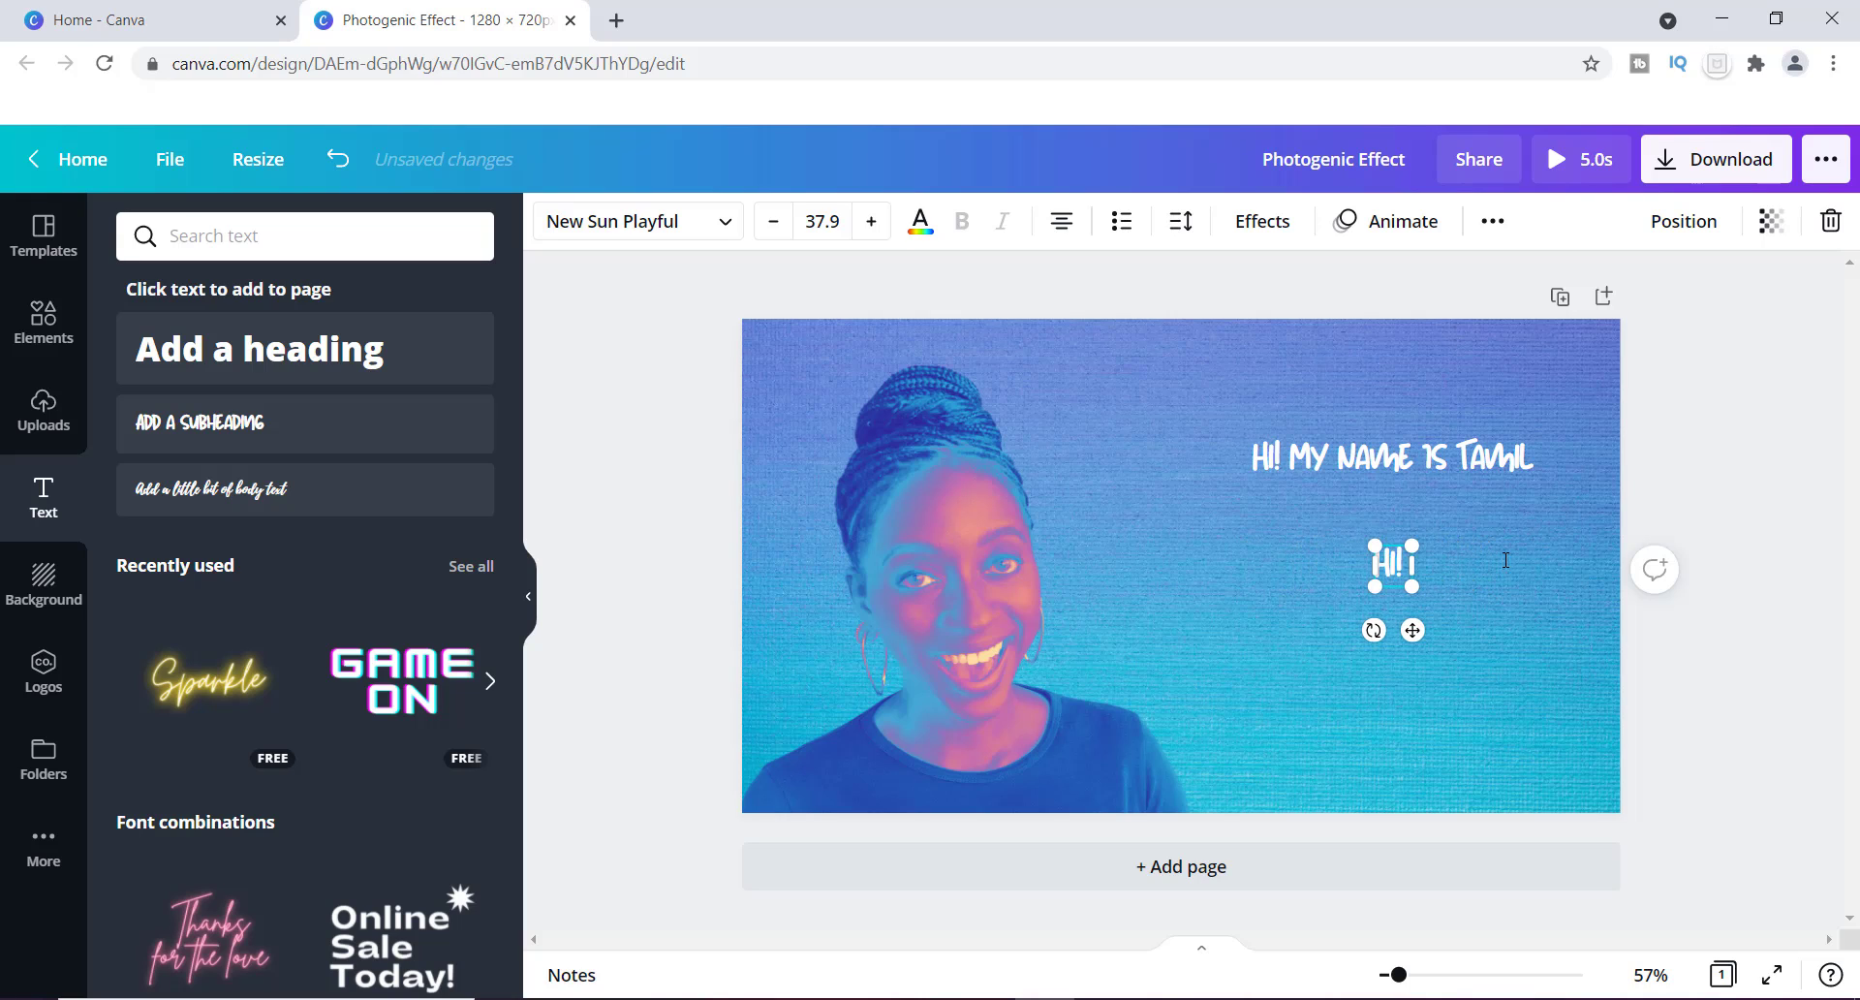
pyautogui.moveTo(1407, 570); pyautogui.dragTo(1366, 572)
pyautogui.click(724, 223)
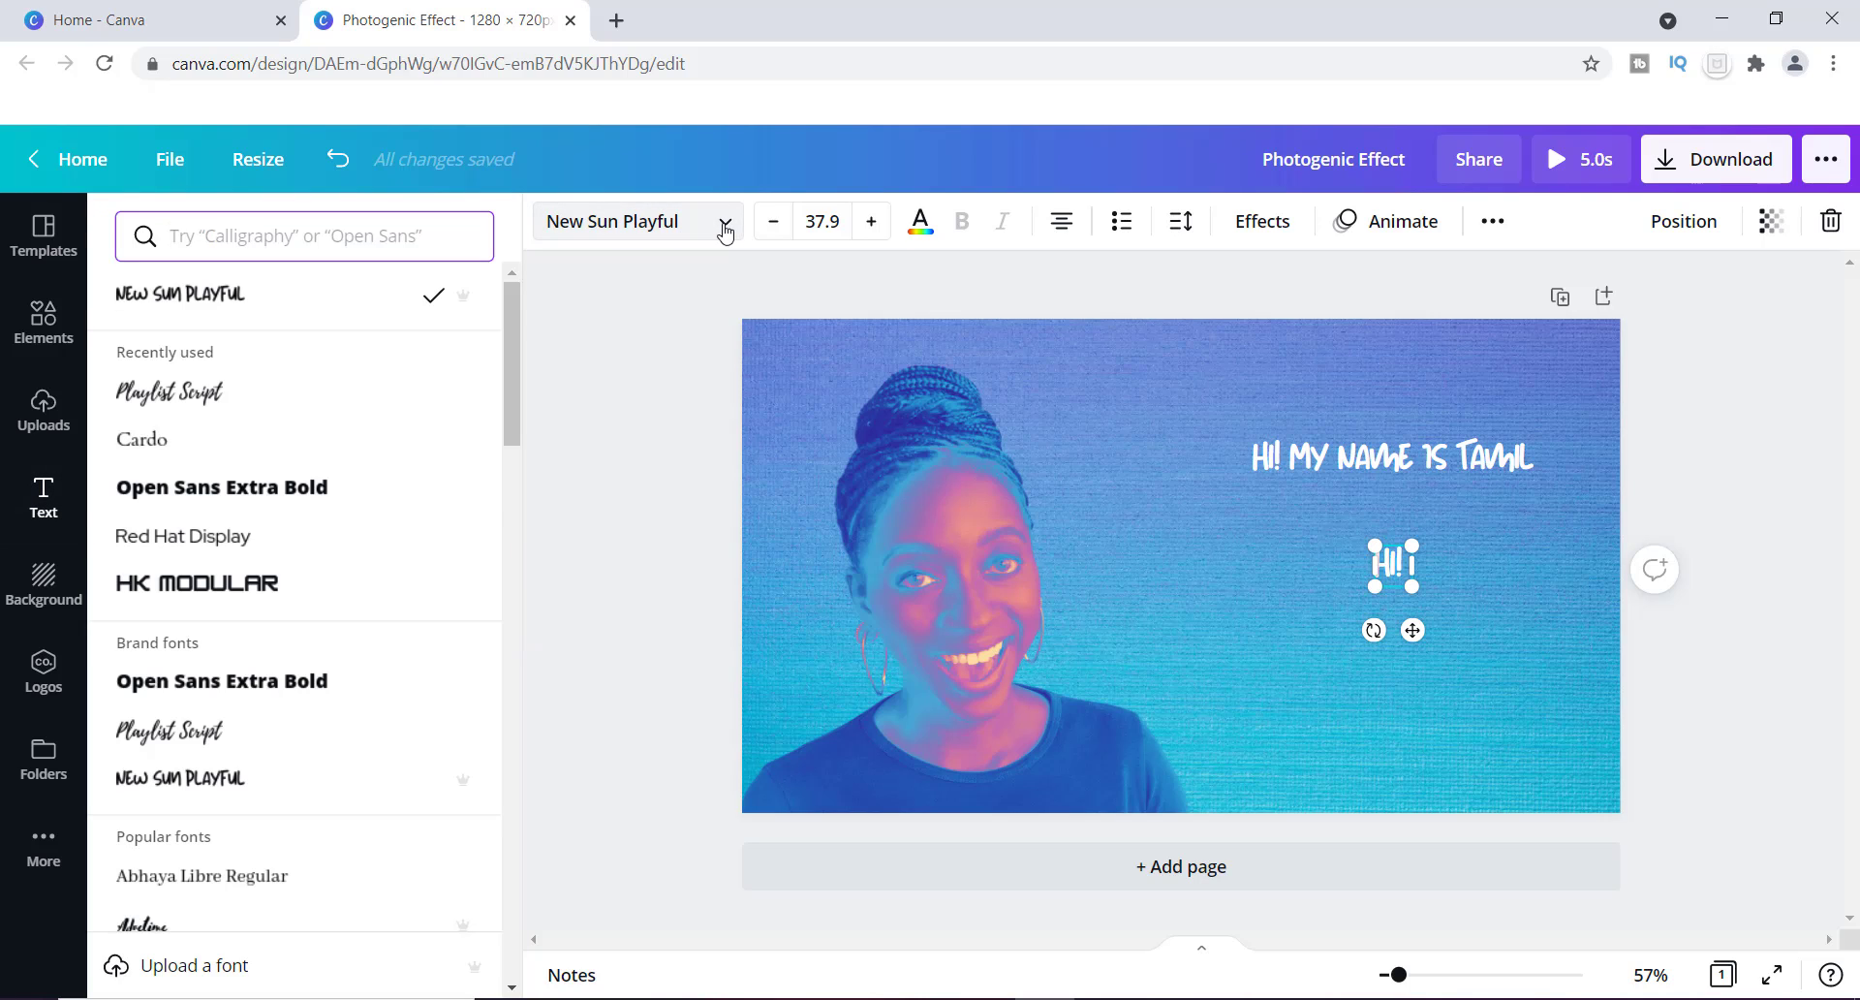
pyautogui.click(283, 487)
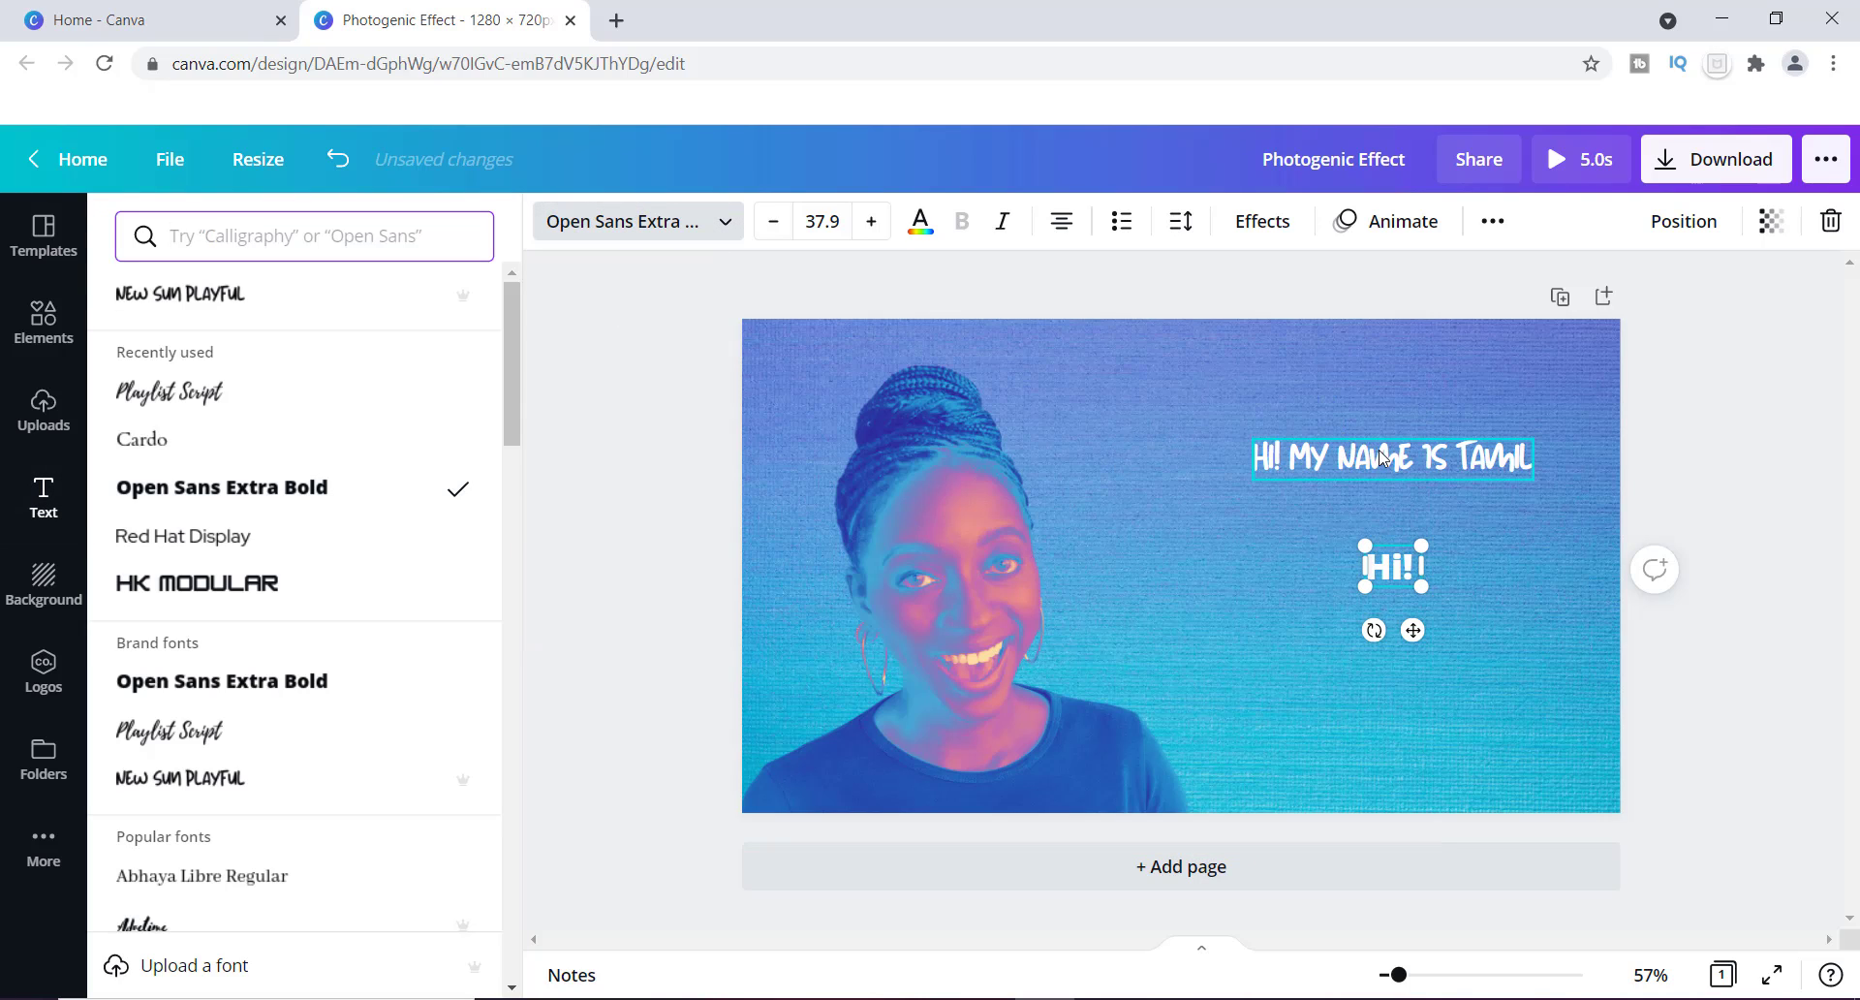
# Move the introduction line down slightly and remove "Hi!" from its beginning so it starts with "My name is".
pyautogui.moveTo(1376, 452); pyautogui.dragTo(1380, 501)
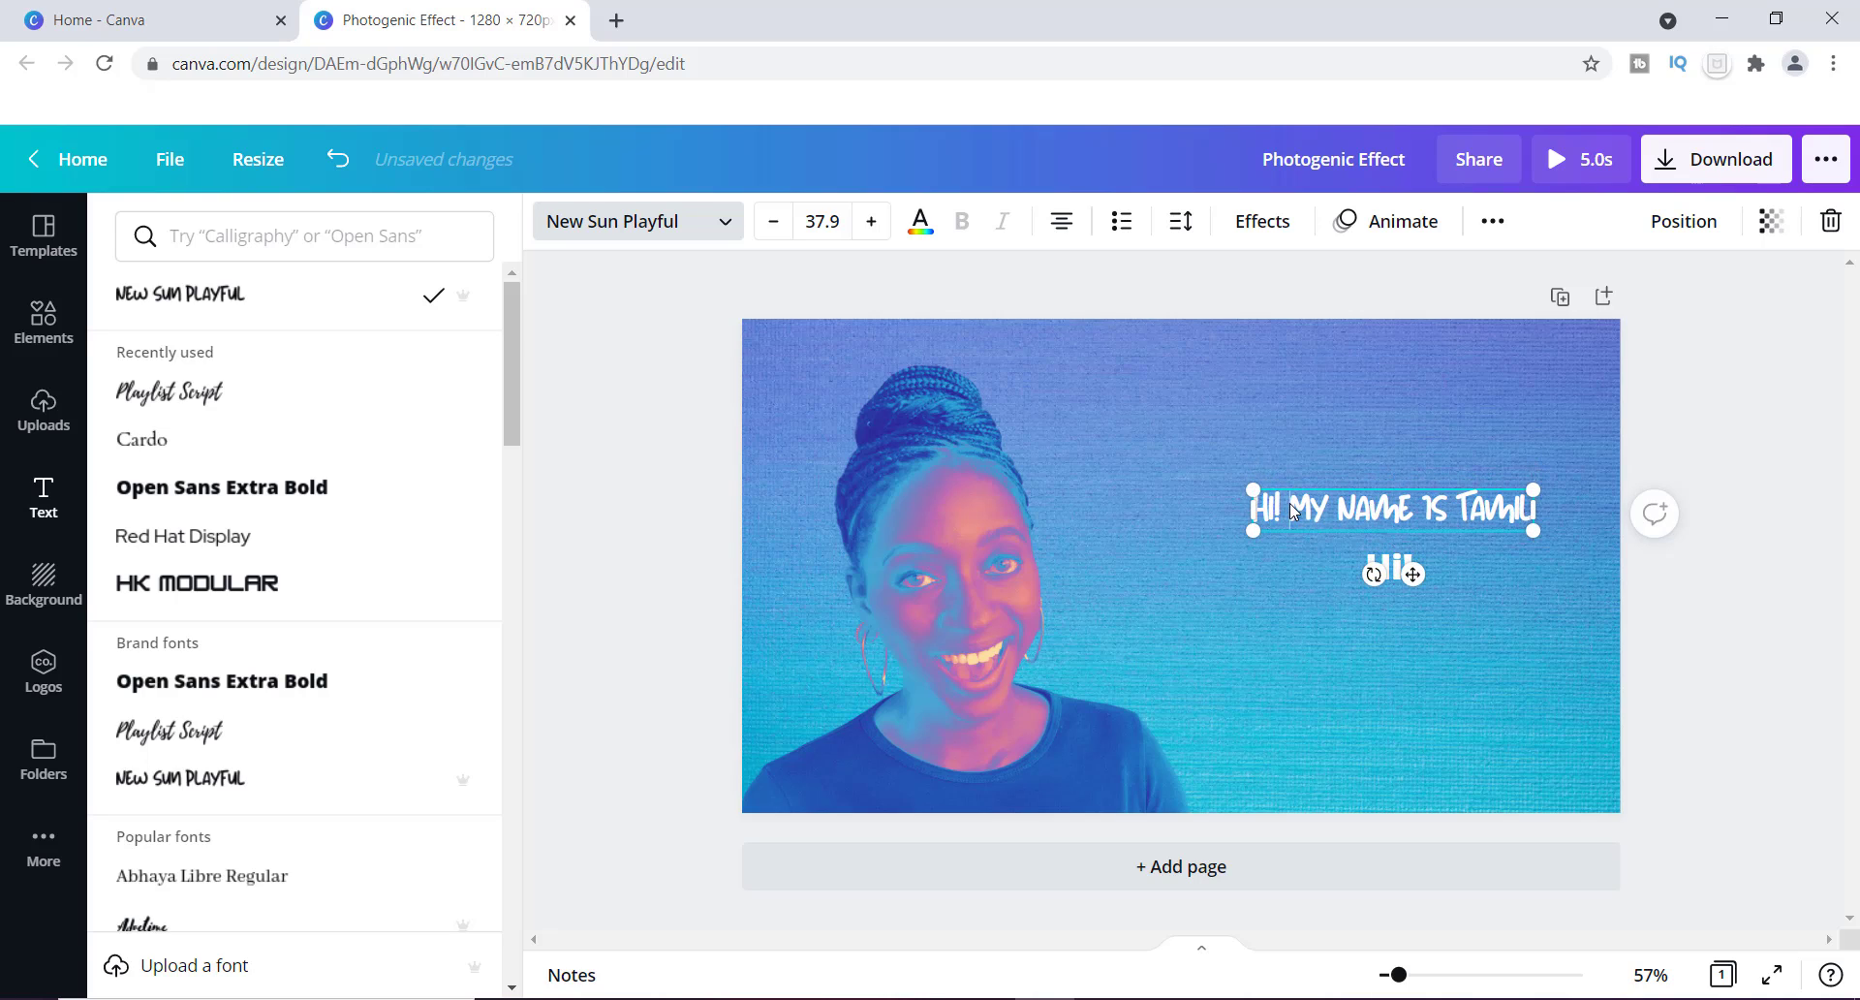
pyautogui.tripleClick(1294, 504)
pyautogui.click(1285, 507)
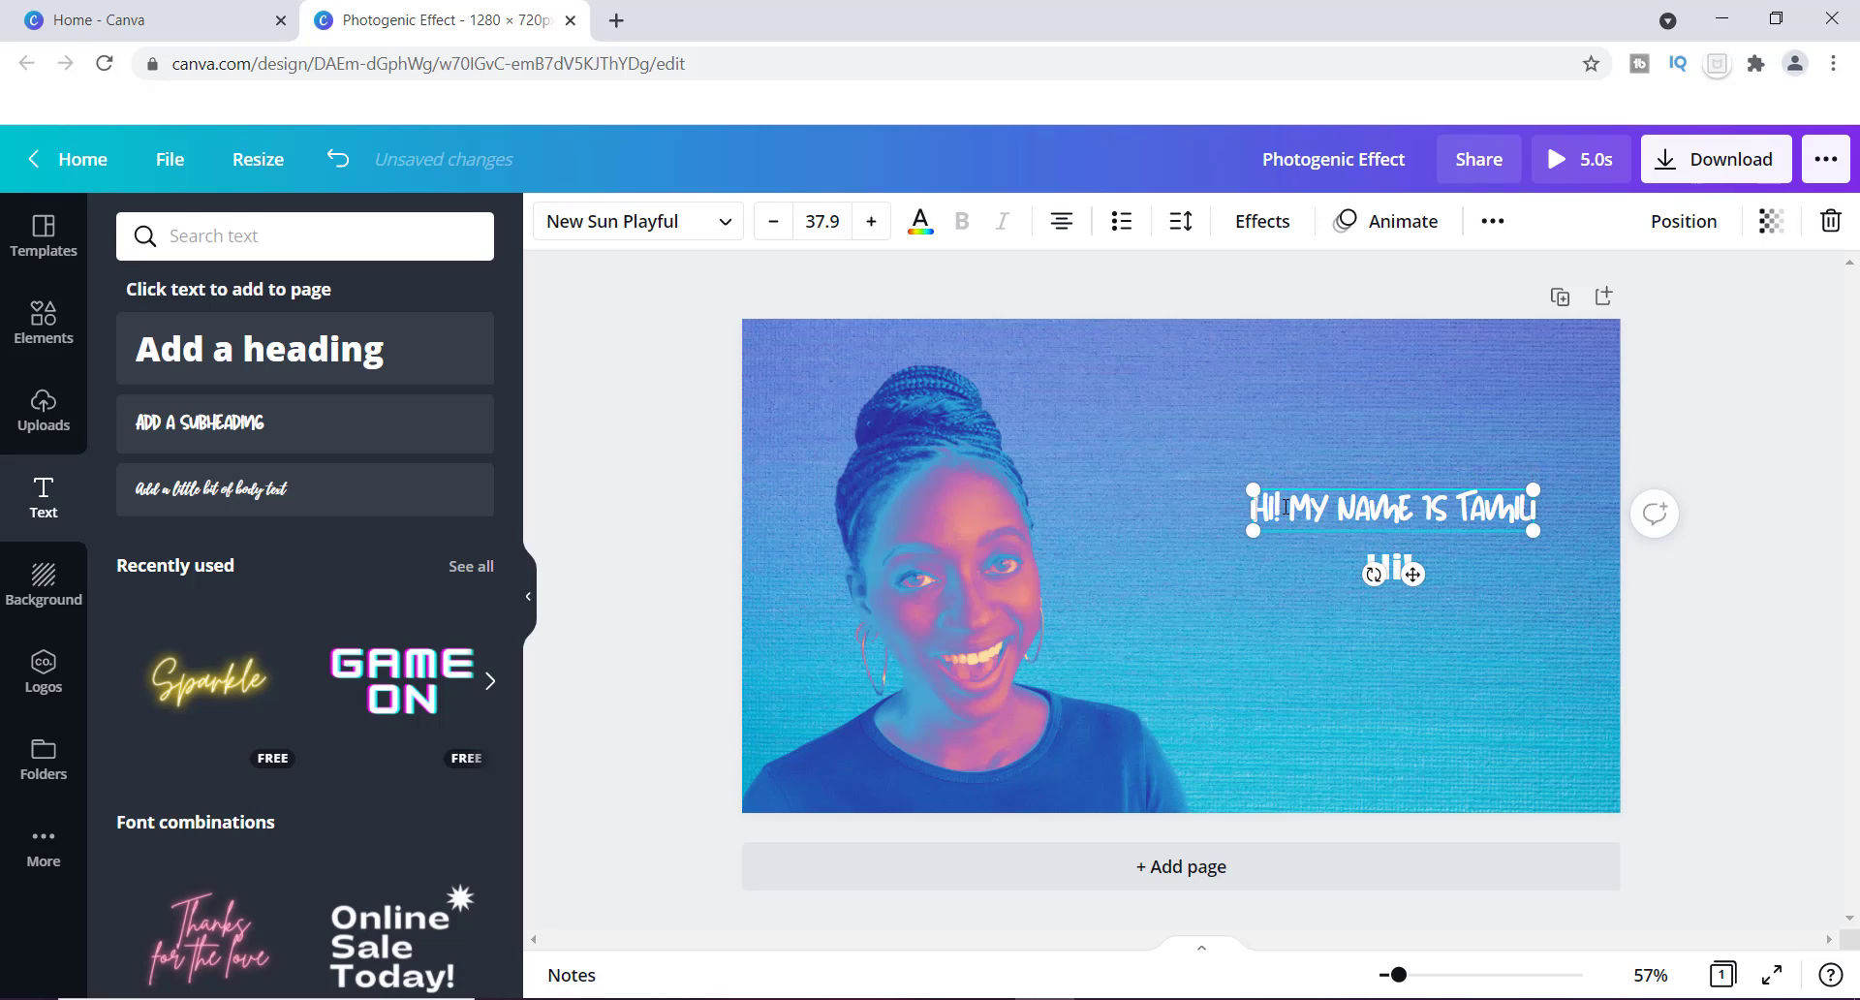
pyautogui.press('BackSpace')
pyautogui.press('BackSpace')
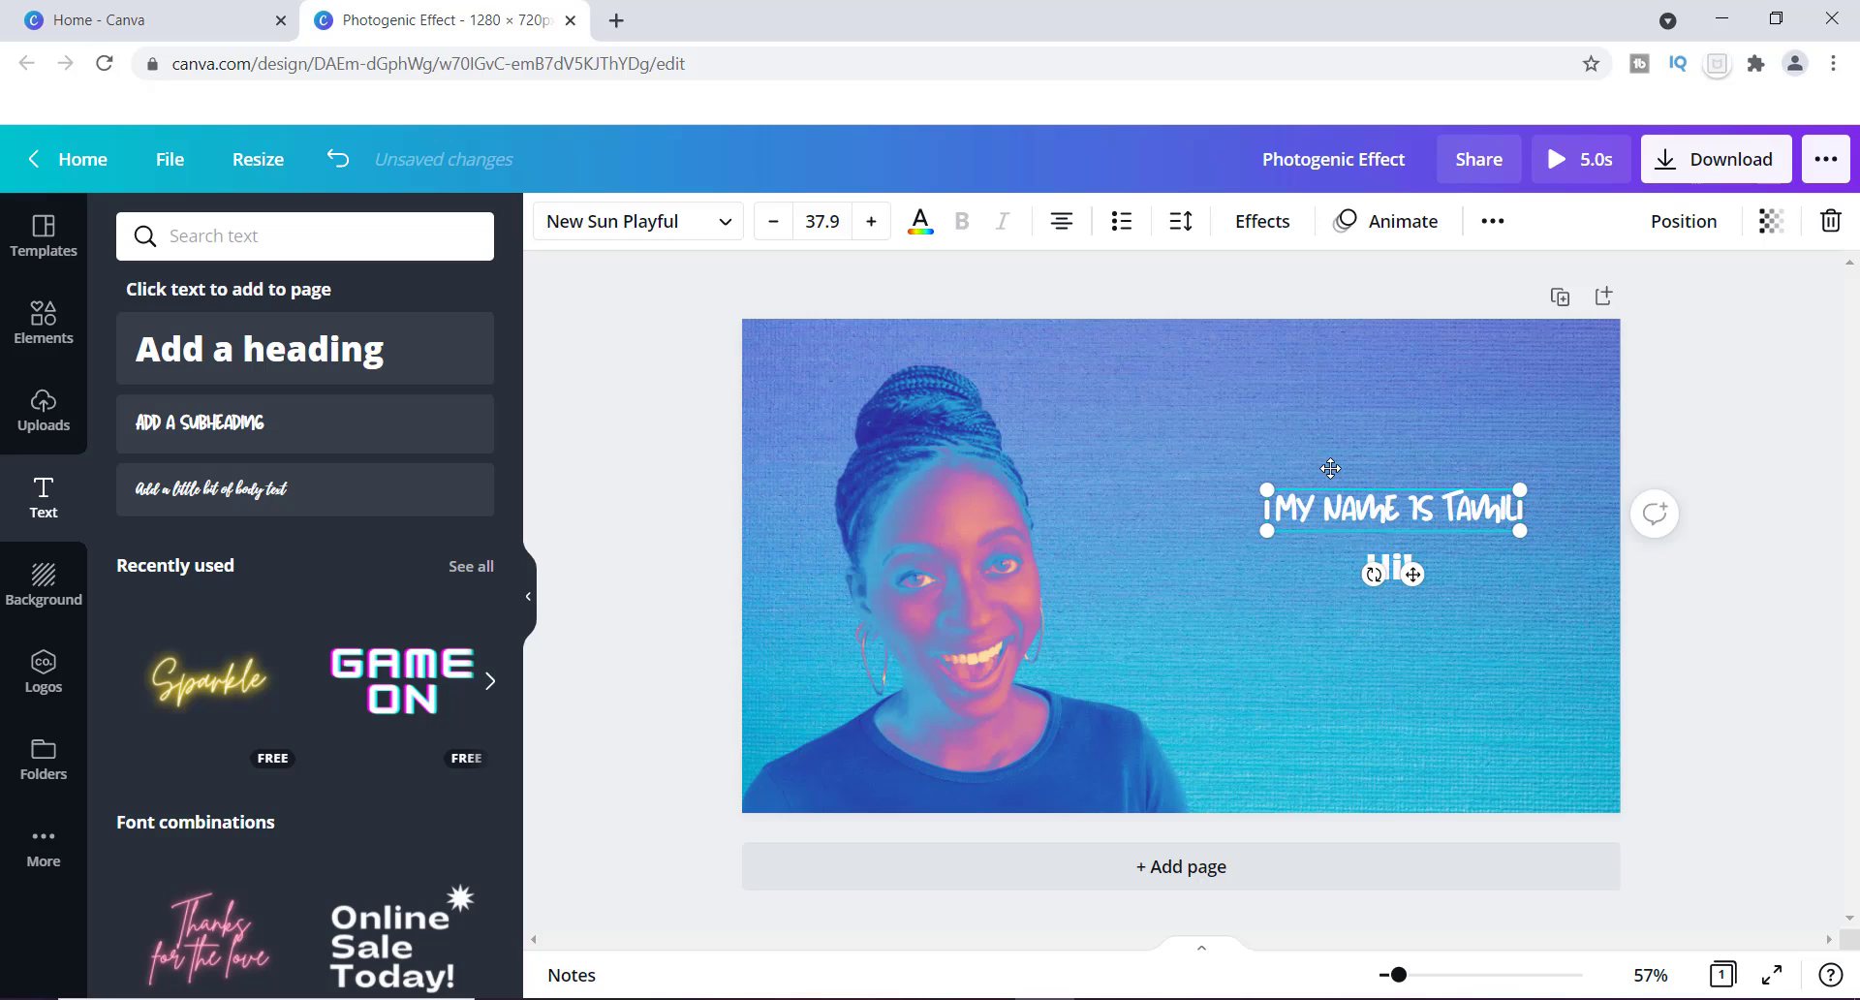
pyautogui.click(1416, 645)
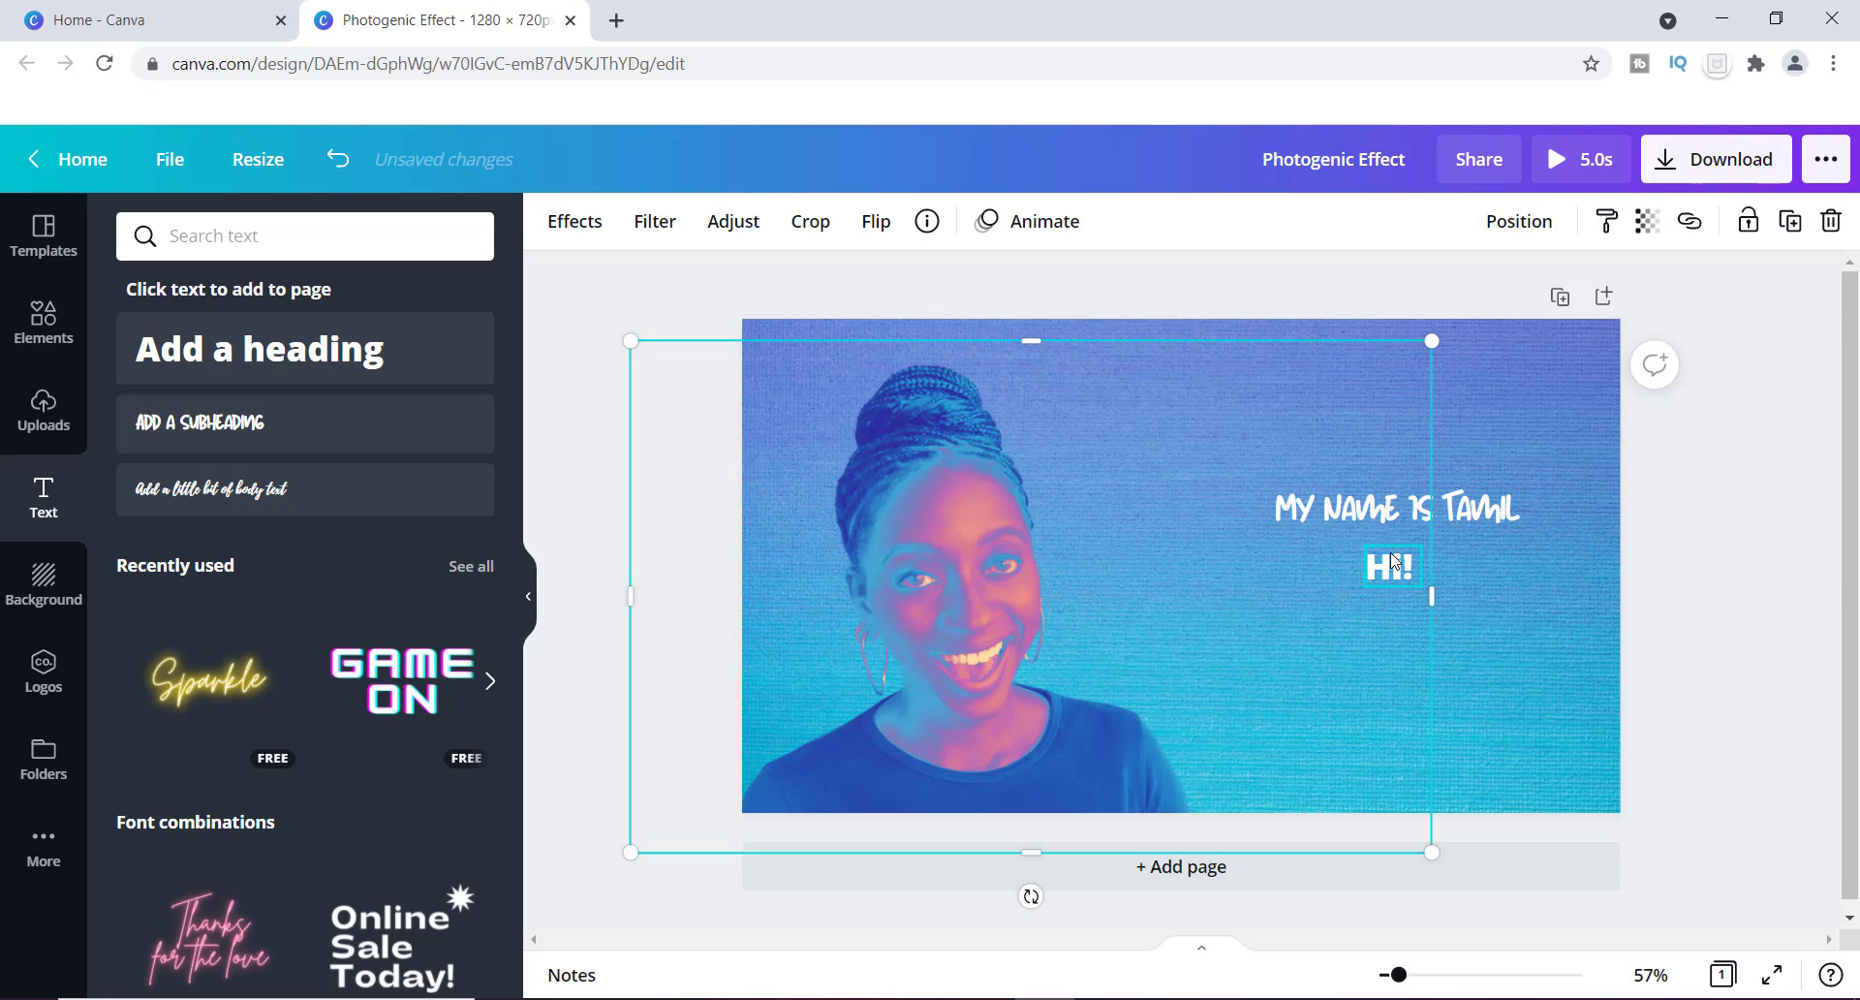
# Move the "Hi!" text above the introduction line, enlarge it to font size 99.9 and raise it clear of that line.
pyautogui.moveTo(1392, 564); pyautogui.dragTo(1380, 440)
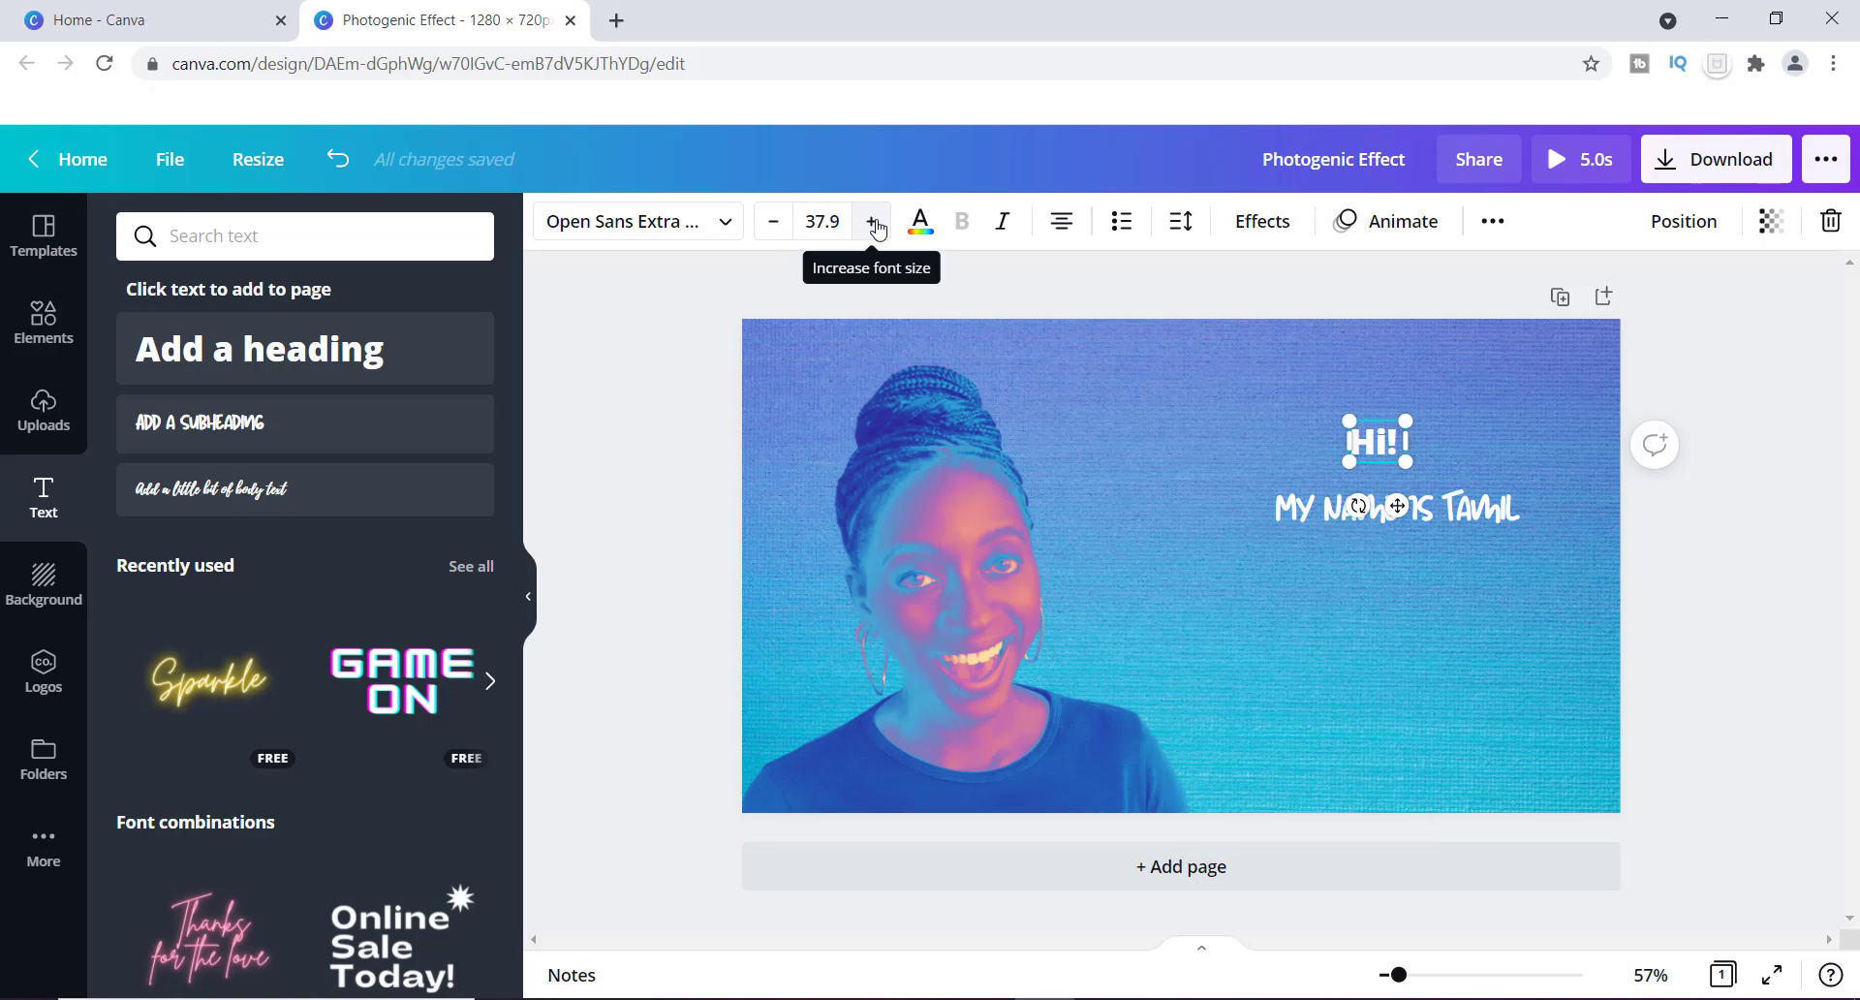
pyautogui.moveTo(876, 225); pyautogui.dragTo(872, 221)
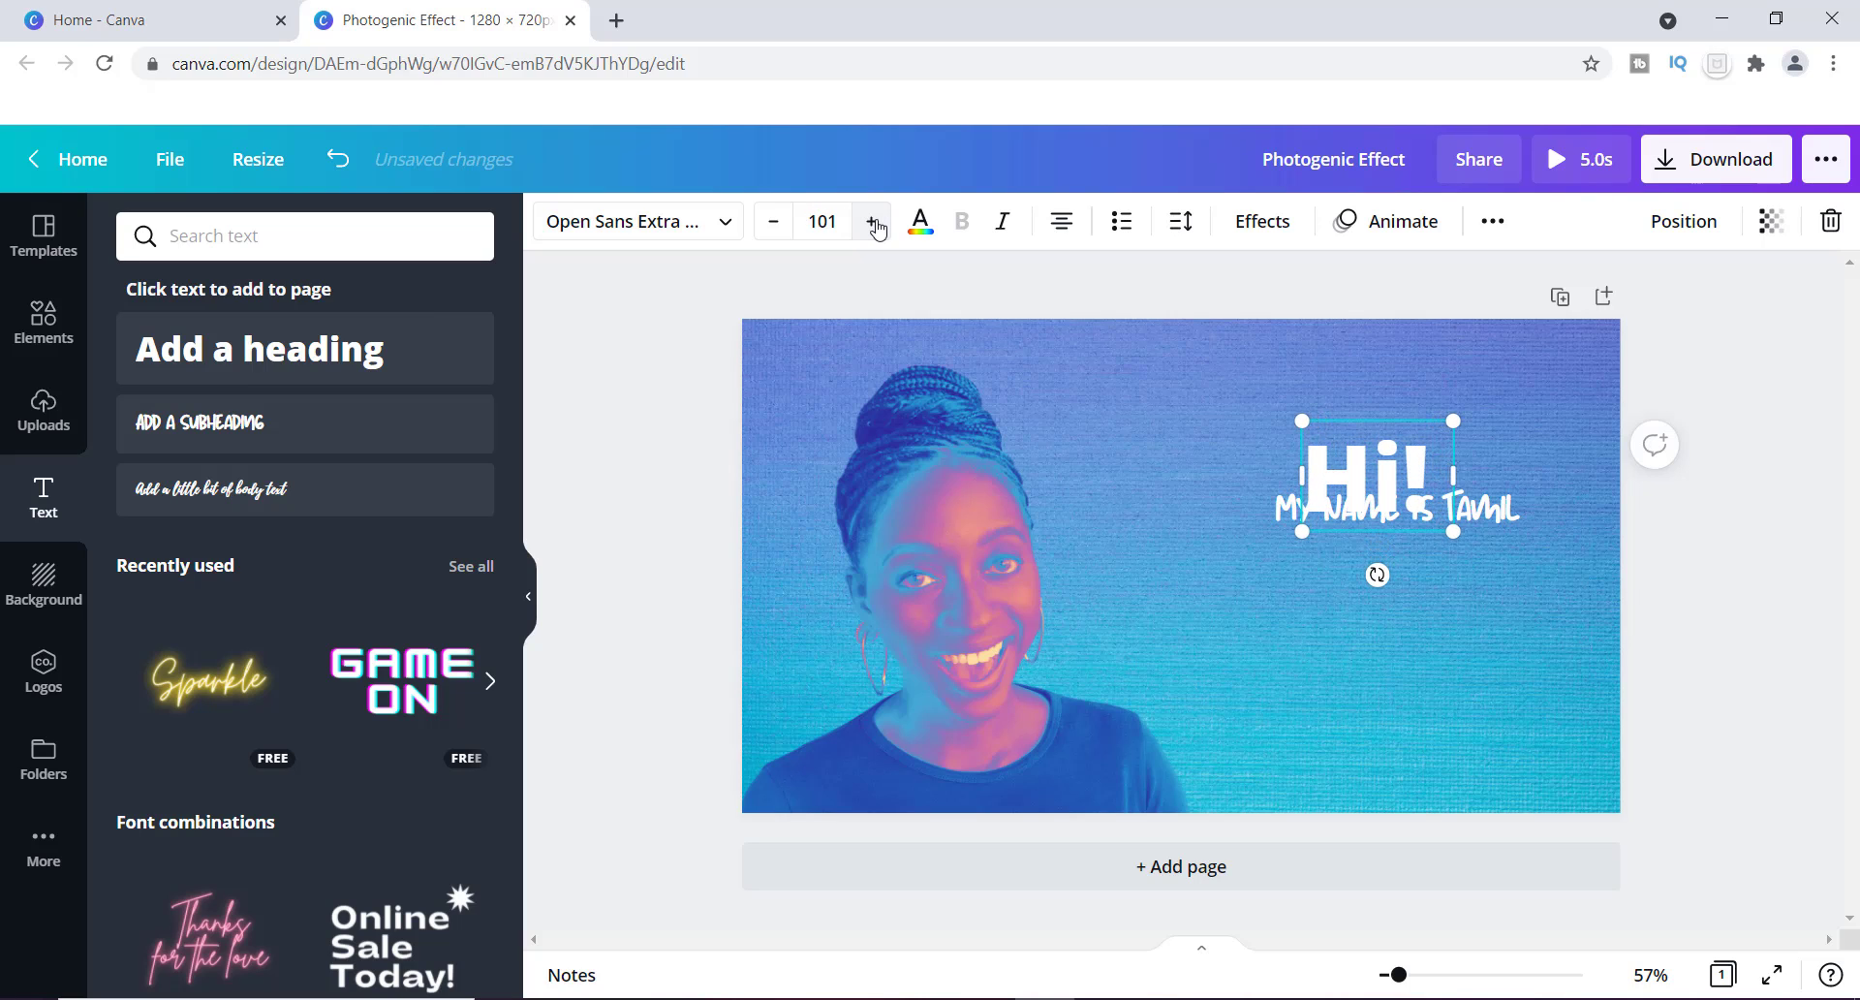
pyautogui.click(776, 232)
pyautogui.moveTo(1405, 470); pyautogui.dragTo(1393, 412)
# Move the "My name is" line down and slightly to the left, and enlarge it to font size 65.9.
pyautogui.moveTo(1482, 496); pyautogui.dragTo(1445, 531)
pyautogui.doubleClick(1445, 531)
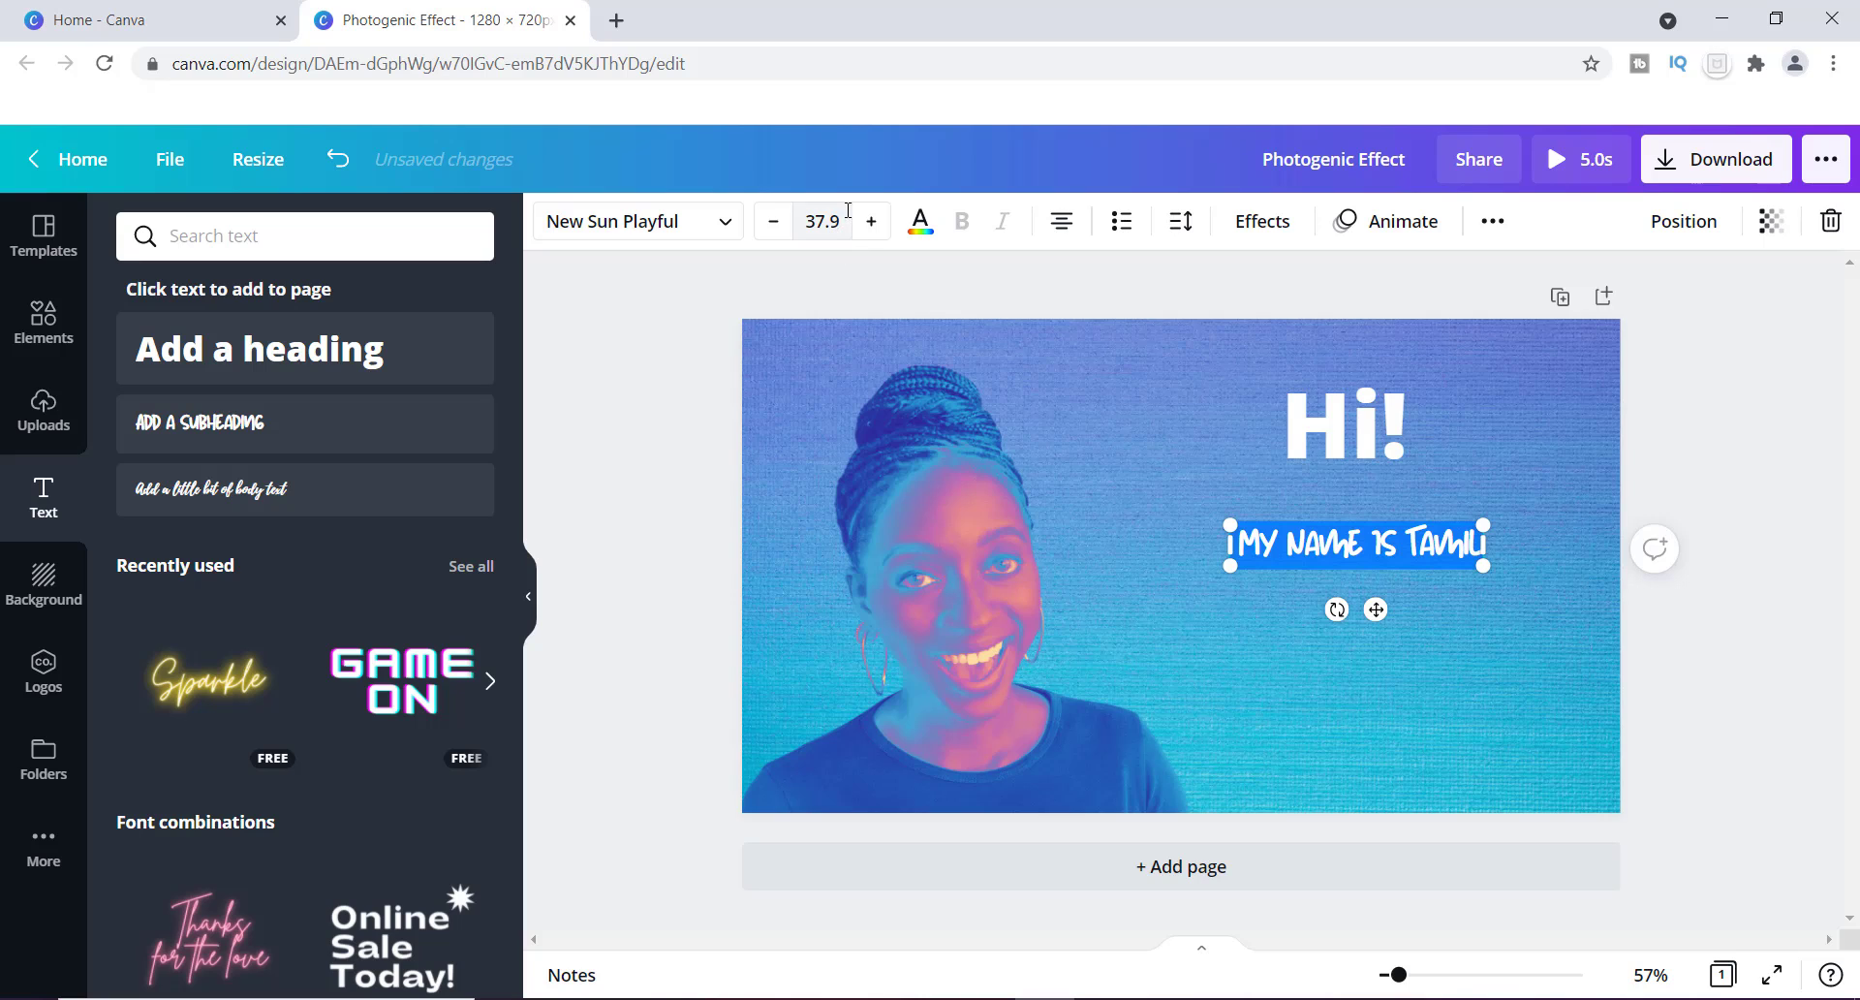
pyautogui.moveTo(877, 235); pyautogui.dragTo(876, 236)
pyautogui.click(1444, 684)
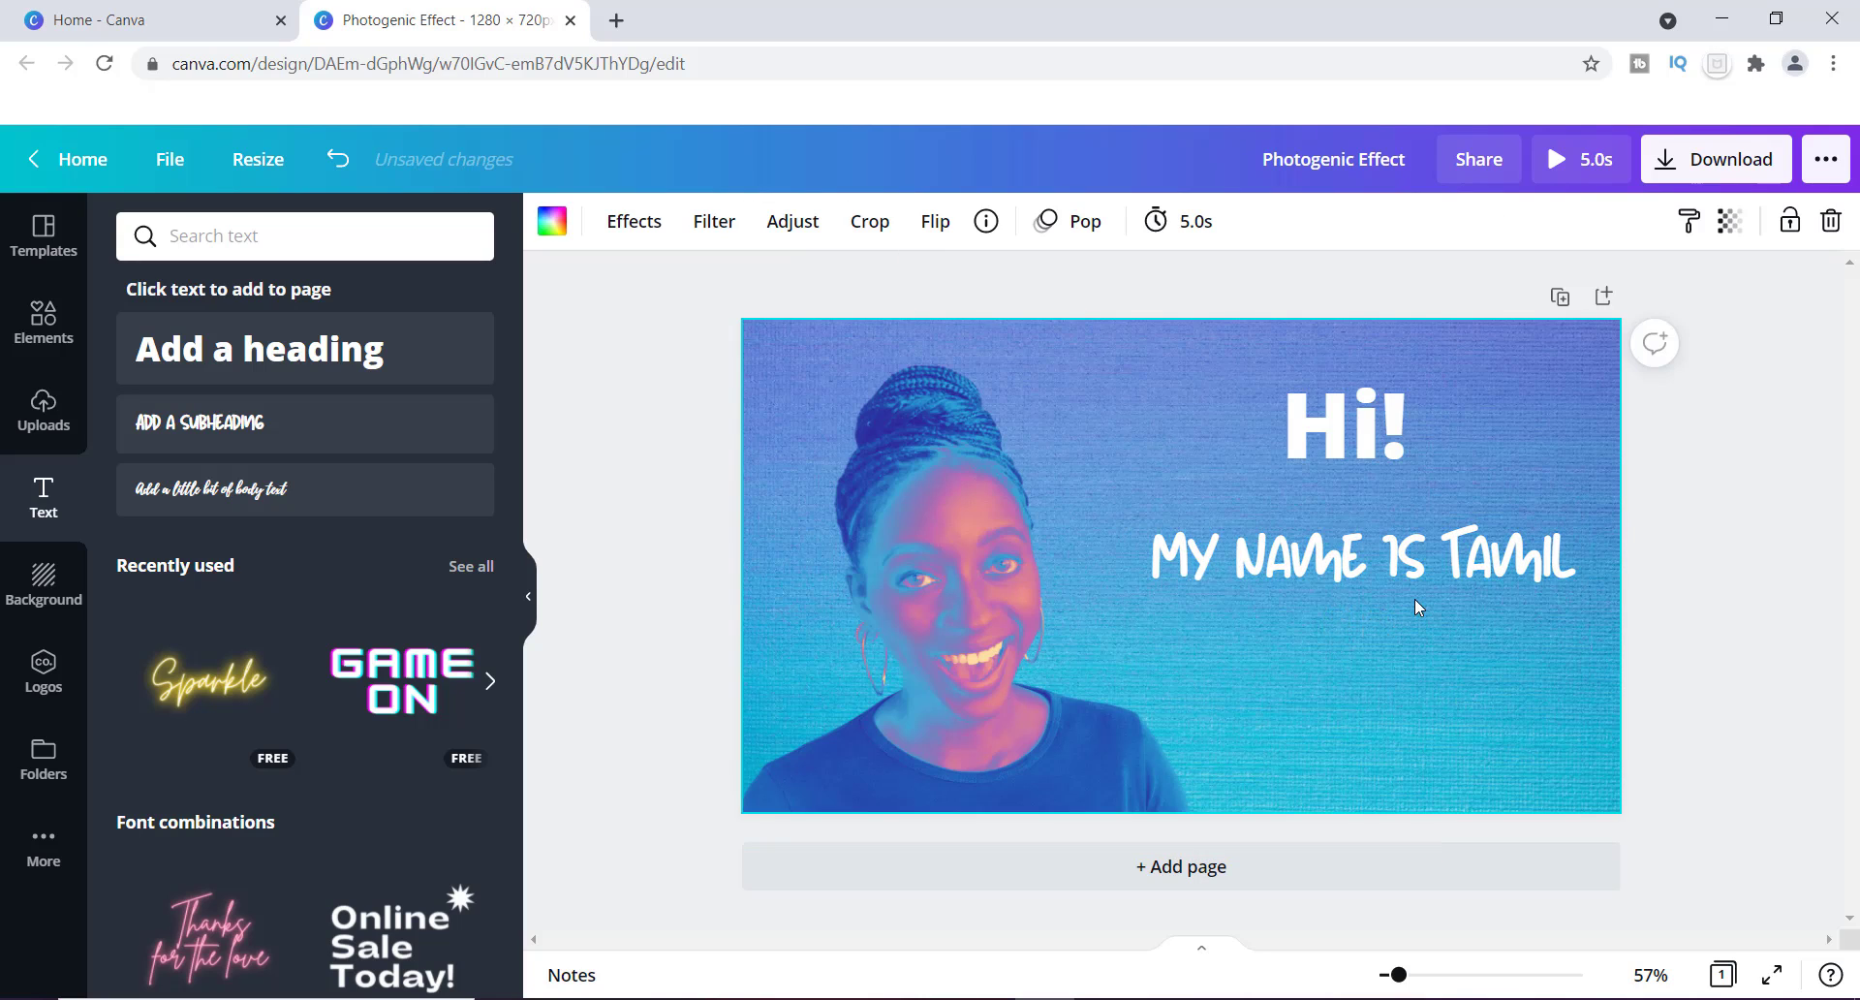
# Bring the two texts closer together by raising the "My name is" line and lowering "Hi!" slightly.
pyautogui.moveTo(1409, 568); pyautogui.dragTo(1410, 538)
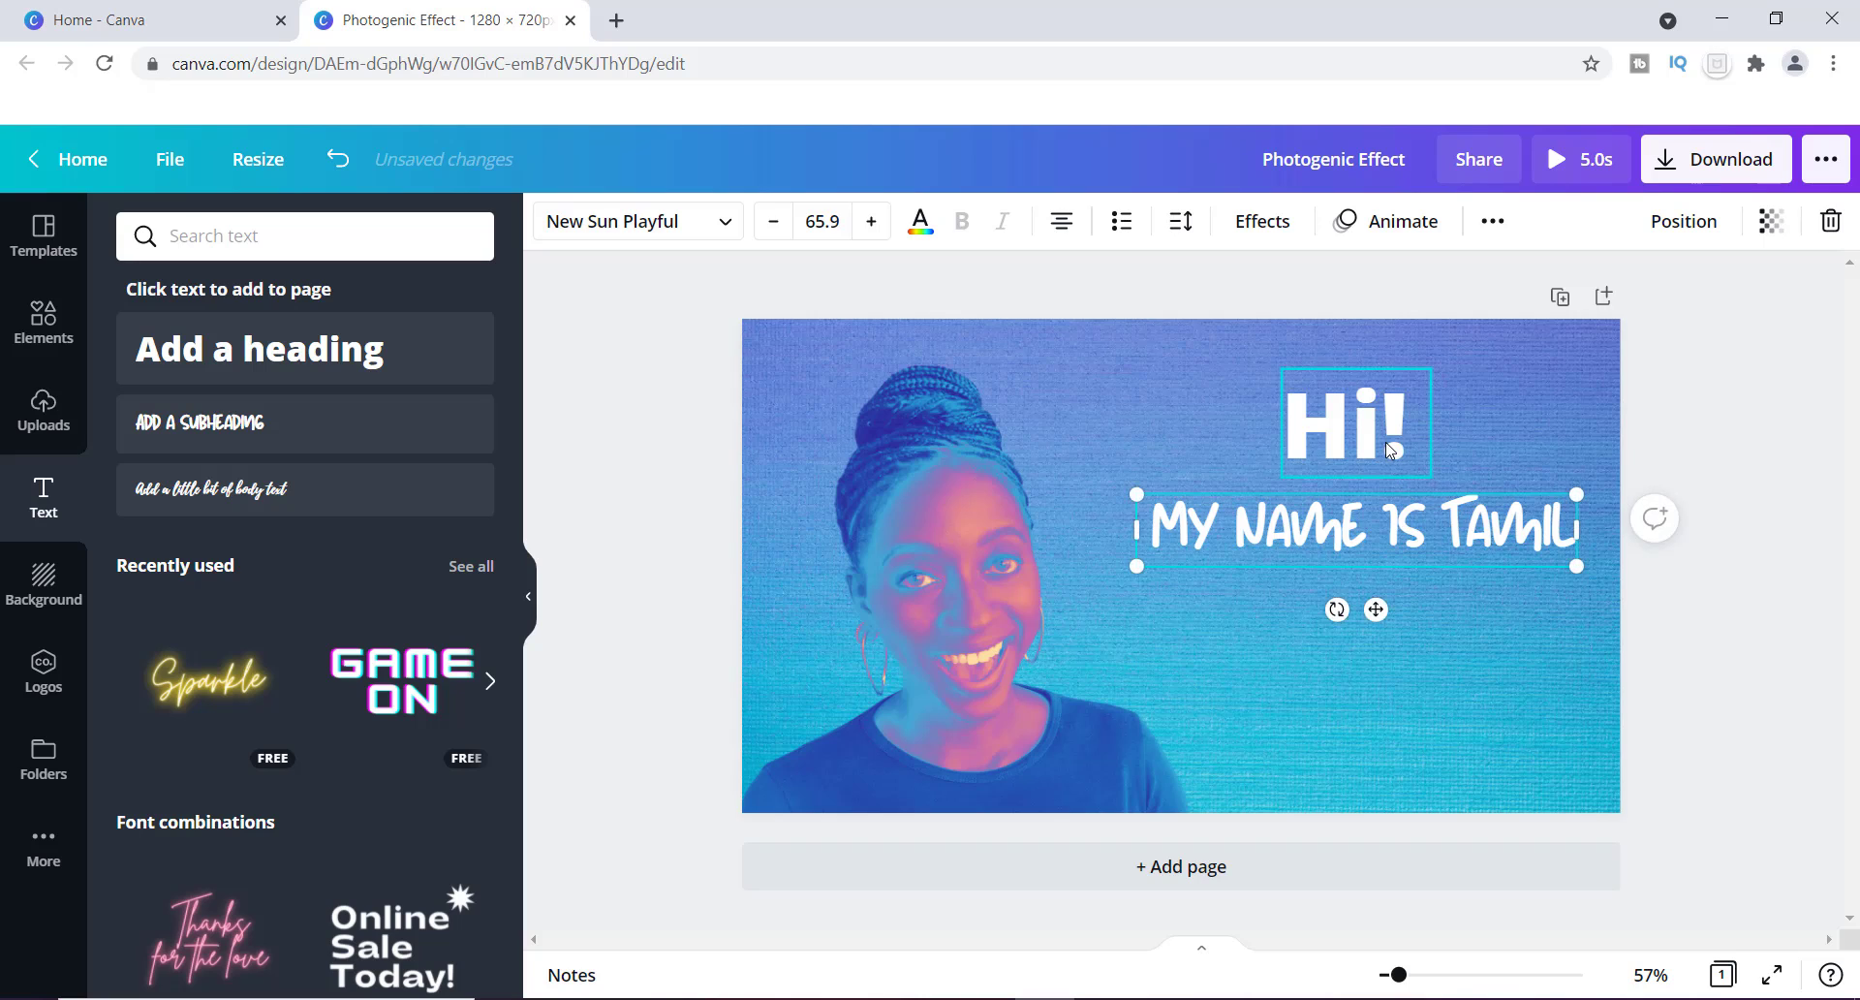
pyautogui.moveTo(1390, 451); pyautogui.dragTo(1392, 472)
pyautogui.click(1374, 570)
pyautogui.click(1275, 624)
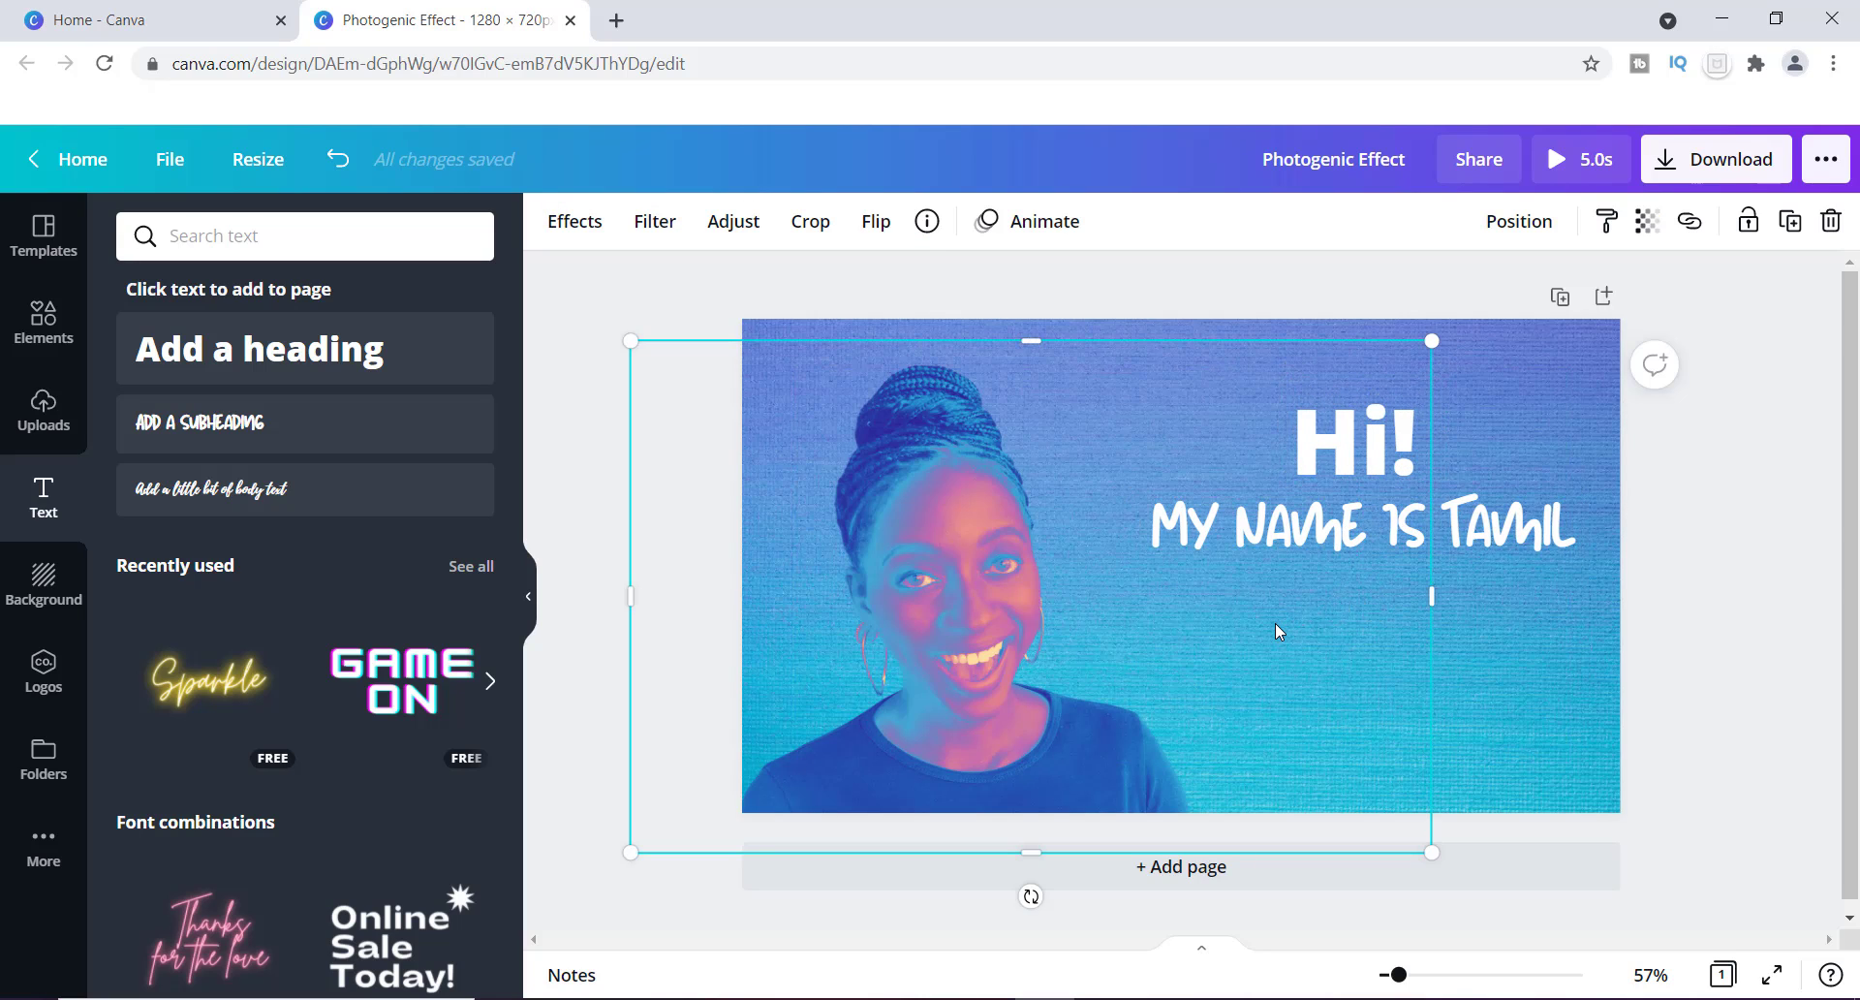
# Copy the "My name is" line, replace the copy's text with "WELCOME TO MY CHANNEL" and place it beneath the original.
pyautogui.click(1299, 528)
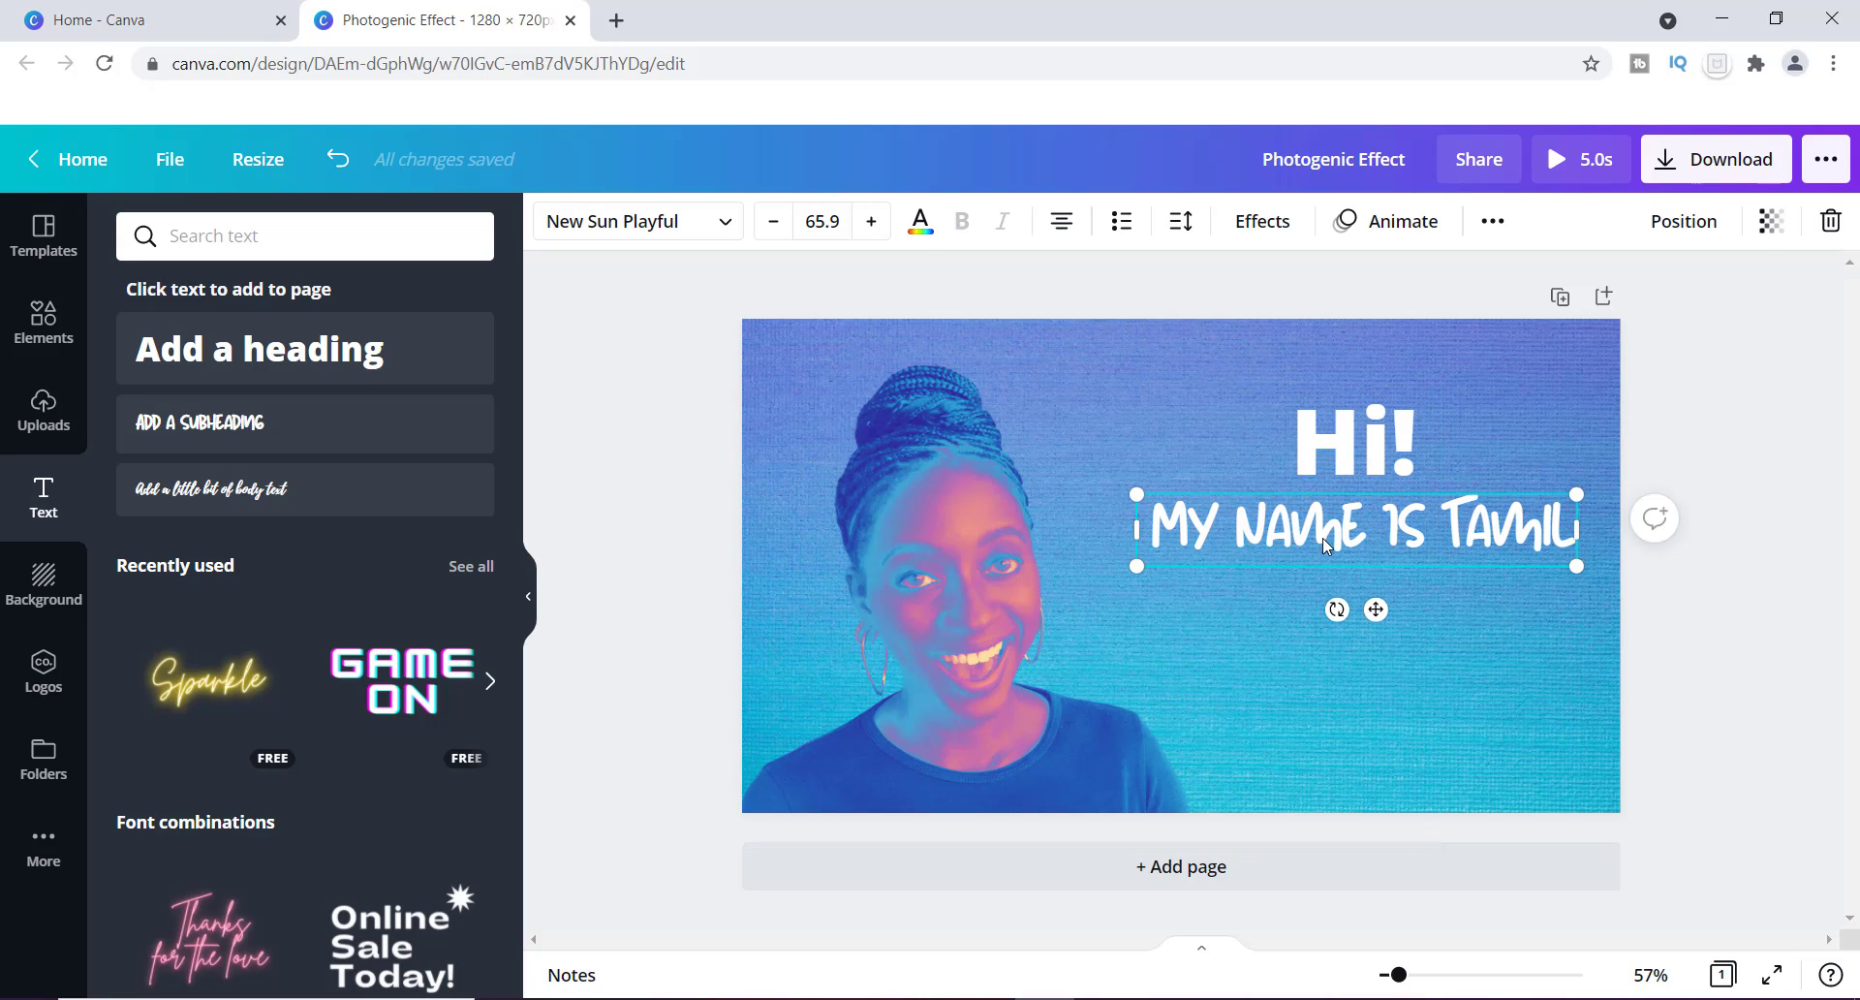
pyautogui.click(1316, 642)
pyautogui.hotkey('ctrl', 'v')
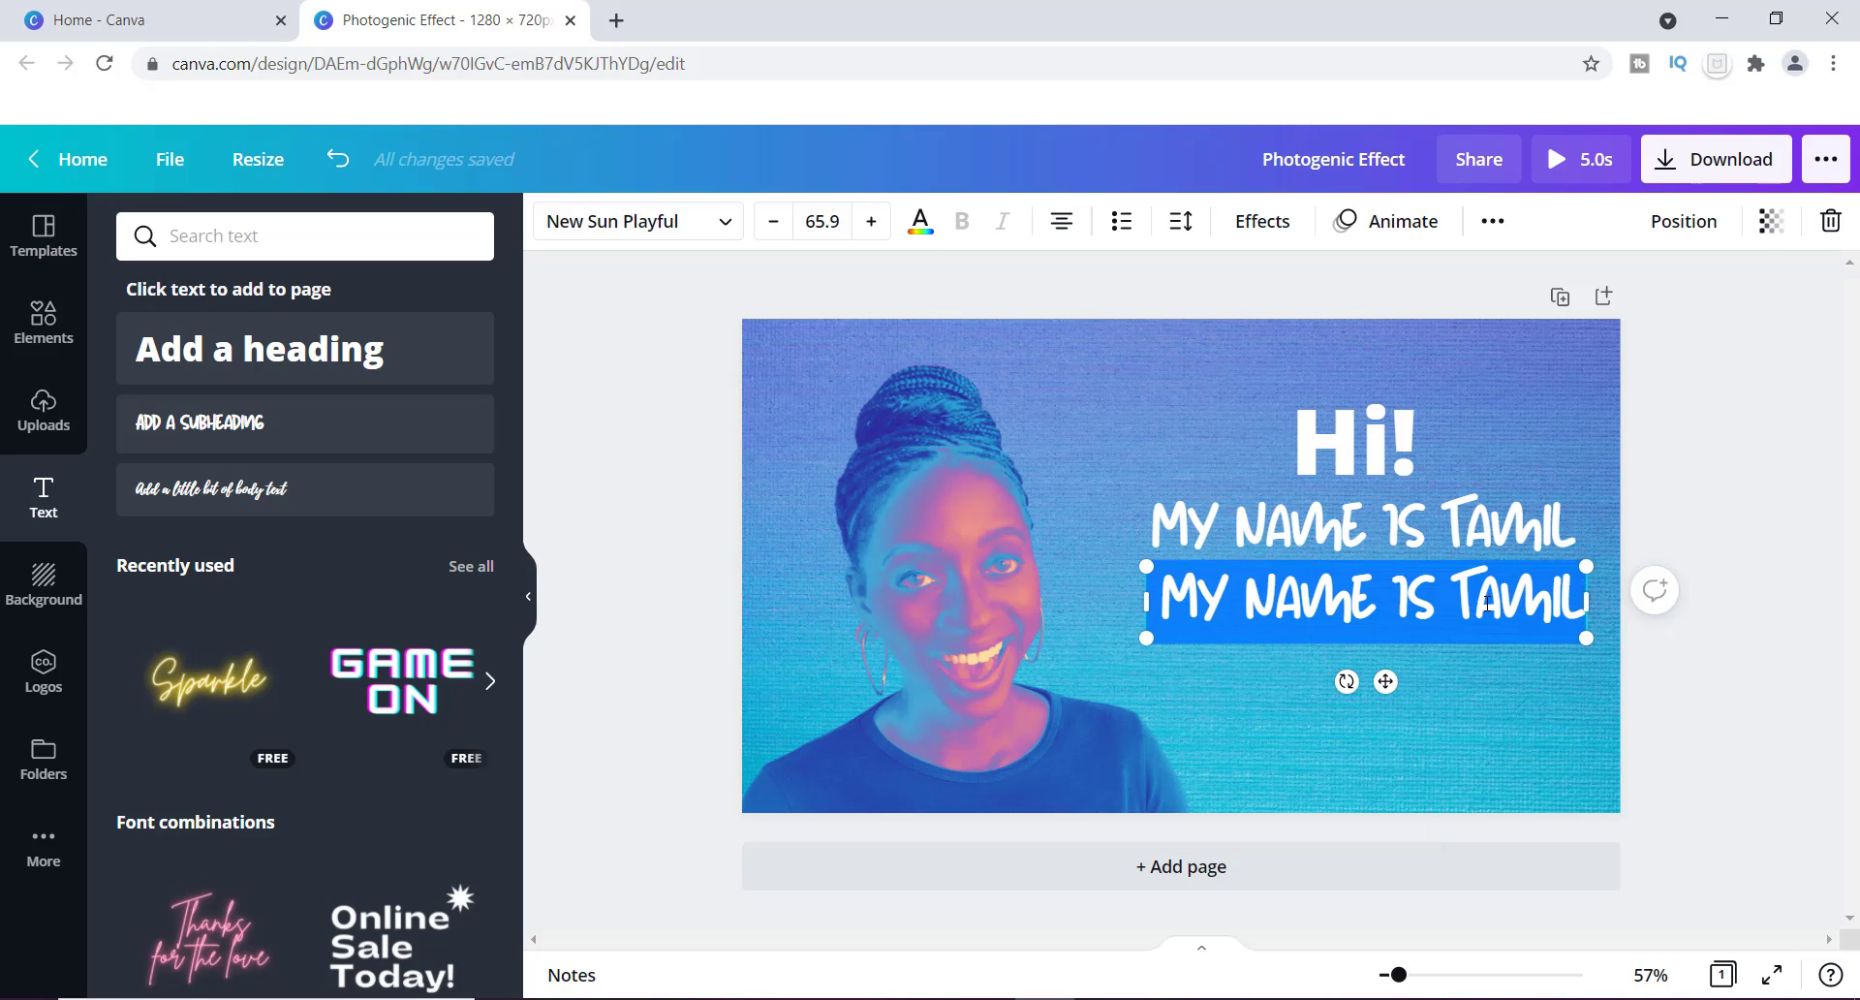
pyautogui.write('W')
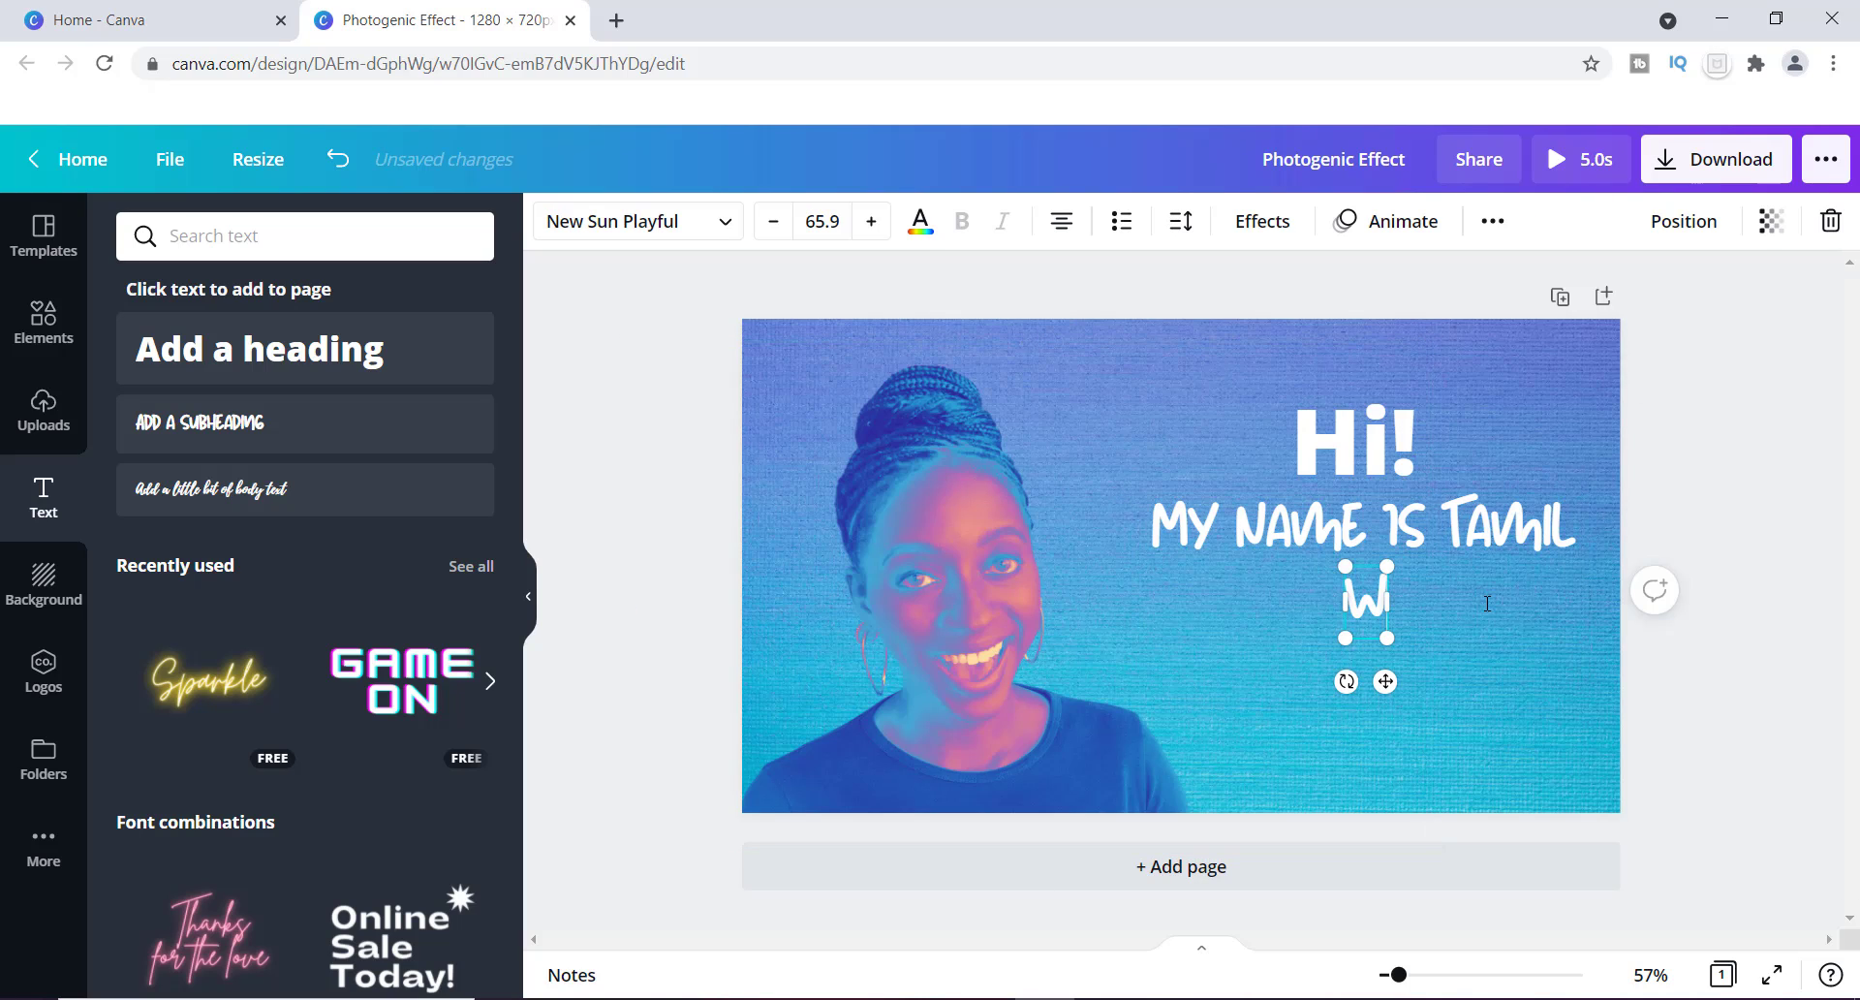
pyautogui.write('ELCOME TO M')
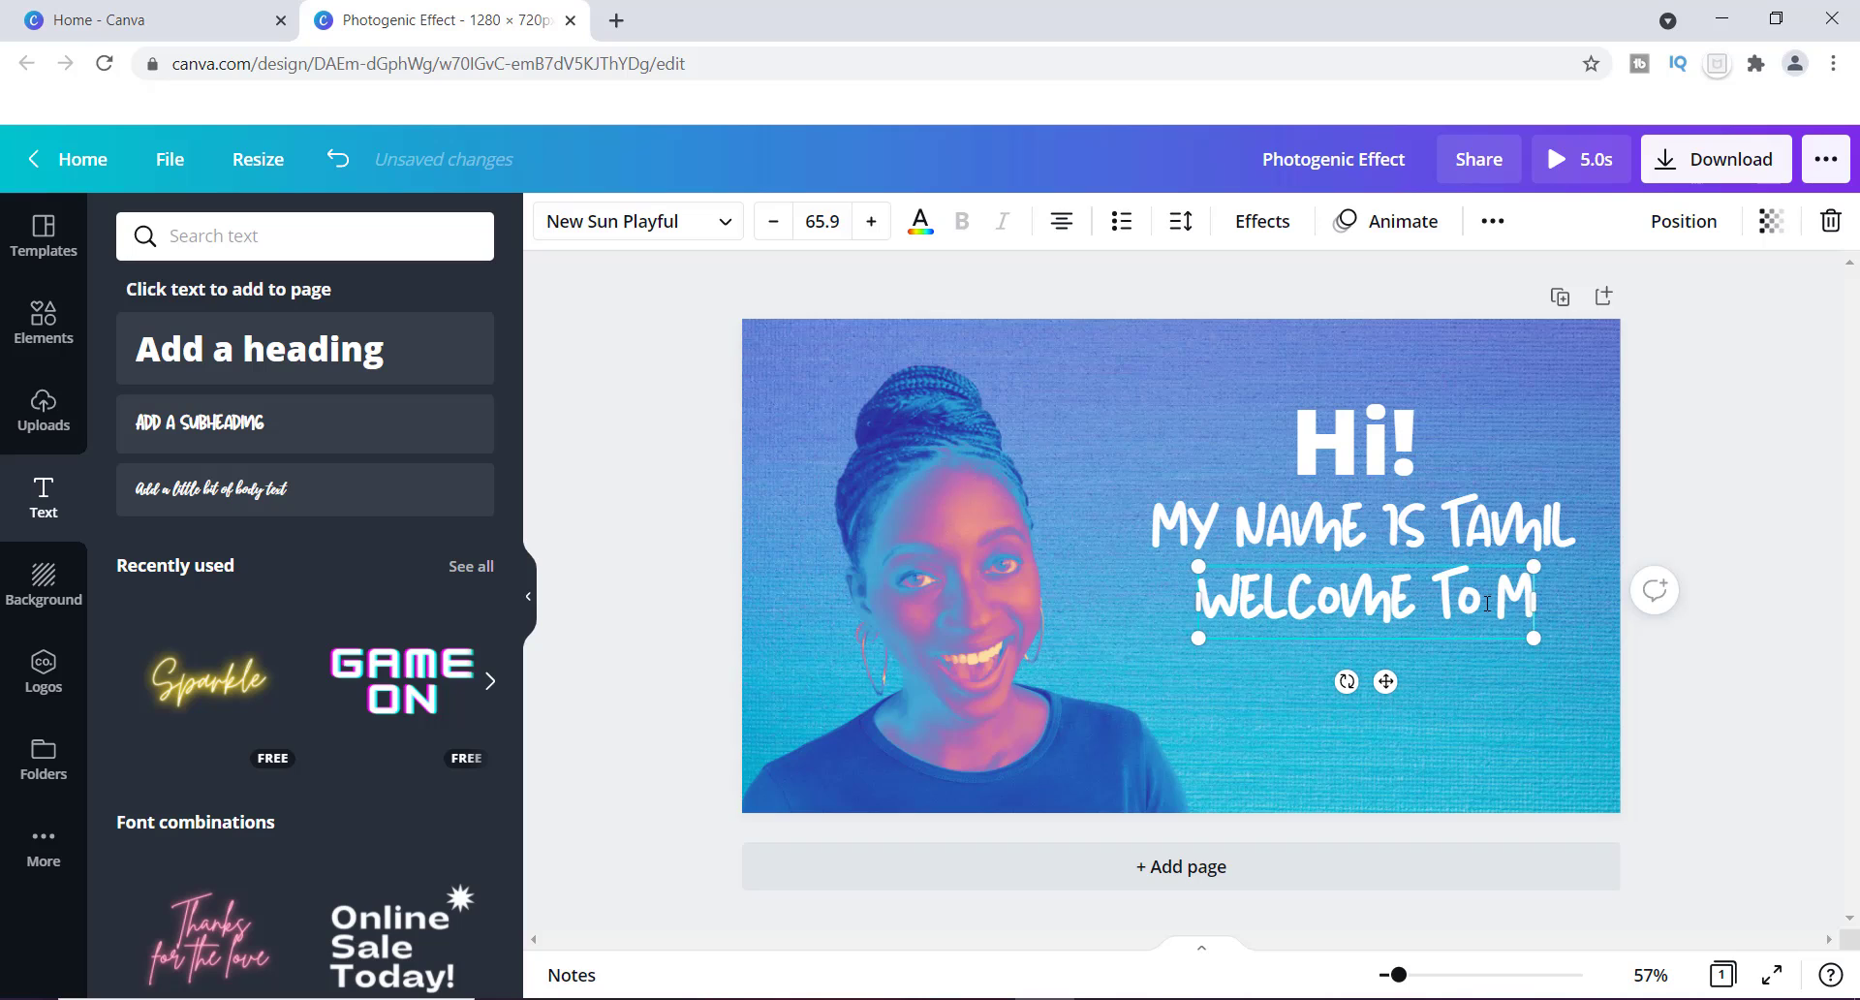
pyautogui.write('Y CHANNEL')
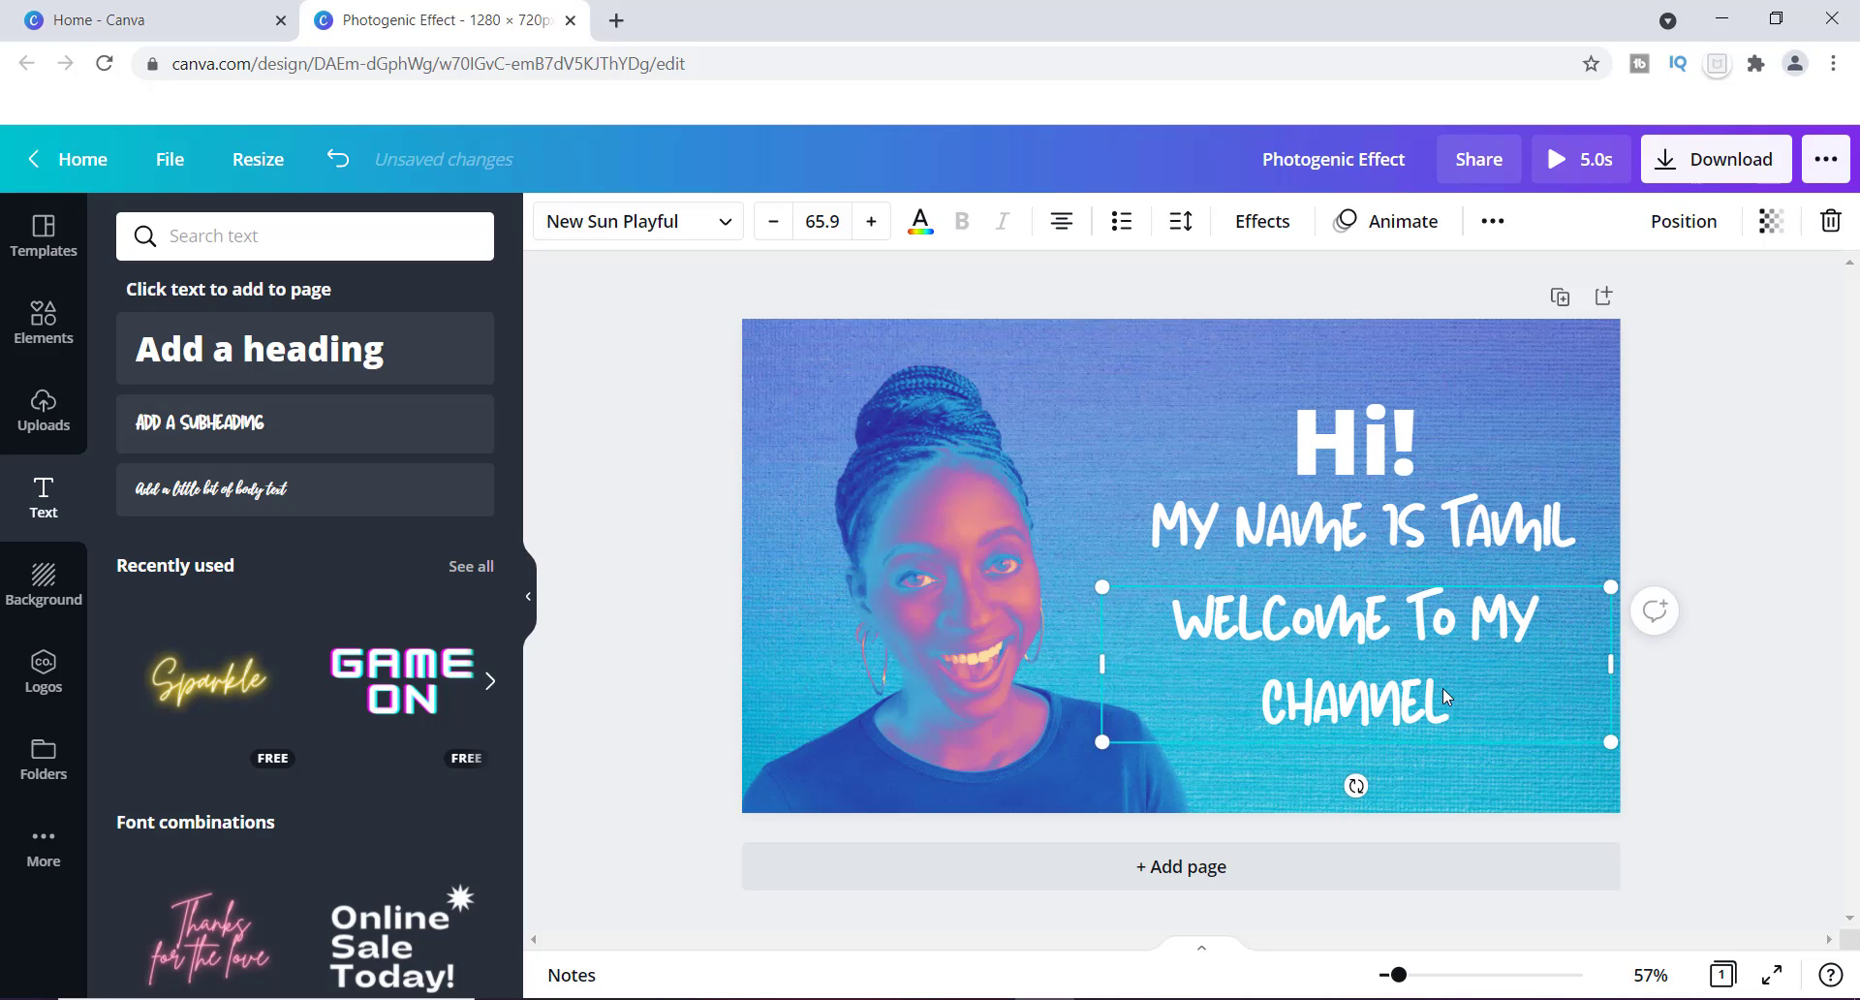
# Look through the full list of Photogenic effects for the portrait, including the Natural and Warm groups, without applying one.
pyautogui.doubleClick(1356, 441)
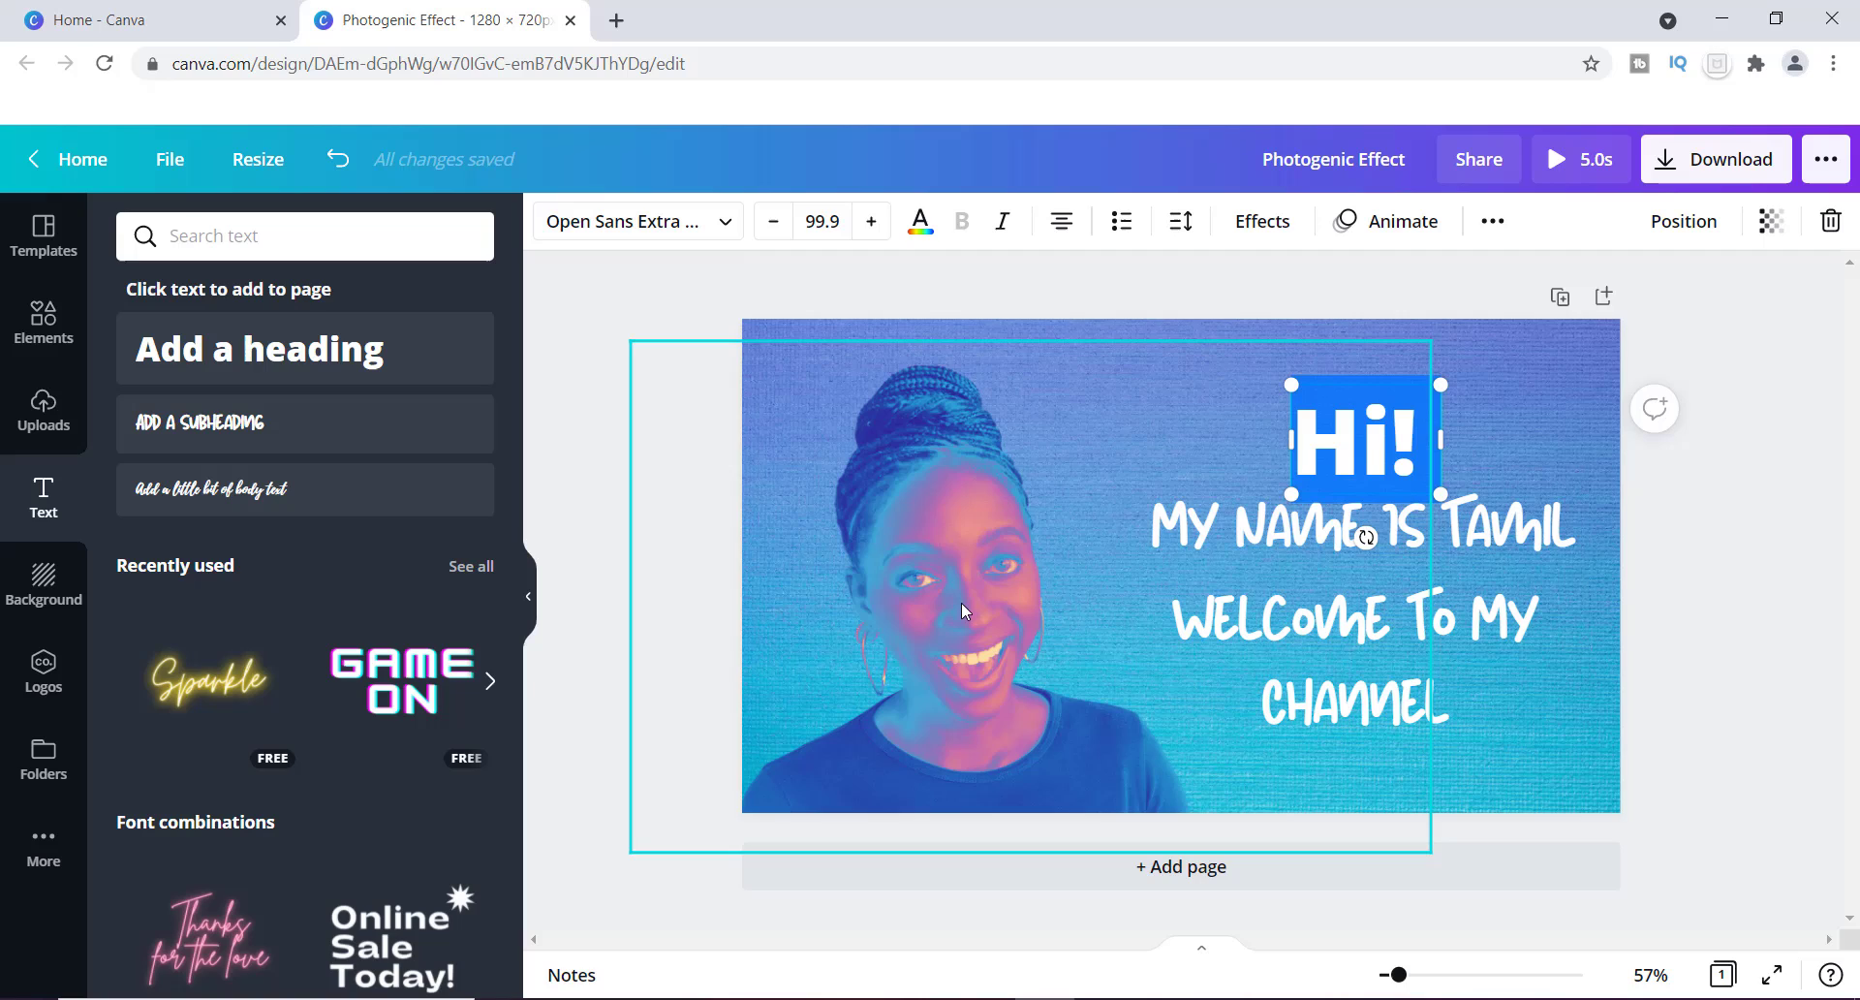
pyautogui.click(922, 449)
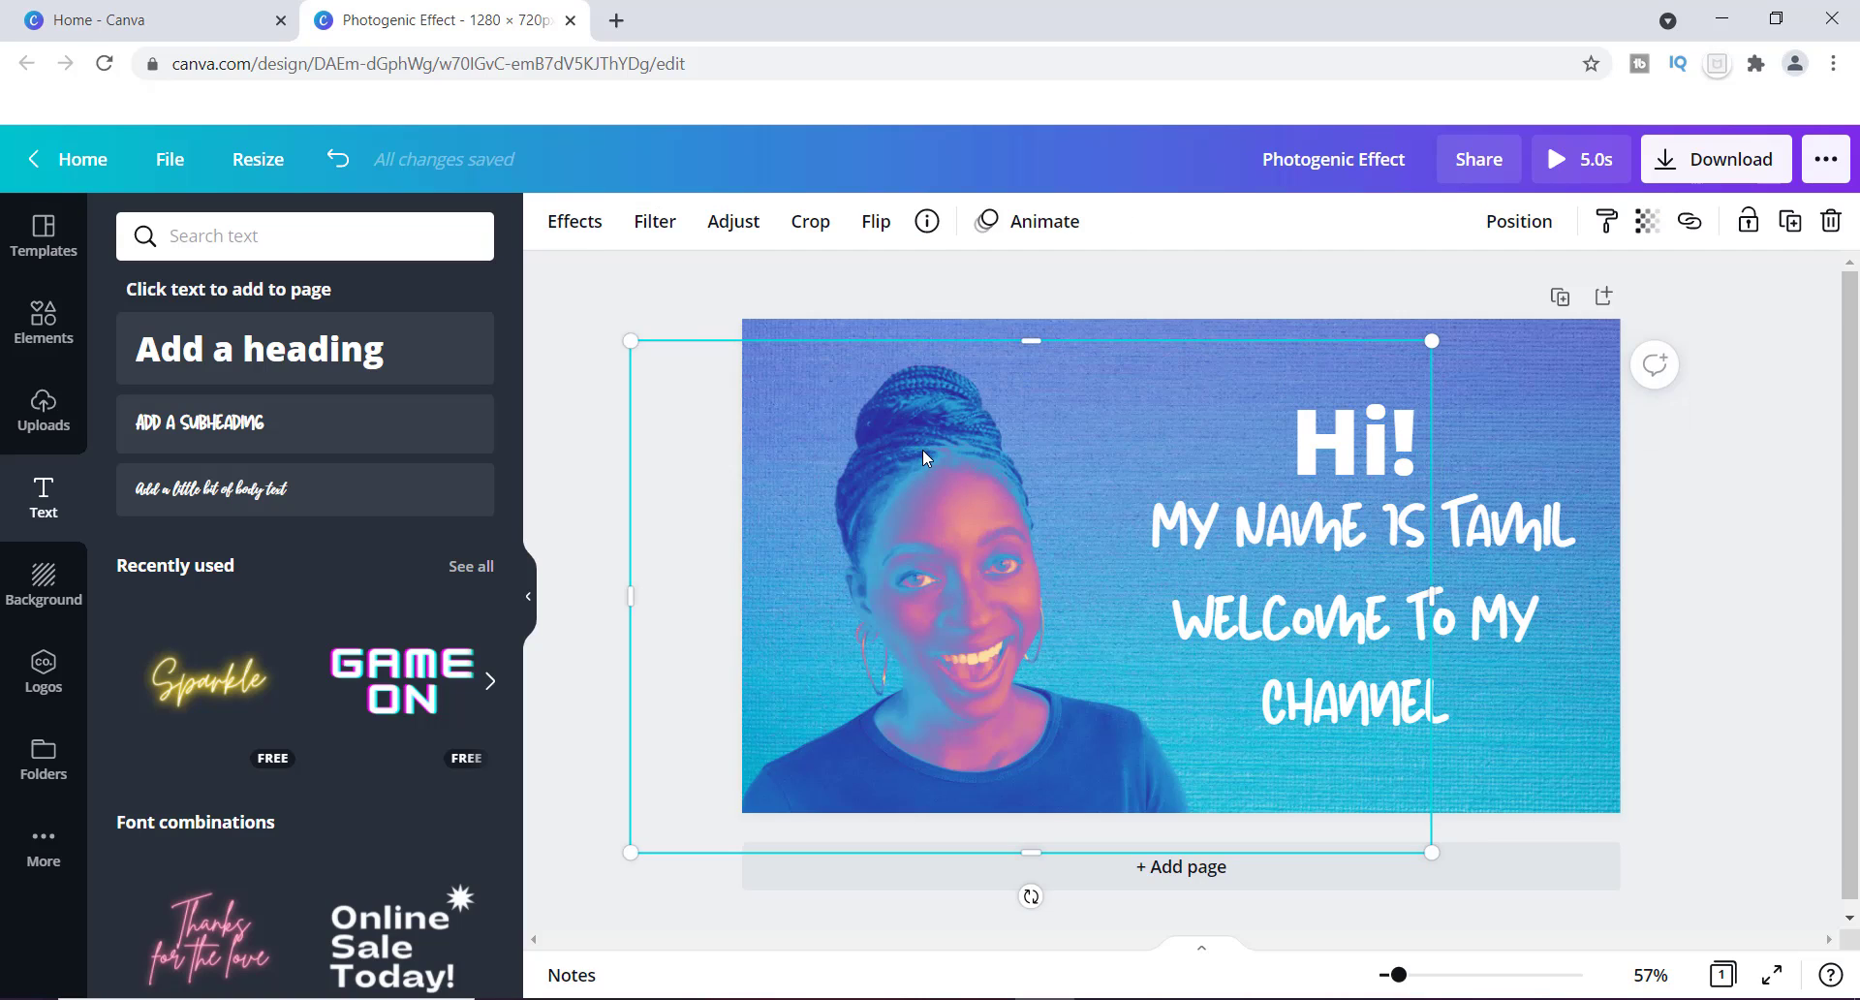
pyautogui.click(597, 230)
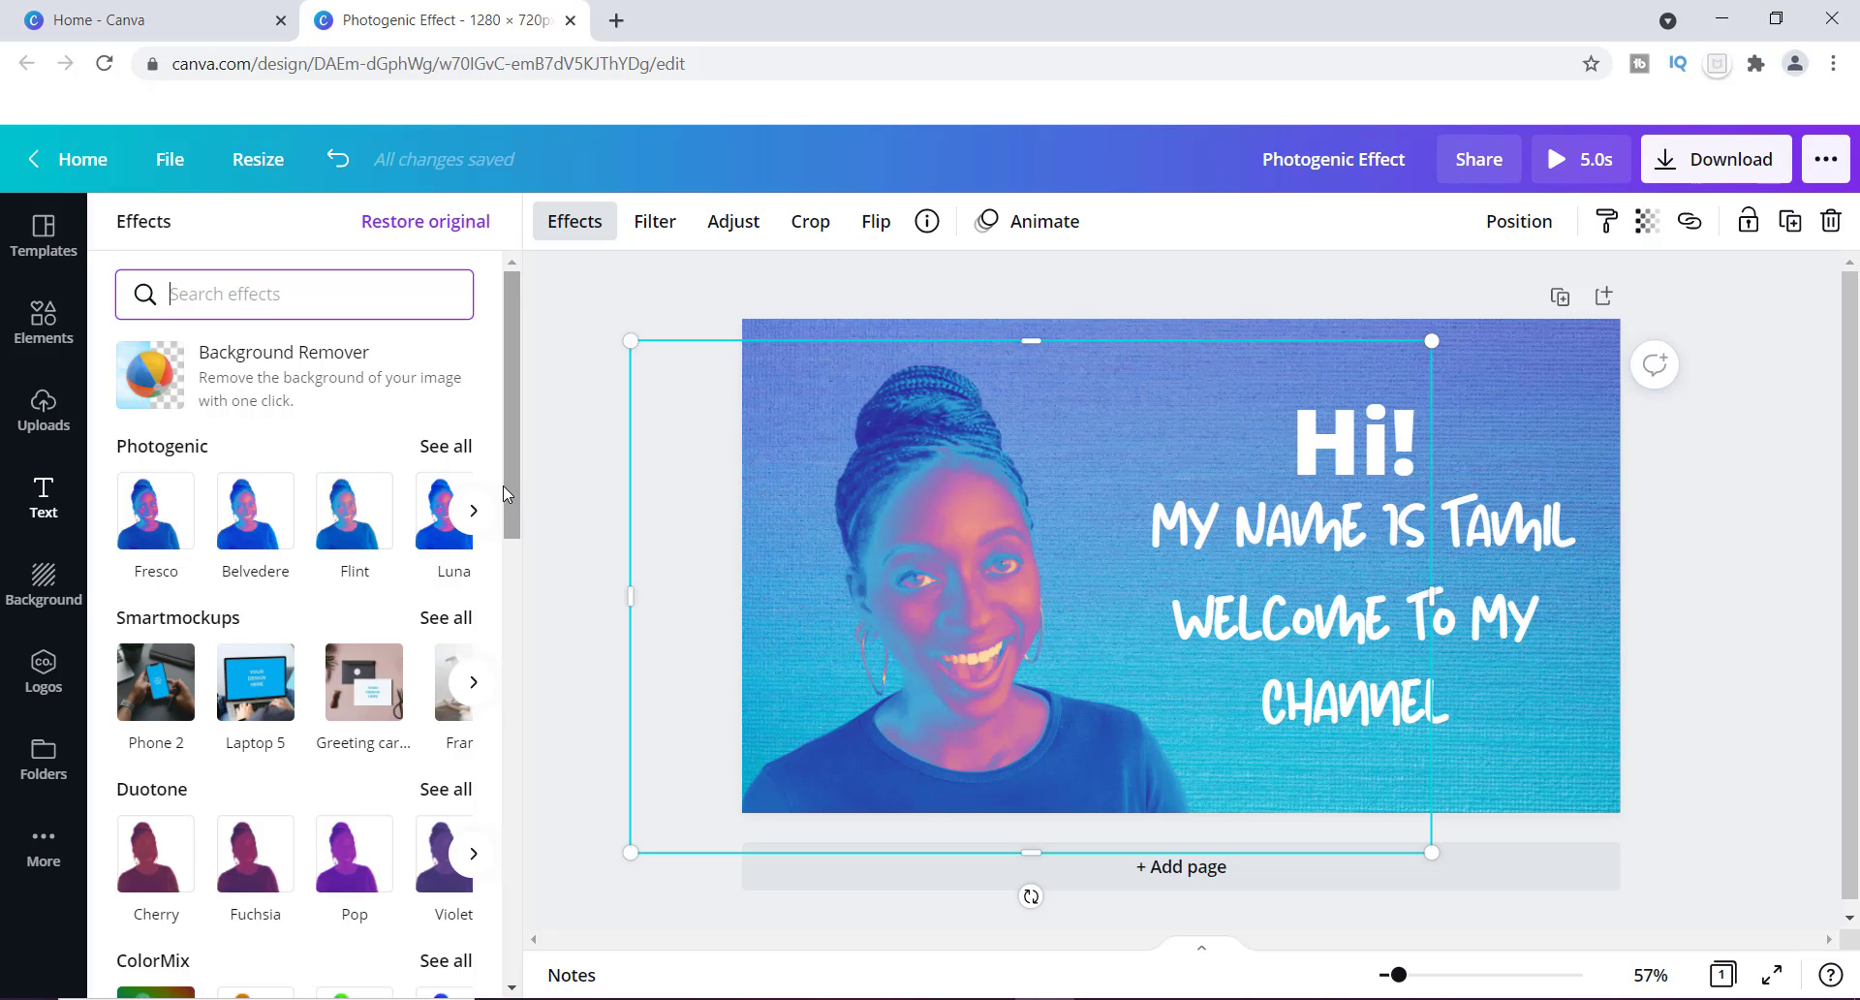
pyautogui.click(459, 450)
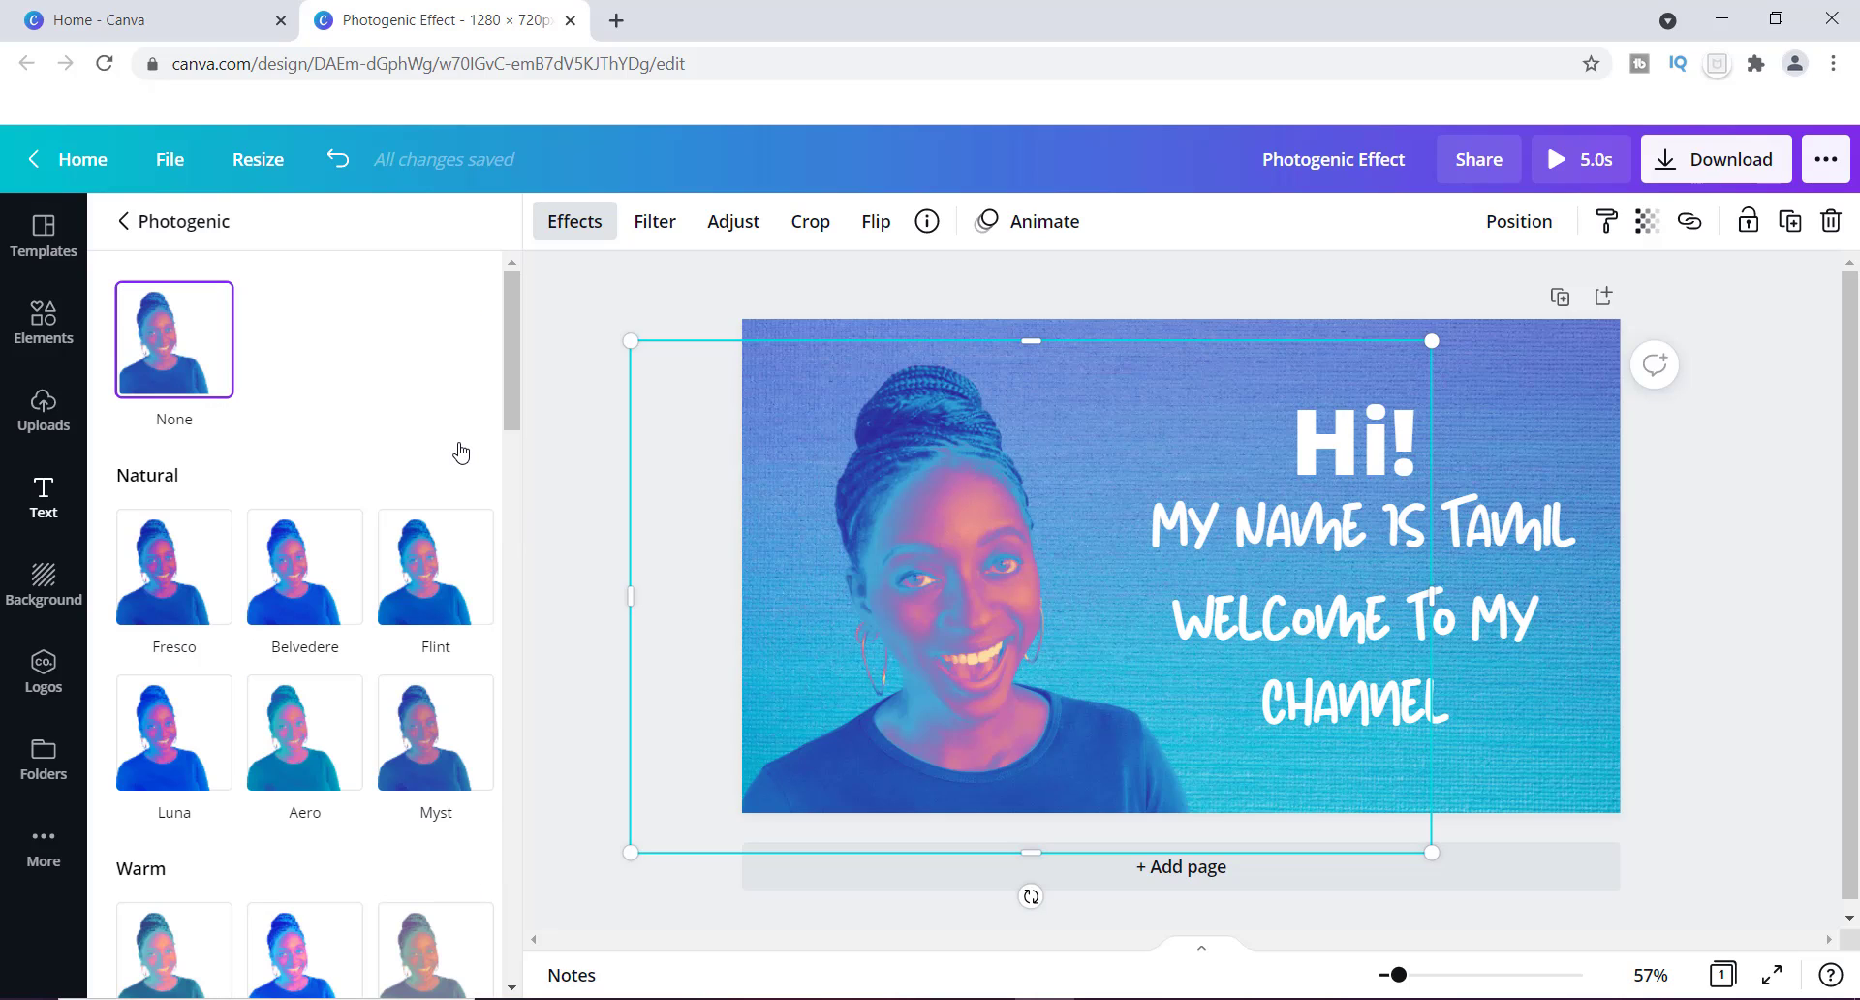
pyautogui.moveTo(514, 311); pyautogui.dragTo(481, 330)
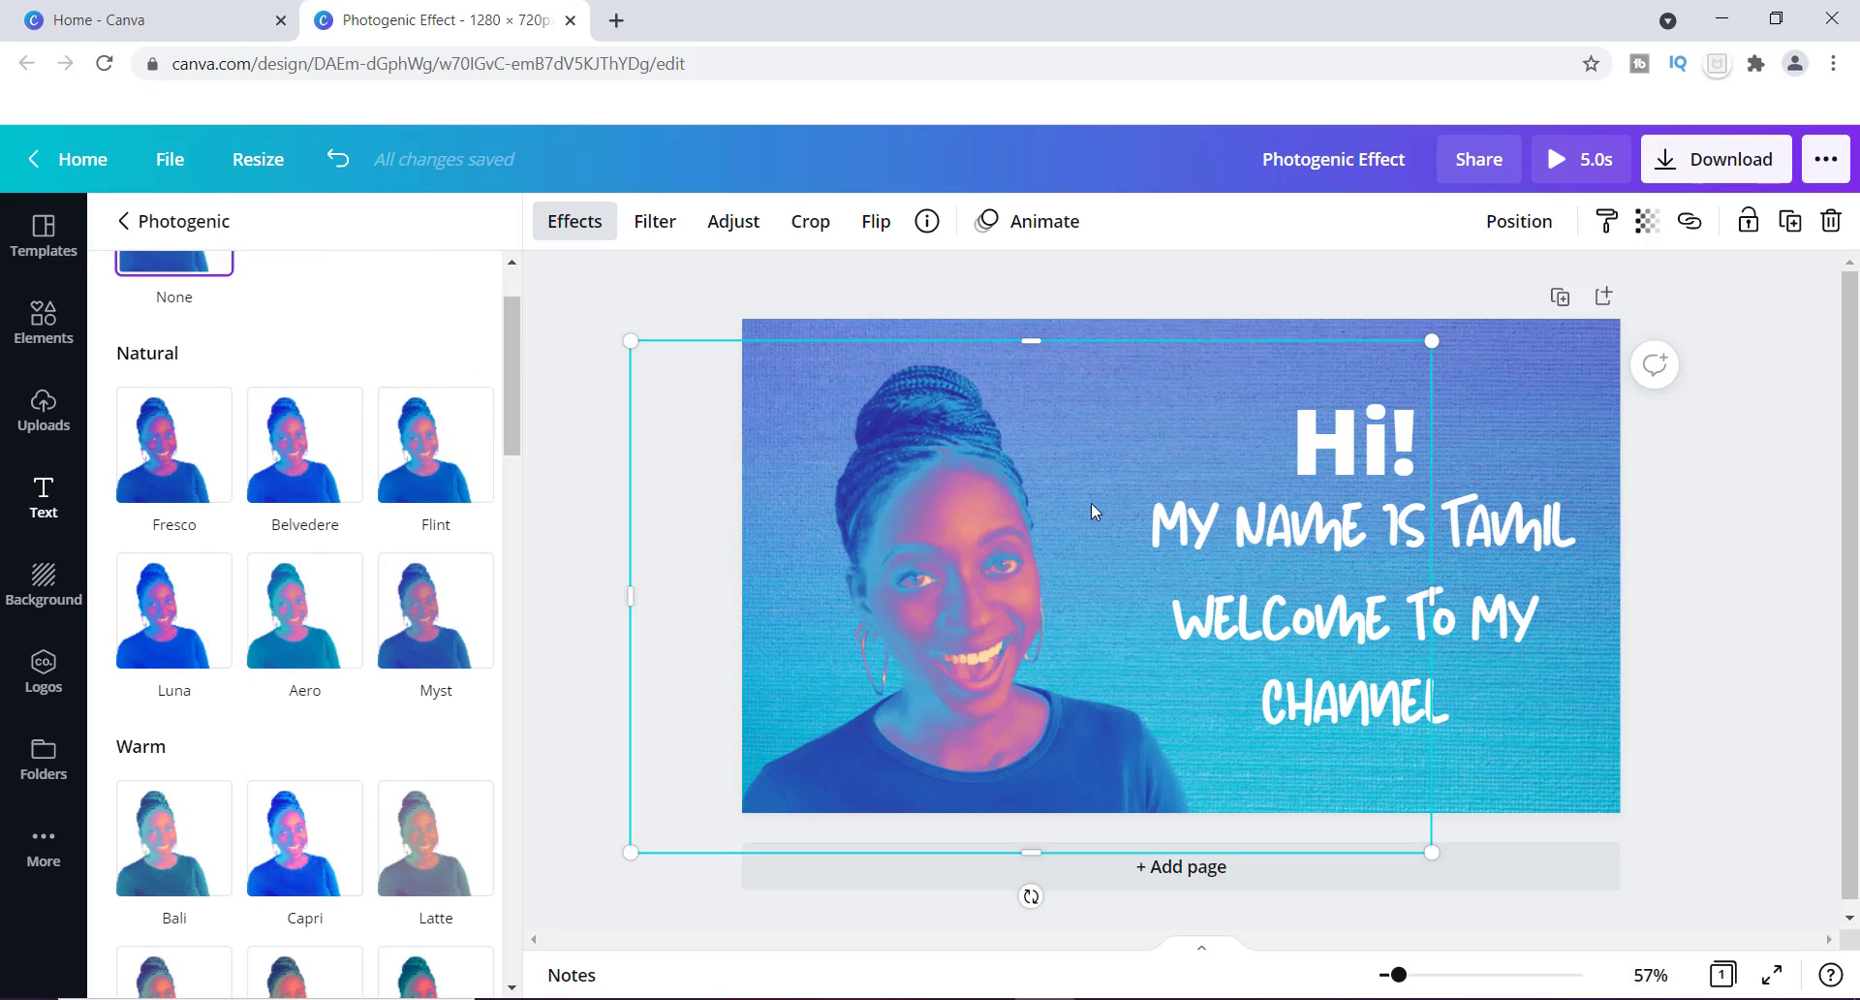
pyautogui.click(1379, 433)
pyautogui.click(1380, 434)
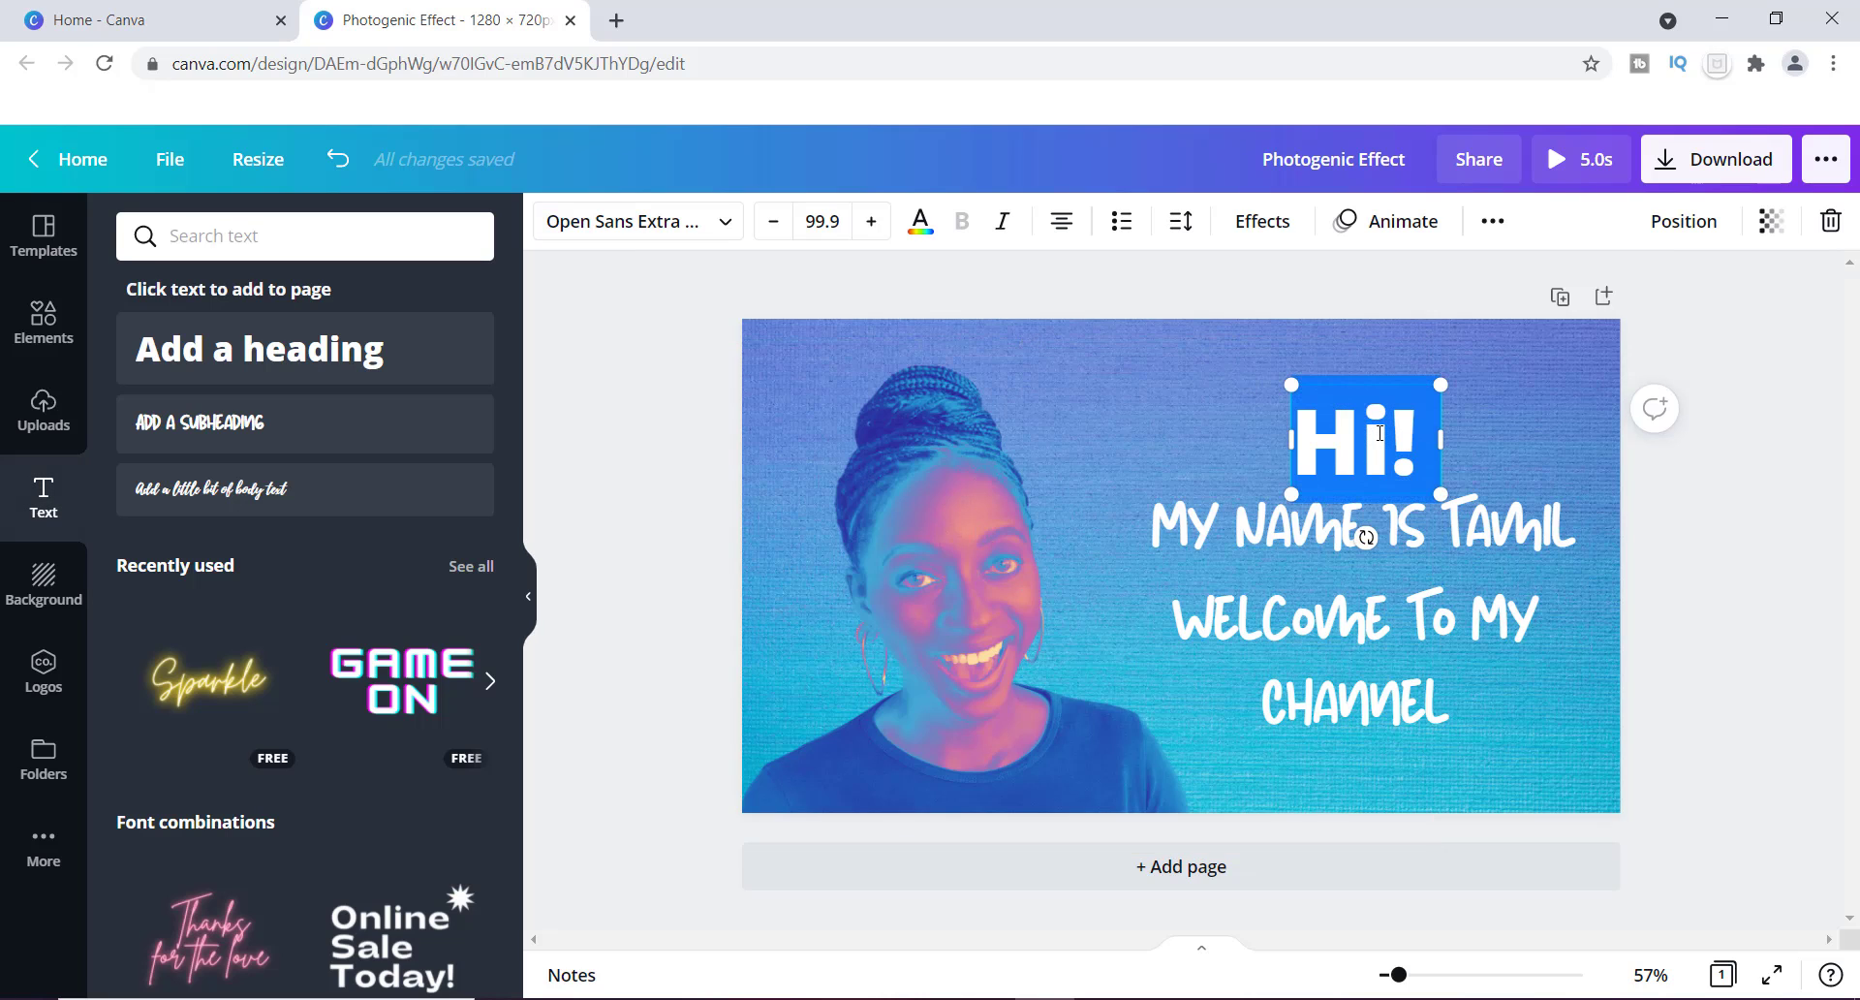
# Recolor the "Hi!" text with the magenta from the Canva Brand Kit colors.
pyautogui.click(920, 225)
pyautogui.click(148, 485)
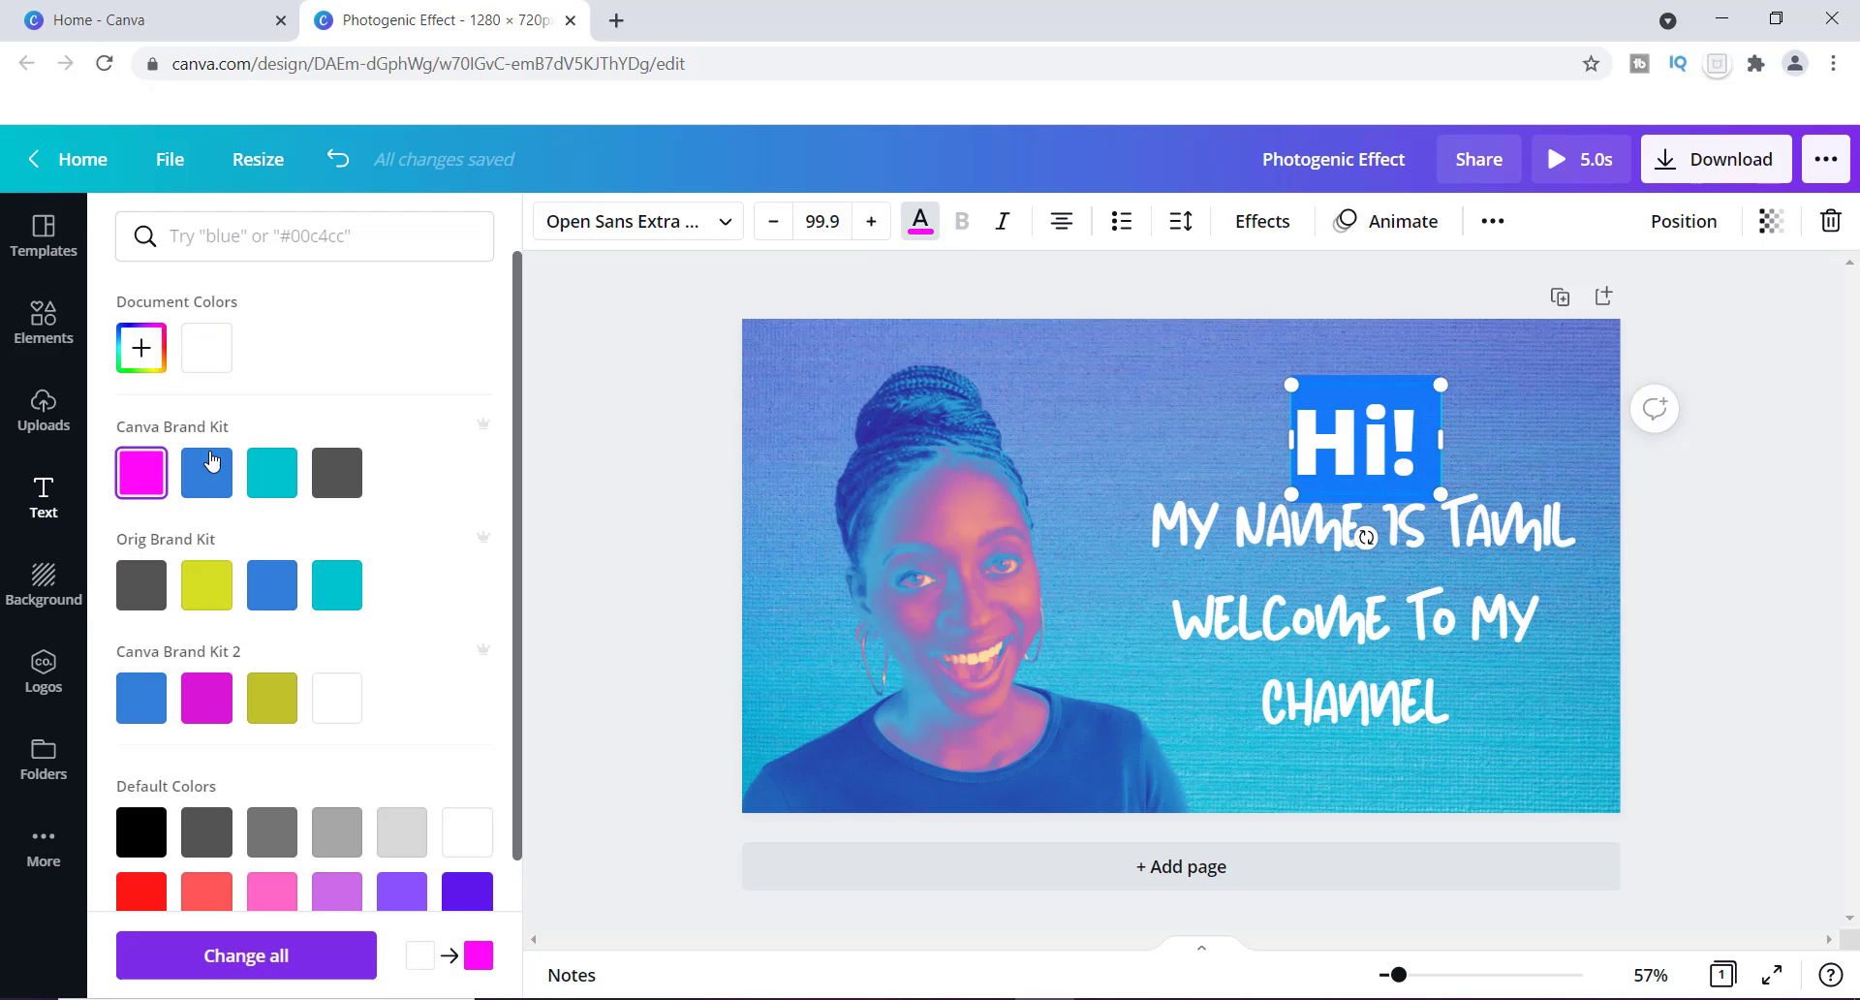
pyautogui.click(1213, 422)
# Add an exclamation mark to the end of the "WELCOME TO MY CHANNEL" text.
pyautogui.click(1453, 706)
pyautogui.click(1453, 705)
pyautogui.write('!')
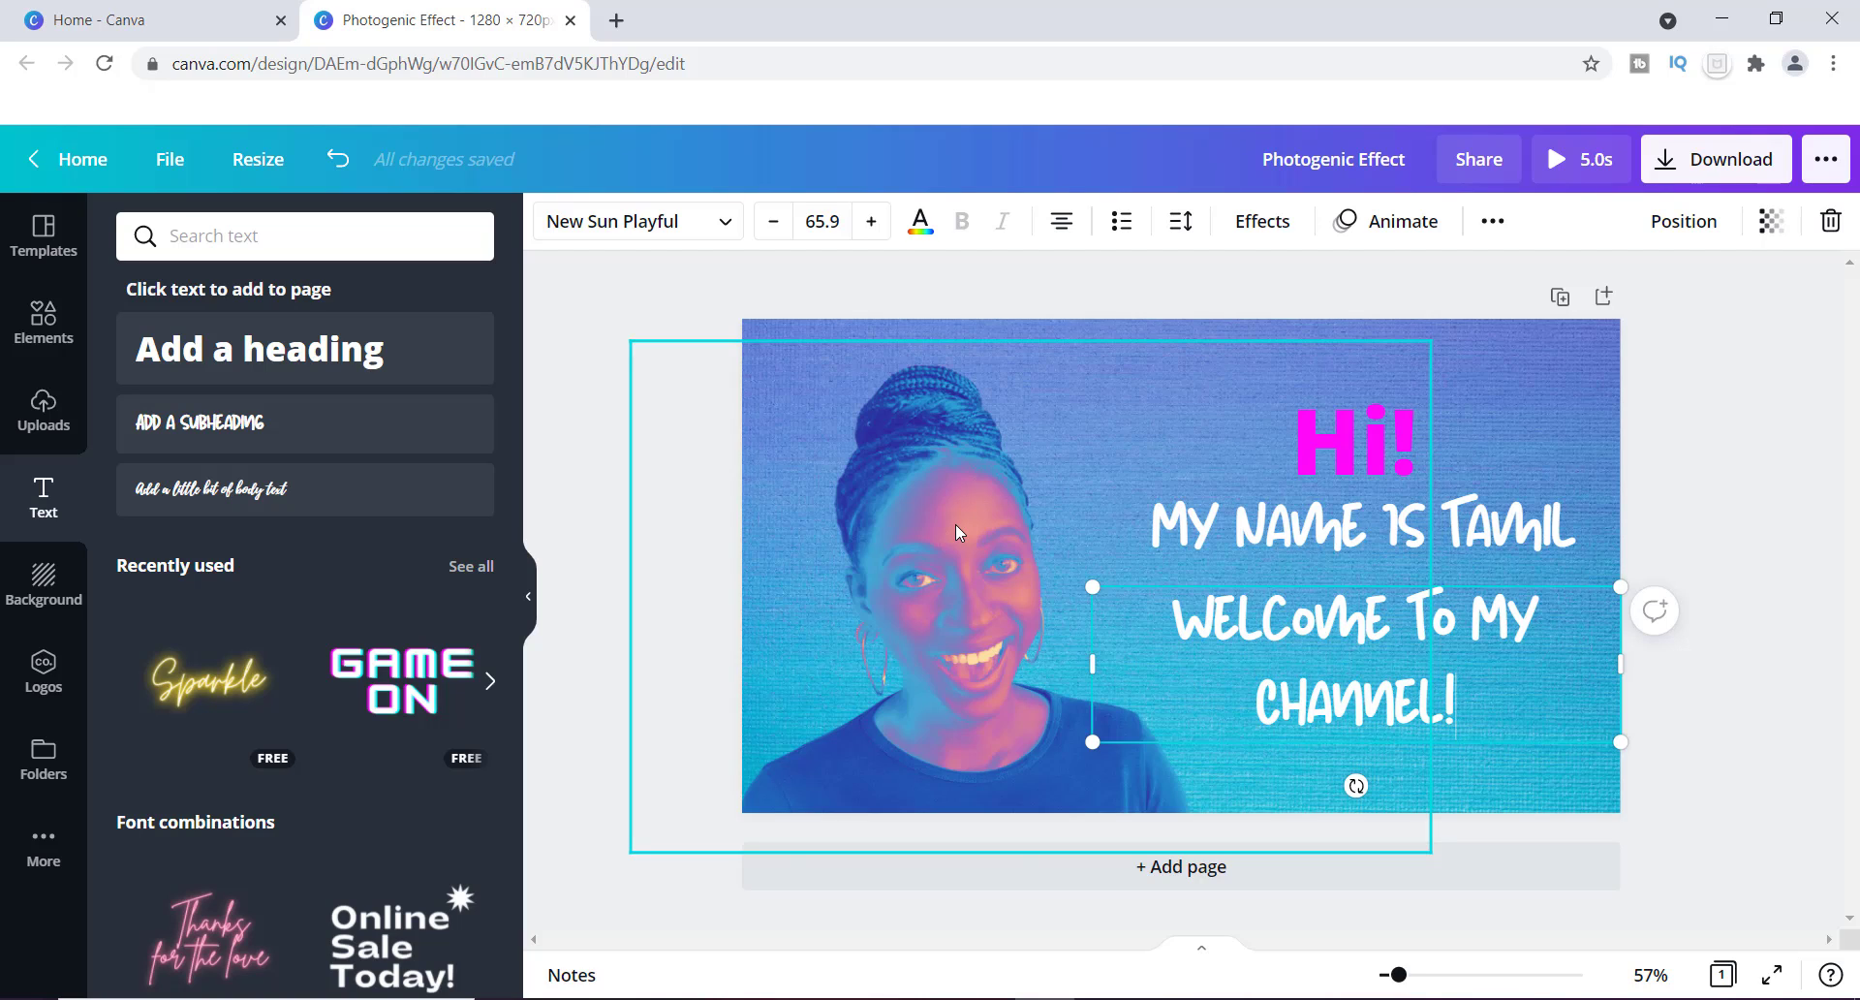
# Open the image effects for the portrait cutout to review the available Photogenic, Smartmockups and Duotone options.
pyautogui.click(803, 437)
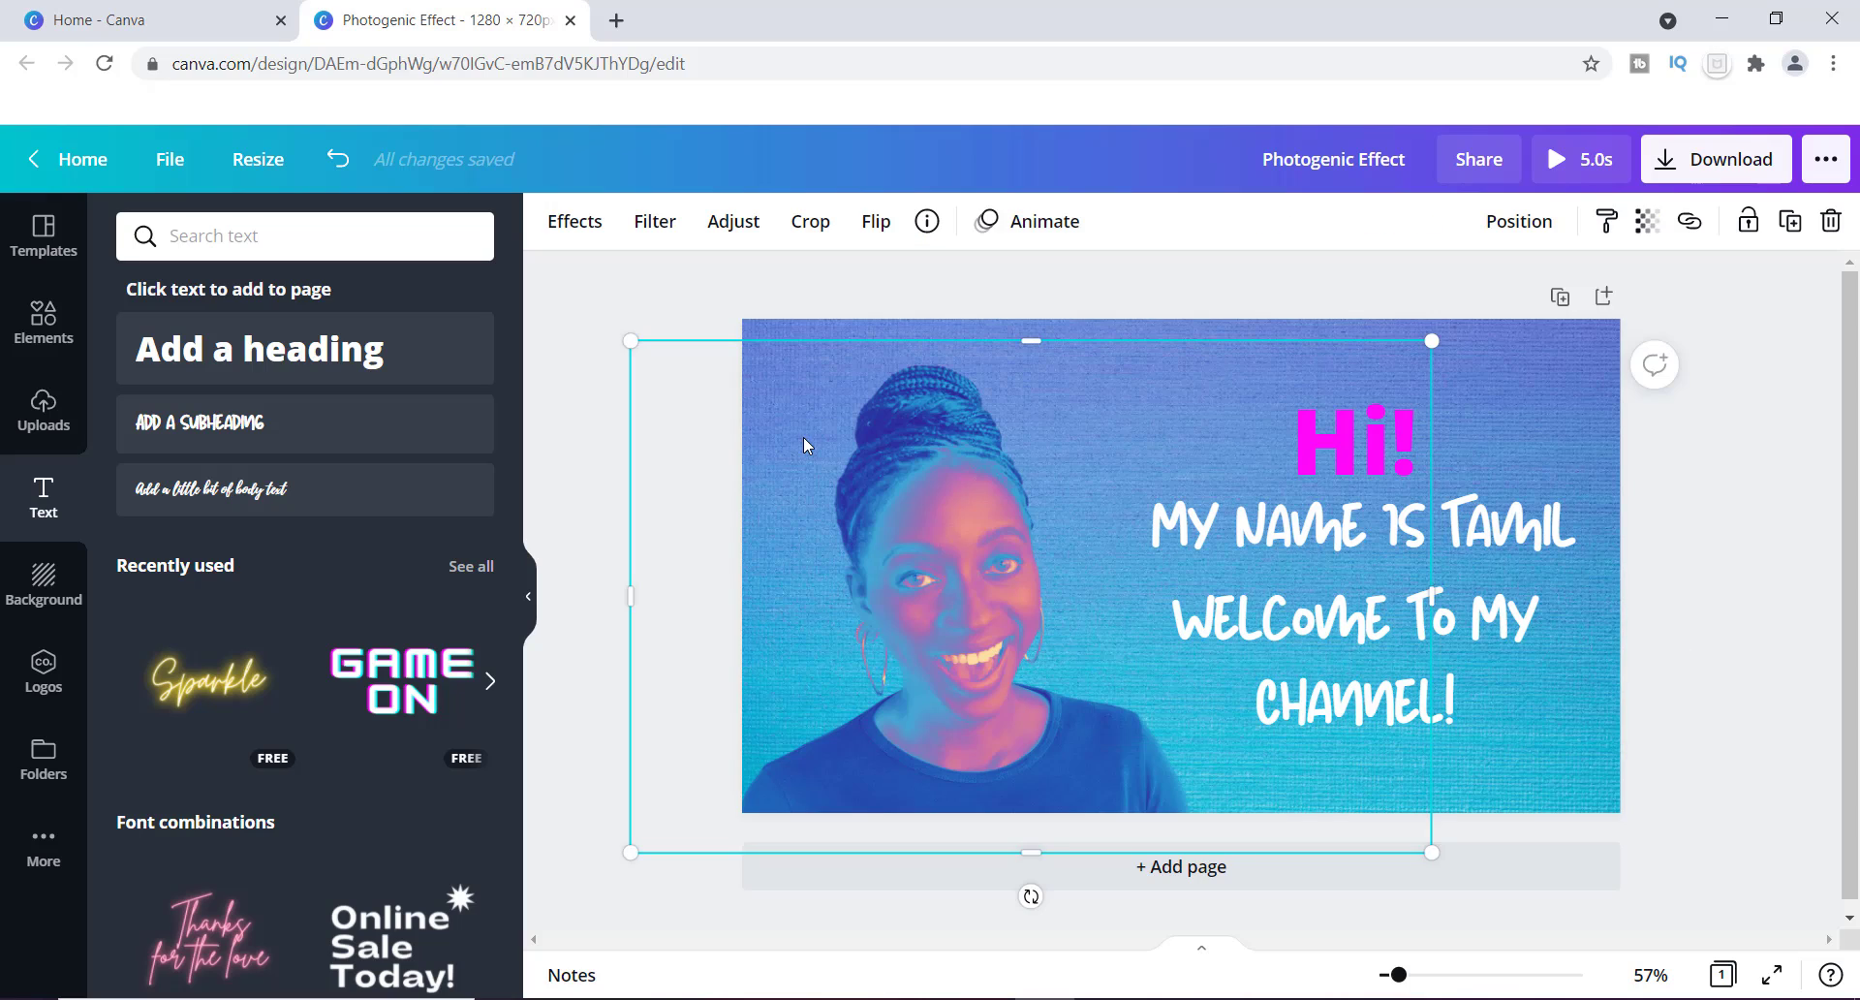
pyautogui.click(577, 231)
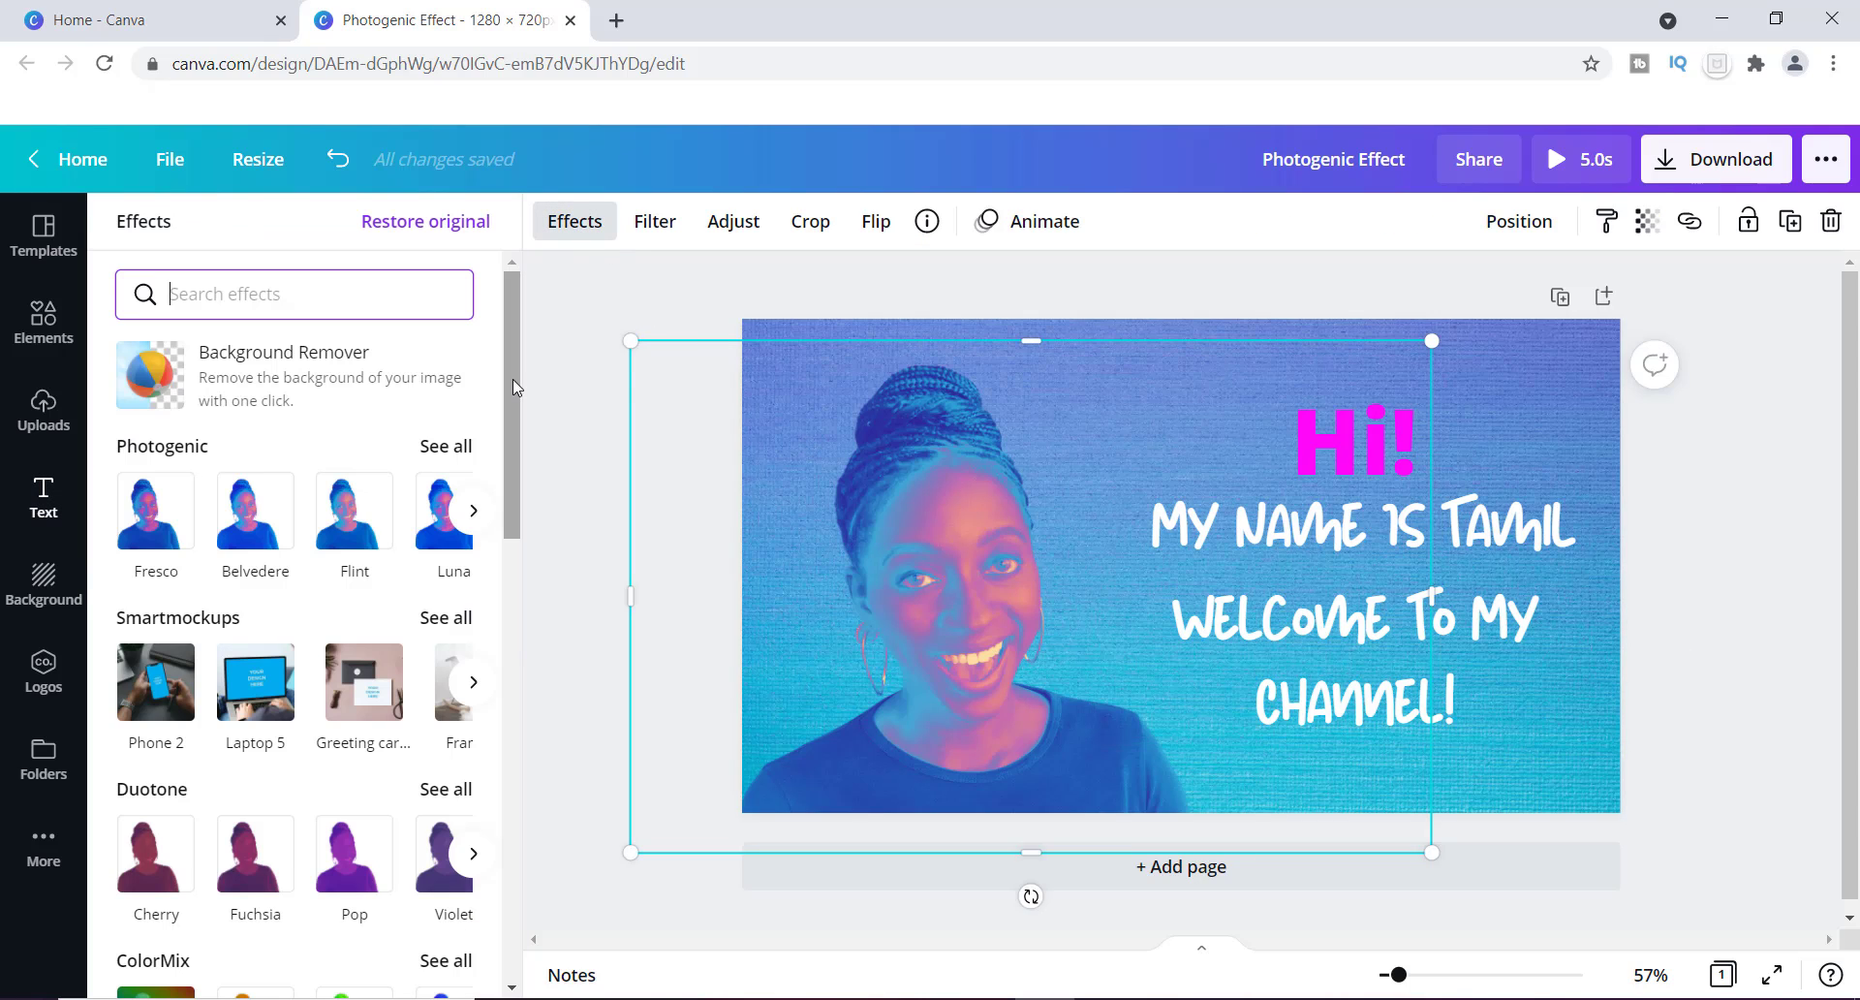
pyautogui.moveTo(513, 381)
pyautogui.mouseDown()
pyautogui.moveTo(532, 544)
pyautogui.moveTo(504, 376)
pyautogui.mouseUp()
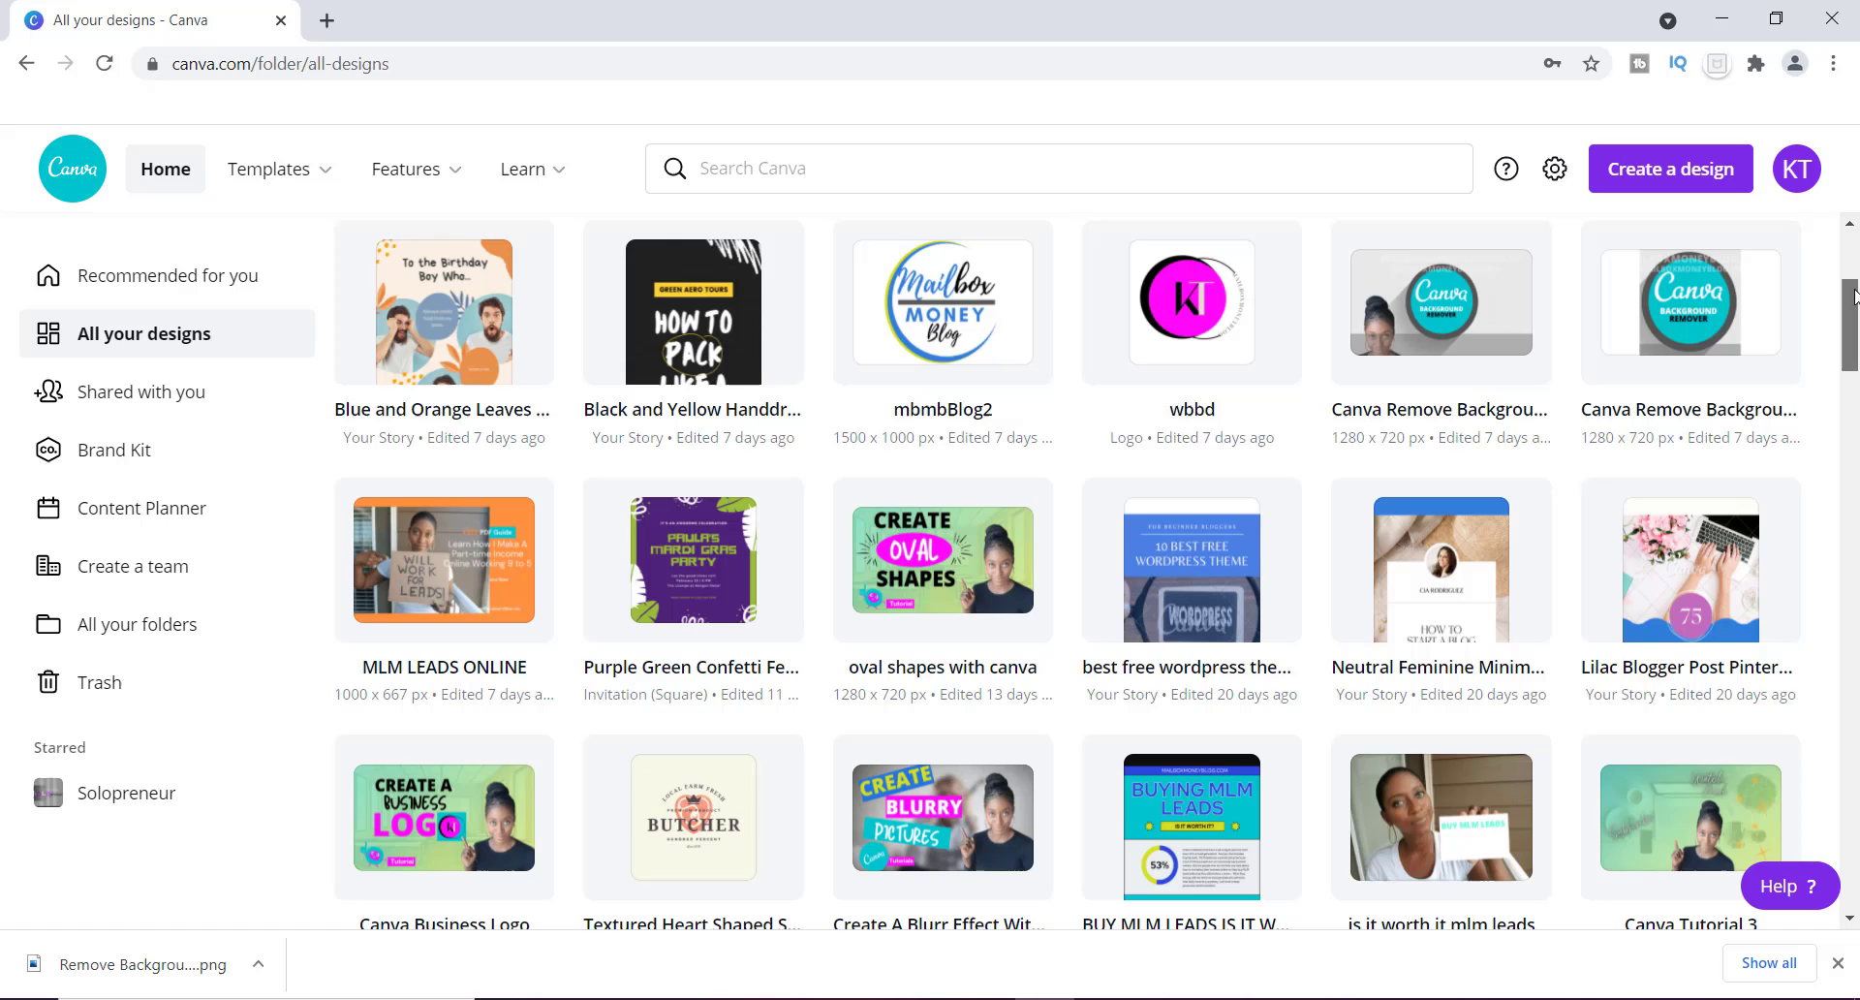
# Look through the existing Canva designs, then switch to YouTube and browse the channel's uploaded tutorial videos.
pyautogui.moveTo(1852, 295); pyautogui.dragTo(1854, 547)
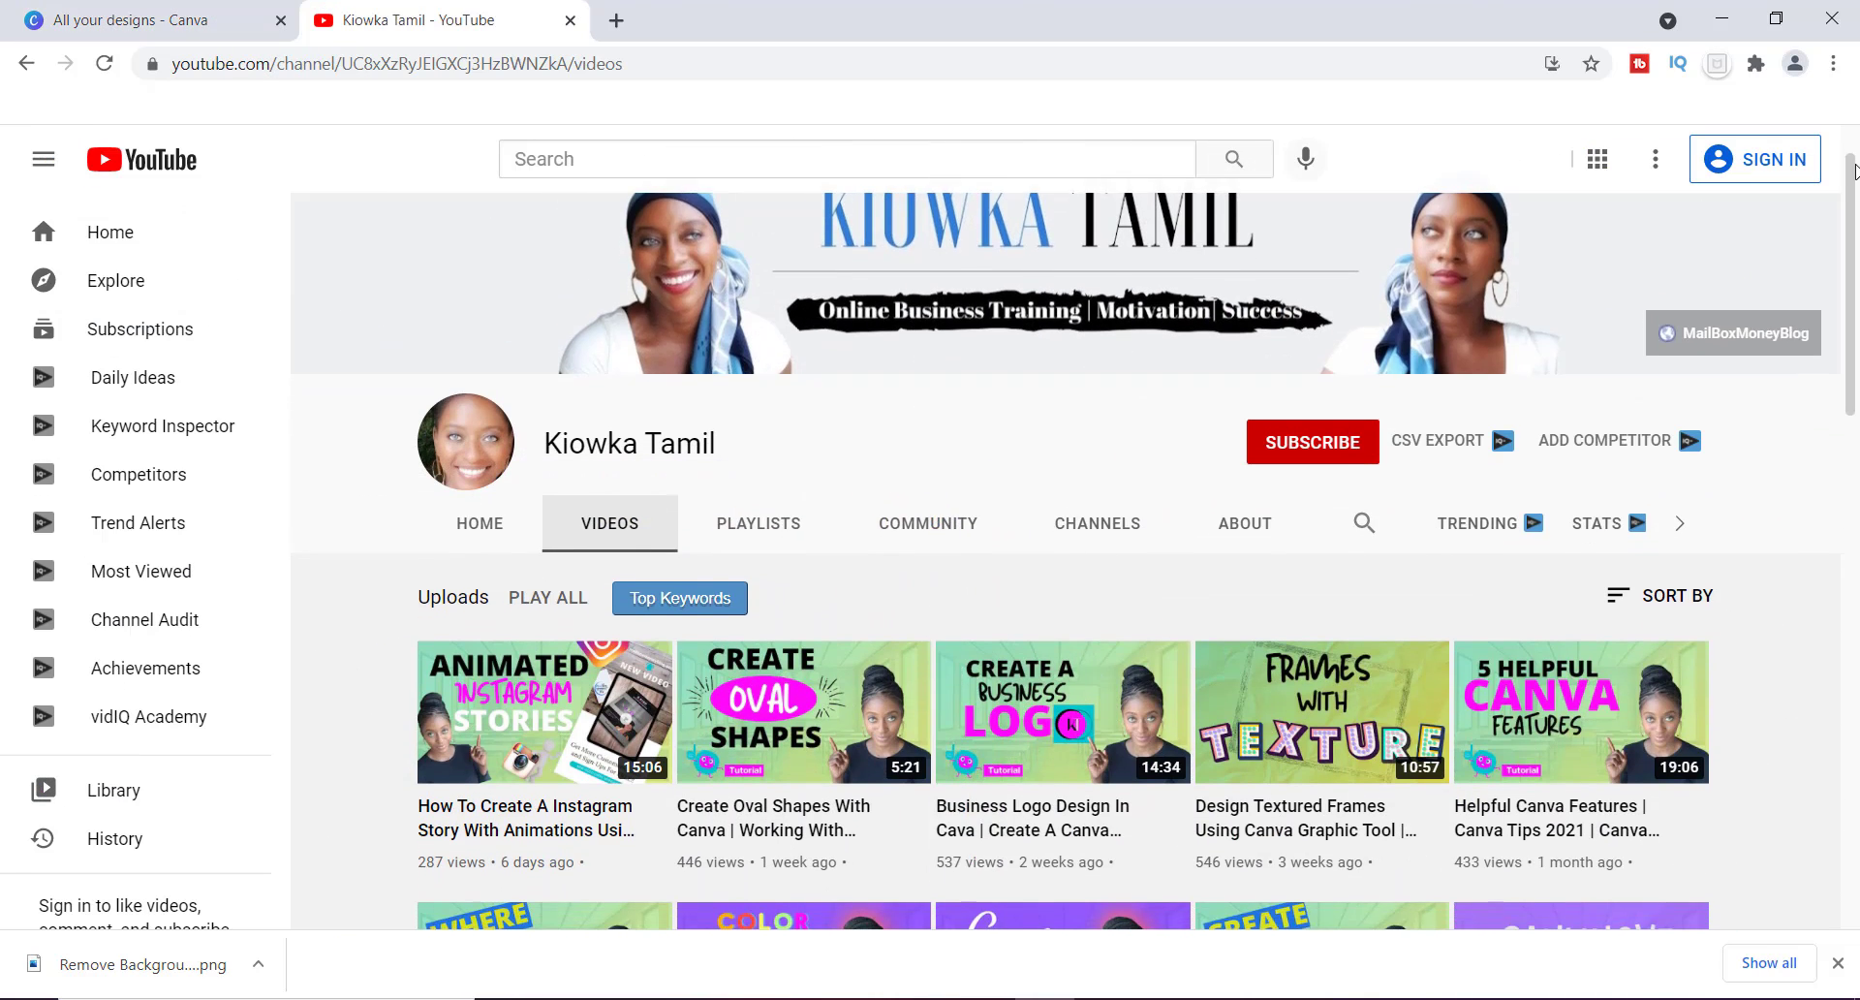
pyautogui.scroll(-3, 1858, 215)
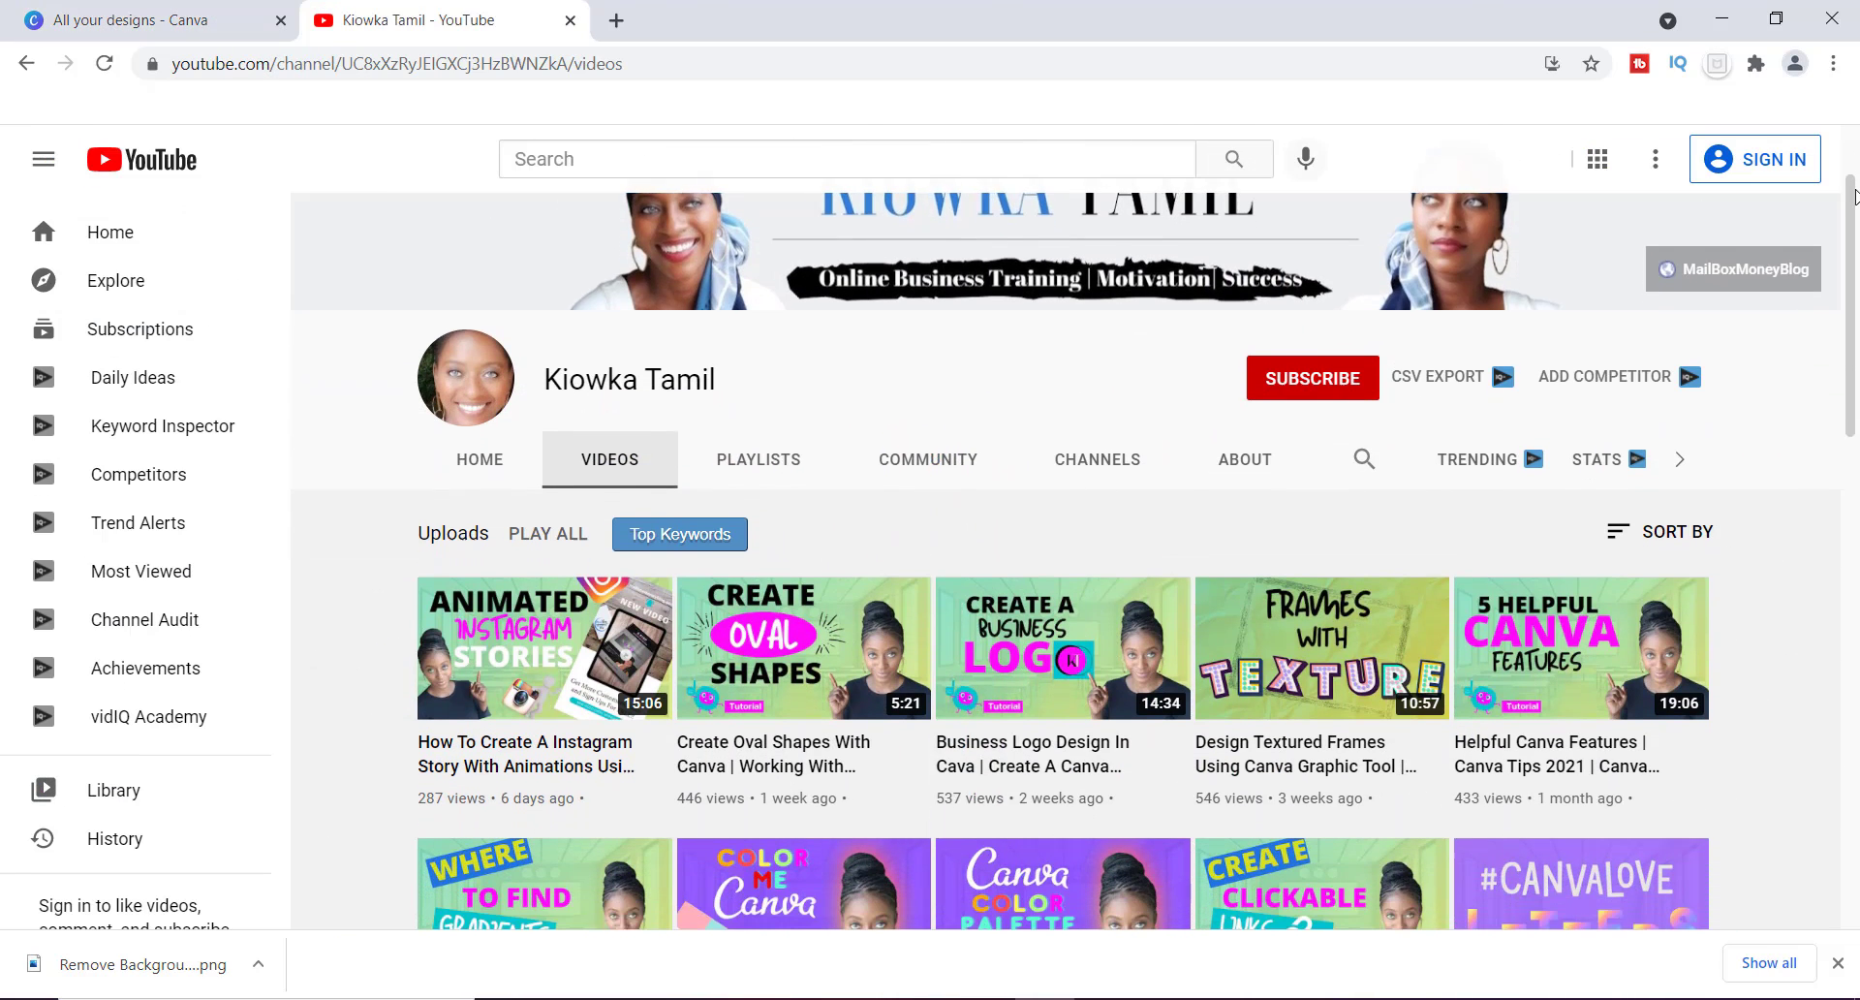
pyautogui.moveTo(1858, 215); pyautogui.dragTo(1857, 288)
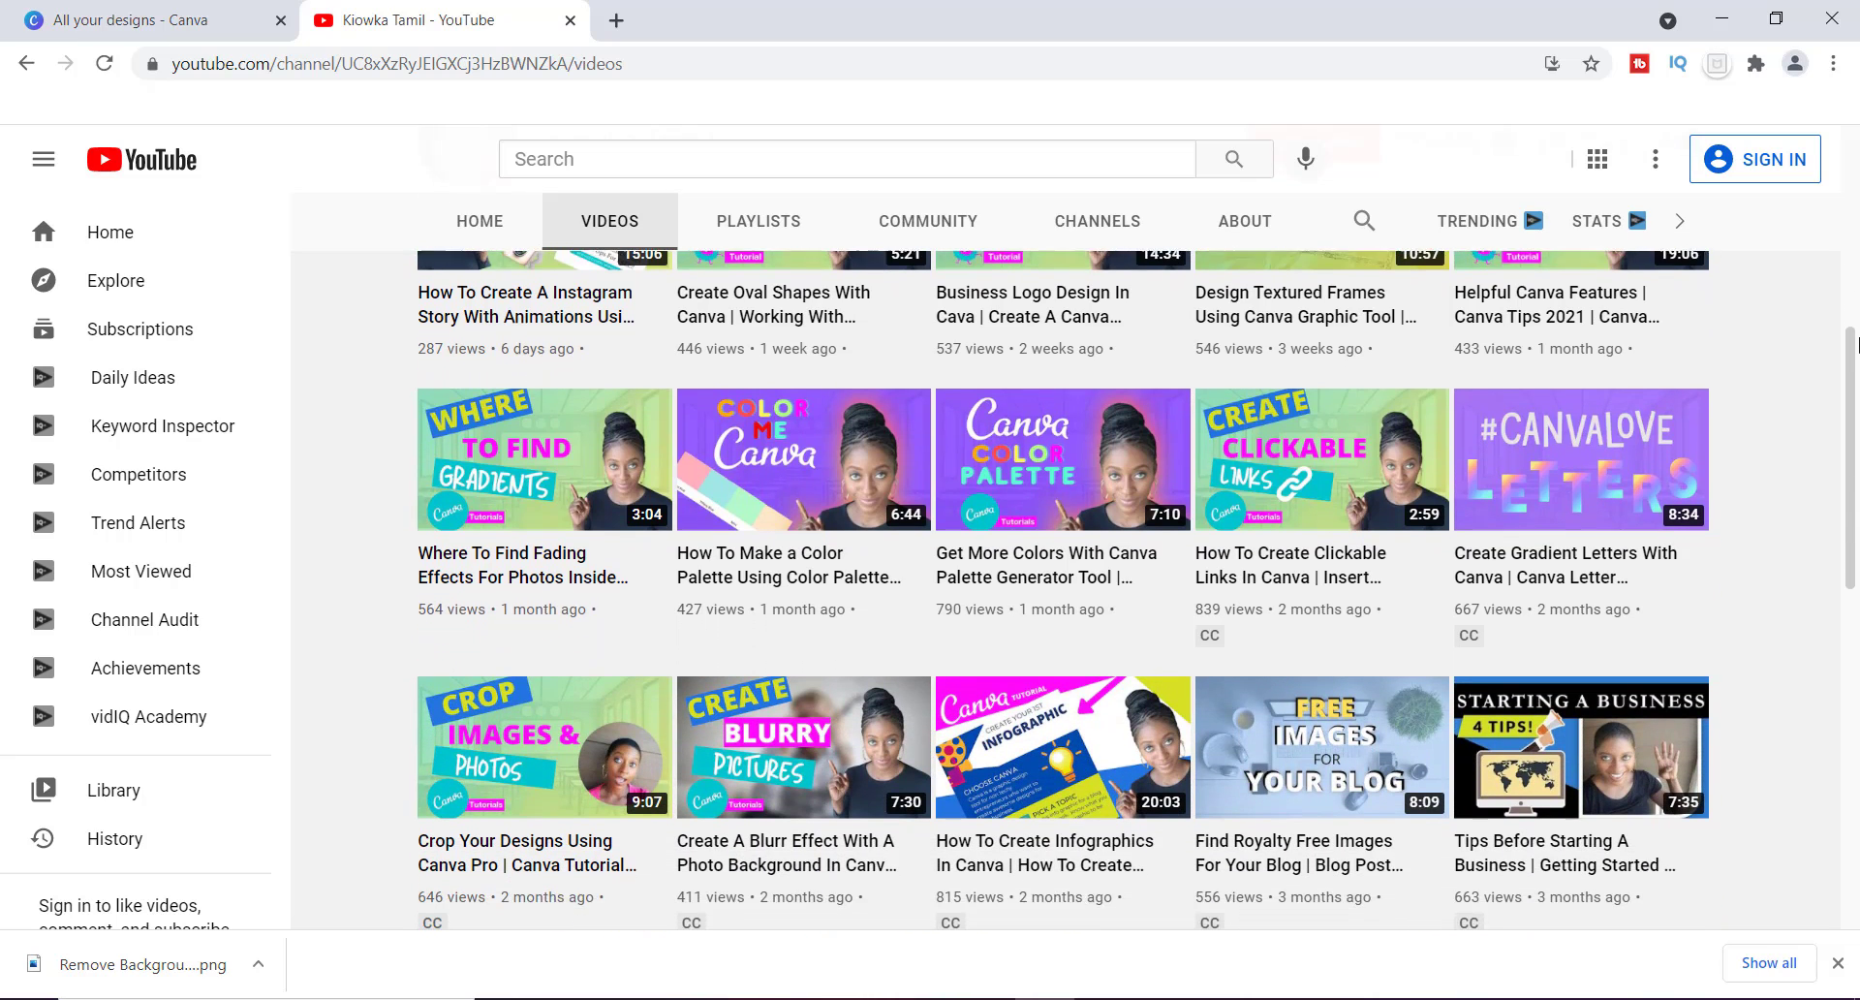
pyautogui.moveTo(1858, 355); pyautogui.dragTo(1857, 540)
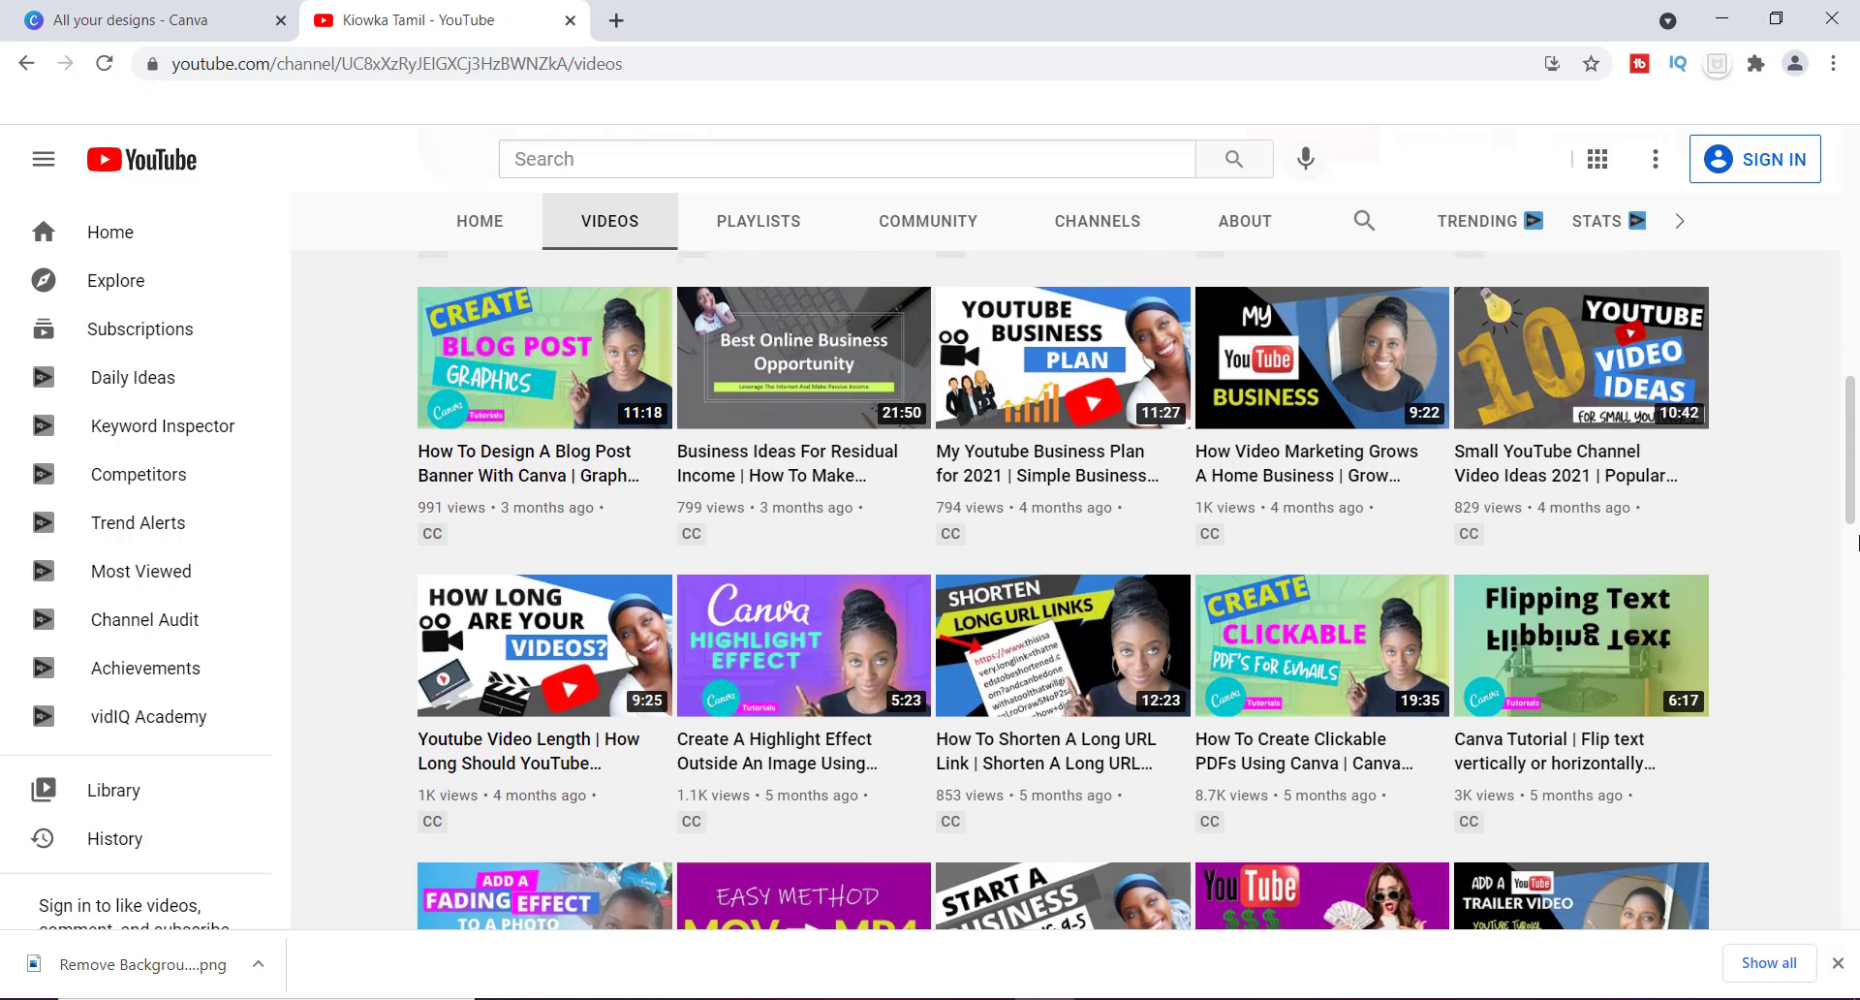
pyautogui.scroll(10, 1791, 369)
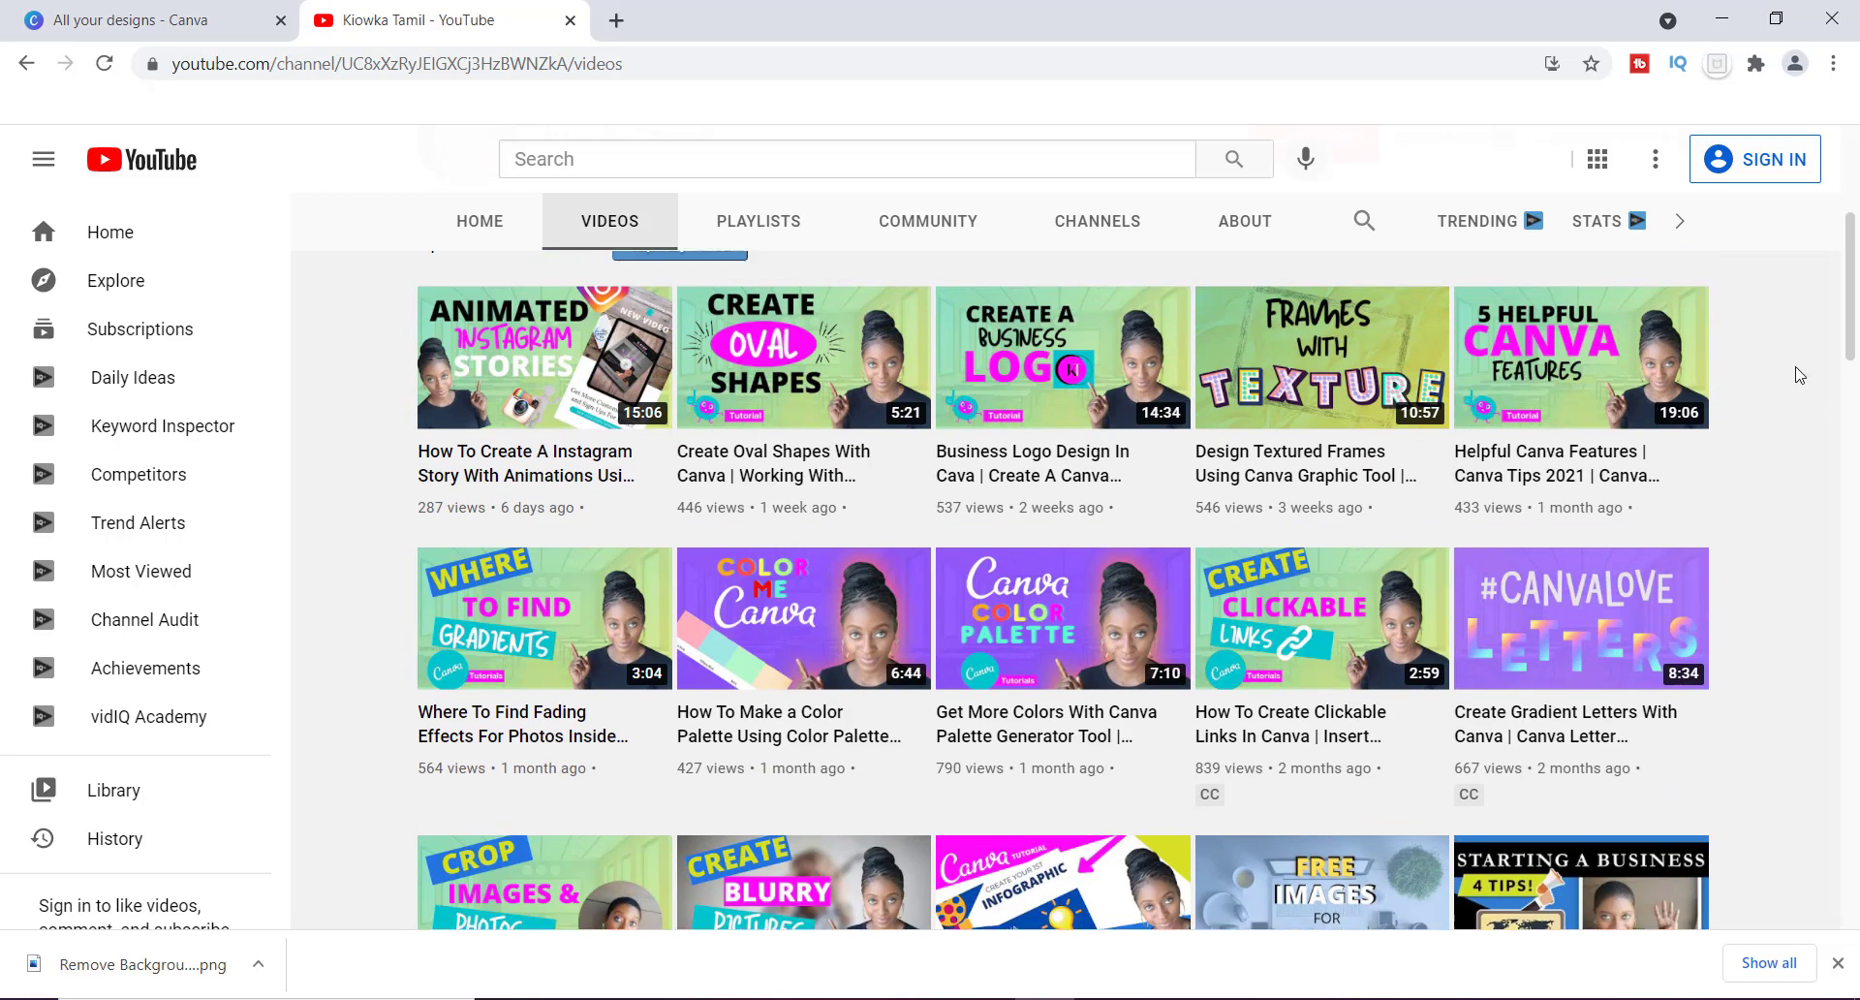